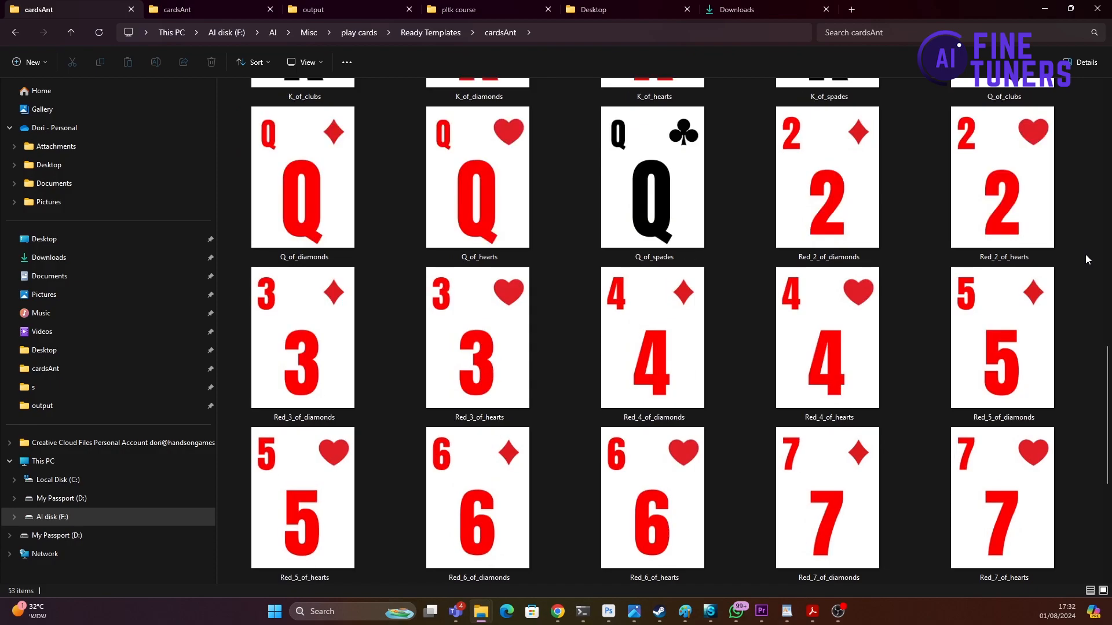
- Look over the cardsAnt card templates and examine the workflow's checkpoint, LoRA, prompt, latent image and KSampler settings
{"action": "scroll", "coordinate": [1086, 259], "scroll_direction": "down", "scroll_amount": 4}
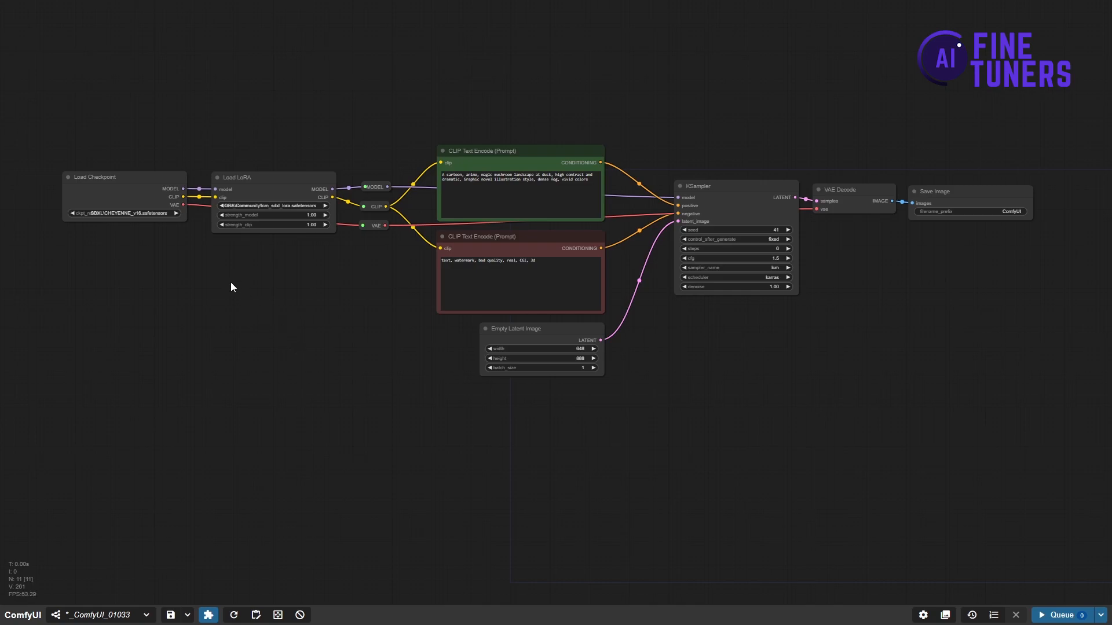
{"action": "scroll", "coordinate": [374, 335], "scroll_direction": "up", "scroll_amount": 9}
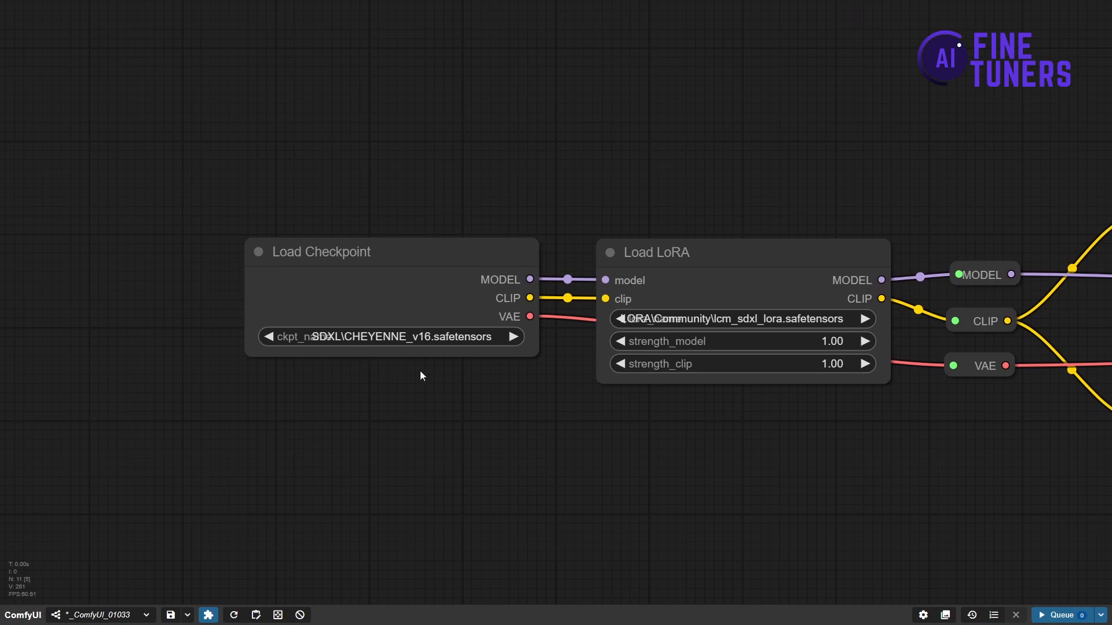
{"action": "left_click_drag", "start_coordinate": [485, 404], "coordinate": [300, 402]}
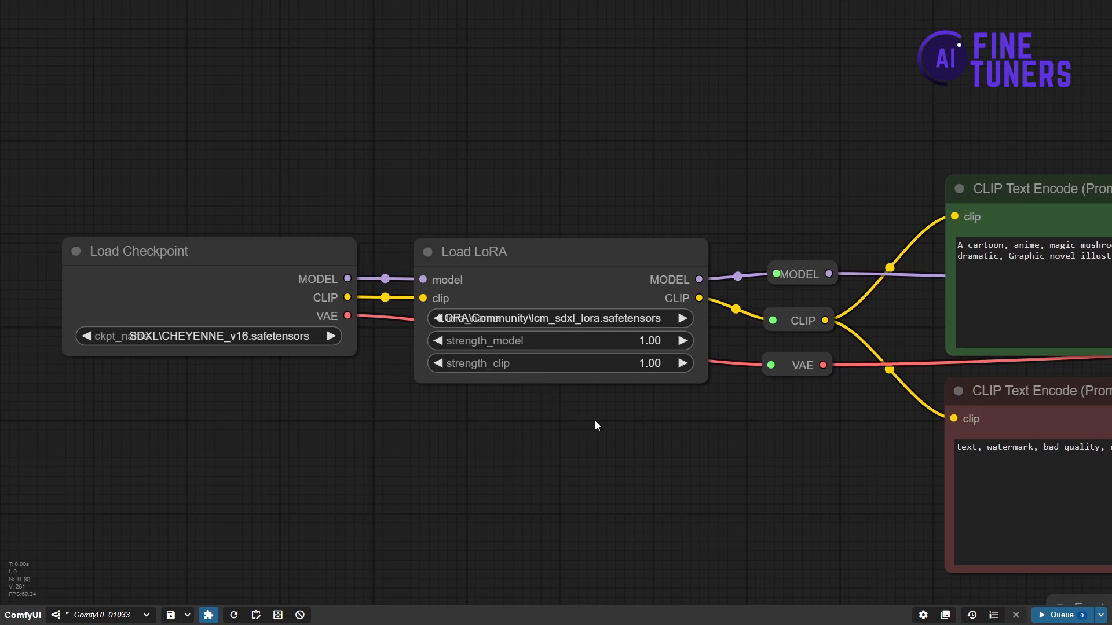
{"action": "left_click_drag", "start_coordinate": [616, 433], "coordinate": [397, 454]}
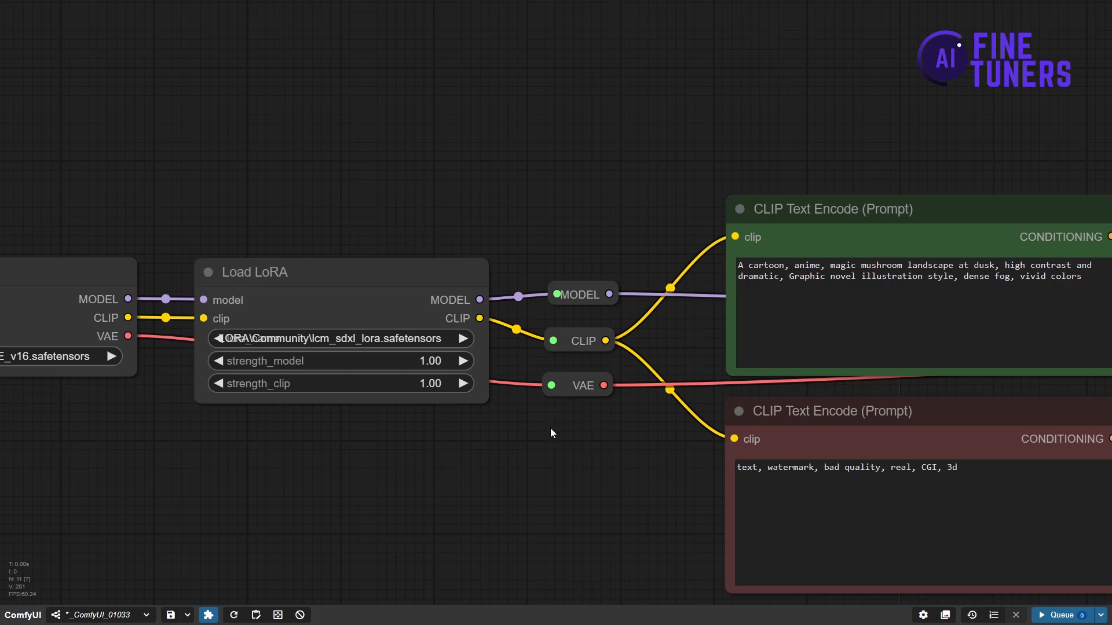
{"action": "scroll", "coordinate": [553, 432], "scroll_direction": "down", "scroll_amount": 3}
{"action": "left_click_drag", "start_coordinate": [507, 440], "coordinate": [254, 413]}
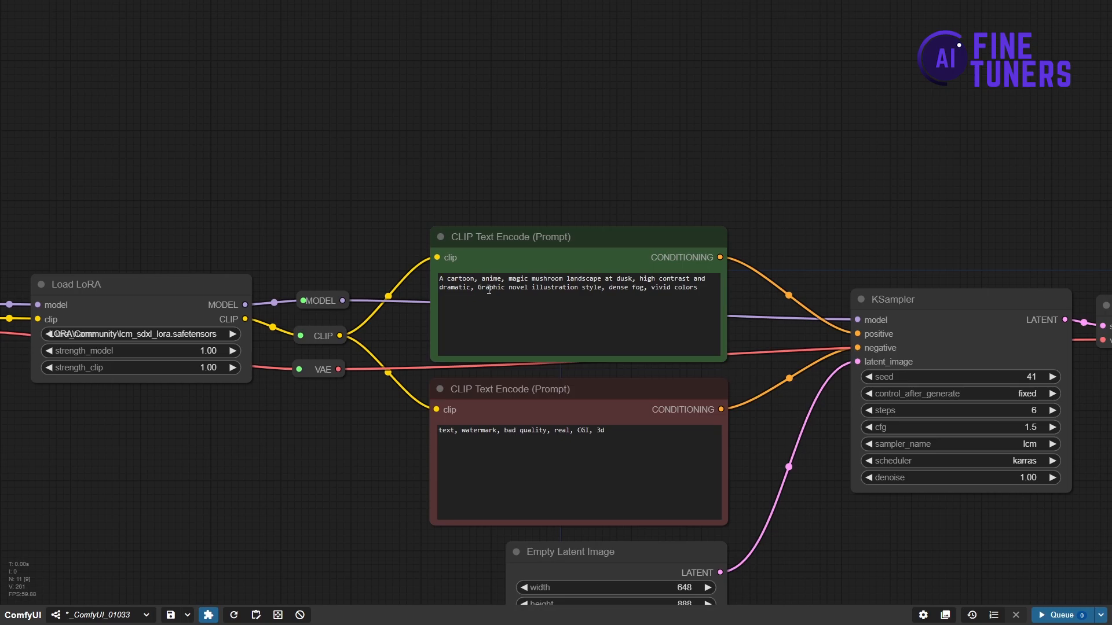
{"action": "scroll", "coordinate": [813, 190], "scroll_direction": "down", "scroll_amount": 4}
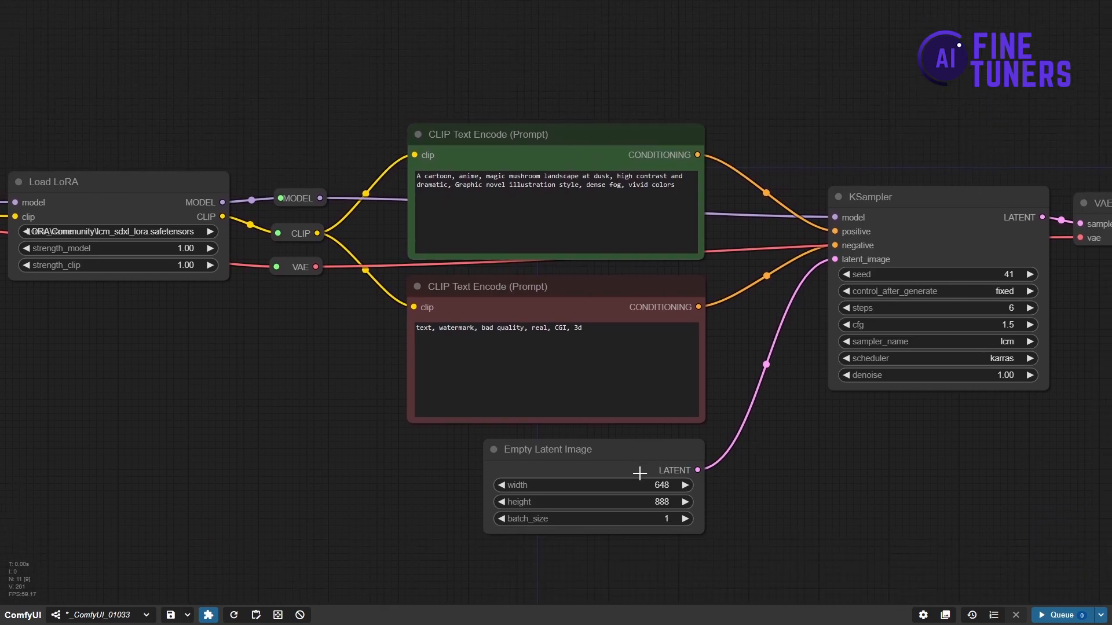
{"action": "scroll", "coordinate": [762, 503], "scroll_direction": "up", "scroll_amount": 3}
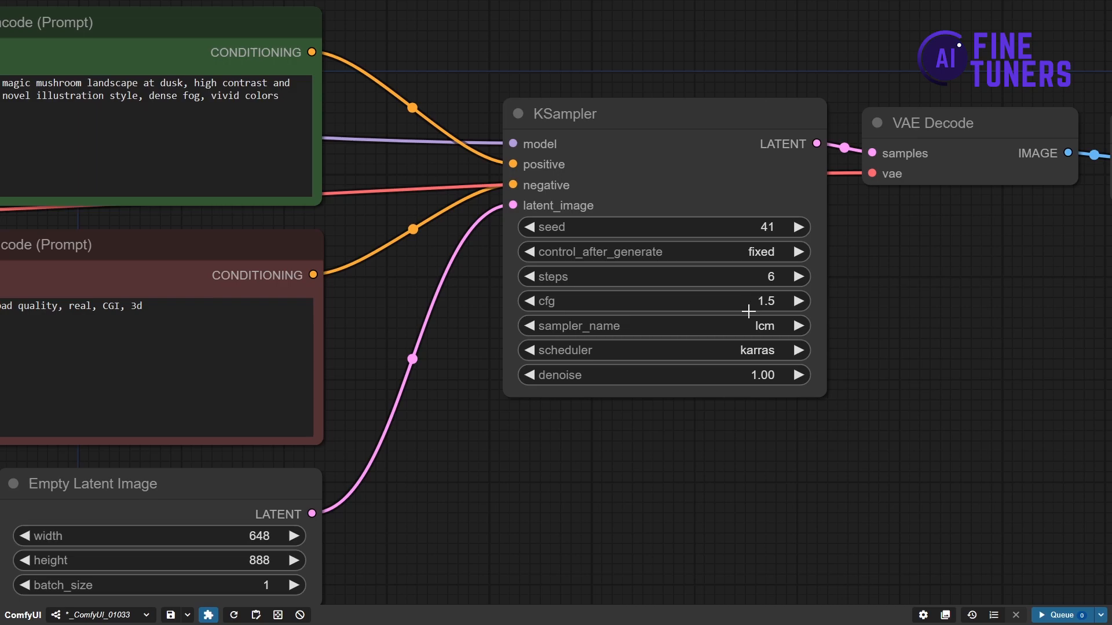
{"action": "scroll", "coordinate": [748, 312], "scroll_direction": "down", "scroll_amount": 5}
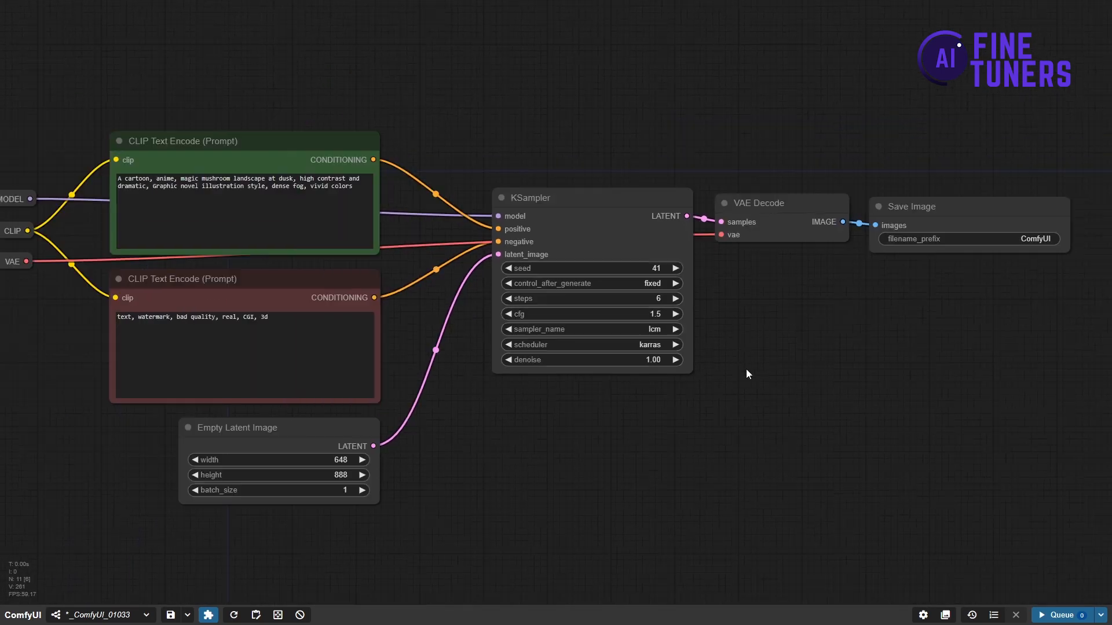
- Run the text-to-image workflow and inspect the generated picture in the Save Image node
{"action": "left_click", "coordinate": [1061, 615]}
{"action": "scroll", "coordinate": [888, 426], "scroll_direction": "down", "scroll_amount": 2}
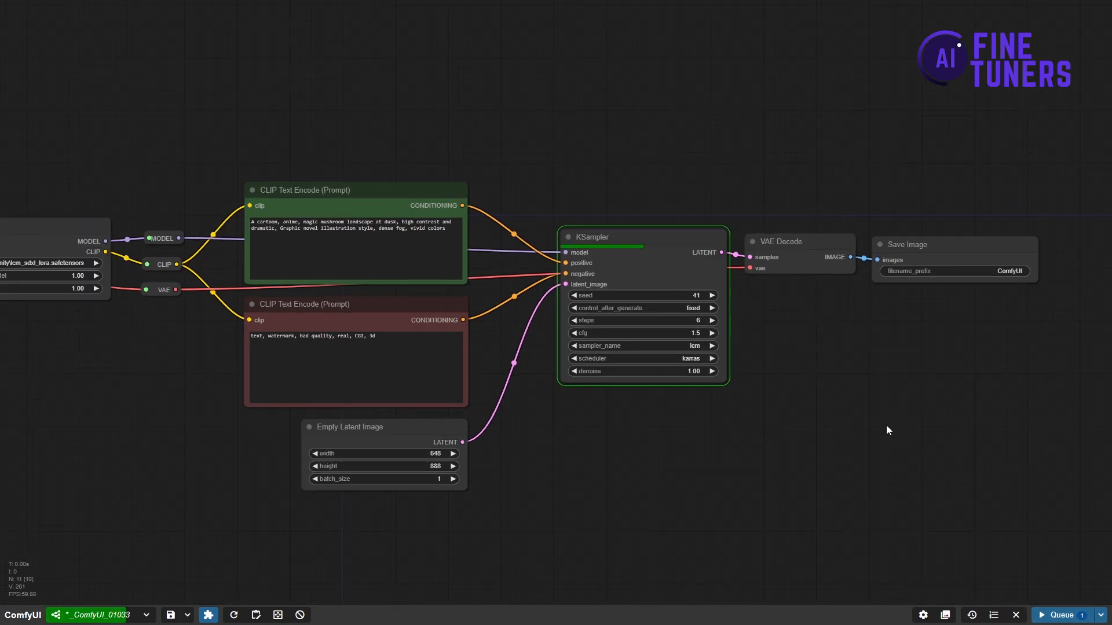
{"action": "left_click_drag", "start_coordinate": [854, 427], "coordinate": [729, 412]}
{"action": "scroll", "coordinate": [734, 407], "scroll_direction": "up", "scroll_amount": 10}
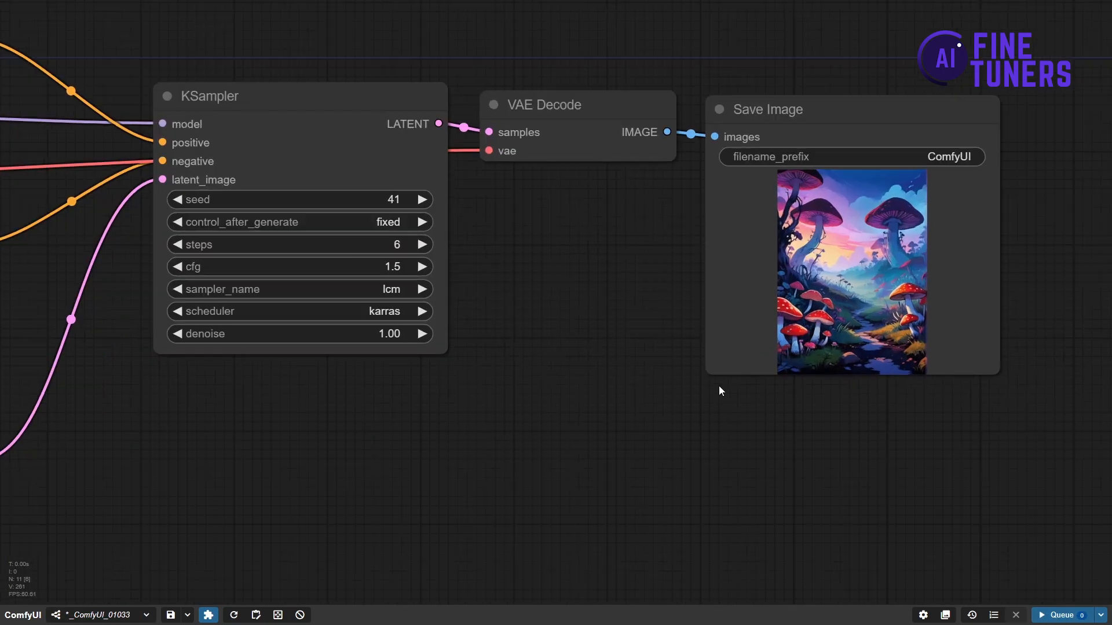
{"action": "scroll", "coordinate": [630, 318], "scroll_direction": "up", "scroll_amount": 1}
{"action": "left_click_drag", "start_coordinate": [630, 319], "coordinate": [586, 373]}
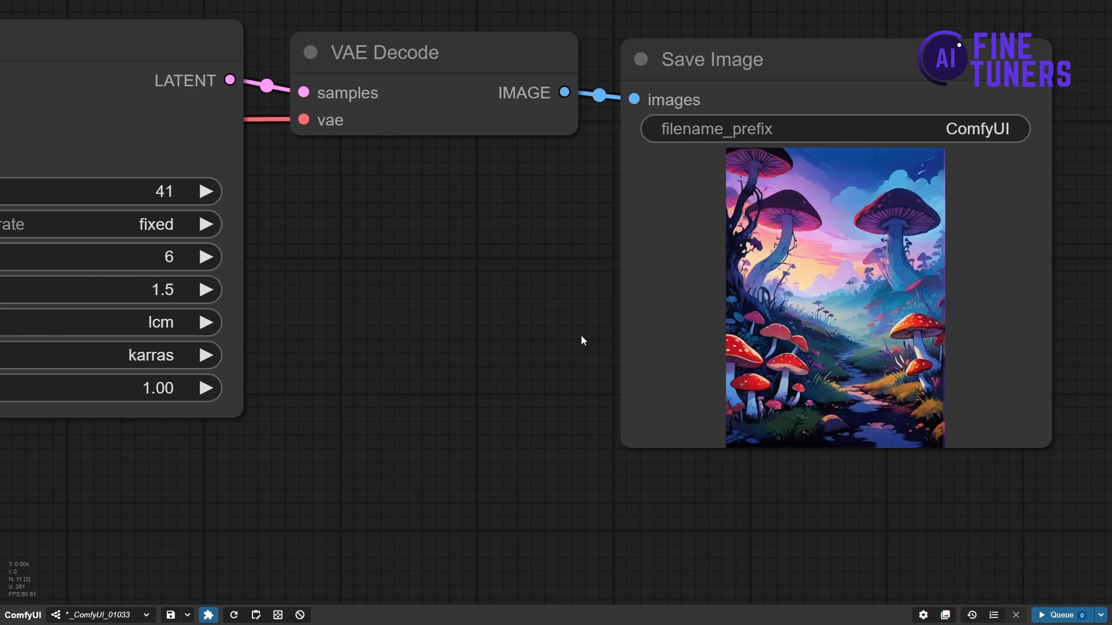
- Switch to File Explorer, open the s subfolder of cardsAnt, copy its path and return to the ComfyUI workflow
{"action": "scroll", "coordinate": [608, 338], "scroll_direction": "down", "scroll_amount": 8}
{"action": "left_click_drag", "start_coordinate": [496, 454], "coordinate": [913, 377]}
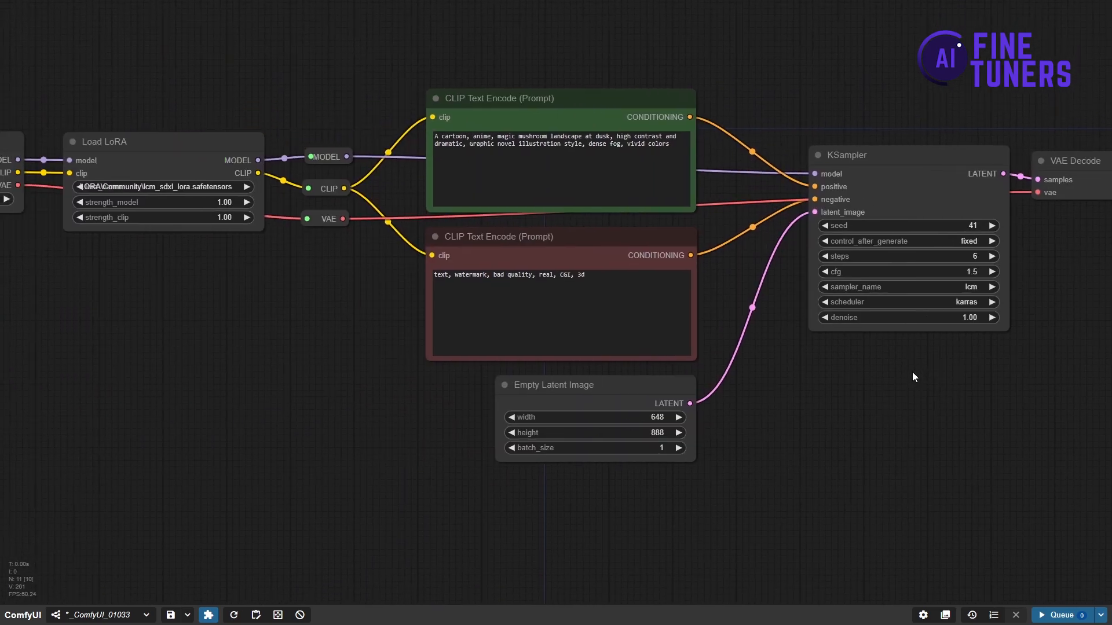
{"action": "scroll", "coordinate": [839, 376], "scroll_direction": "down", "scroll_amount": 3}
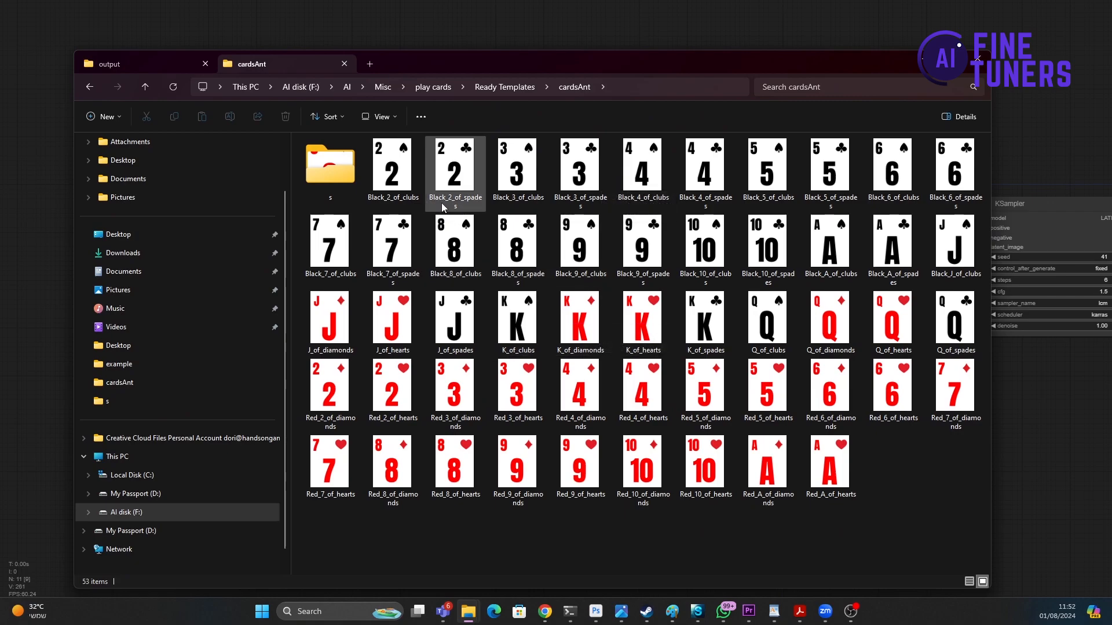
{"action": "double_click", "coordinate": [340, 169]}
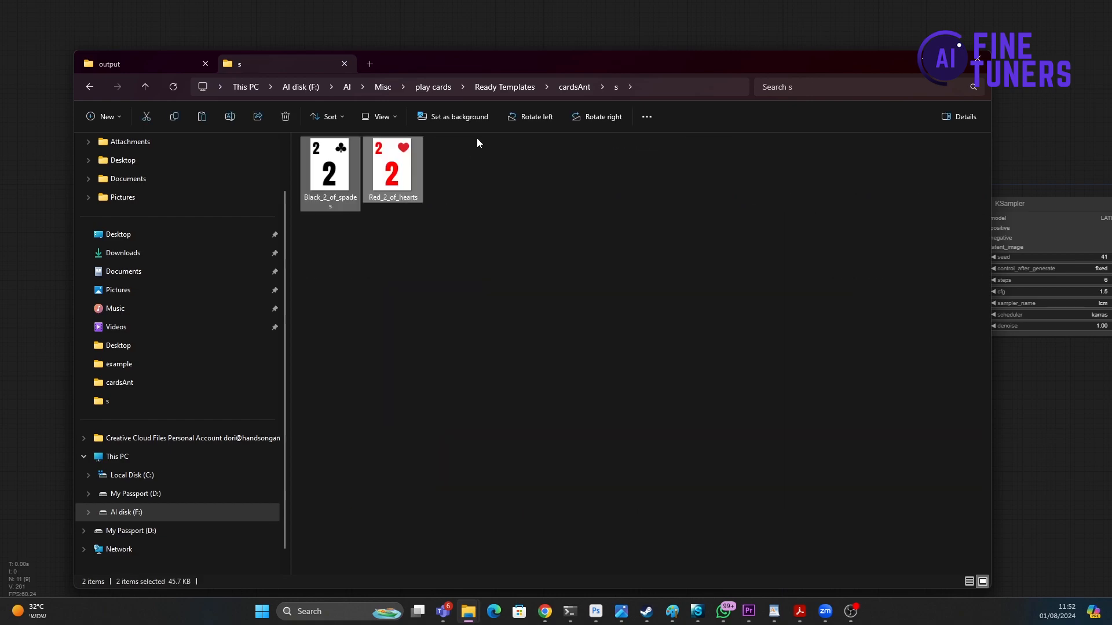
{"action": "left_click", "coordinate": [538, 239]}
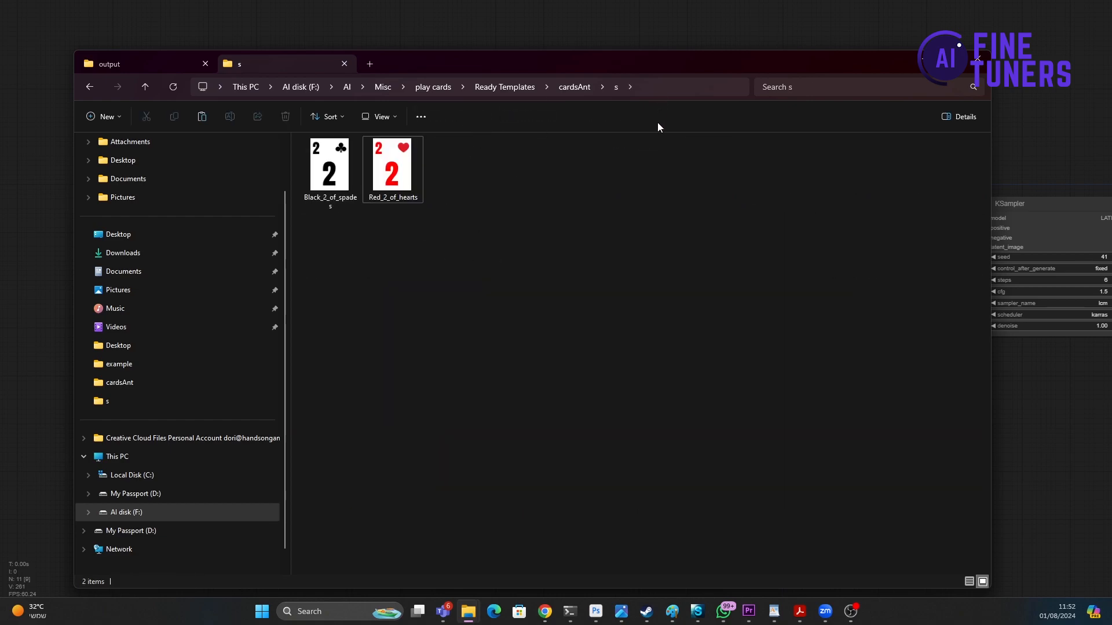
{"action": "left_click", "coordinate": [660, 88]}
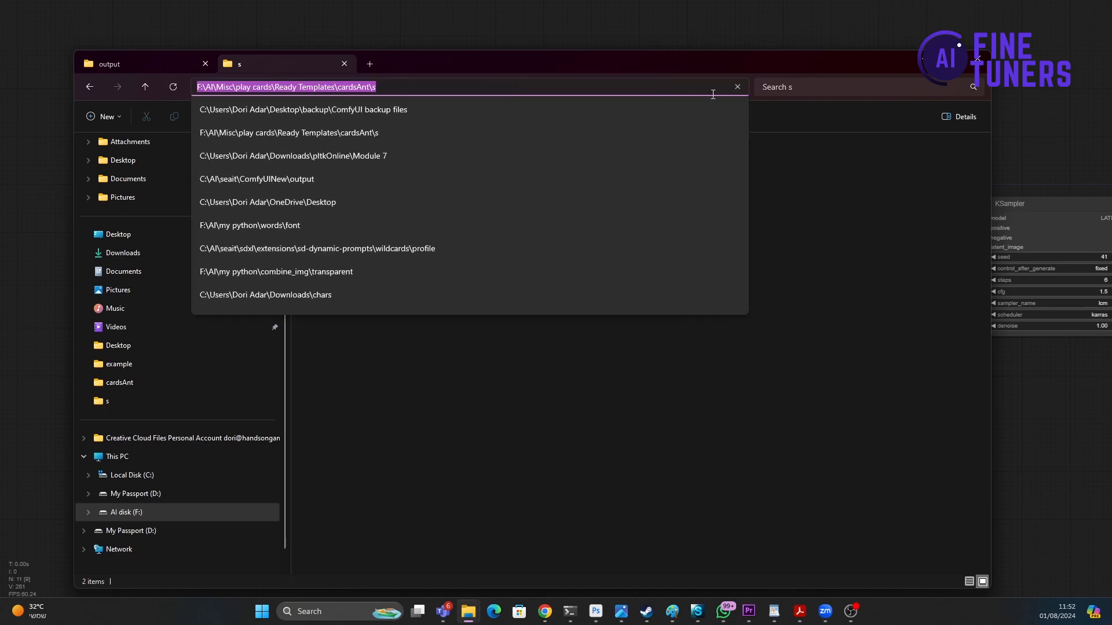
{"action": "left_click", "coordinate": [922, 59]}
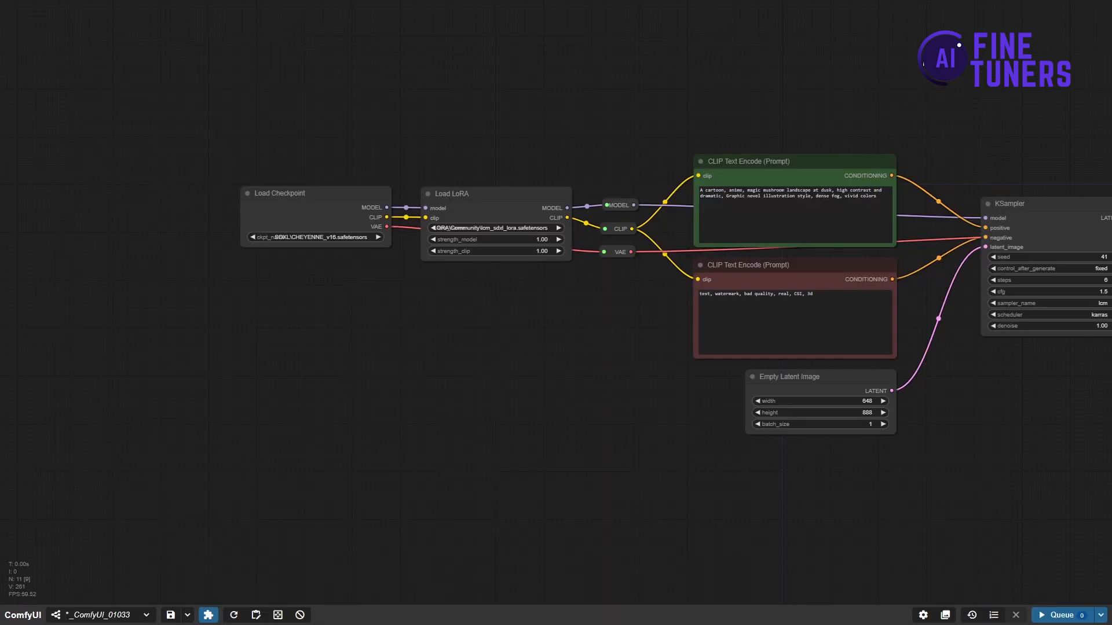
- Add a Load Image List From Dir (Inspire) node and place it directly below the Load Checkpoint node
{"action": "double_click", "coordinate": [348, 321]}
{"action": "double_click", "coordinate": [360, 320]}
{"action": "type", "text": "load im"}
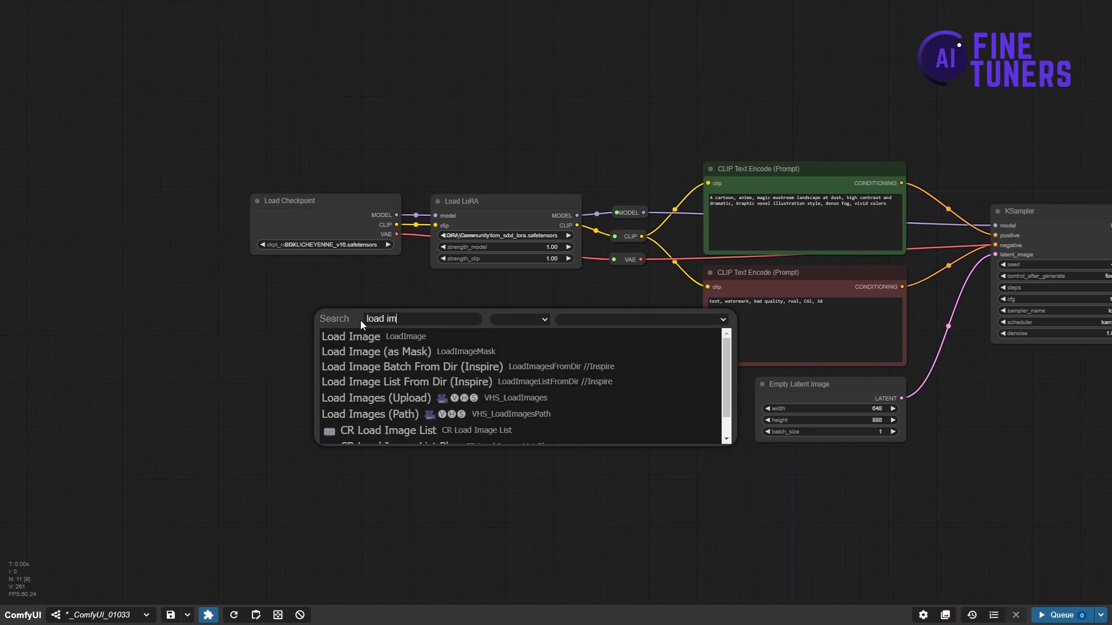
{"action": "left_click", "coordinate": [368, 388]}
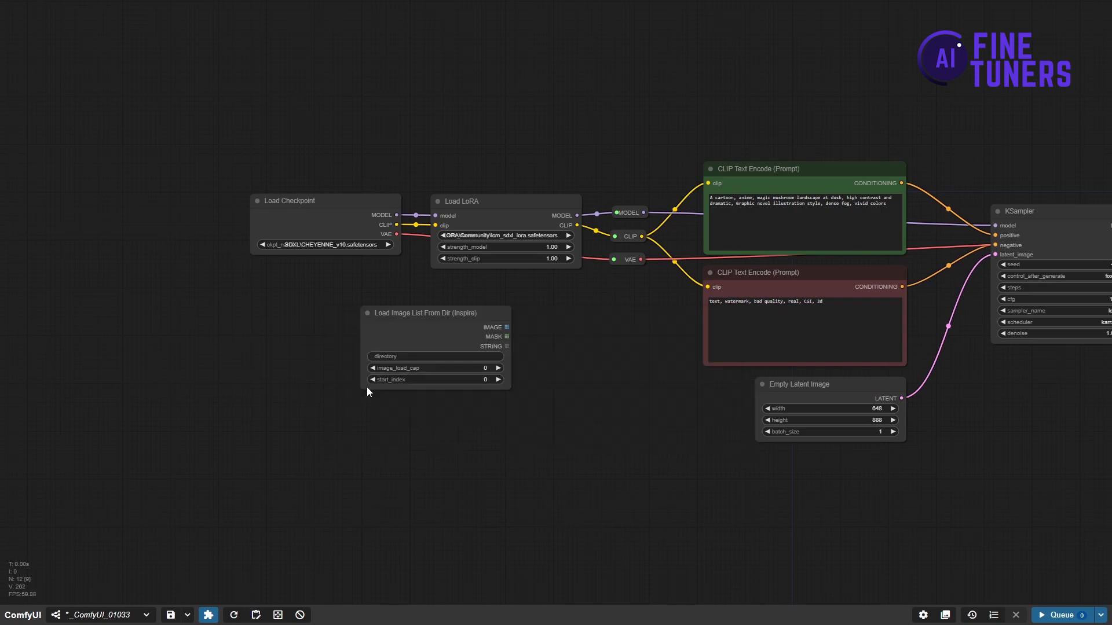
{"action": "left_click_drag", "start_coordinate": [455, 345], "coordinate": [330, 310]}
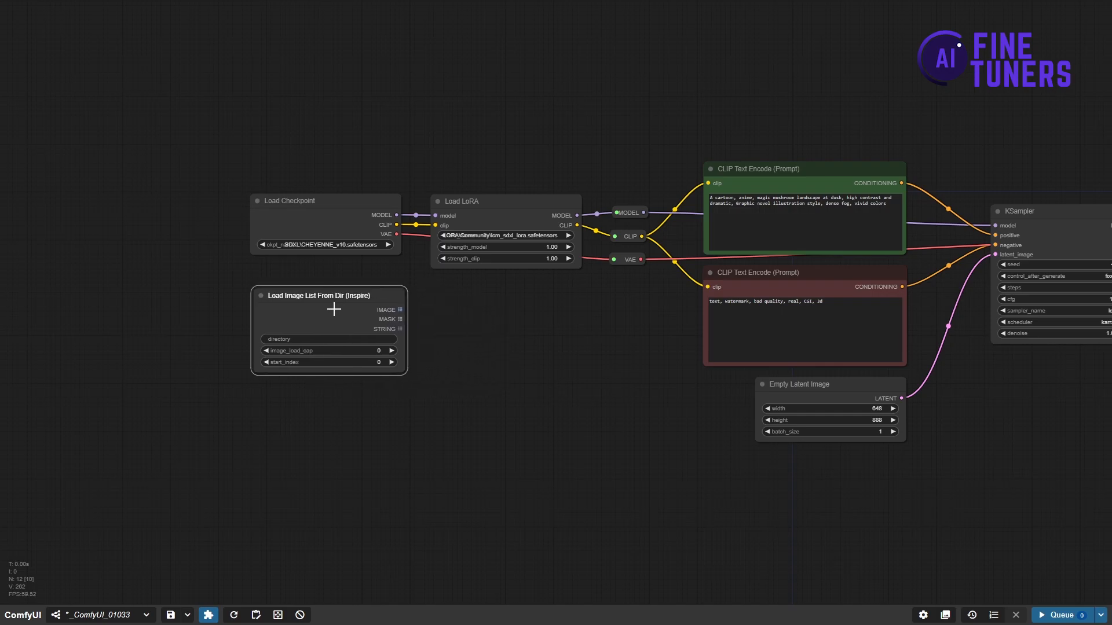
- Set the image list node's directory to the copied path F:\AI\Misc\play cards\Ready Templates\cardsAnt\s
{"action": "scroll", "coordinate": [323, 388], "scroll_direction": "up", "scroll_amount": 6}
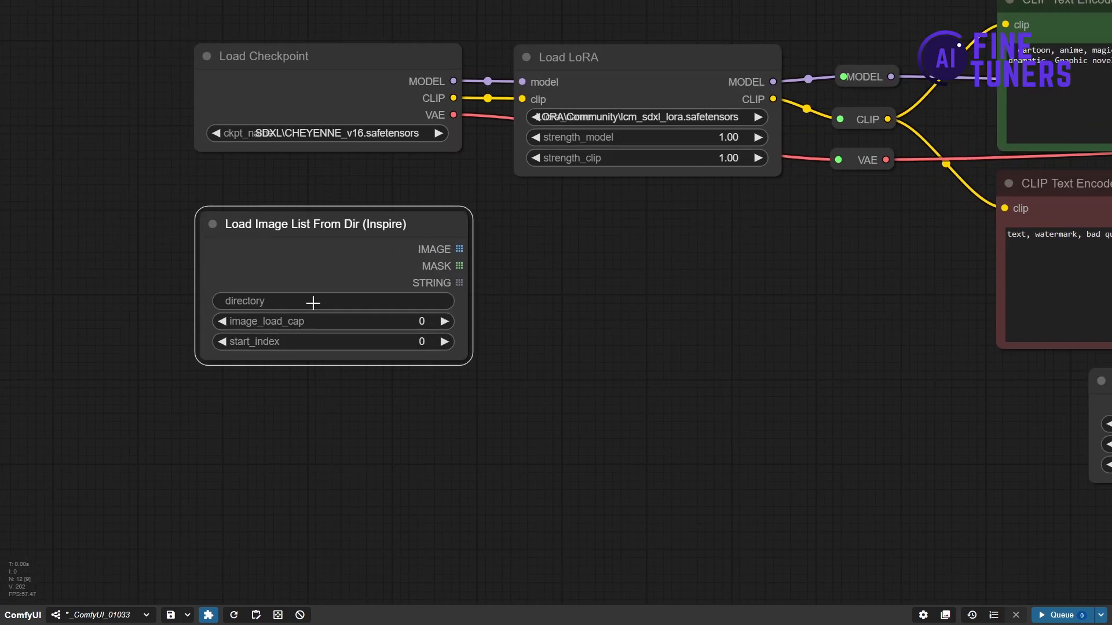
{"action": "left_click", "coordinate": [314, 303]}
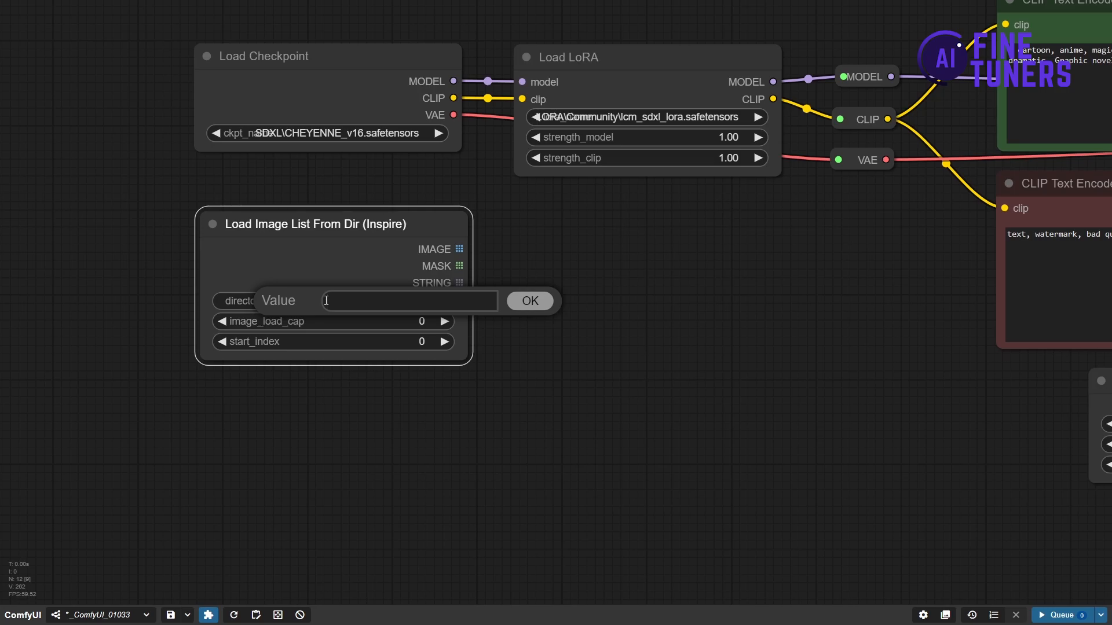
{"action": "key", "text": "ctrl+v"}
{"action": "left_click", "coordinate": [529, 302]}
{"action": "scroll", "coordinate": [521, 305], "scroll_direction": "down", "scroll_amount": 2}
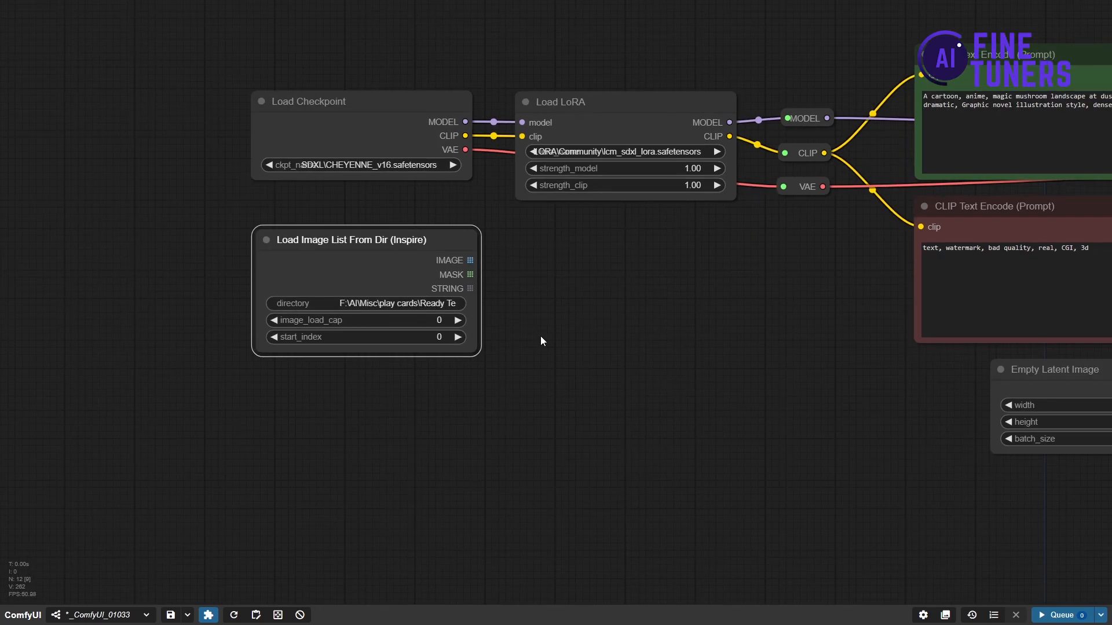
- Duplicate the VAE reroute, place the copy beneath it and connect the image list node's IMAGE output to it
{"action": "left_click_drag", "start_coordinate": [542, 338], "coordinate": [435, 362]}
{"action": "left_click", "coordinate": [701, 219]}
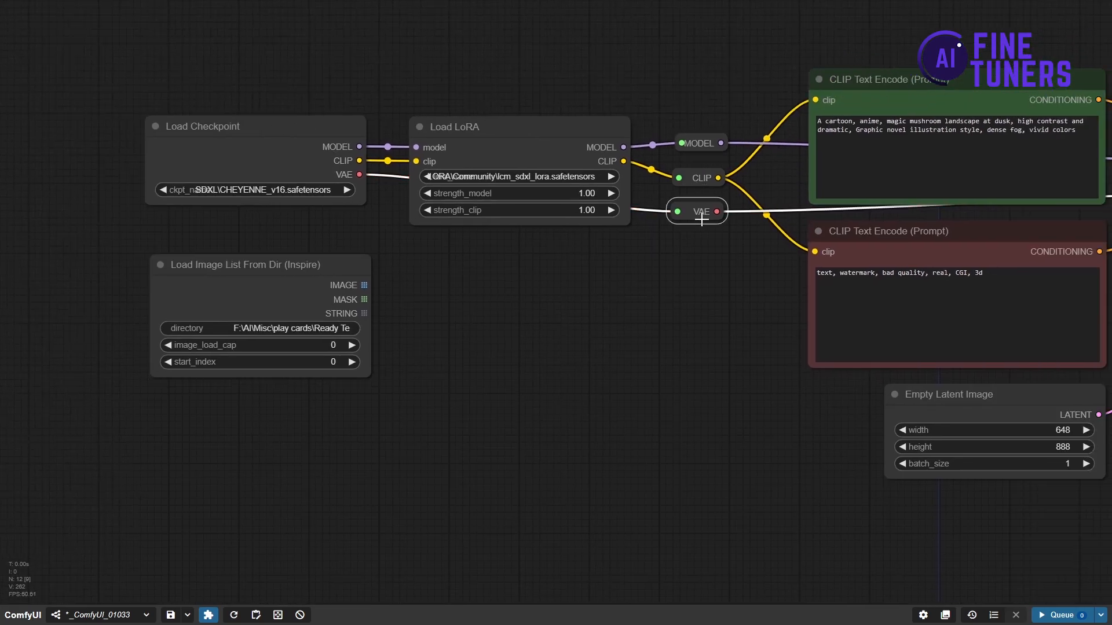
{"action": "key", "text": "ctrl+c"}
{"action": "key", "text": "ctrl+v"}
{"action": "left_click_drag", "start_coordinate": [689, 311], "coordinate": [688, 326]}
{"action": "left_click", "coordinate": [648, 297]}
{"action": "left_click_drag", "start_coordinate": [730, 236], "coordinate": [698, 298]}
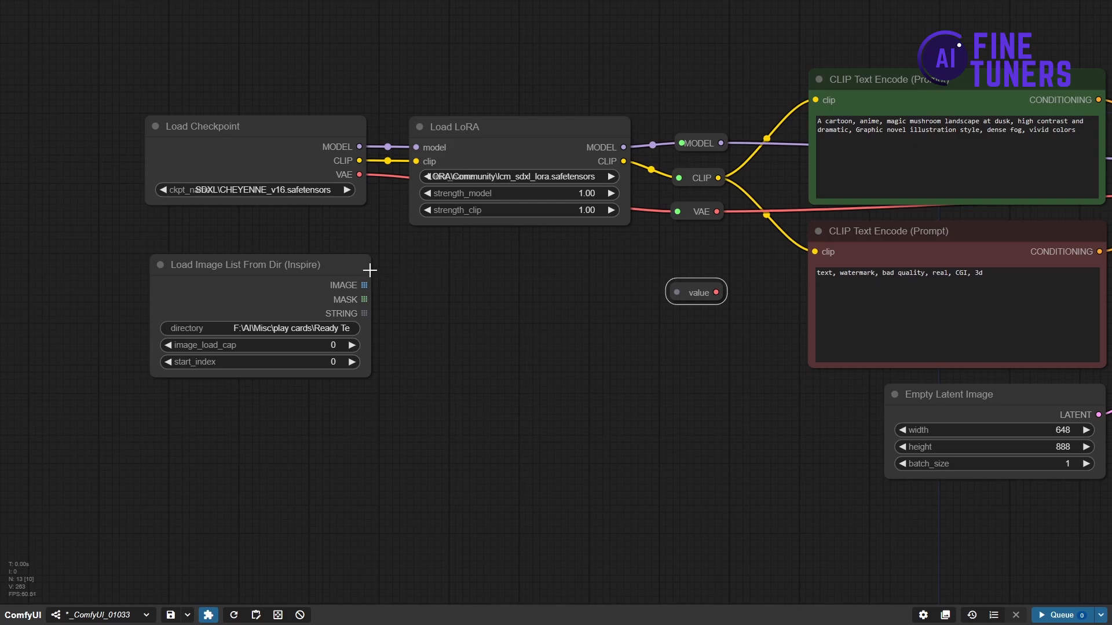
{"action": "left_click_drag", "start_coordinate": [364, 285], "coordinate": [664, 297]}
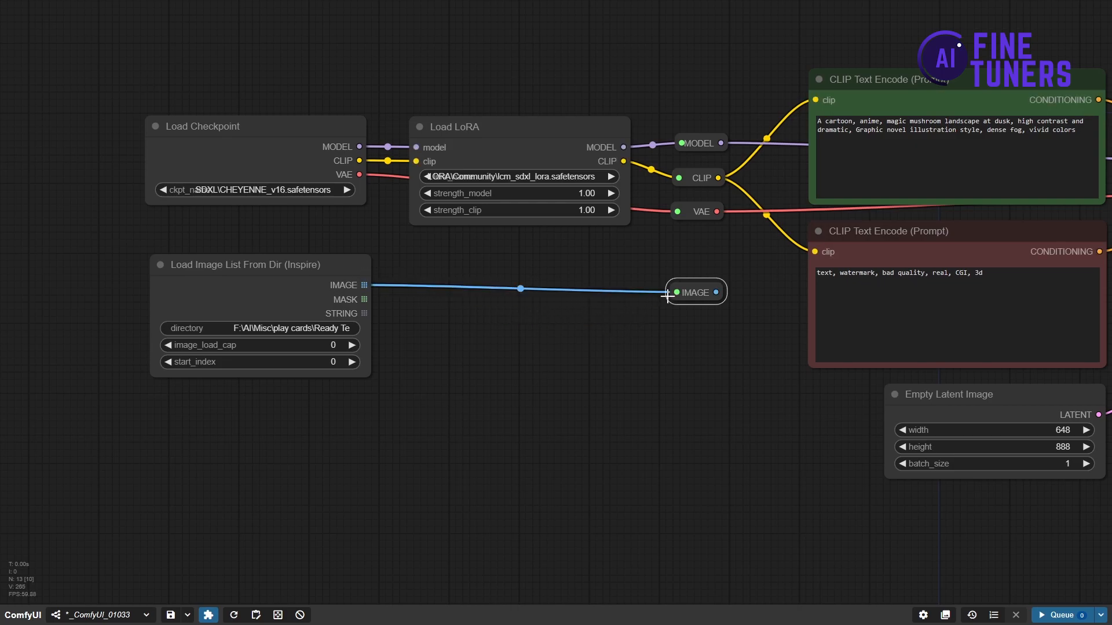
- Add a VAE Encode node fed by the IMAGE reroute and place it below the Empty Latent Image node
{"action": "scroll", "coordinate": [653, 342], "scroll_direction": "down", "scroll_amount": 2}
{"action": "left_click_drag", "start_coordinate": [665, 349], "coordinate": [376, 265]}
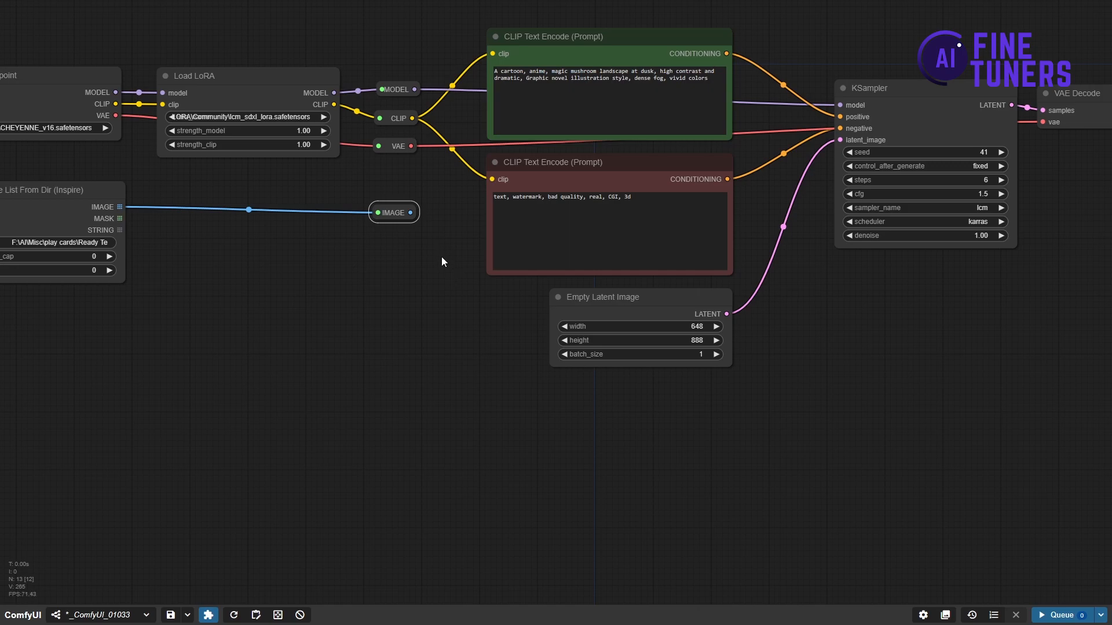
{"action": "left_click_drag", "start_coordinate": [411, 213], "coordinate": [532, 399]}
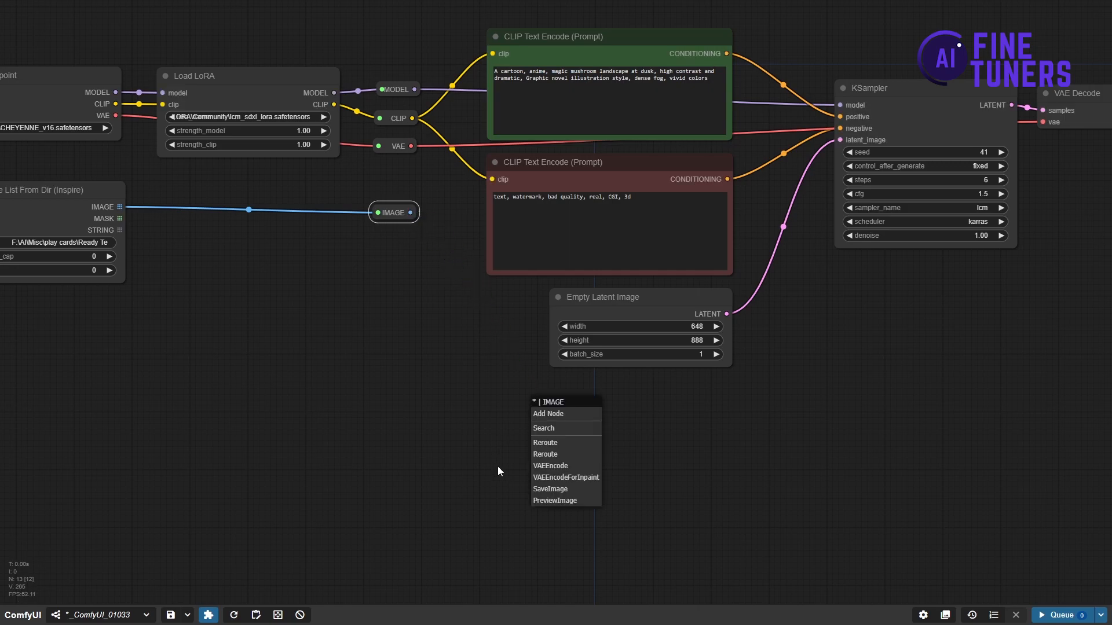
{"action": "left_click", "coordinate": [550, 466]}
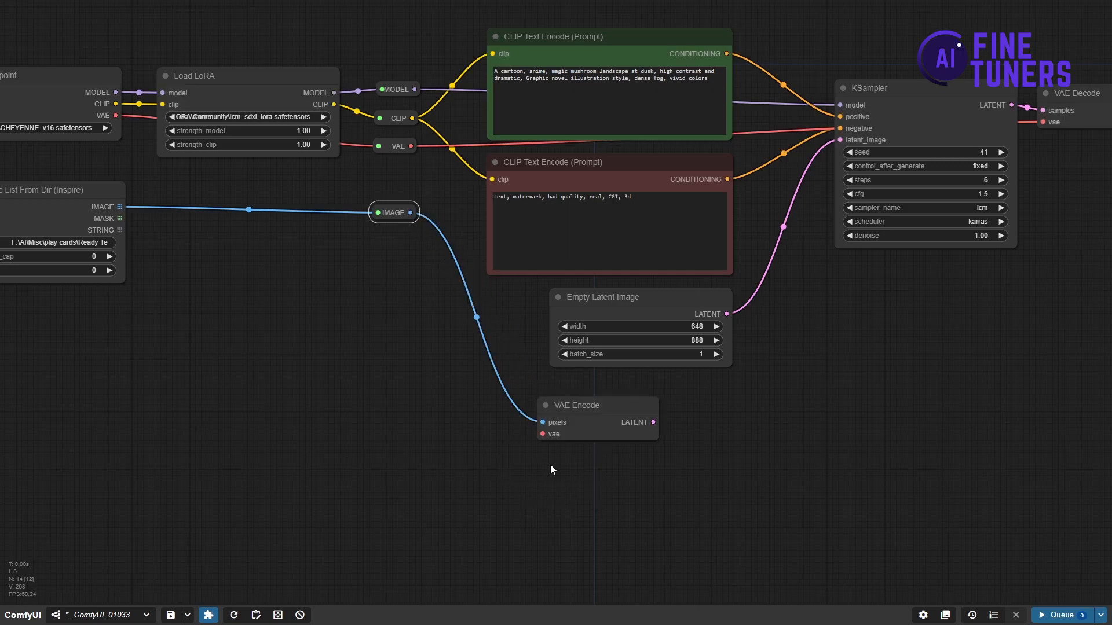
{"action": "left_click_drag", "start_coordinate": [581, 416], "coordinate": [598, 399]}
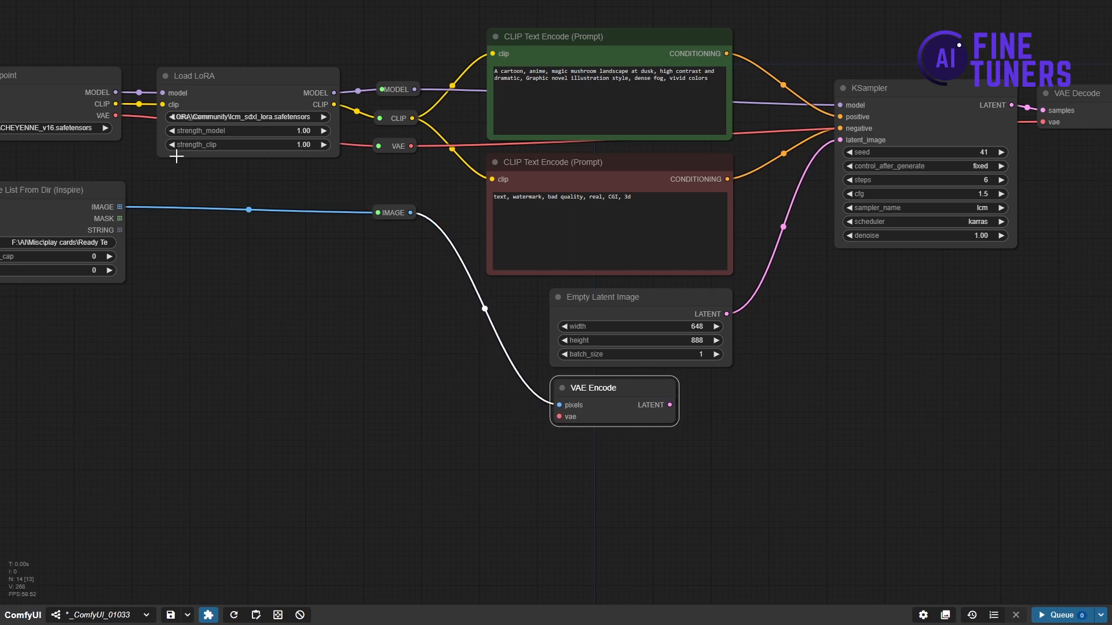
- Connect the VAE reroute to VAE Encode's vae input and its LATENT output to the KSampler's latent_image input
{"action": "left_click_drag", "start_coordinate": [117, 117], "coordinate": [271, 255]}
{"action": "left_click", "coordinate": [261, 312]}
{"action": "left_click_drag", "start_coordinate": [411, 146], "coordinate": [560, 416]}
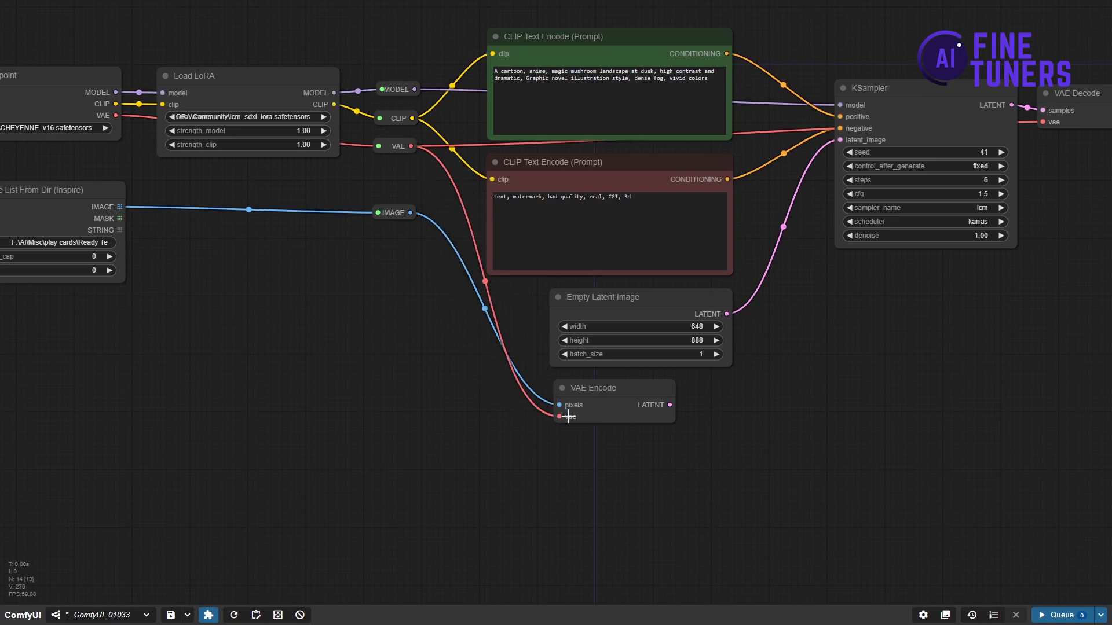
{"action": "left_click_drag", "start_coordinate": [669, 405], "coordinate": [839, 140]}
- Run the workflow on the loaded card images and show the generated pictures side by side in the Save Image node
{"action": "scroll", "coordinate": [892, 328], "scroll_direction": "up", "scroll_amount": 1}
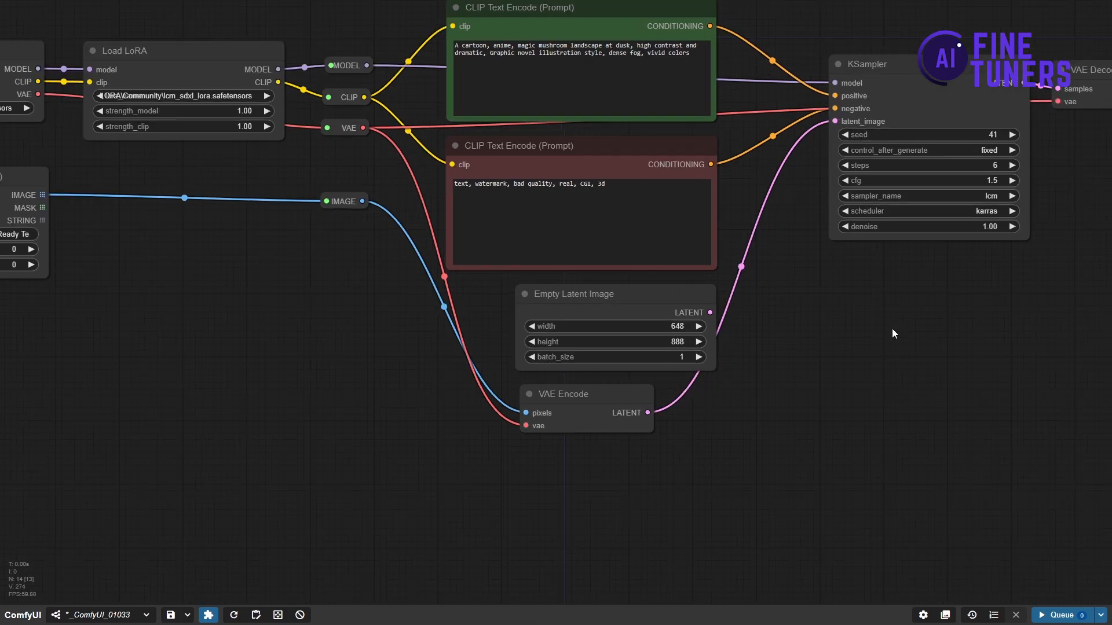
{"action": "left_click_drag", "start_coordinate": [962, 318], "coordinate": [775, 357]}
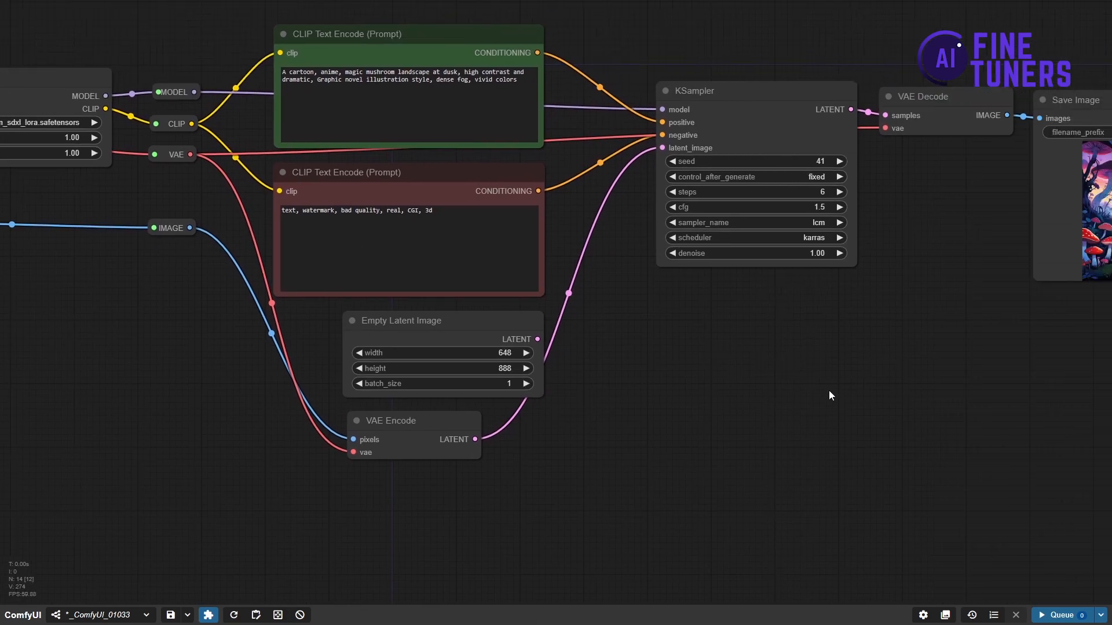
{"action": "left_click", "coordinate": [1046, 616]}
{"action": "scroll", "coordinate": [802, 386], "scroll_direction": "down", "scroll_amount": 1}
{"action": "left_click_drag", "start_coordinate": [788, 383], "coordinate": [685, 382]}
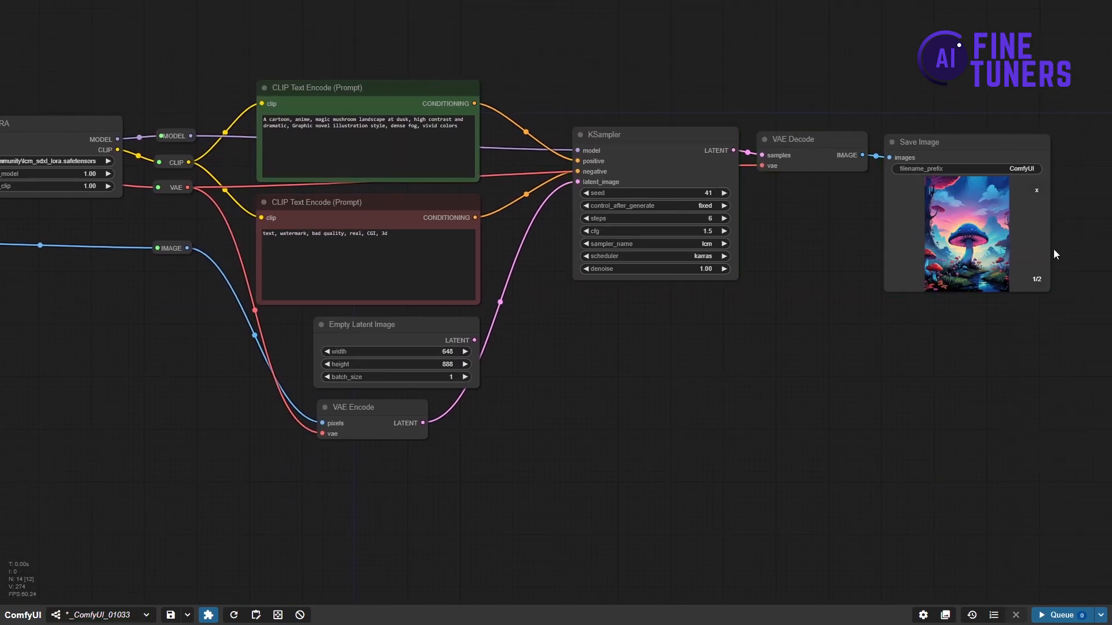
{"action": "left_click", "coordinate": [1037, 190]}
{"action": "scroll", "coordinate": [913, 299], "scroll_direction": "up", "scroll_amount": 1}
{"action": "scroll", "coordinate": [913, 298], "scroll_direction": "up", "scroll_amount": 5}
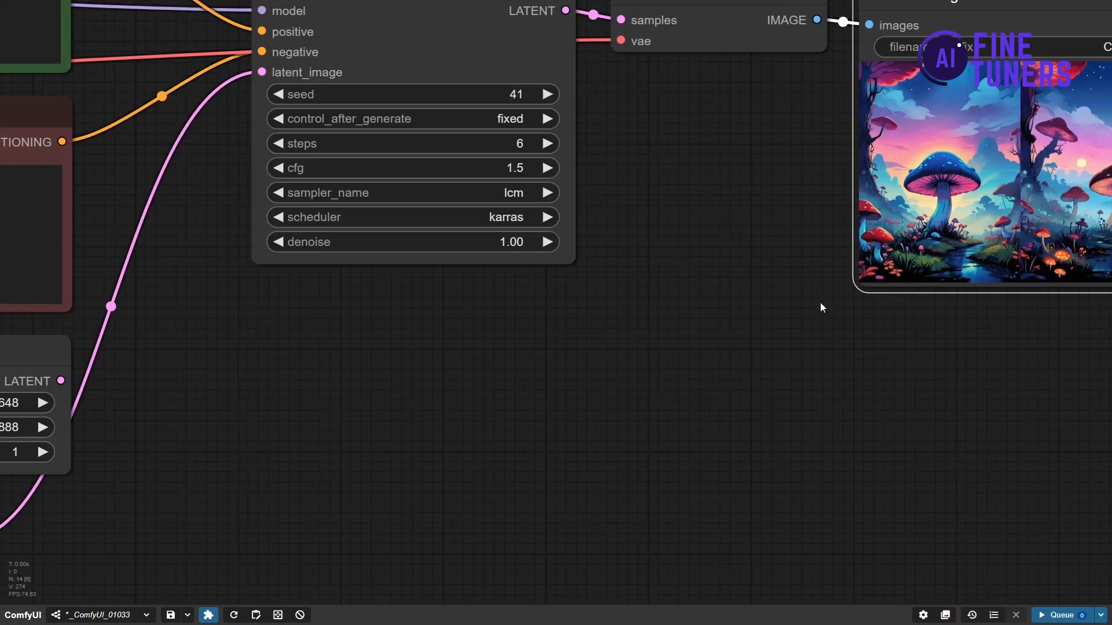
- Set the KSampler's denoise to 0.80 and run the workflow to check the generated images
{"action": "left_click_drag", "start_coordinate": [764, 310], "coordinate": [411, 461]}
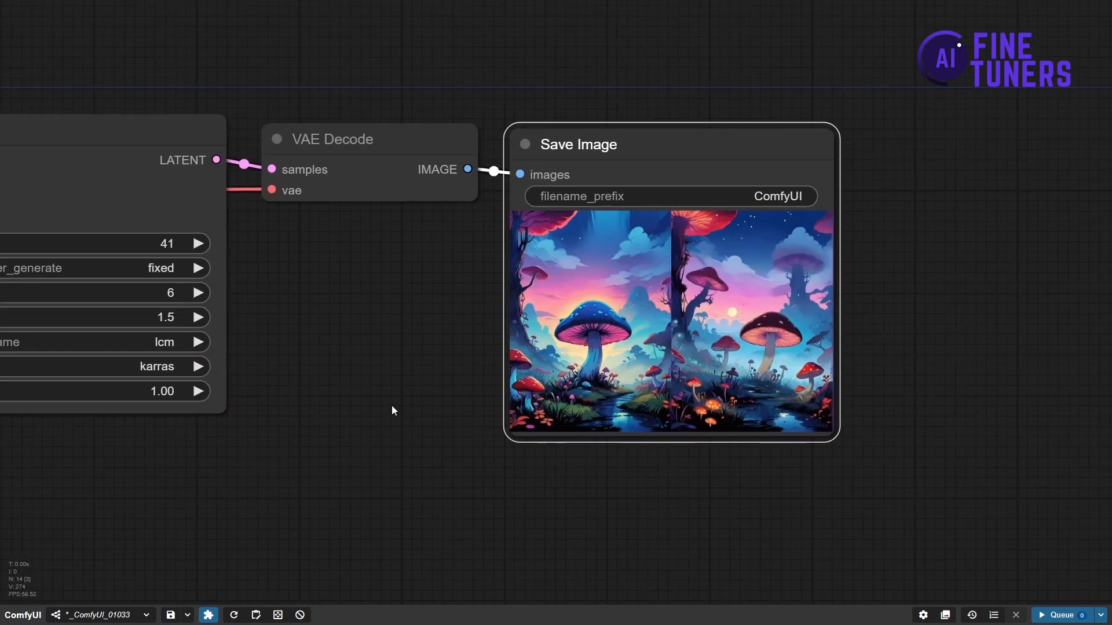
{"action": "scroll", "coordinate": [370, 413], "scroll_direction": "down", "scroll_amount": 3}
{"action": "left_click_drag", "start_coordinate": [370, 412], "coordinate": [545, 391]}
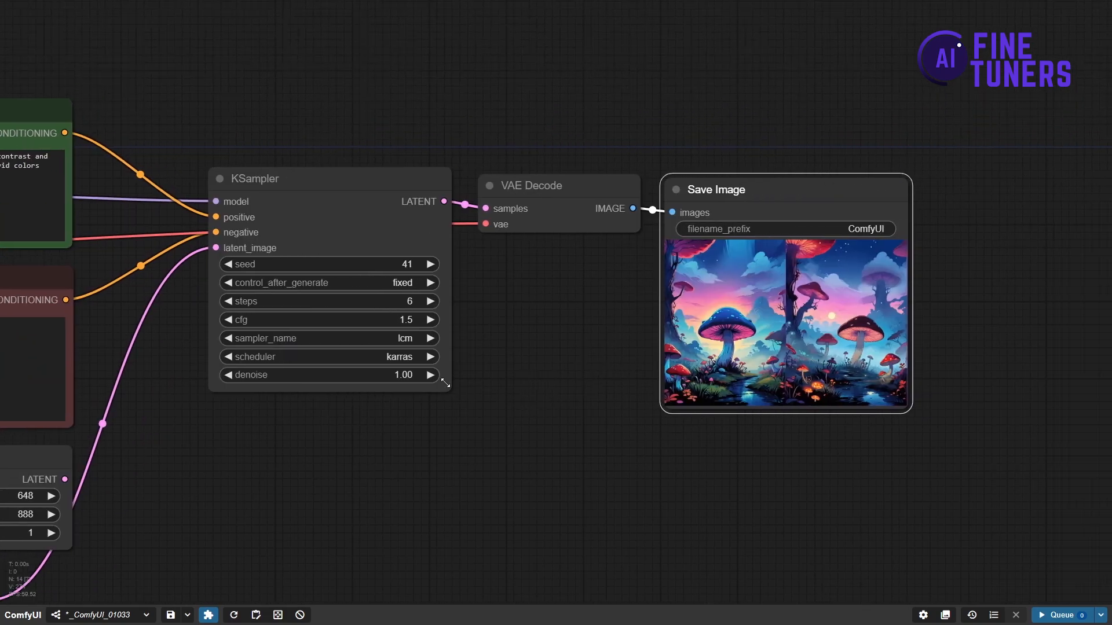
{"action": "left_click", "coordinate": [398, 376]}
{"action": "type", "text": "0.8"}
{"action": "left_click", "coordinate": [602, 372]}
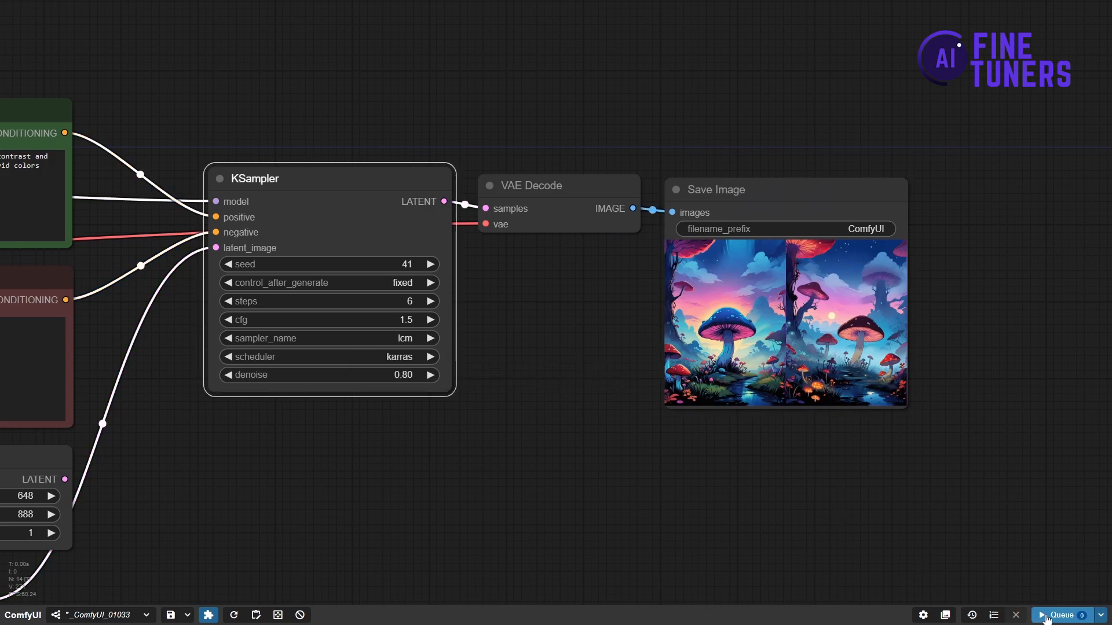
{"action": "left_click", "coordinate": [1046, 616]}
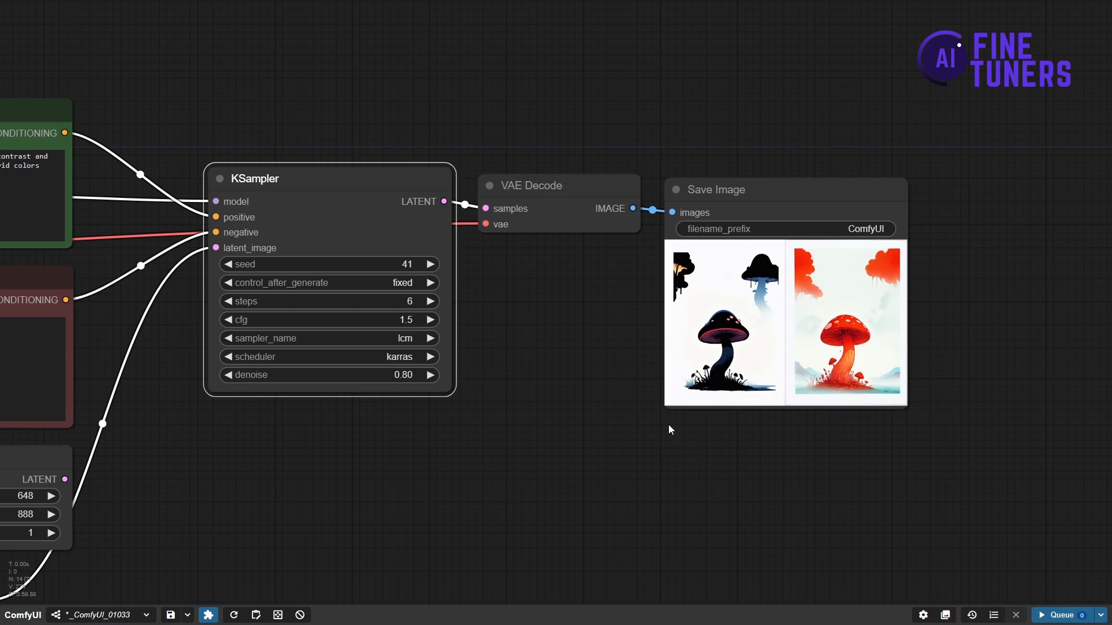
{"action": "scroll", "coordinate": [640, 417], "scroll_direction": "up", "scroll_amount": 5}
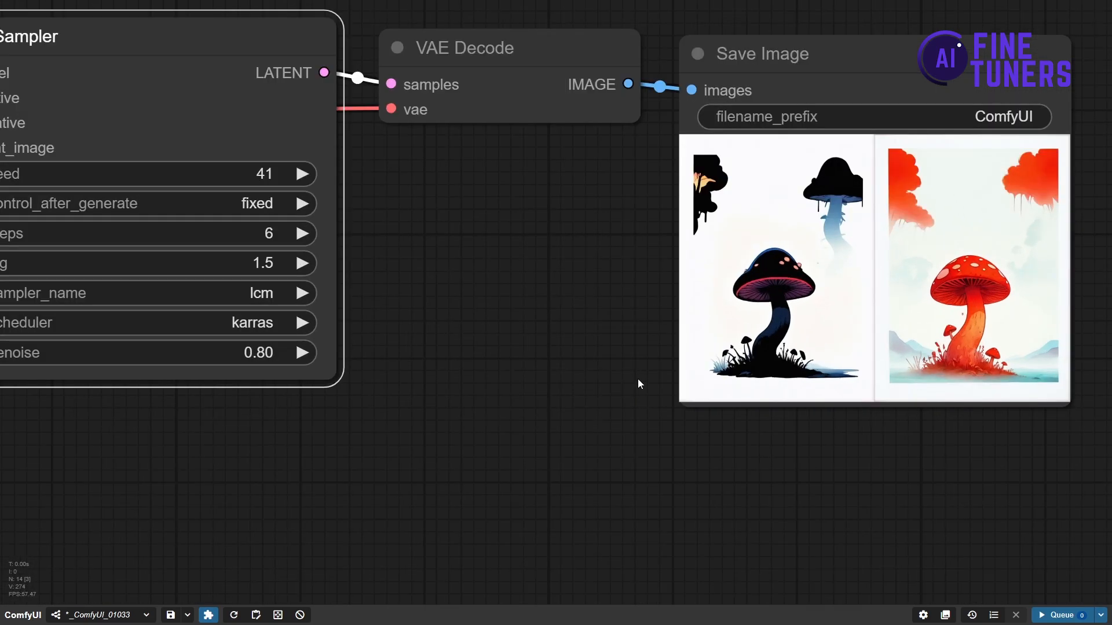
- Raise the KSampler's denoise to 0.84 and run the workflow again
{"action": "scroll", "coordinate": [604, 361], "scroll_direction": "down", "scroll_amount": 4}
{"action": "left_click", "coordinate": [398, 353]}
{"action": "left_click", "coordinate": [398, 354]}
{"action": "left_click", "coordinate": [398, 354]}
{"action": "key", "text": "ctrl+Return"}
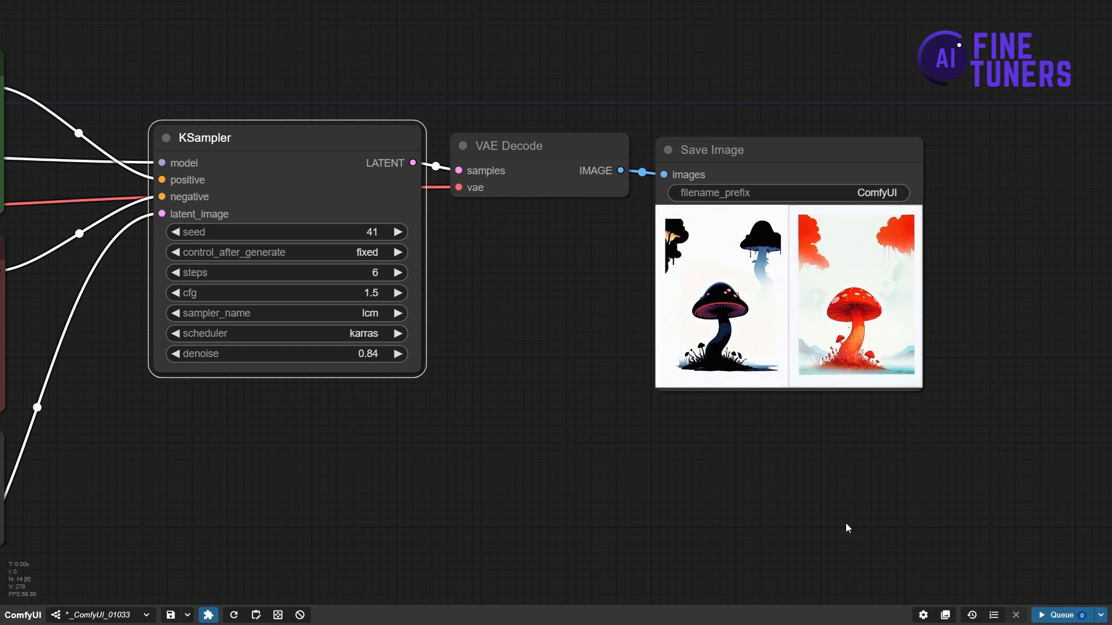
- Move the KSampler, VAE Decode and Save Image nodes together away from the prompt nodes to make room between them
{"action": "scroll", "coordinate": [630, 427], "scroll_direction": "down", "scroll_amount": 8}
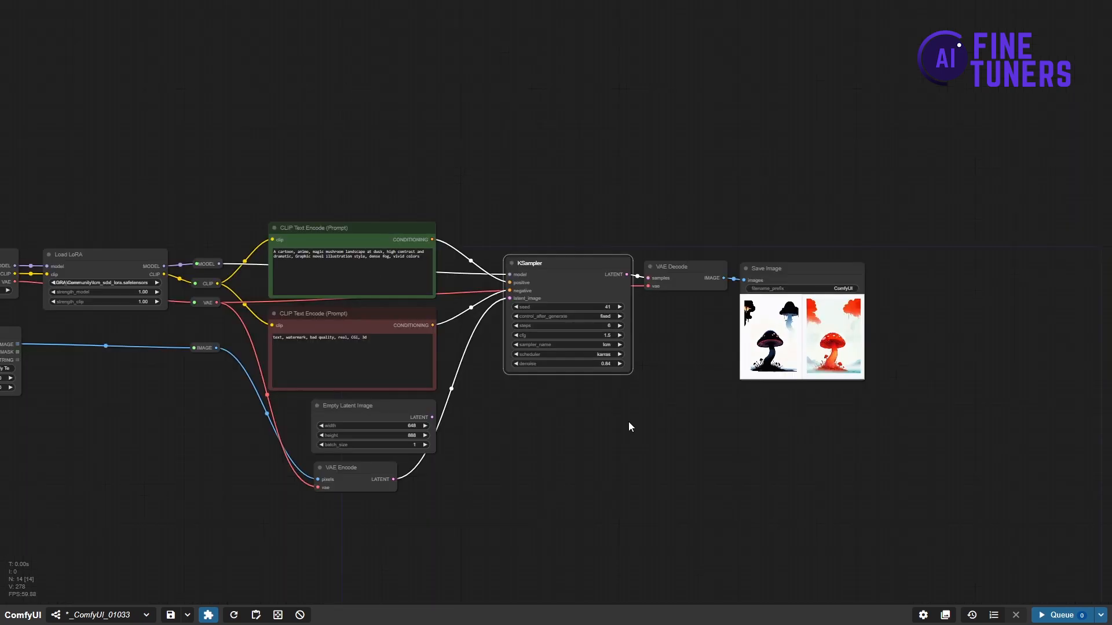
{"action": "left_click", "coordinate": [613, 402]}
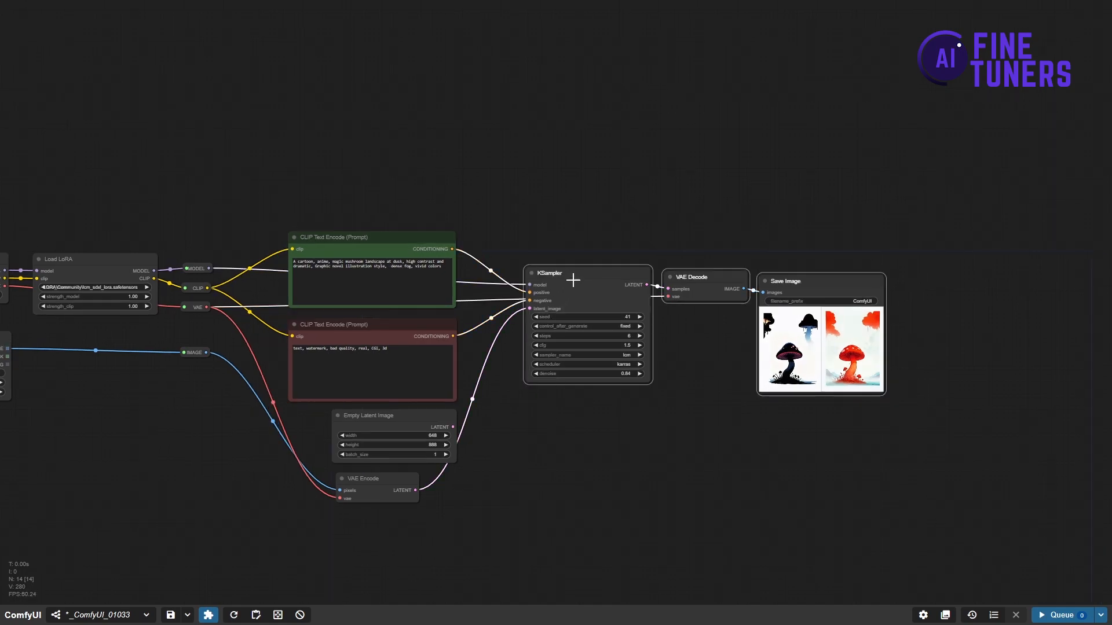
{"action": "left_click_drag", "start_coordinate": [559, 268], "coordinate": [905, 284]}
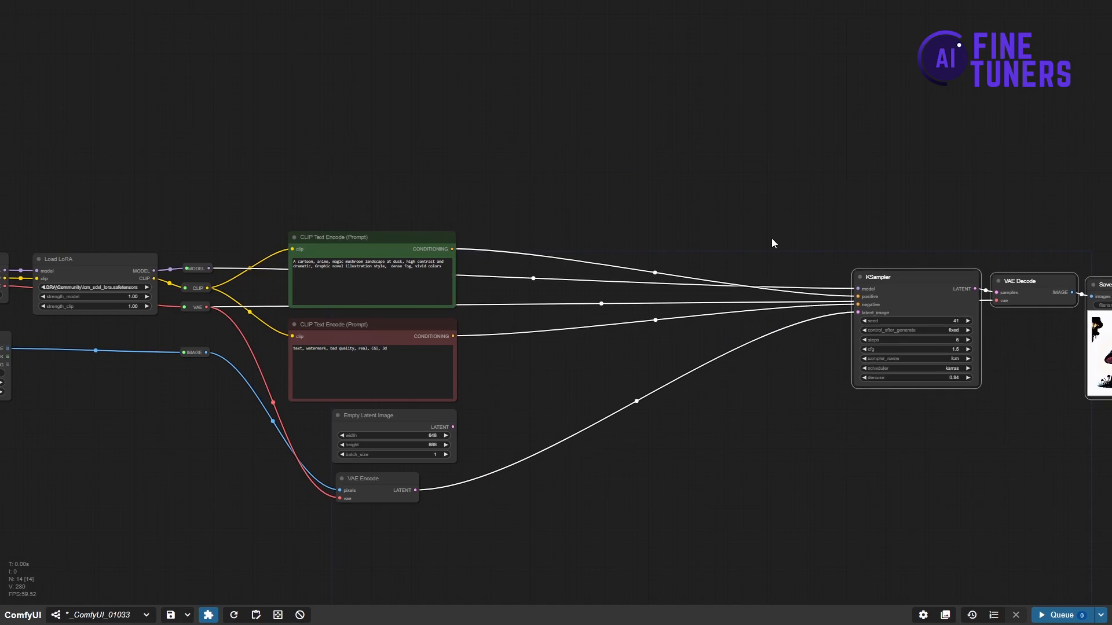
- Add an Apply ControlNet (Advanced) node in the free space between the prompt nodes and the KSampler
{"action": "left_click", "coordinate": [556, 169]}
{"action": "double_click", "coordinate": [619, 189]}
{"action": "type", "text": "control"}
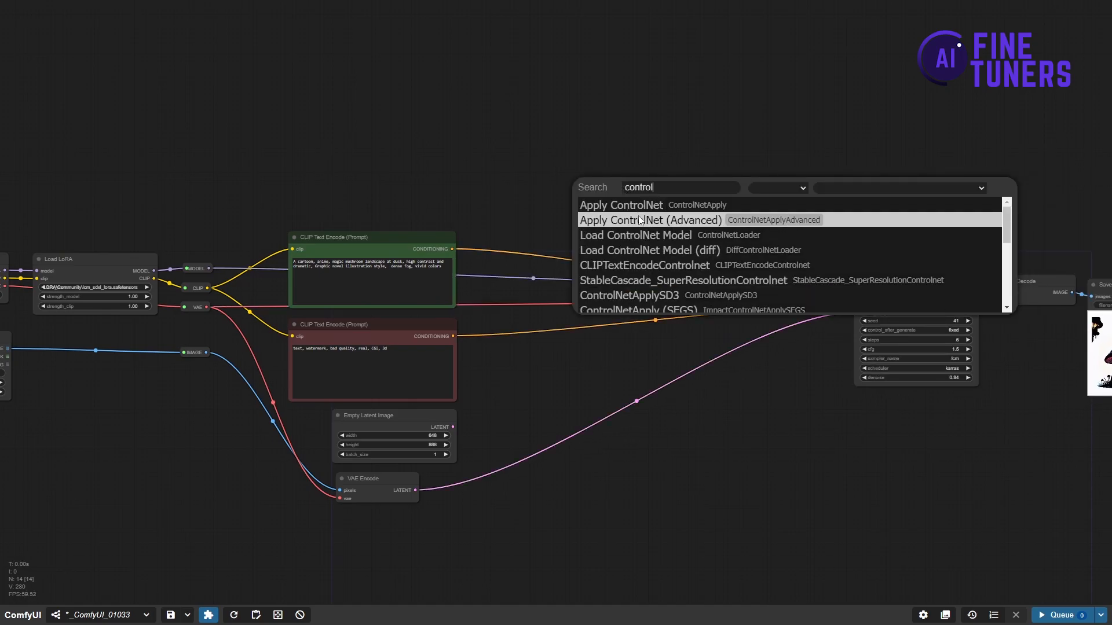
{"action": "left_click", "coordinate": [640, 221]}
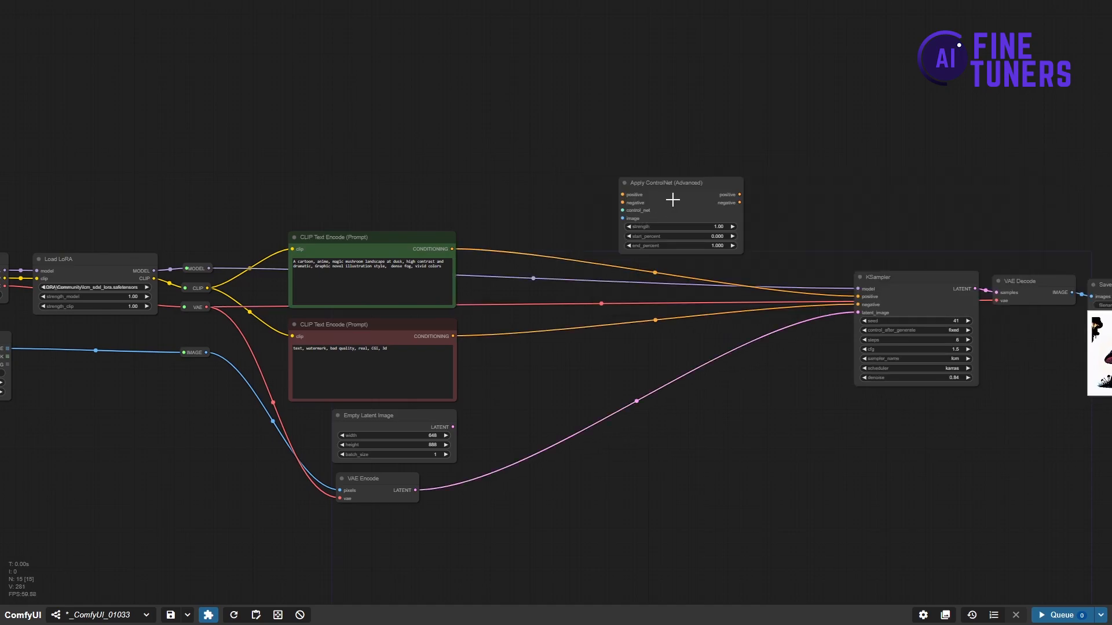
{"action": "left_click_drag", "start_coordinate": [658, 200], "coordinate": [643, 202]}
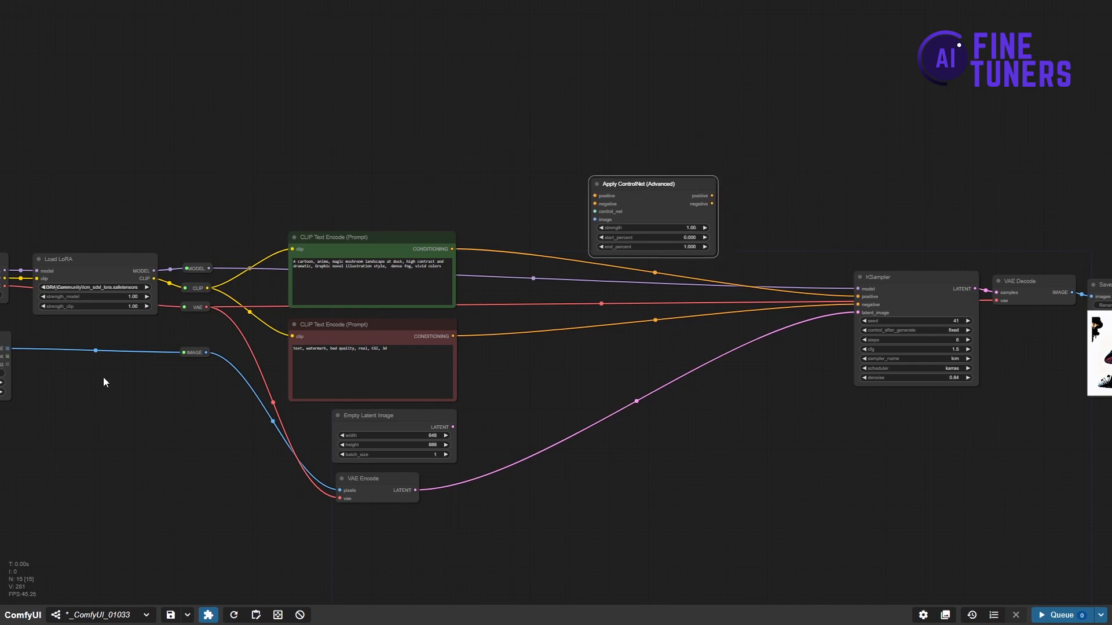
- Create a Load ControlNet Model node from Apply ControlNet's control_net input and place it directly above that node
{"action": "scroll", "coordinate": [559, 197], "scroll_direction": "up", "scroll_amount": 5}
{"action": "left_click_drag", "start_coordinate": [615, 220], "coordinate": [494, 221]}
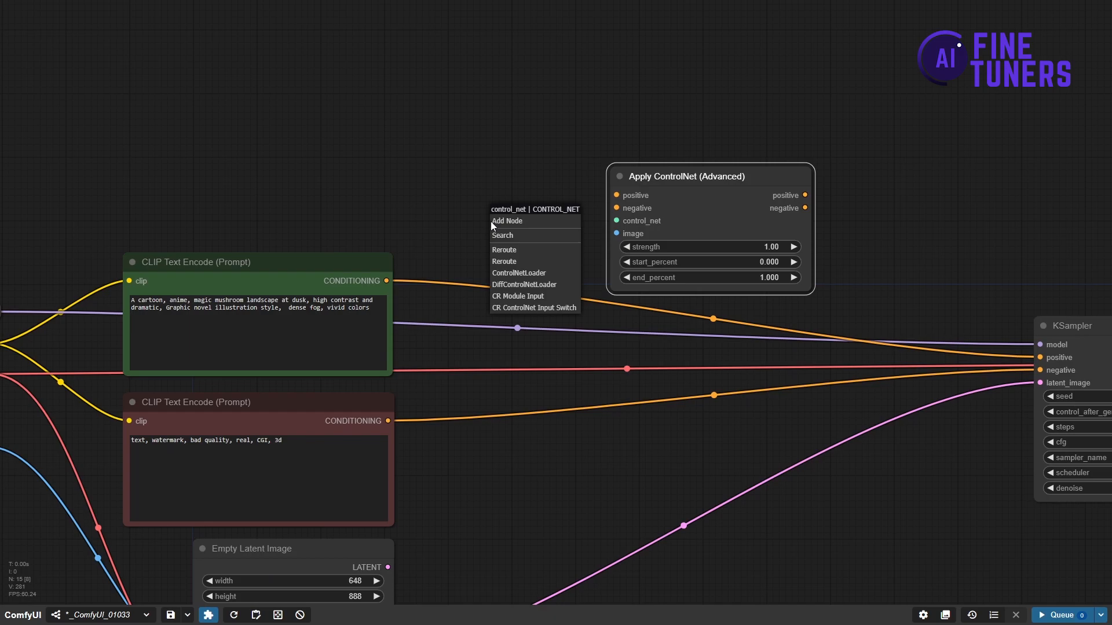
{"action": "left_click", "coordinate": [508, 279]}
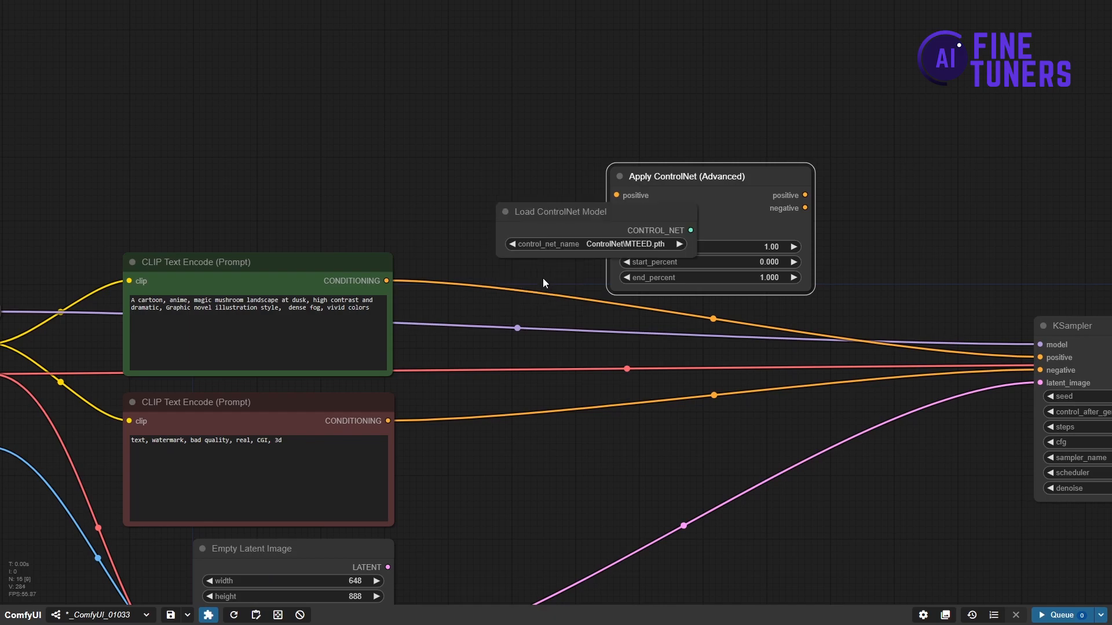
{"action": "left_click_drag", "start_coordinate": [575, 224], "coordinate": [694, 126]}
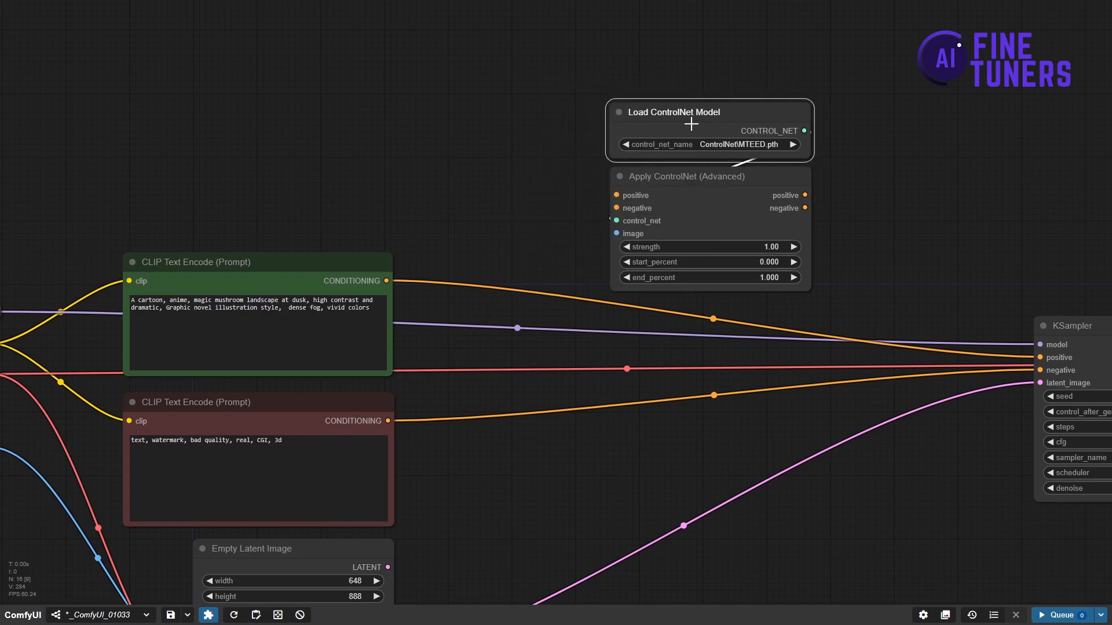
- Load the sai_xl_canny_256lora.safetensors model in the Load ControlNet Model node
{"action": "left_click", "coordinate": [717, 145]}
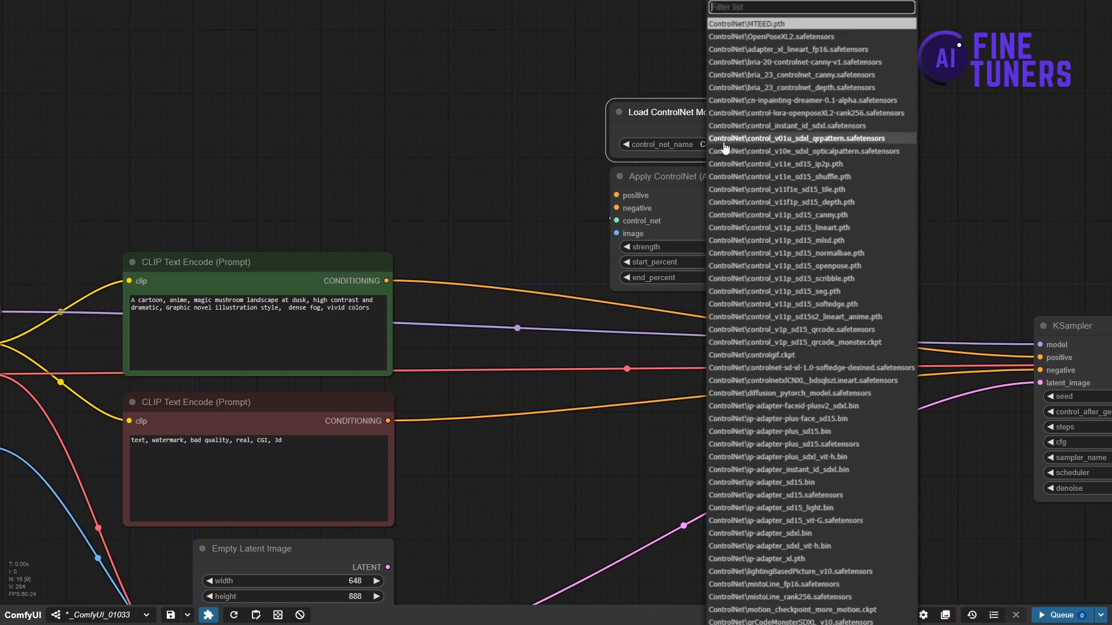
{"action": "type", "text": "canny"}
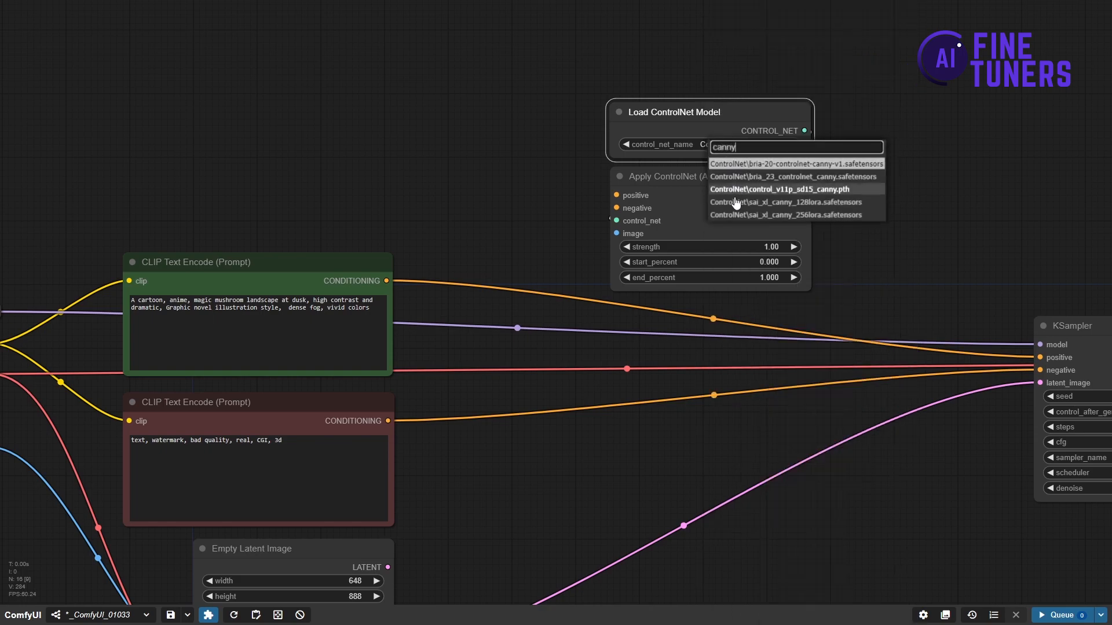
{"action": "left_click", "coordinate": [733, 217]}
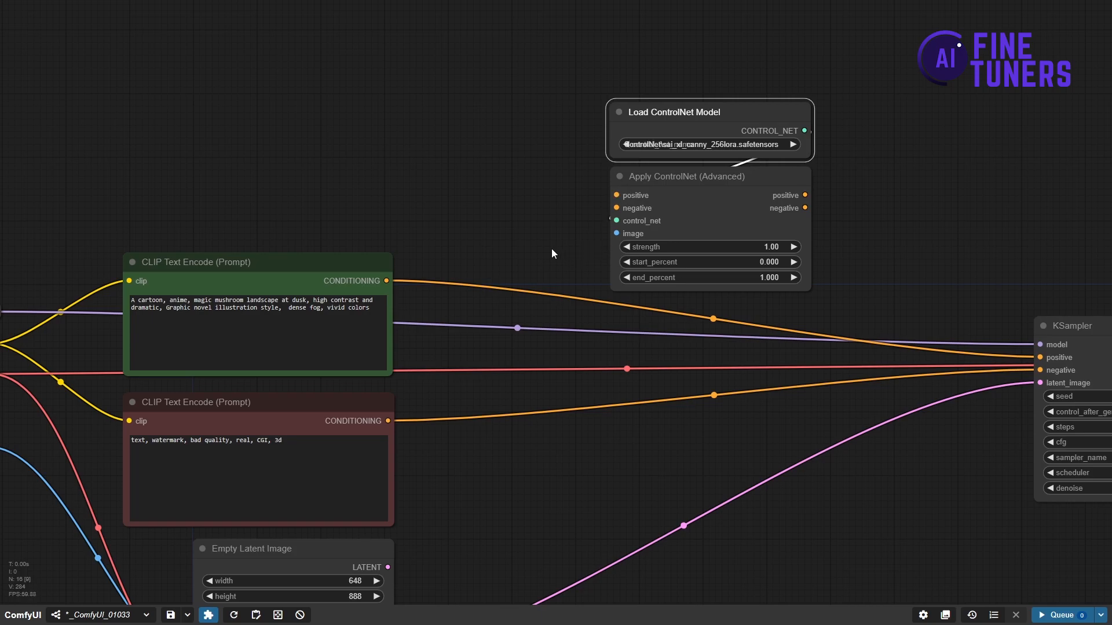
- Add a Canny node and place it directly beneath the Apply ControlNet (Advanced) node
{"action": "double_click", "coordinate": [525, 260]}
{"action": "type", "text": "canny"}
{"action": "left_click", "coordinate": [469, 272]}
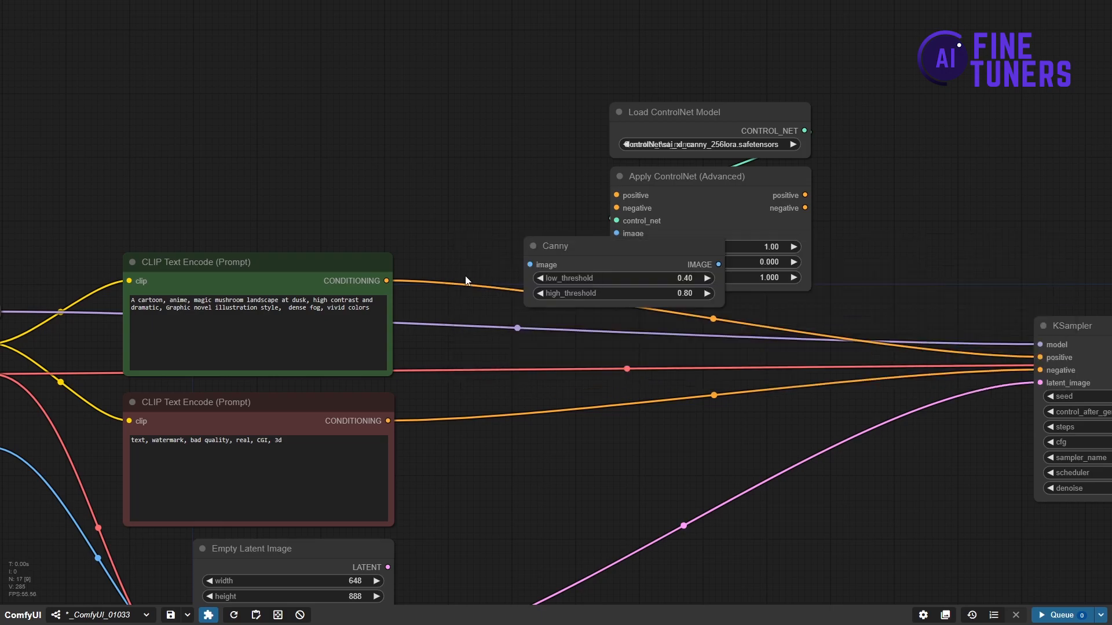
{"action": "left_click_drag", "start_coordinate": [598, 256], "coordinate": [691, 312]}
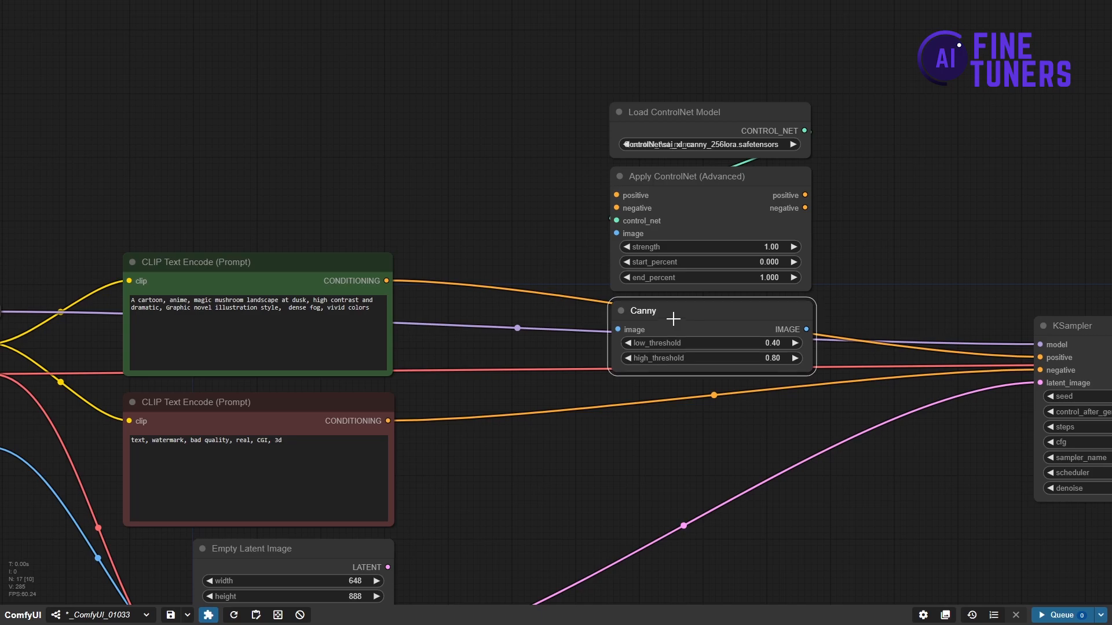
- Connect the IMAGE reroute to Canny's image input and Canny's IMAGE output to Apply ControlNet's image input
{"action": "scroll", "coordinate": [555, 461], "scroll_direction": "down", "scroll_amount": 1}
{"action": "left_click_drag", "start_coordinate": [554, 461], "coordinate": [624, 332]}
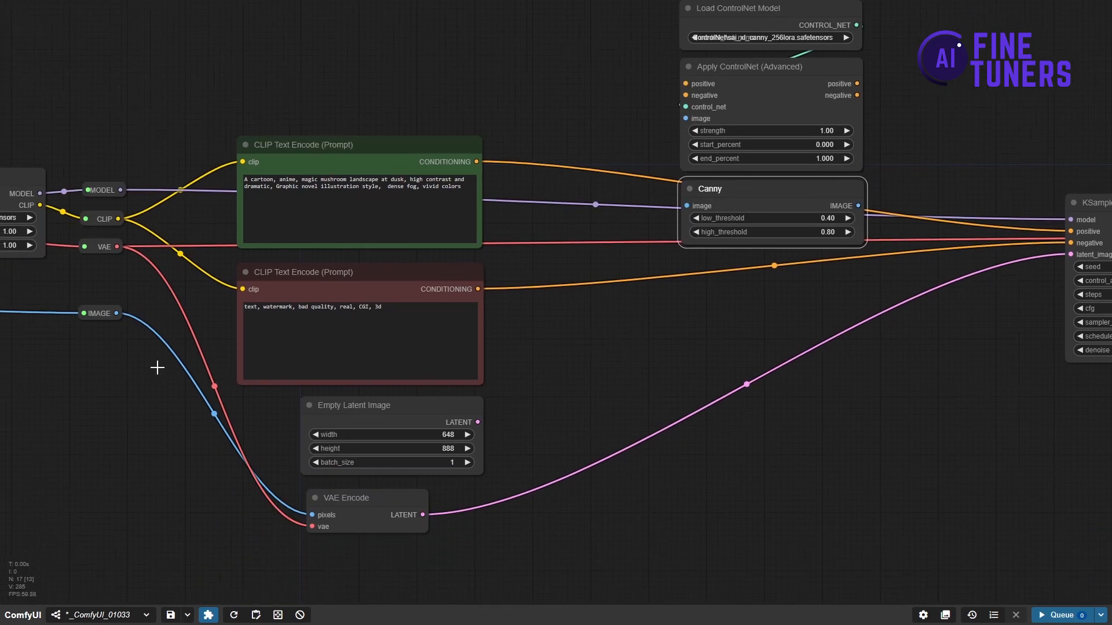
{"action": "left_click_drag", "start_coordinate": [116, 314], "coordinate": [686, 206]}
{"action": "left_click_drag", "start_coordinate": [626, 315], "coordinate": [520, 383]}
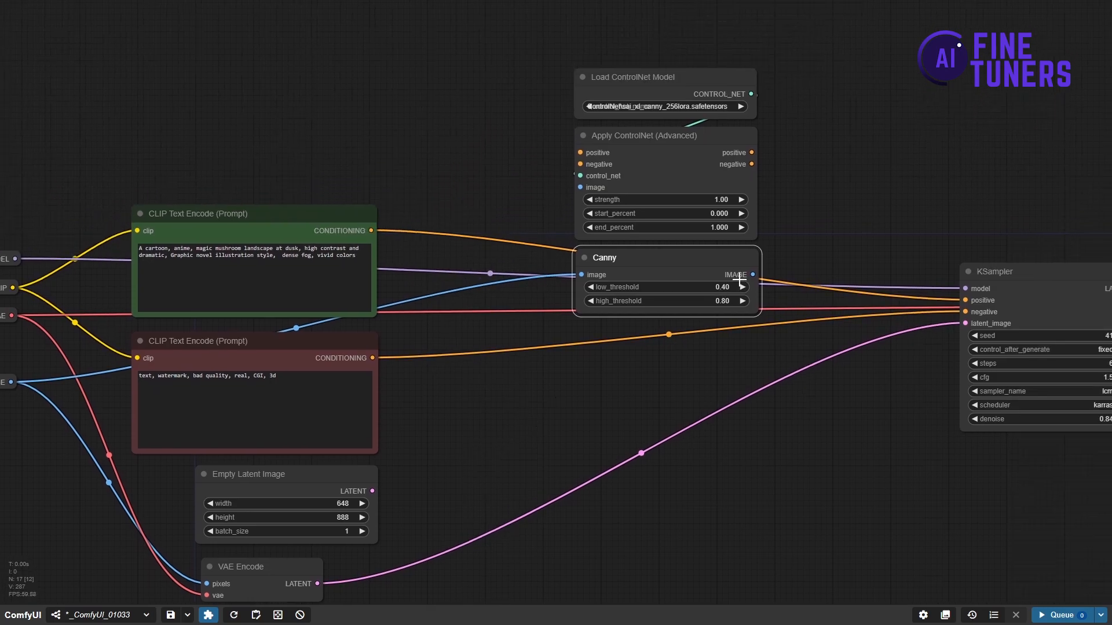
{"action": "left_click_drag", "start_coordinate": [753, 274], "coordinate": [574, 191]}
{"action": "left_click", "coordinate": [489, 190]}
- Route the positive and negative prompt conditioning through Apply ControlNet (Advanced) into the KSampler's positive and negative inputs
{"action": "left_click_drag", "start_coordinate": [371, 231], "coordinate": [578, 154]}
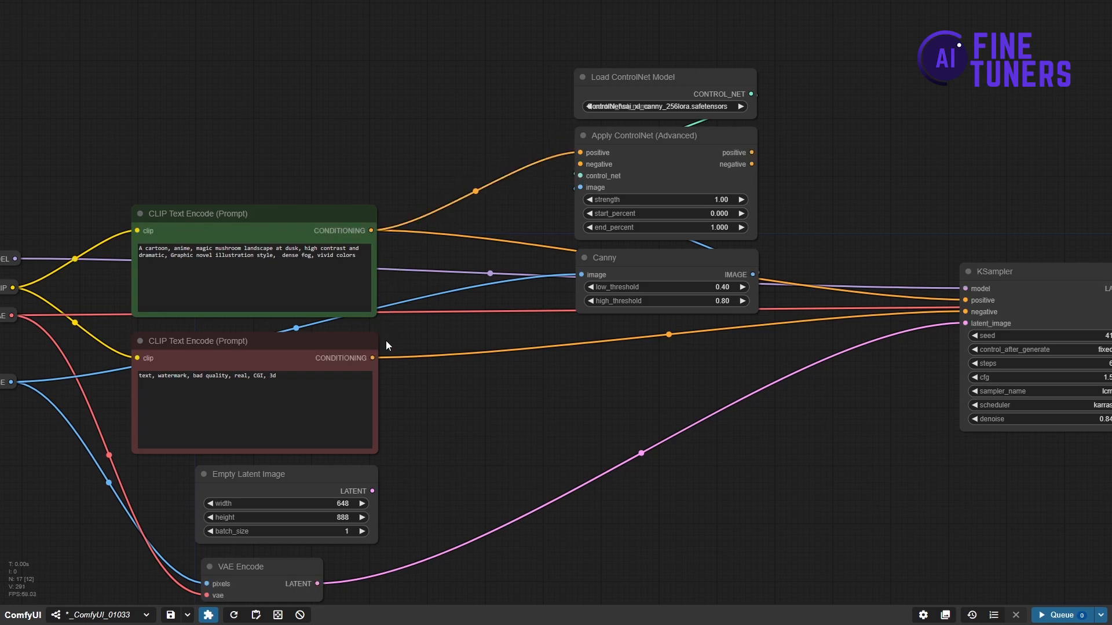
{"action": "left_click_drag", "start_coordinate": [372, 358], "coordinate": [580, 164]}
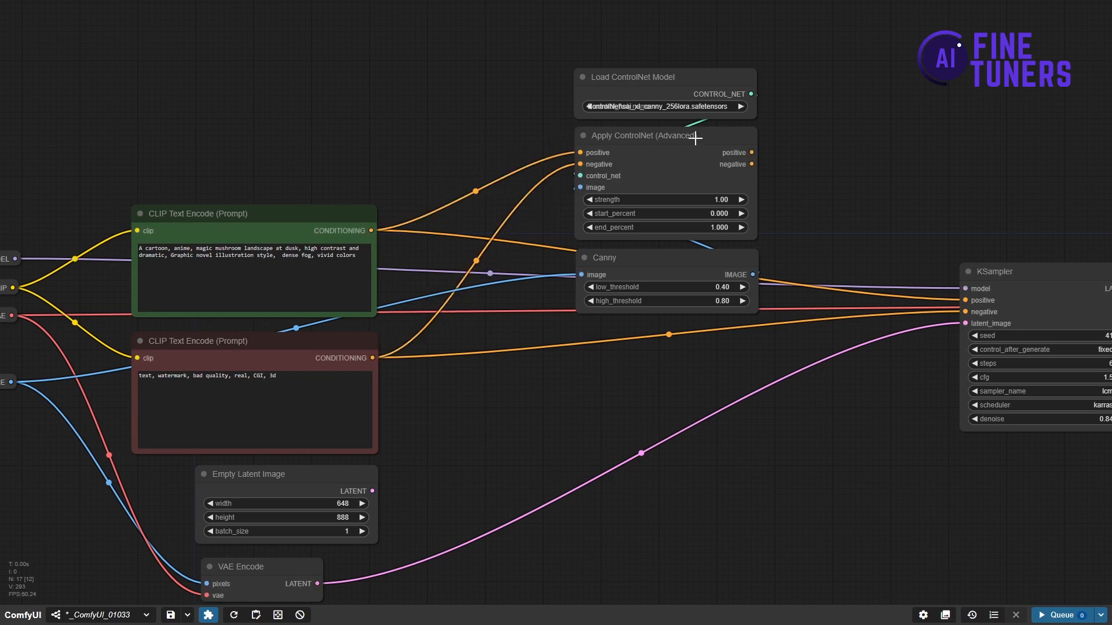
{"action": "left_click_drag", "start_coordinate": [751, 153], "coordinate": [965, 300]}
{"action": "left_click_drag", "start_coordinate": [752, 164], "coordinate": [965, 312]}
- Select the Canny, Apply ControlNet and Load ControlNet Model nodes and move them down together, level with the prompt nodes
{"action": "left_click", "coordinate": [688, 256]}
{"action": "left_click", "coordinate": [686, 177], "text": "shift"}
{"action": "left_click", "coordinate": [669, 85], "text": "shift"}
{"action": "left_click_drag", "start_coordinate": [670, 85], "coordinate": [673, 243]}
- Run the workflow with the Canny ControlNet and inspect the generated cards in the Save Image node
{"action": "scroll", "coordinate": [868, 452], "scroll_direction": "down", "scroll_amount": 2}
{"action": "left_click_drag", "start_coordinate": [871, 455], "coordinate": [414, 425]}
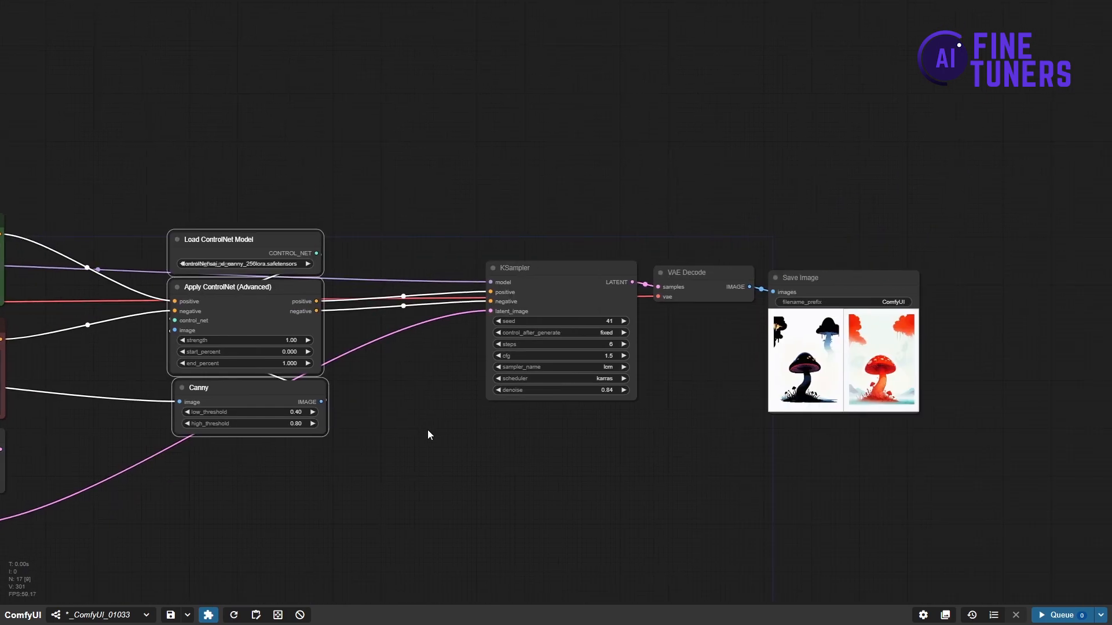
{"action": "key", "text": "ctrl+Return"}
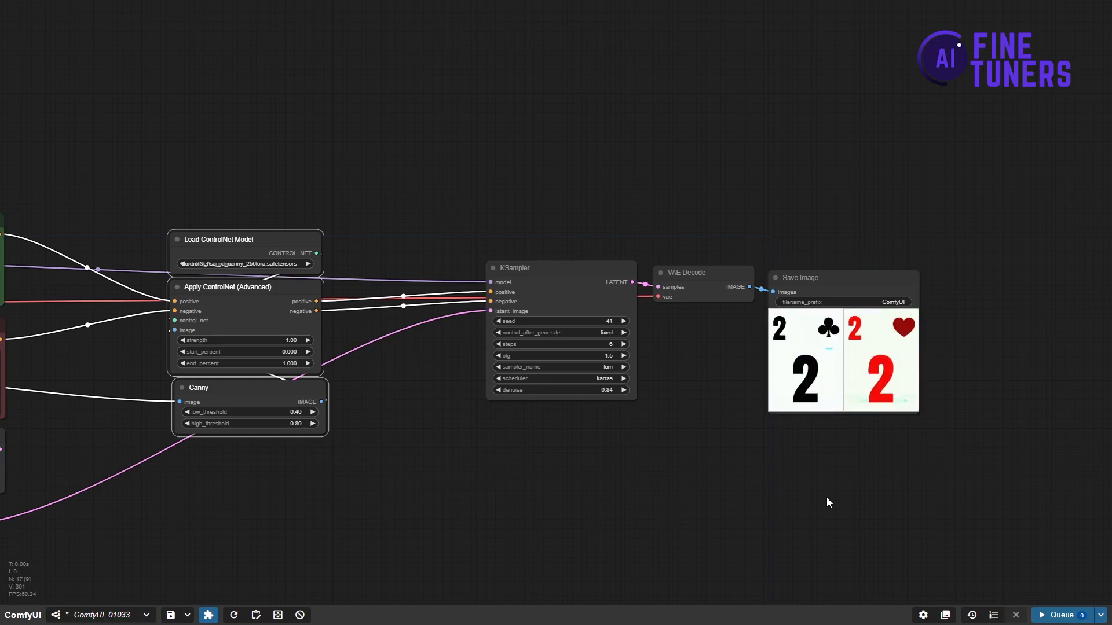
{"action": "scroll", "coordinate": [773, 439], "scroll_direction": "up", "scroll_amount": 6}
{"action": "left_click_drag", "start_coordinate": [706, 392], "coordinate": [616, 441]}
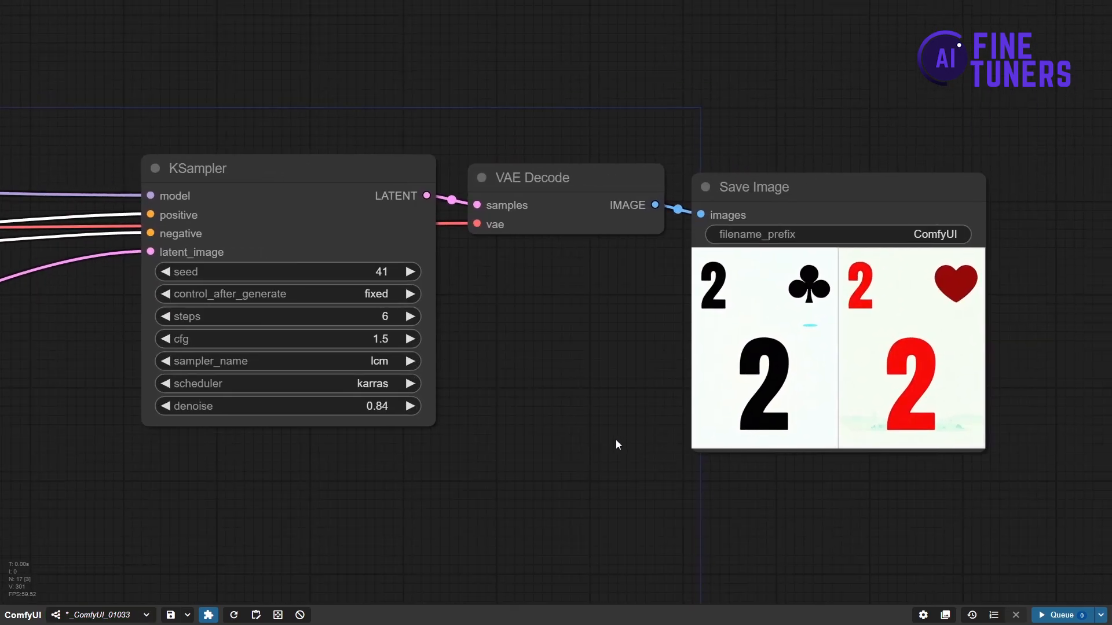
{"action": "scroll", "coordinate": [616, 440], "scroll_direction": "up", "scroll_amount": 4}
{"action": "scroll", "coordinate": [616, 439], "scroll_direction": "down", "scroll_amount": 4}
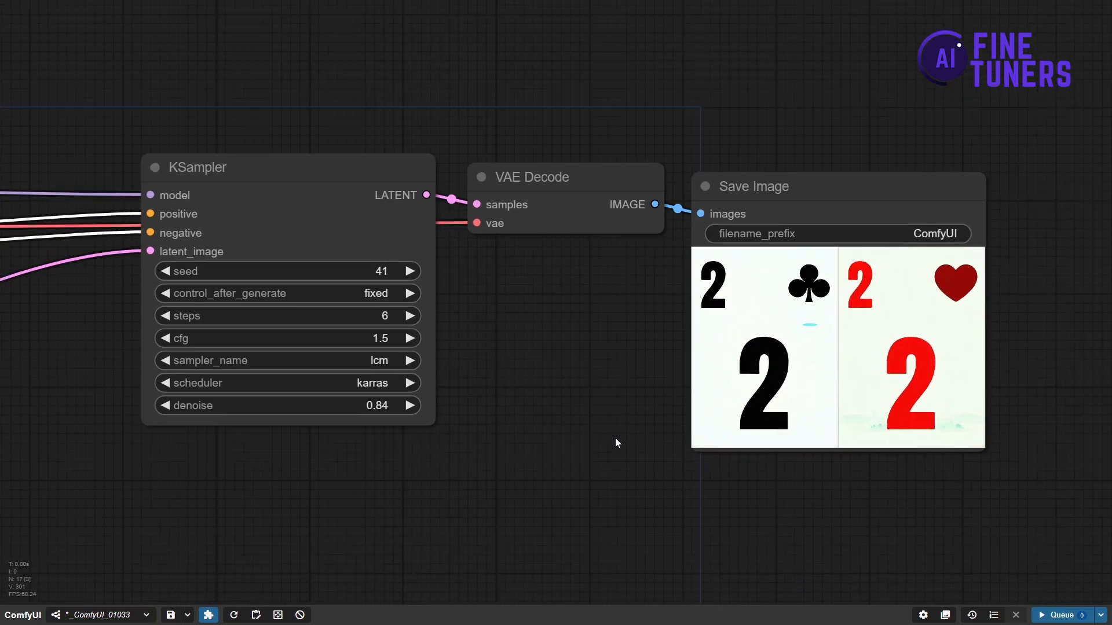
- Set Apply ControlNet's strength to 0.75, rerun the workflow and examine the resulting cards
{"action": "scroll", "coordinate": [615, 437], "scroll_direction": "down", "scroll_amount": 2}
{"action": "left_click_drag", "start_coordinate": [615, 440], "coordinate": [794, 417]}
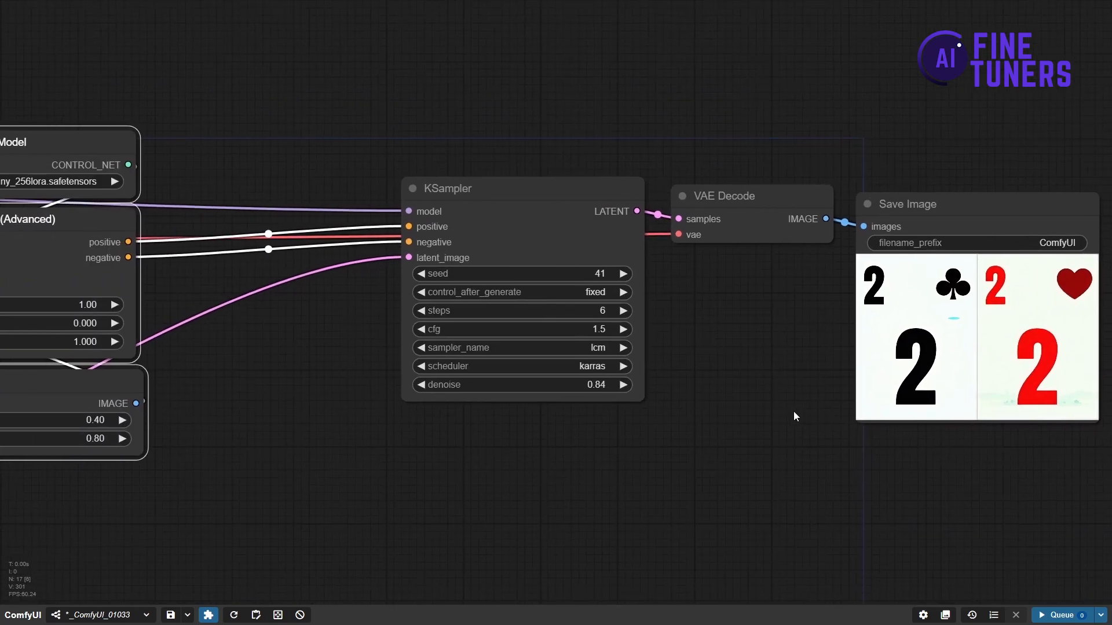
{"action": "scroll", "coordinate": [658, 425], "scroll_direction": "down", "scroll_amount": 1}
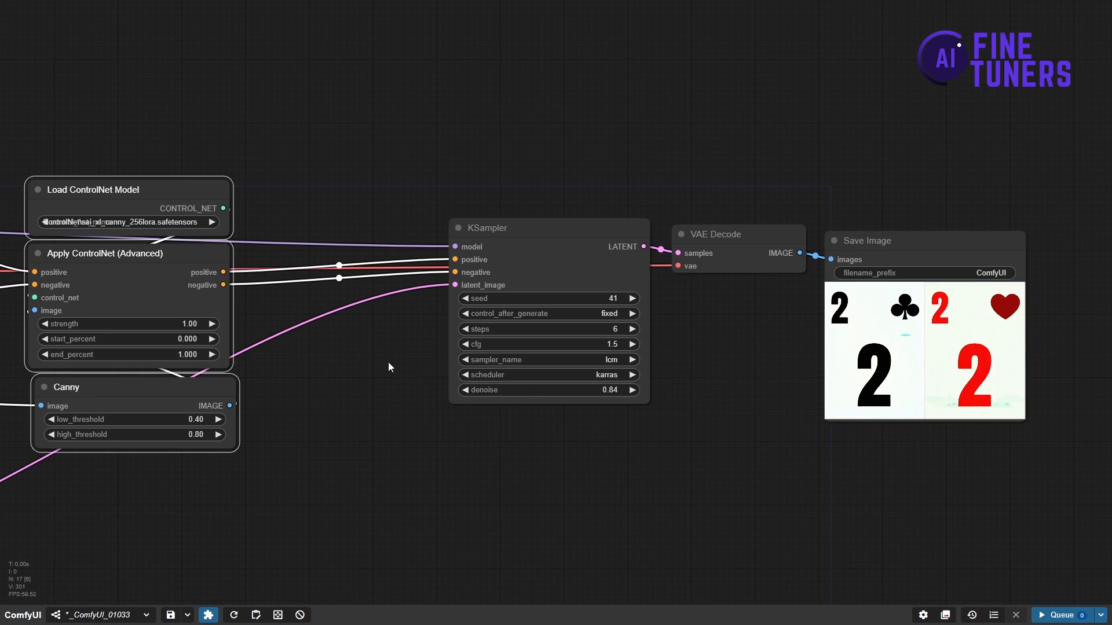
{"action": "left_click_drag", "start_coordinate": [389, 363], "coordinate": [454, 364]}
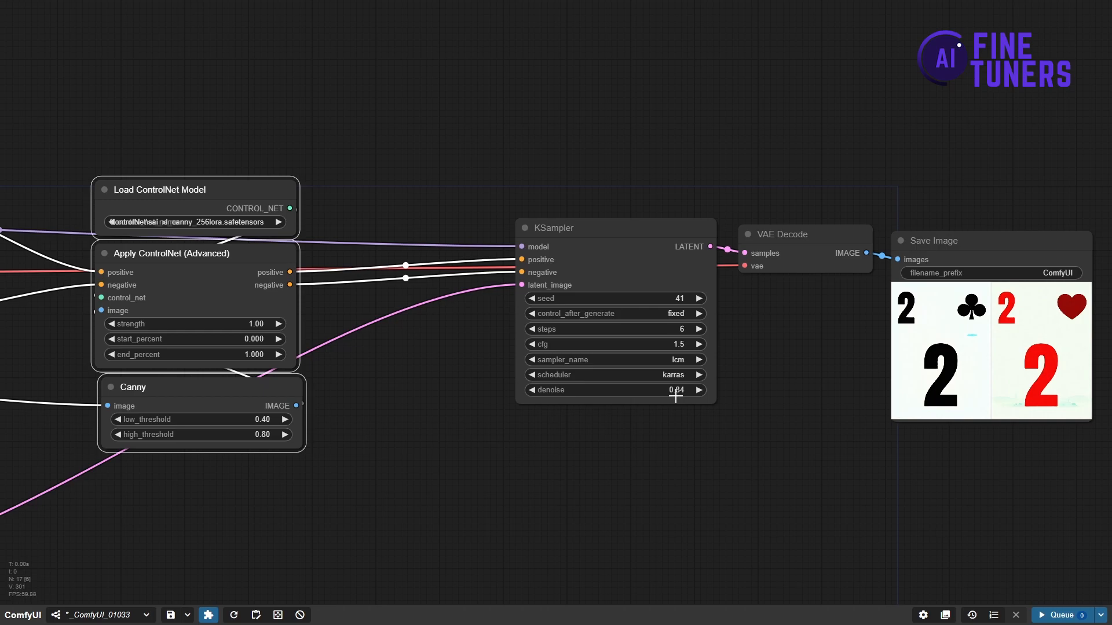
{"action": "left_click", "coordinate": [257, 323]}
{"action": "type", "text": ".75"}
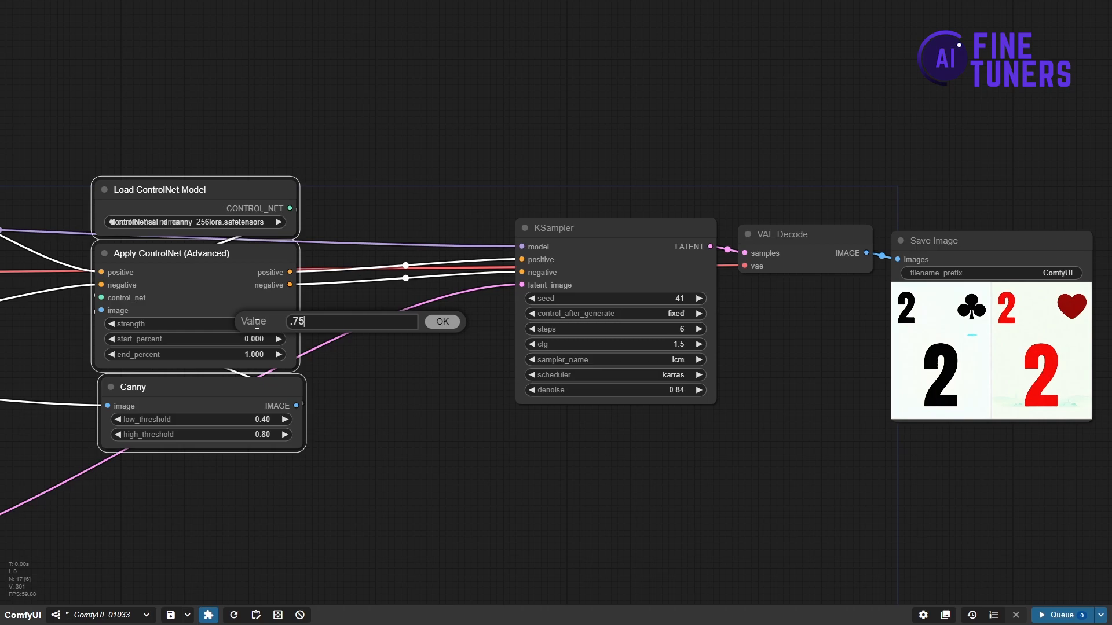
{"action": "left_click", "coordinate": [444, 323]}
{"action": "left_click", "coordinate": [1058, 615]}
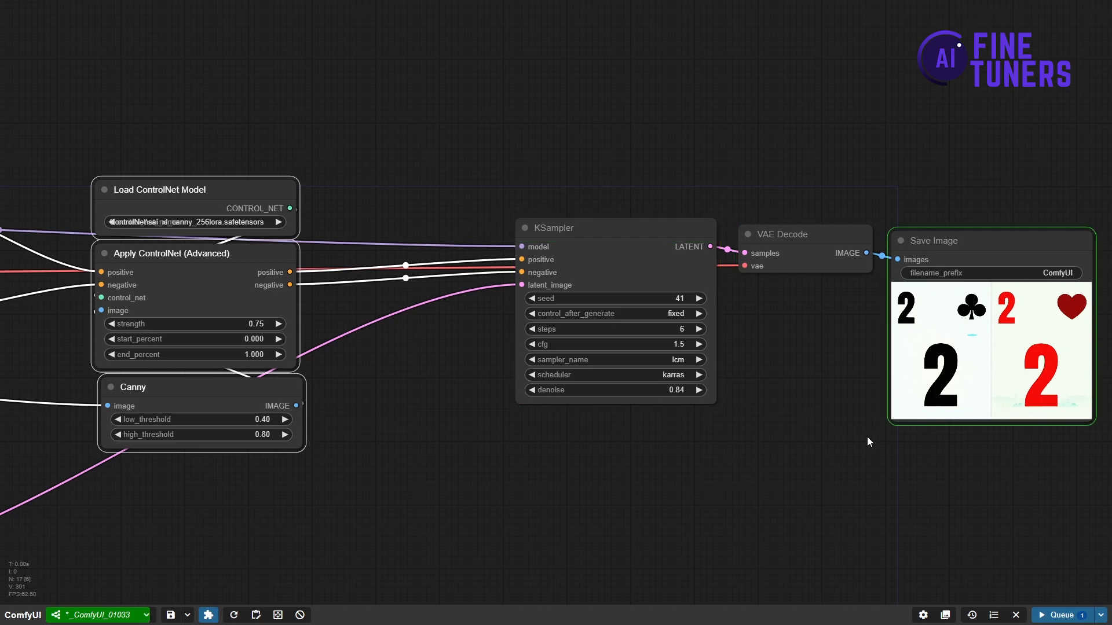
{"action": "scroll", "coordinate": [867, 439], "scroll_direction": "up", "scroll_amount": 5}
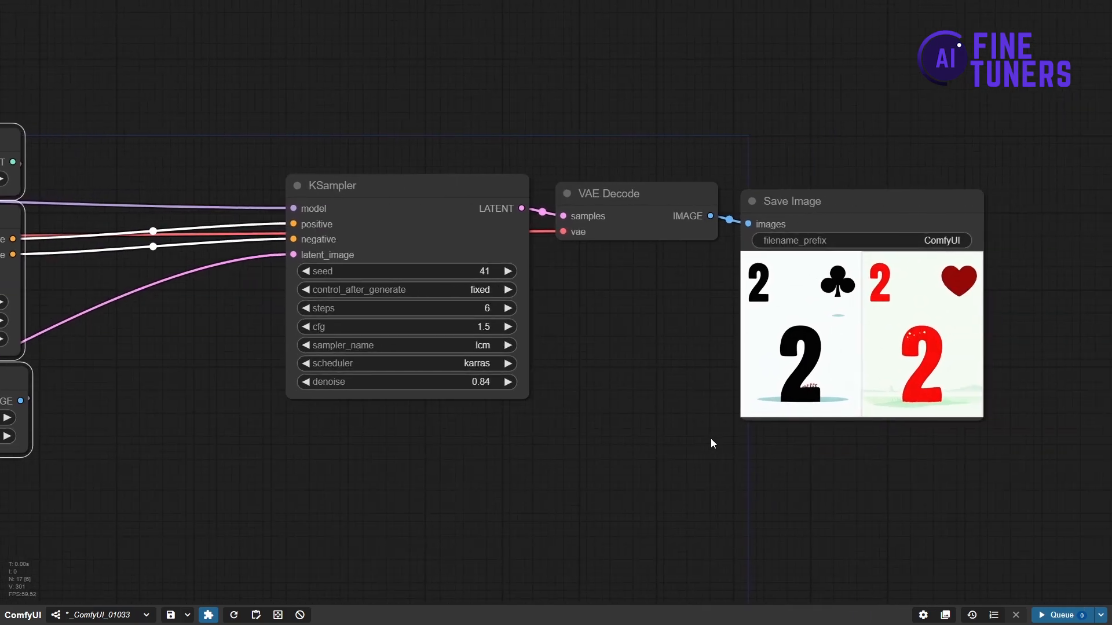
{"action": "scroll", "coordinate": [667, 403], "scroll_direction": "down", "scroll_amount": 2}
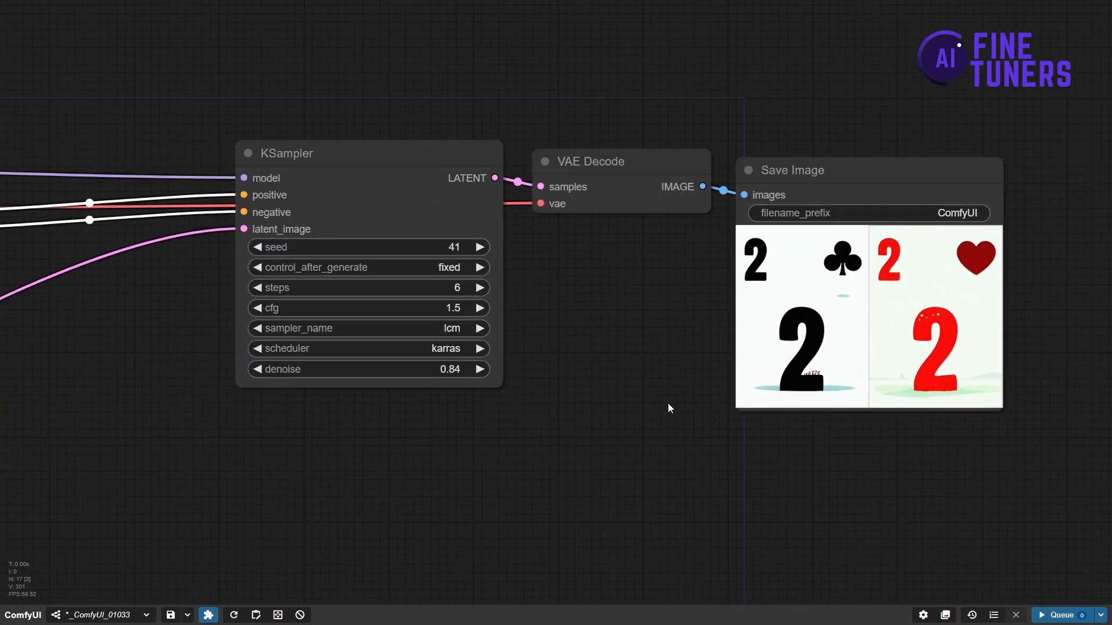
- Try to set the KSampler's denoise to ",87" and run the workflow
{"action": "left_click_drag", "start_coordinate": [665, 403], "coordinate": [791, 405]}
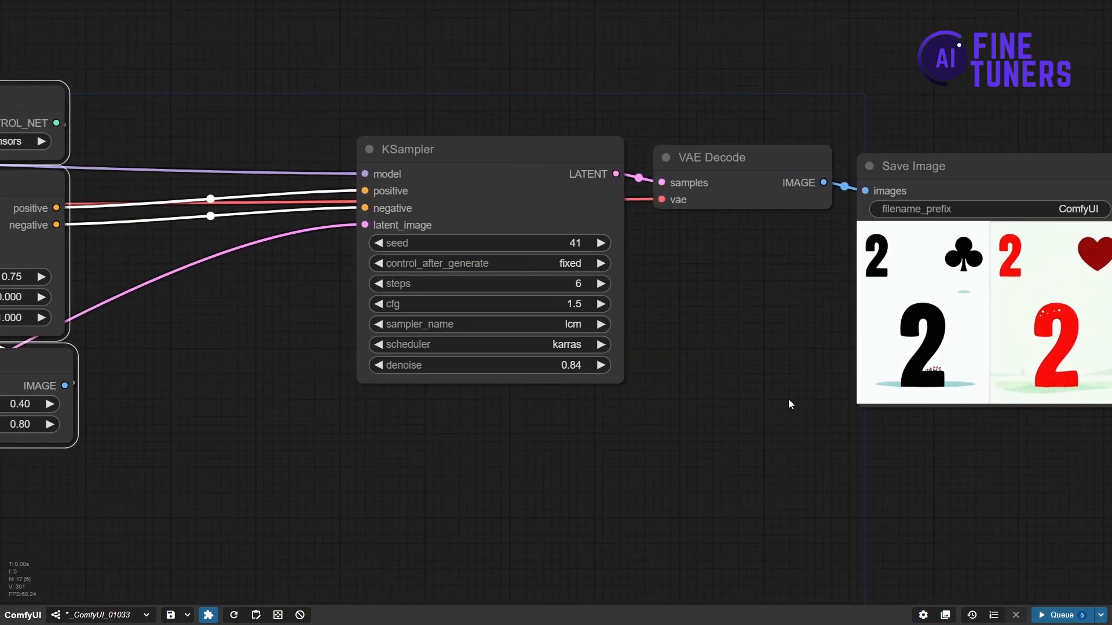
{"action": "left_click", "coordinate": [573, 366]}
{"action": "type", "text": ",87"}
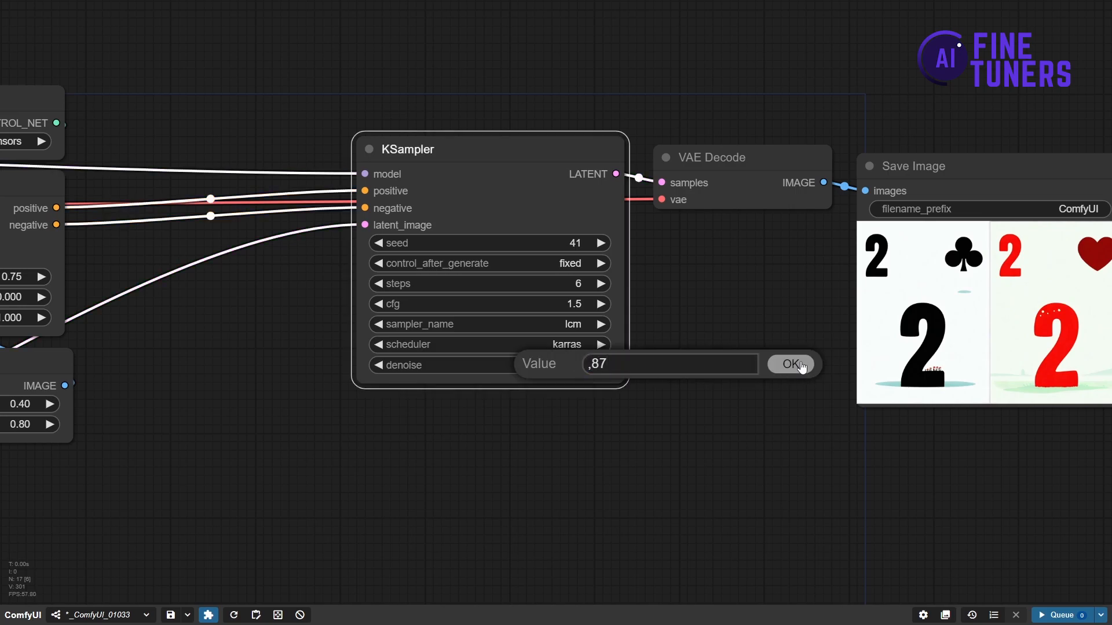
{"action": "left_click", "coordinate": [796, 364]}
{"action": "left_click", "coordinate": [1049, 616]}
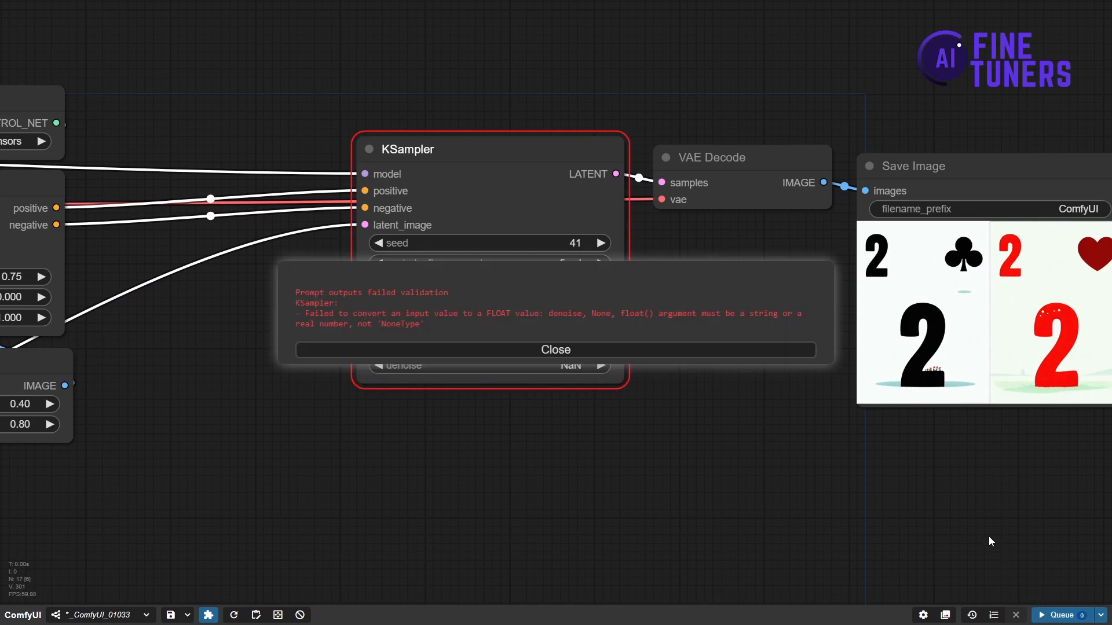
{"action": "left_click", "coordinate": [566, 352]}
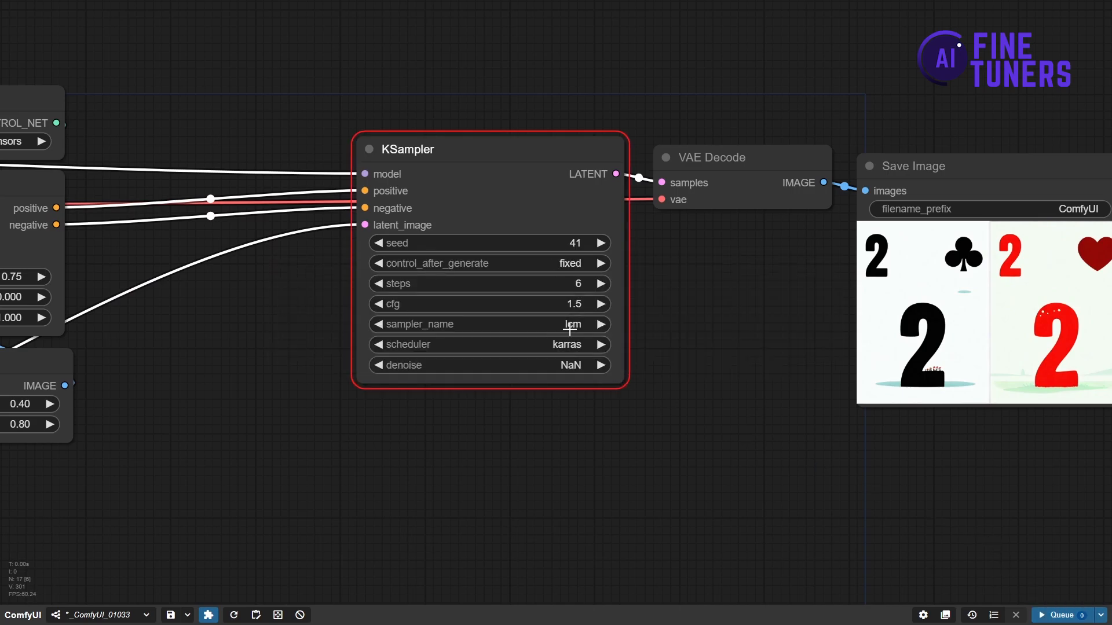
- Set the KSampler's denoise to 0.87, run the workflow and examine the generated cards in the Save Image node
{"action": "left_click", "coordinate": [572, 347]}
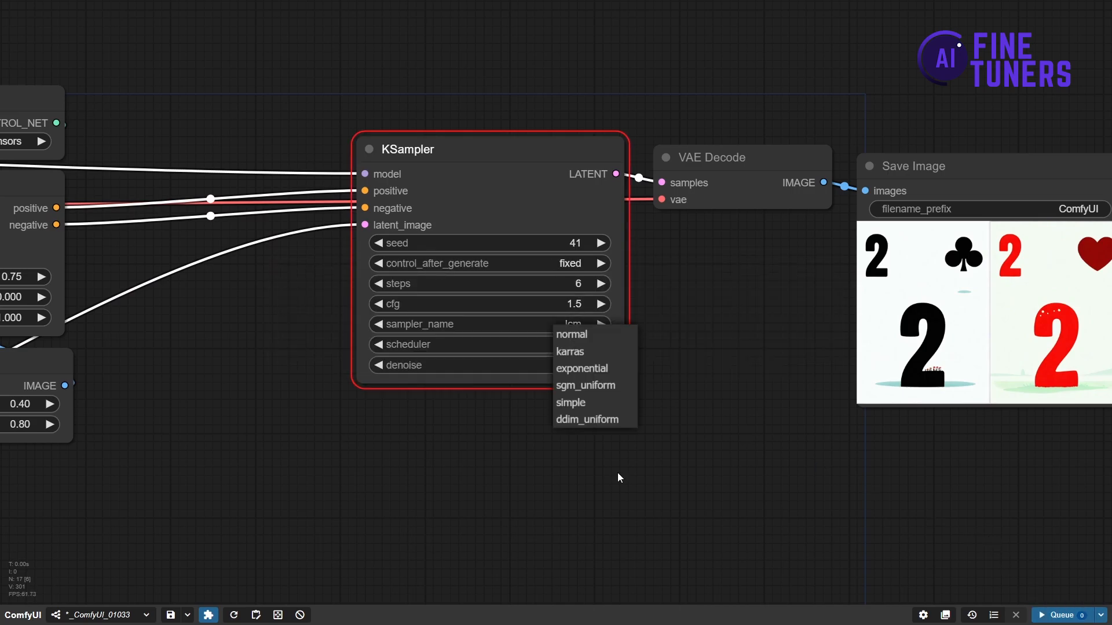
{"action": "left_click", "coordinate": [570, 369]}
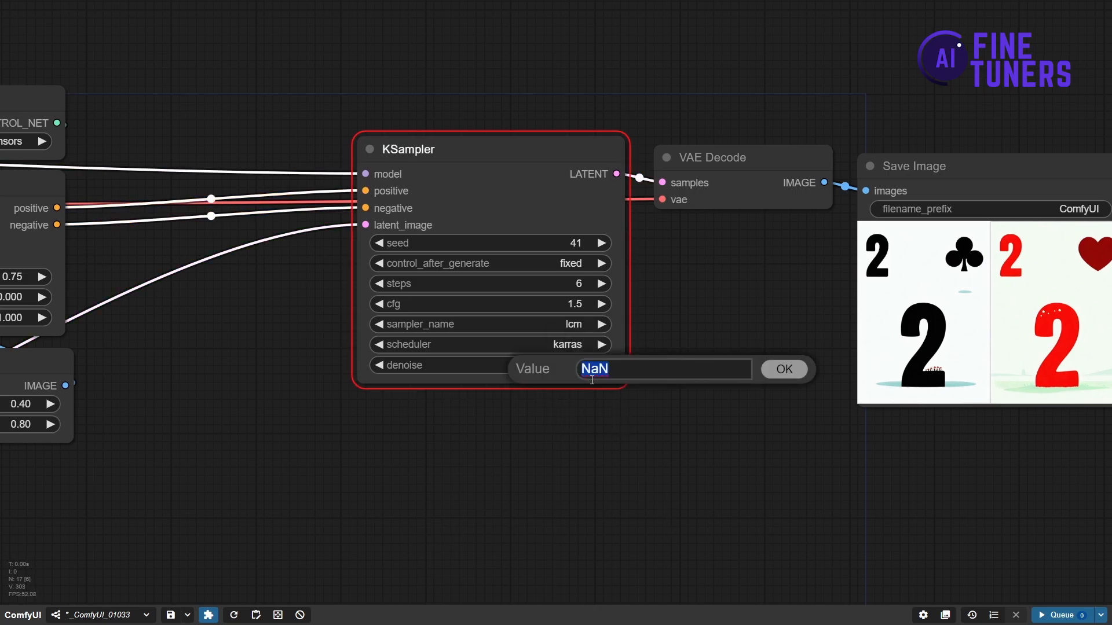
{"action": "type", "text": ".9"}
{"action": "key", "text": "BackSpace"}
{"action": "type", "text": "87"}
{"action": "left_click", "coordinate": [785, 369]}
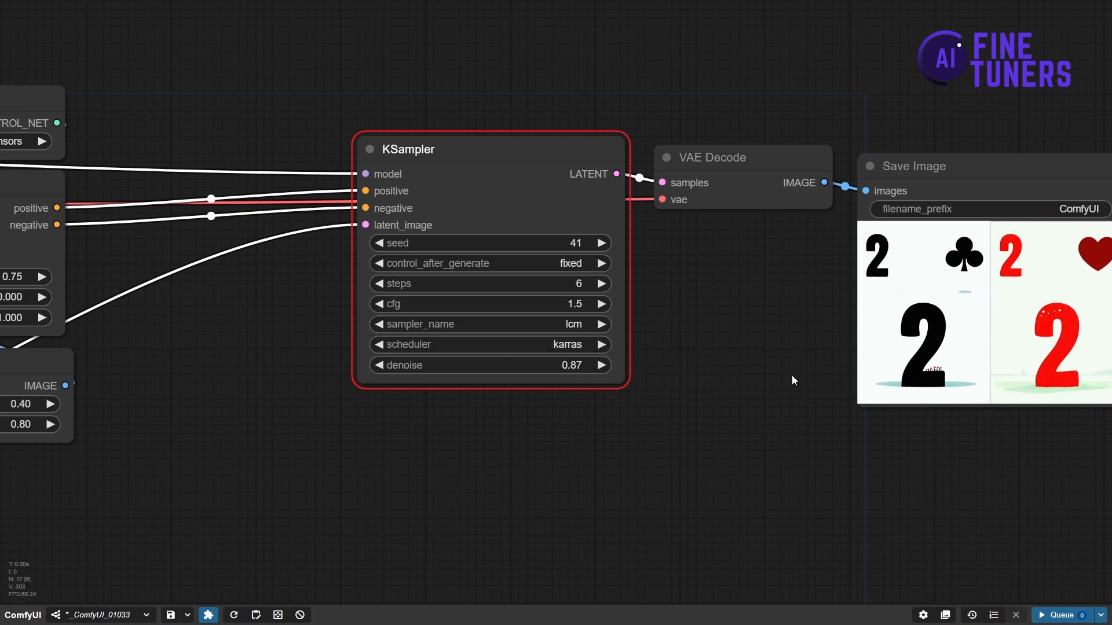
{"action": "key", "text": "ctrl+Return"}
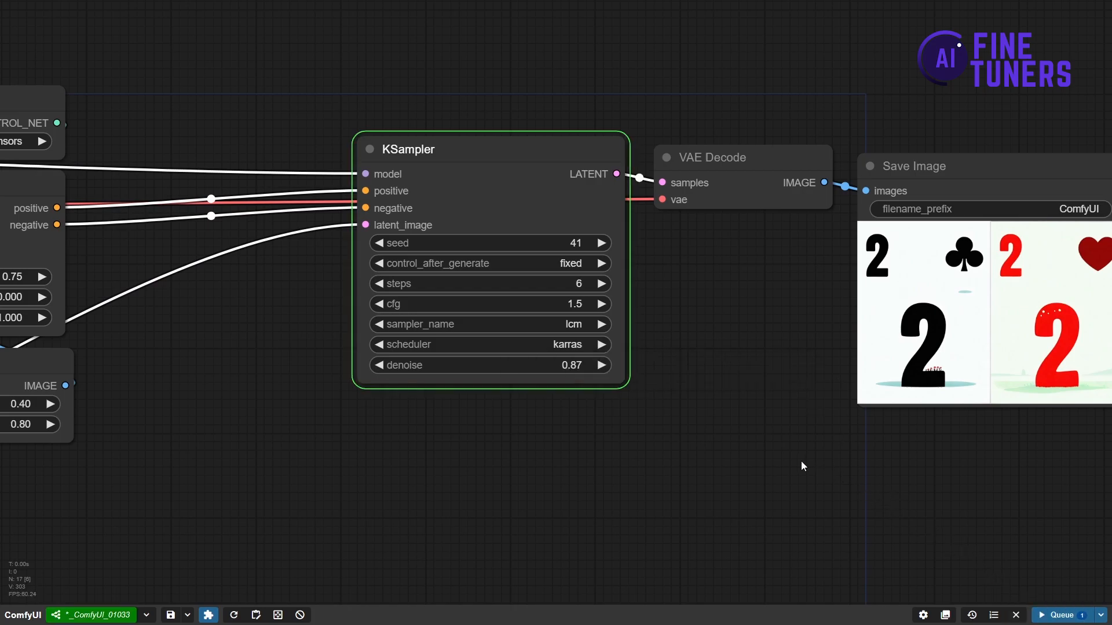
{"action": "left_click_drag", "start_coordinate": [796, 462], "coordinate": [691, 461]}
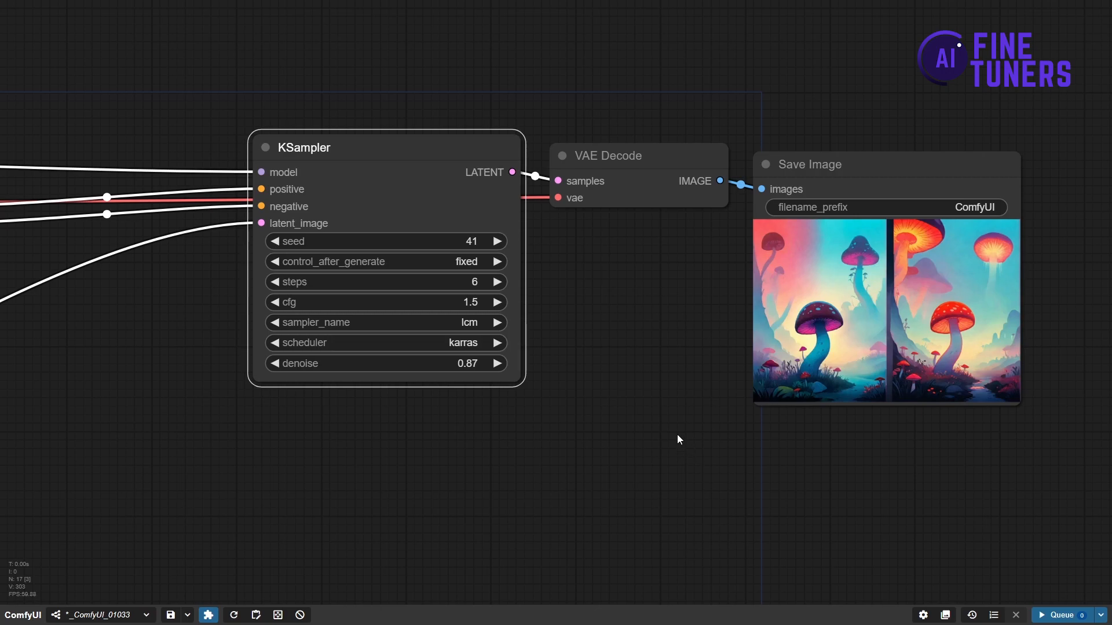
{"action": "left_click_drag", "start_coordinate": [672, 428], "coordinate": [733, 422]}
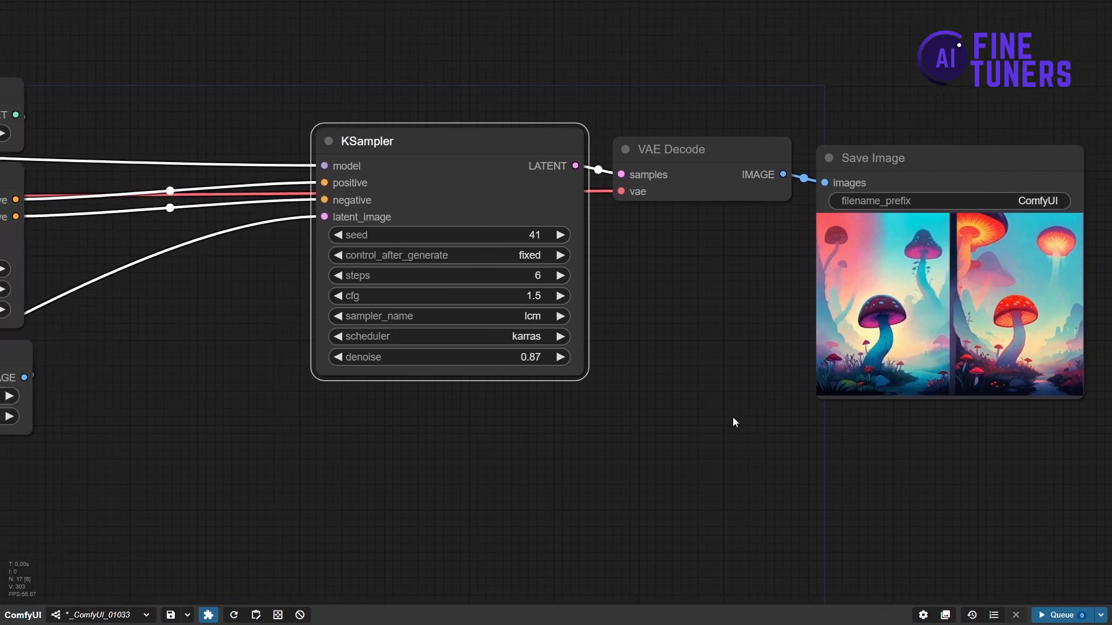
- Run the workflow with the KSampler's denoise at 0.83, and again with it at 0.84
{"action": "left_click", "coordinate": [339, 357]}
{"action": "key", "text": "ctrl+Return"}
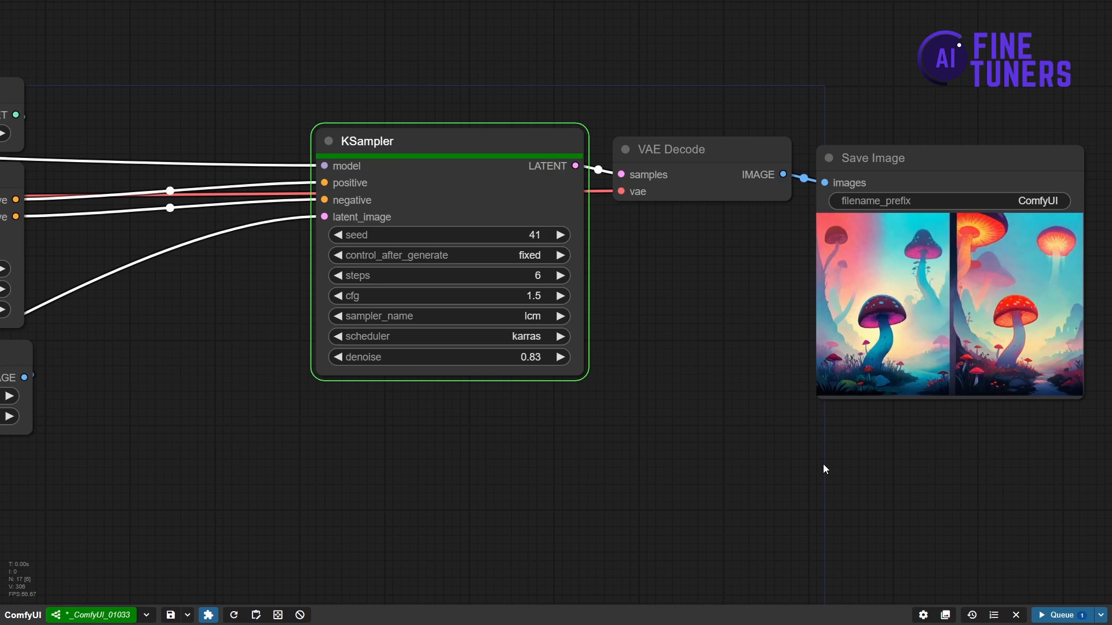
{"action": "left_click", "coordinate": [566, 362]}
{"action": "key", "text": "ctrl+Return"}
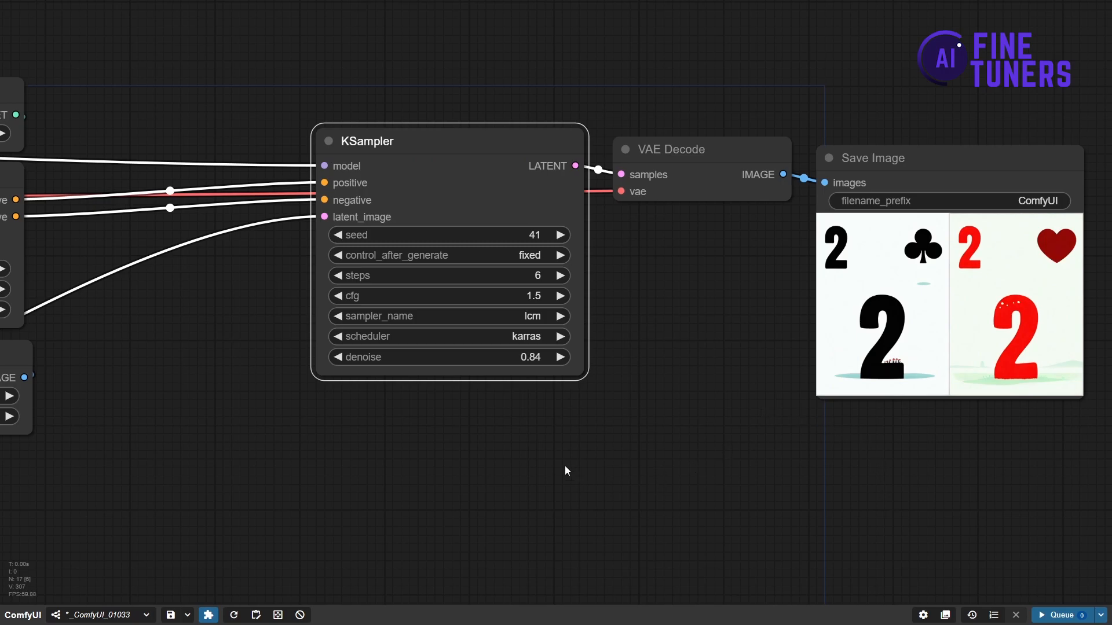
- Open the Red_2_of_hearts template from the s folder, inspect its plain background and return to the workflow
{"action": "scroll", "coordinate": [564, 462], "scroll_direction": "down", "scroll_amount": 4}
{"action": "left_click_drag", "start_coordinate": [511, 456], "coordinate": [638, 446]}
{"action": "left_click_drag", "start_coordinate": [468, 430], "coordinate": [777, 372]}
{"action": "left_click_drag", "start_coordinate": [610, 485], "coordinate": [972, 487]}
{"action": "left_click_drag", "start_coordinate": [229, 422], "coordinate": [275, 365]}
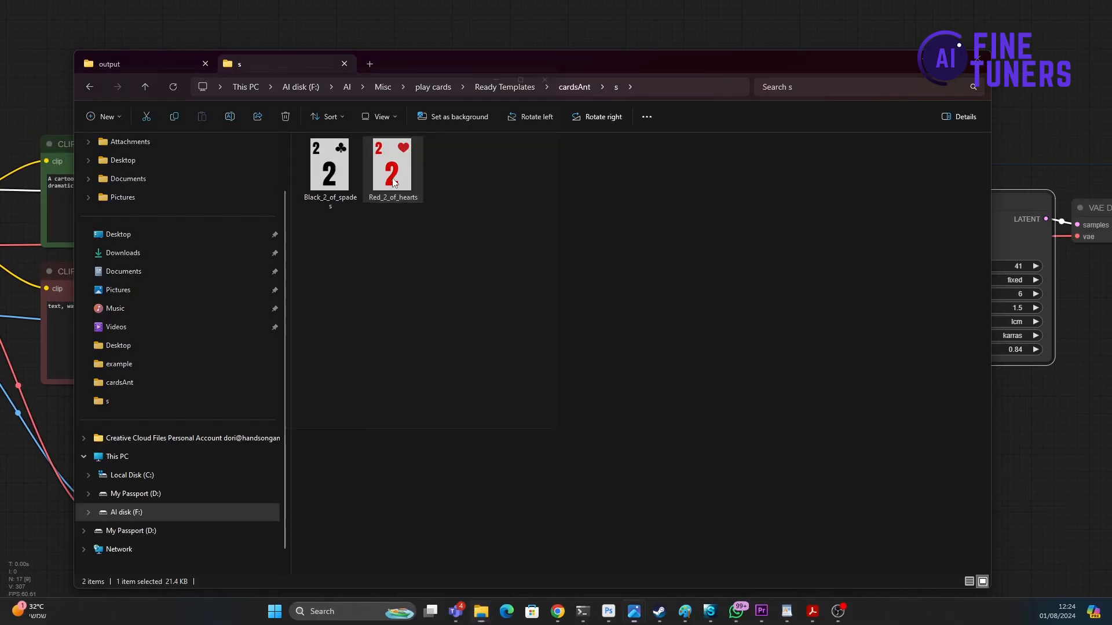
{"action": "double_click", "coordinate": [392, 162]}
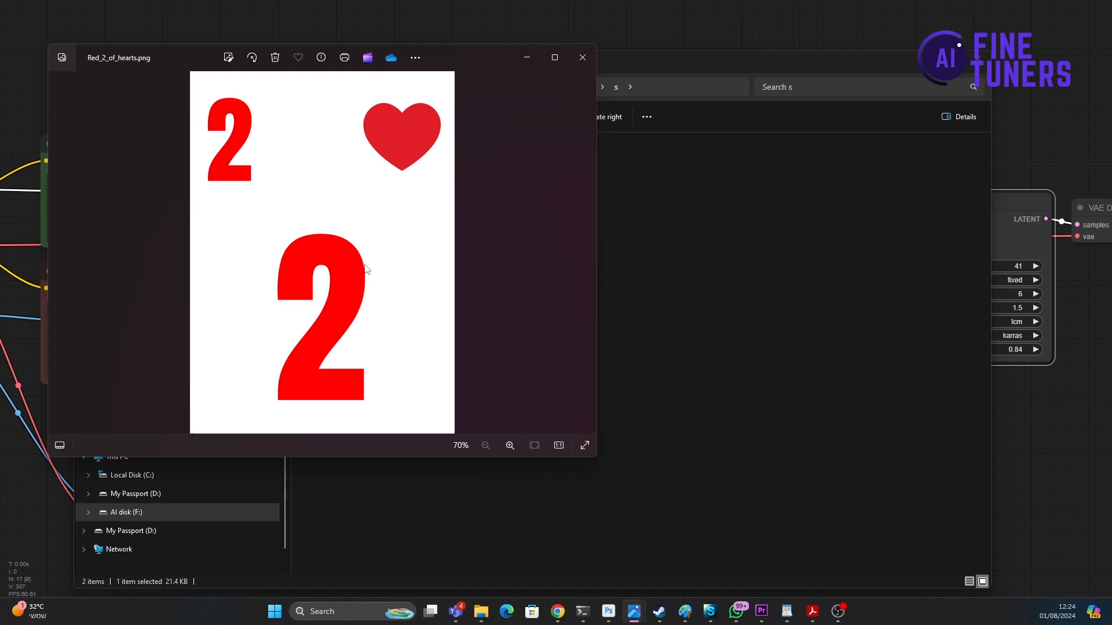
{"action": "left_click", "coordinate": [527, 57]}
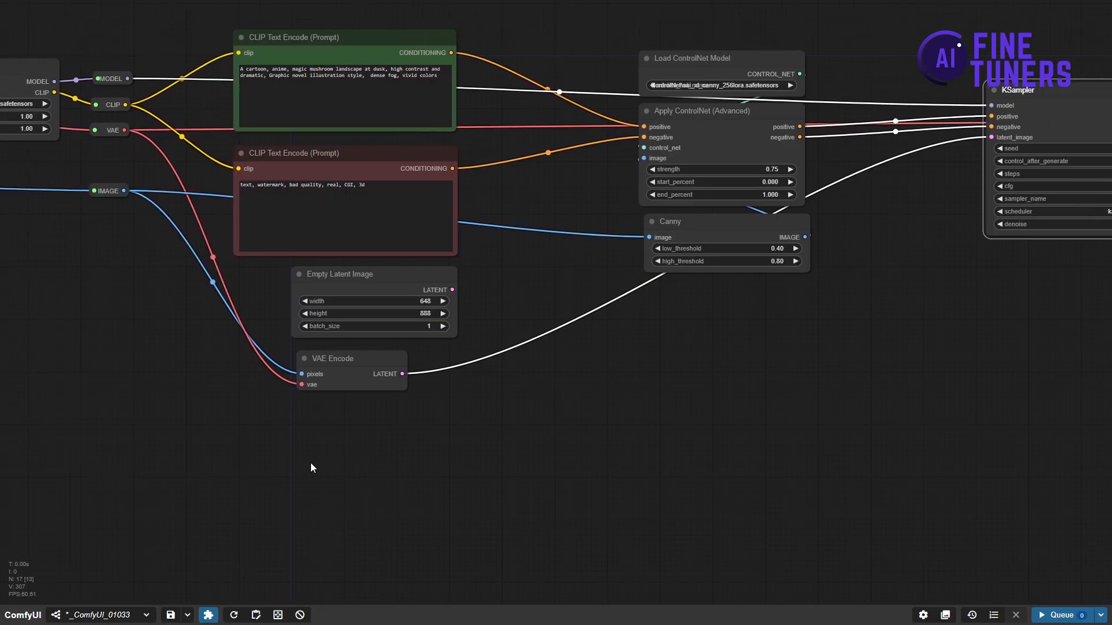
- Add a Latent Blend node and place it just below the VAE Encode node
{"action": "double_click", "coordinate": [509, 434]}
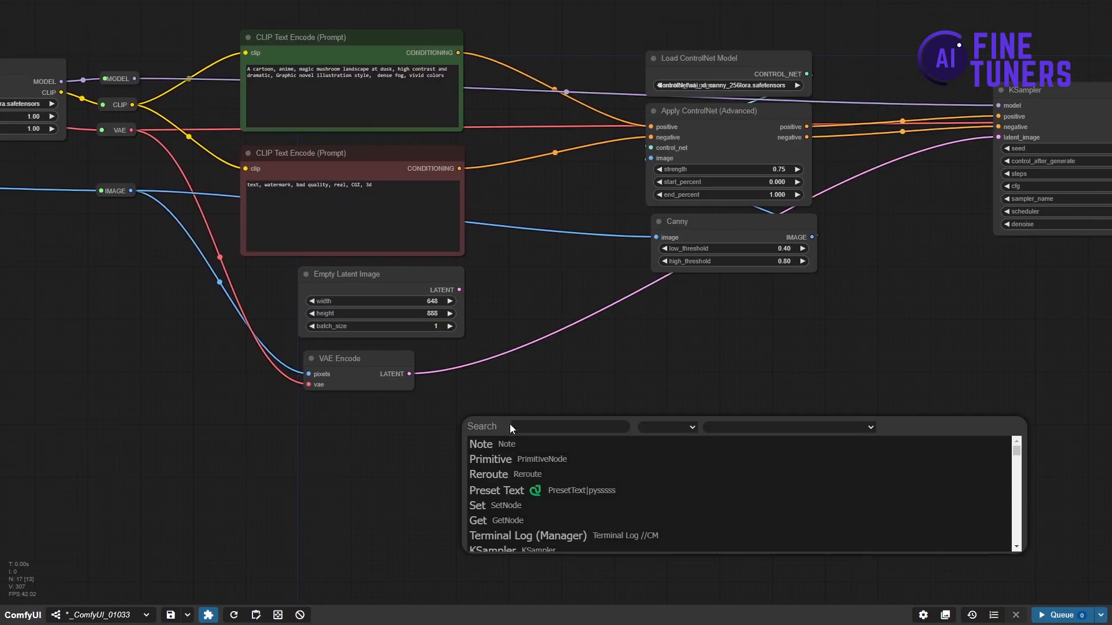
{"action": "type", "text": "la"}
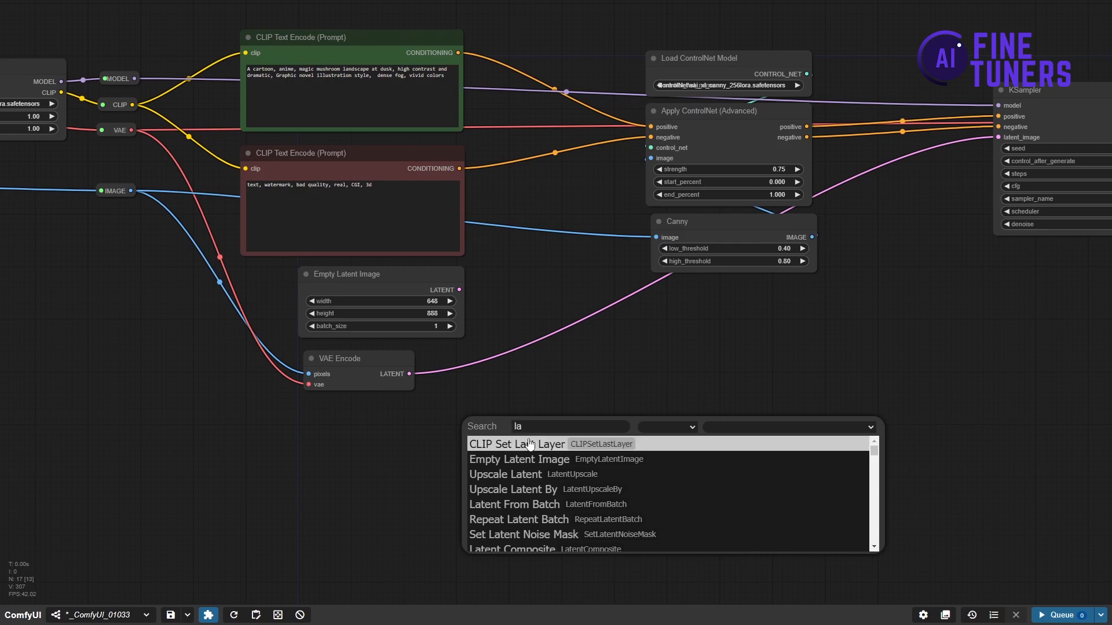
{"action": "type", "text": "tent"}
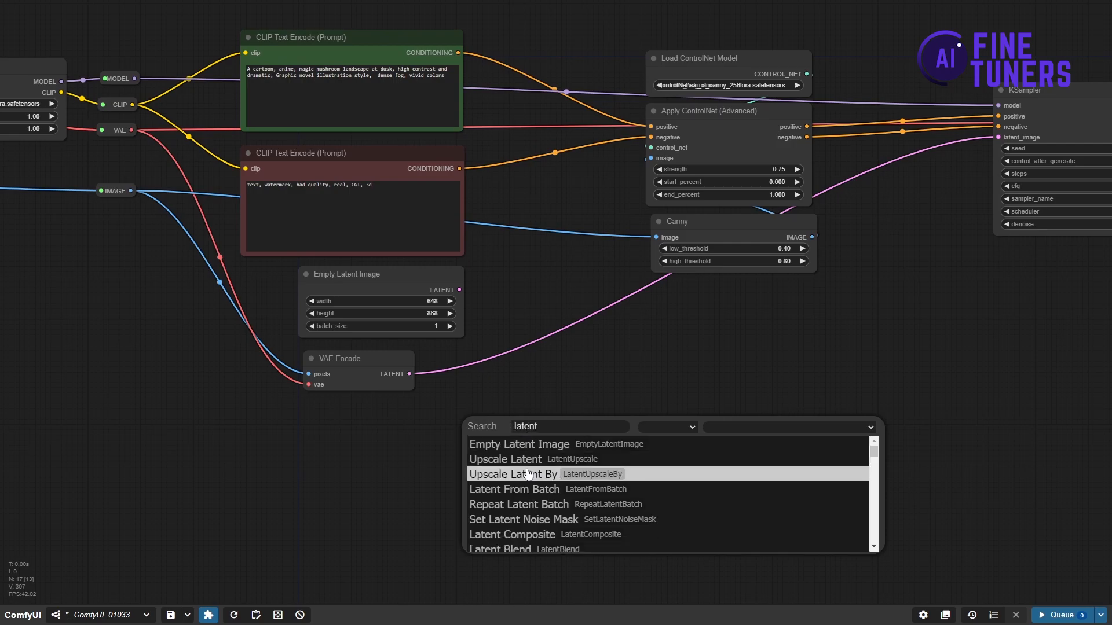
{"action": "type", "text": "bl"}
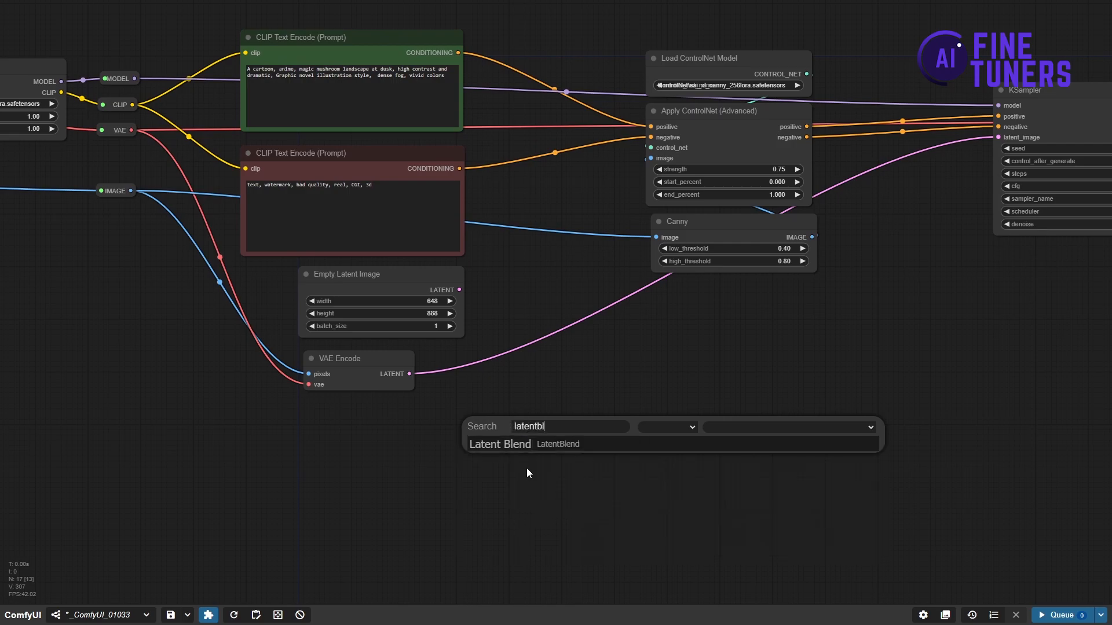
{"action": "left_click", "coordinate": [524, 455]}
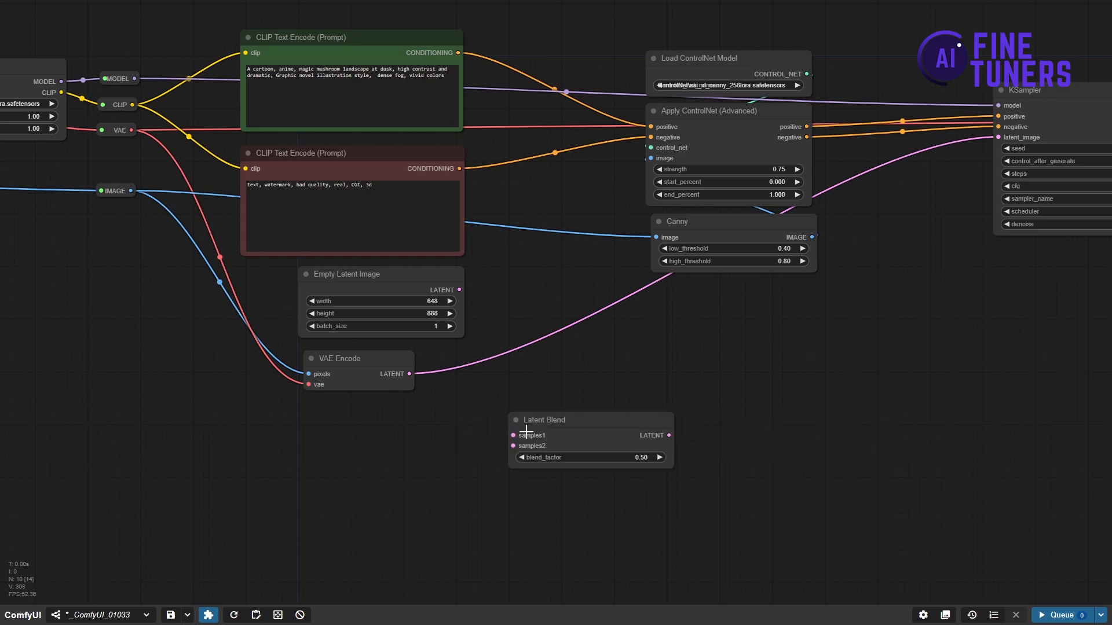
{"action": "left_click_drag", "start_coordinate": [528, 422], "coordinate": [444, 427]}
- Connect Empty Latent Image and VAE Encode to Latent Blend's sample inputs, and its output to the KSampler's latent_image
{"action": "left_click_drag", "start_coordinate": [409, 374], "coordinate": [445, 426]}
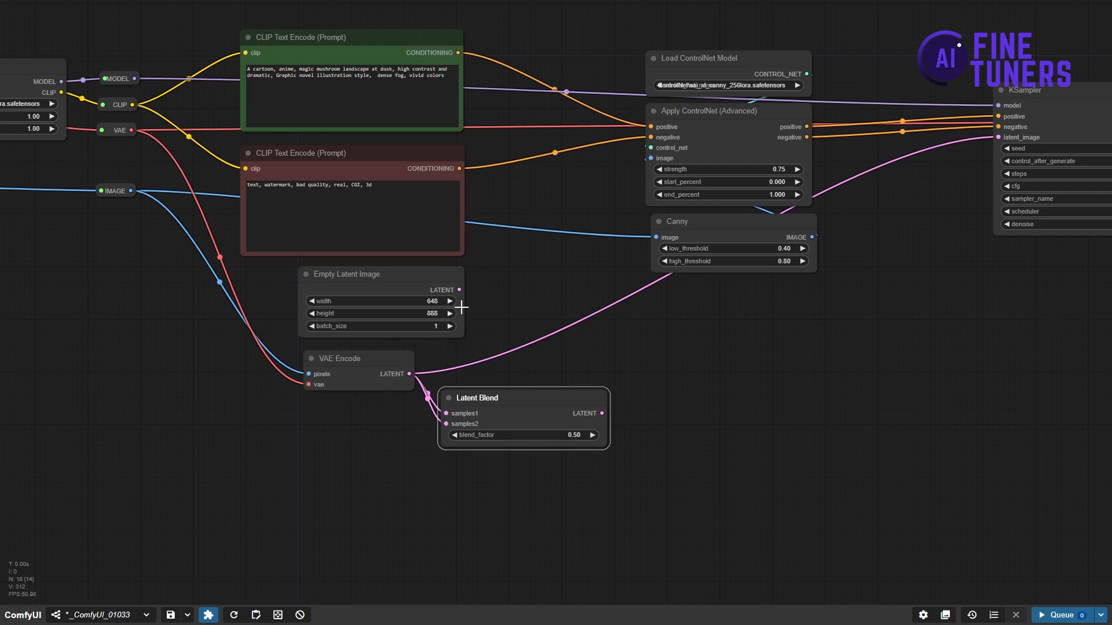
{"action": "left_click_drag", "start_coordinate": [459, 290], "coordinate": [442, 413]}
{"action": "left_click_drag", "start_coordinate": [697, 433], "coordinate": [598, 448]}
{"action": "left_click_drag", "start_coordinate": [465, 418], "coordinate": [897, 152]}
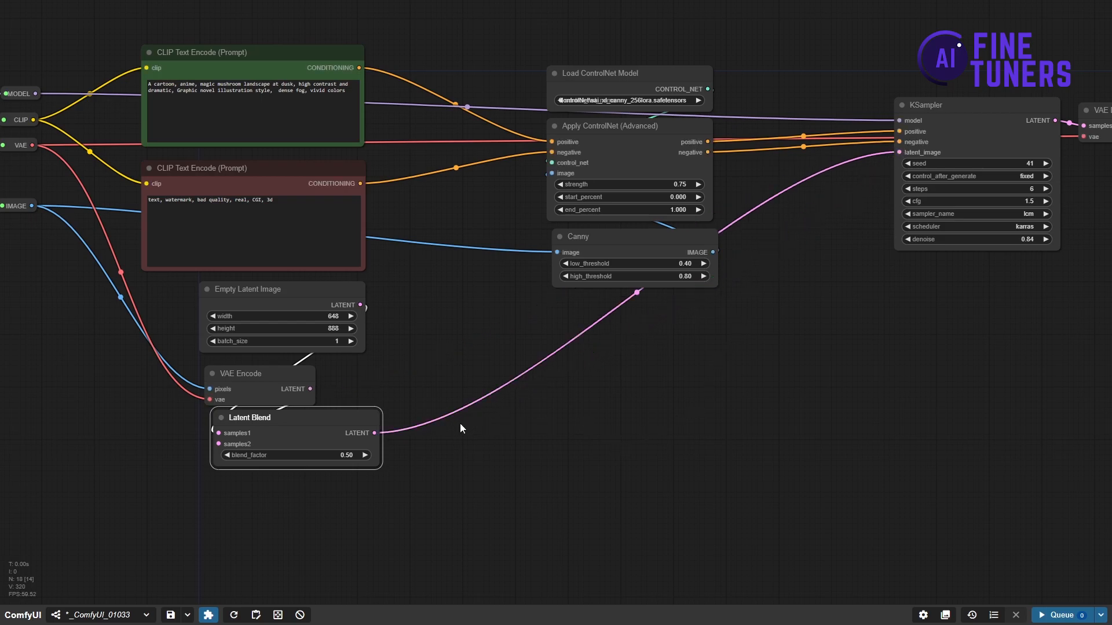
- Run the workflow with the blended latent and examine the generated cards alongside the Latent Blend node
{"action": "left_click_drag", "start_coordinate": [460, 463], "coordinate": [189, 464]}
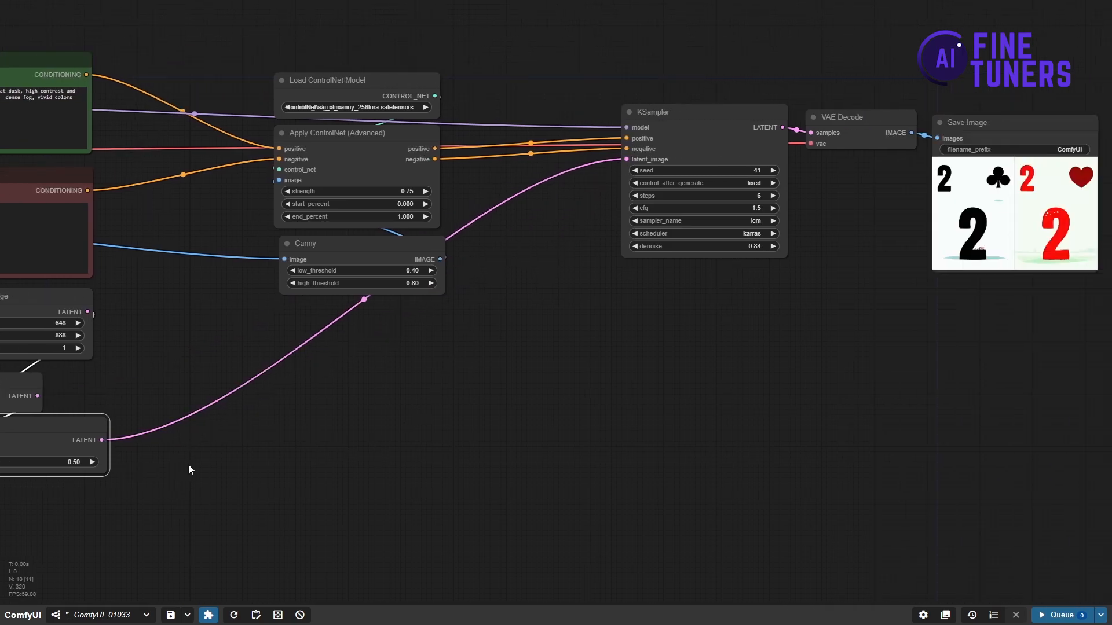
{"action": "left_click", "coordinate": [1049, 615]}
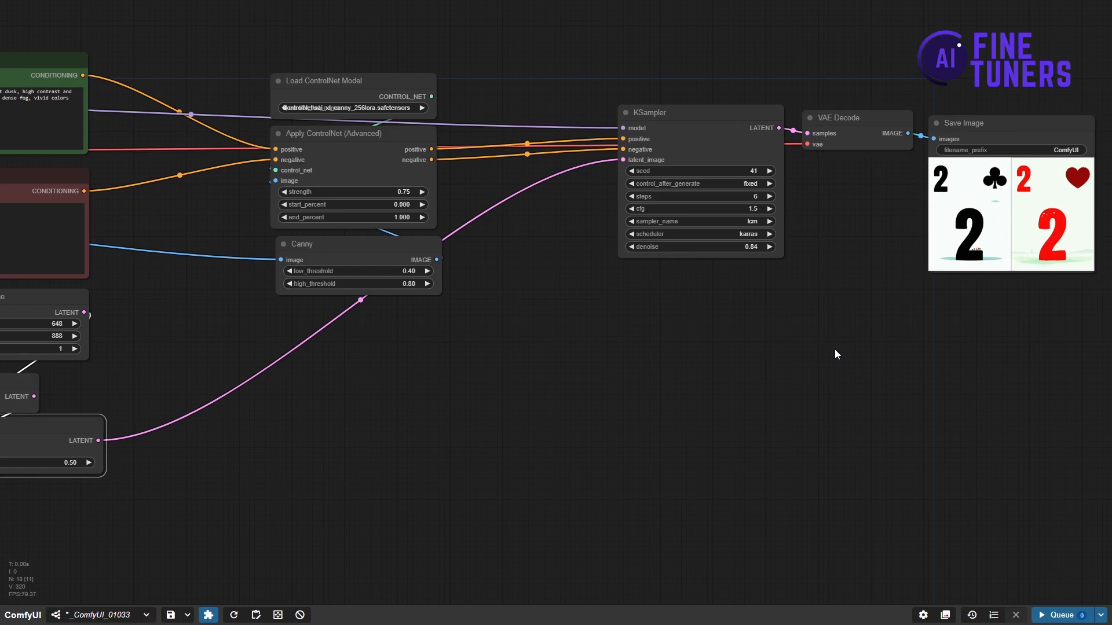
{"action": "scroll", "coordinate": [839, 331], "scroll_direction": "up", "scroll_amount": 3}
{"action": "left_click_drag", "start_coordinate": [851, 275], "coordinate": [554, 396]}
{"action": "scroll", "coordinate": [615, 380], "scroll_direction": "up", "scroll_amount": 2}
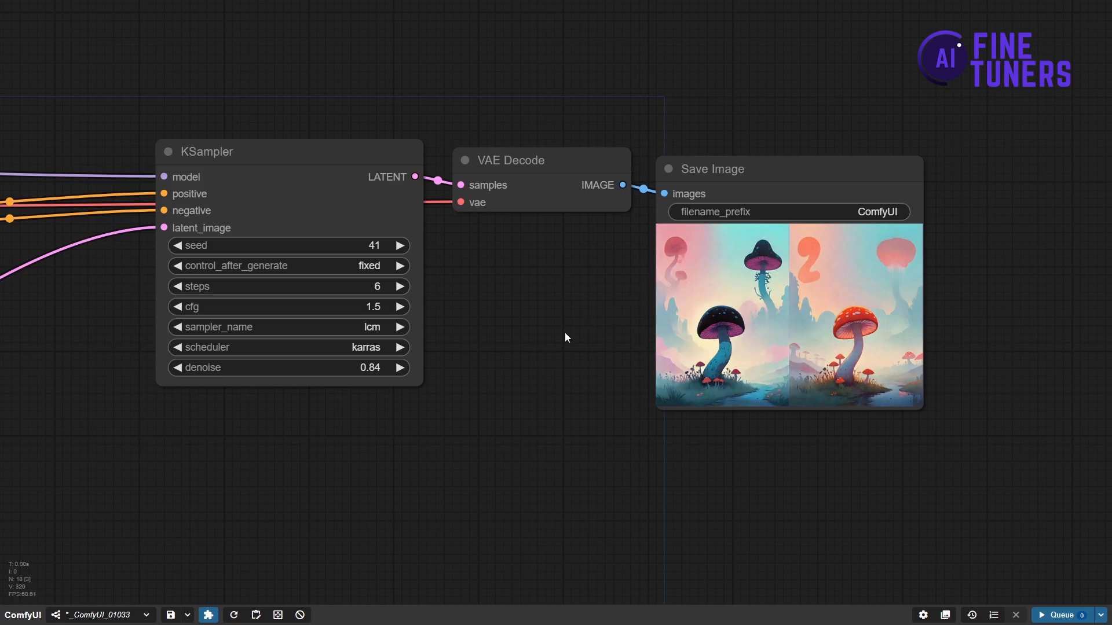
{"action": "scroll", "coordinate": [457, 399], "scroll_direction": "down", "scroll_amount": 1}
{"action": "left_click_drag", "start_coordinate": [524, 382], "coordinate": [791, 318]}
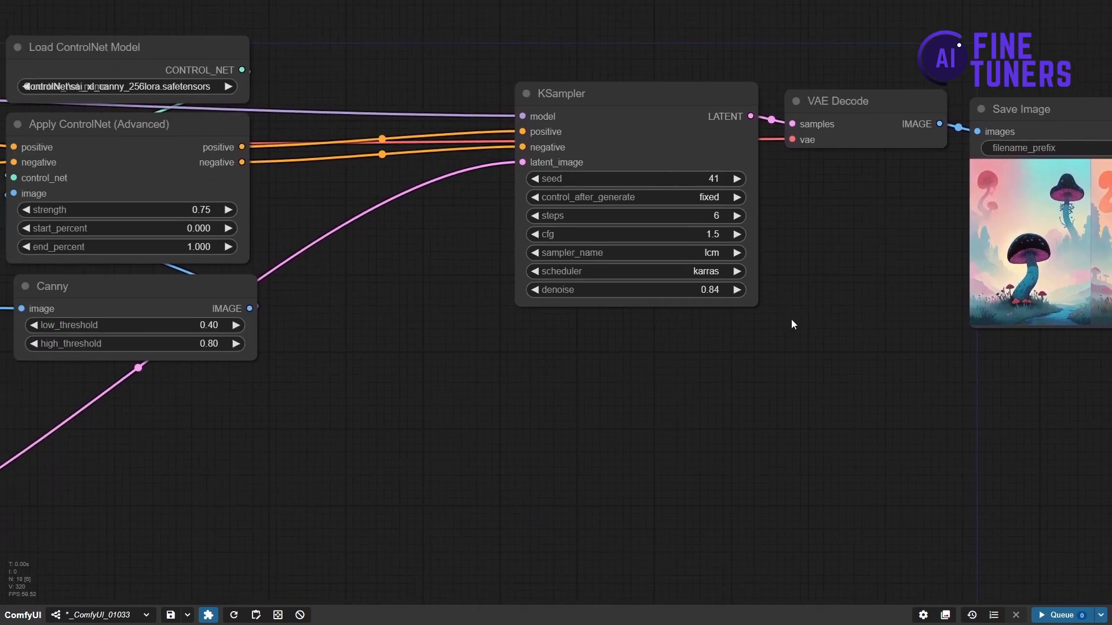
{"action": "left_click_drag", "start_coordinate": [558, 425], "coordinate": [803, 310]}
{"action": "scroll", "coordinate": [477, 444], "scroll_direction": "down", "scroll_amount": 2}
{"action": "left_click_drag", "start_coordinate": [477, 444], "coordinate": [688, 370]}
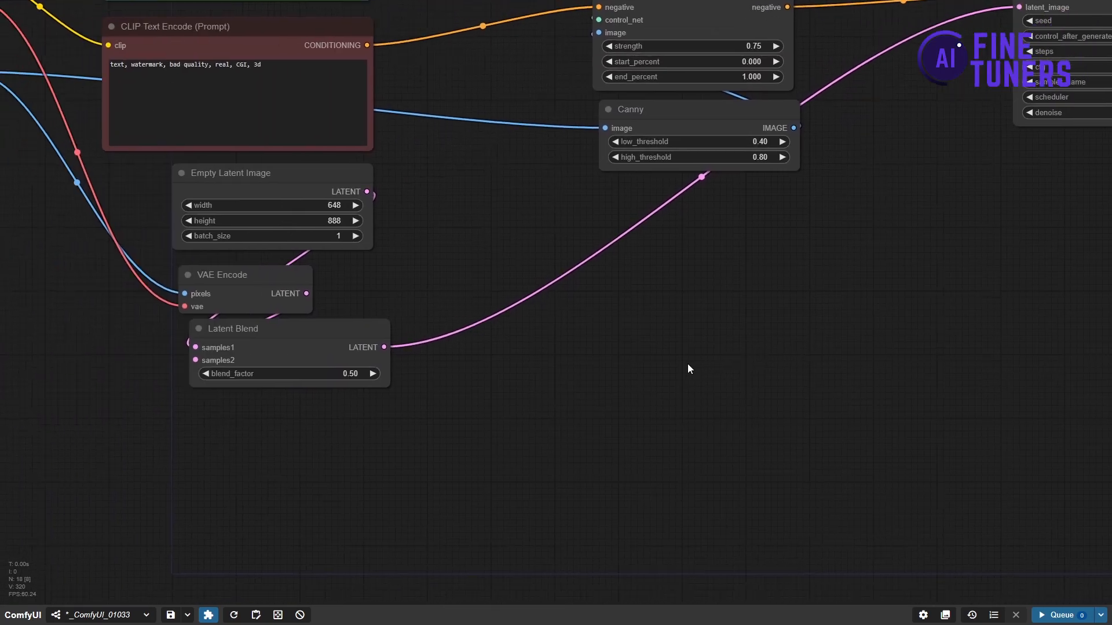
{"action": "scroll", "coordinate": [730, 359], "scroll_direction": "down", "scroll_amount": 2}
{"action": "left_click_drag", "start_coordinate": [755, 336], "coordinate": [403, 465]}
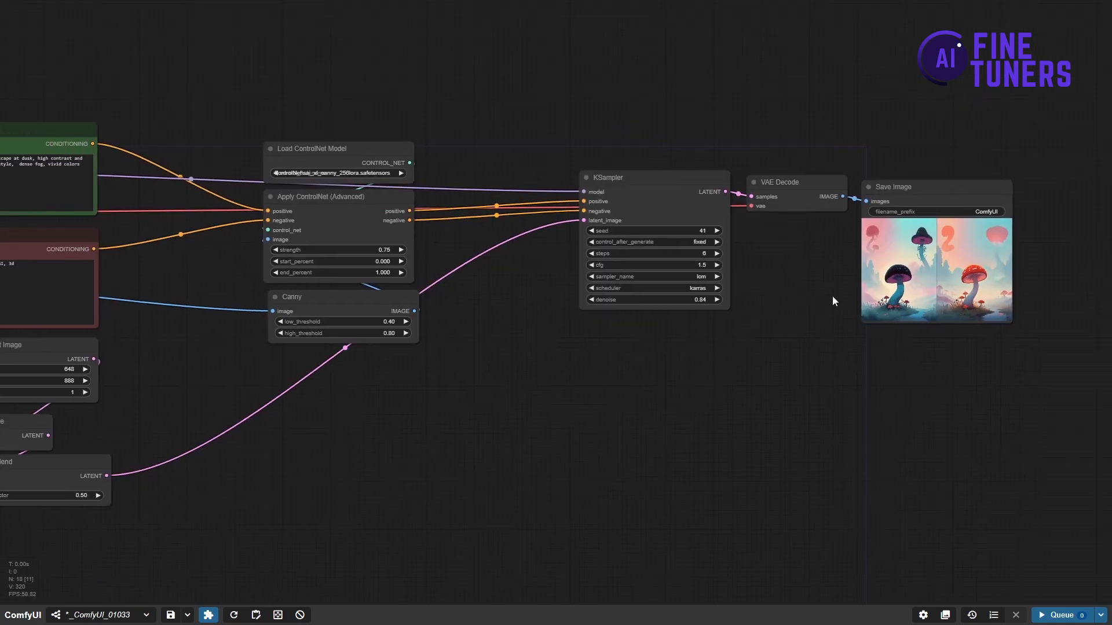
- Add a VAE Decode node on Latent Blend's output and connect its vae input to Load Checkpoint's VAE
{"action": "left_click_drag", "start_coordinate": [588, 424], "coordinate": [794, 355]}
{"action": "scroll", "coordinate": [653, 398], "scroll_direction": "up", "scroll_amount": 3}
{"action": "left_click_drag", "start_coordinate": [652, 397], "coordinate": [675, 372]}
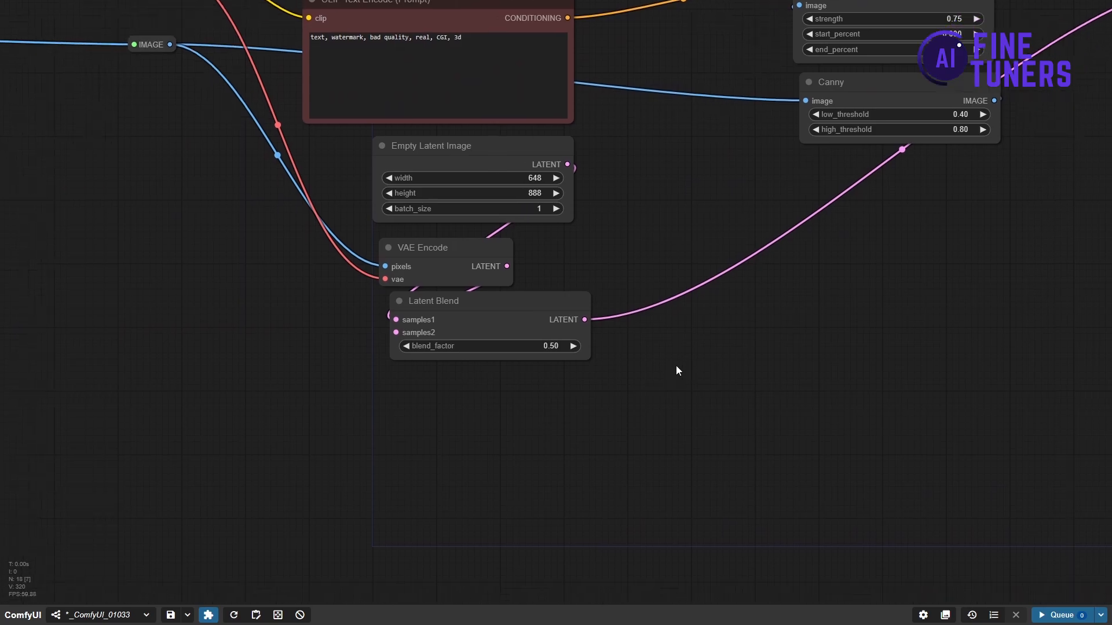
{"action": "left_click_drag", "start_coordinate": [590, 314], "coordinate": [650, 372]}
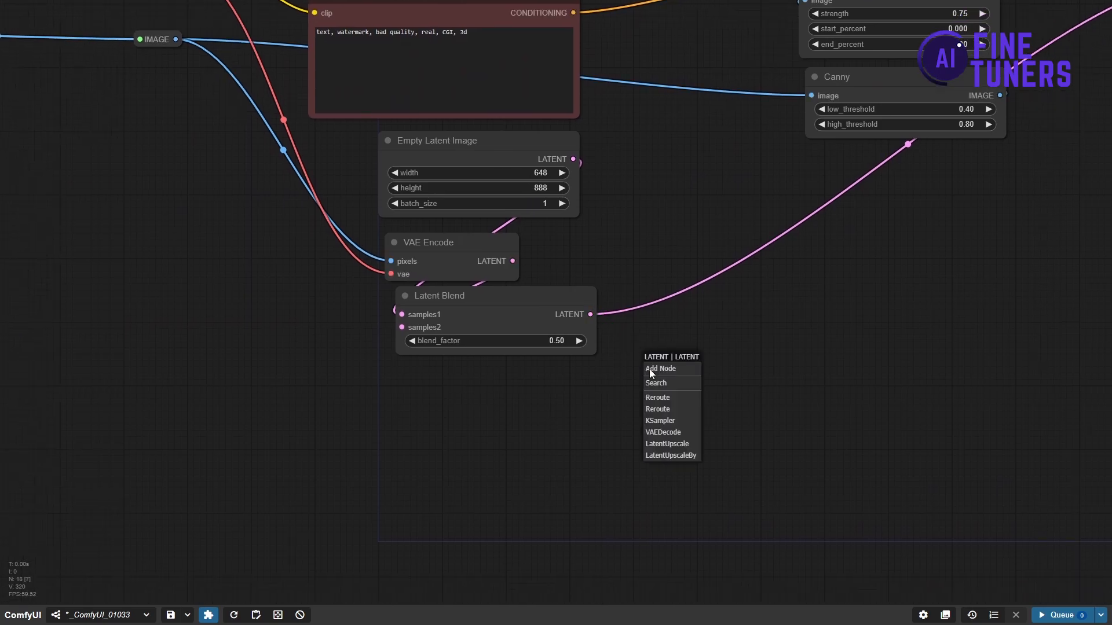
{"action": "left_click", "coordinate": [662, 433]}
{"action": "scroll", "coordinate": [561, 426], "scroll_direction": "down", "scroll_amount": 5}
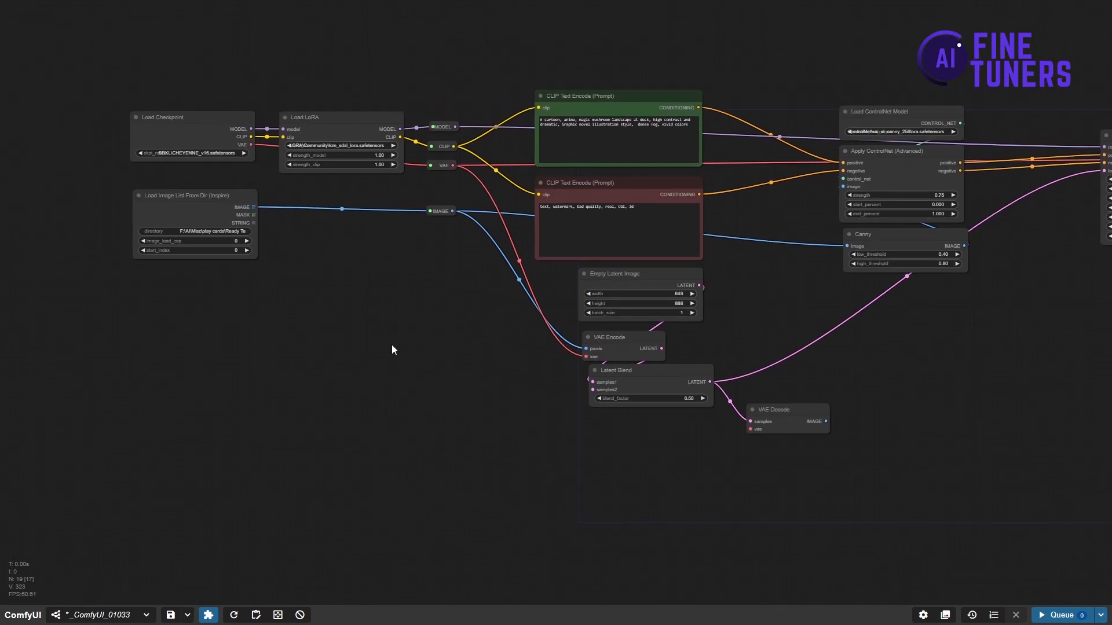
{"action": "left_click_drag", "start_coordinate": [251, 144], "coordinate": [747, 429]}
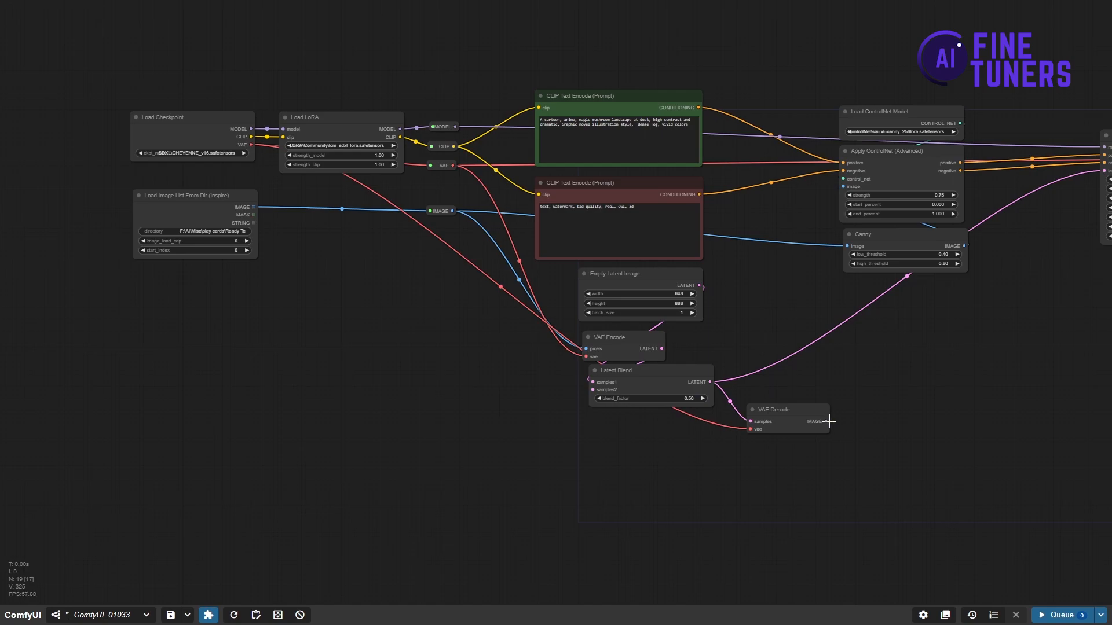
- Attach a Preview Image node to the new VAE Decode's image output and stack both nodes below Latent Blend
{"action": "left_click_drag", "start_coordinate": [827, 421], "coordinate": [855, 468]}
{"action": "left_click", "coordinate": [863, 556]}
{"action": "left_click_drag", "start_coordinate": [782, 410], "coordinate": [630, 425]}
{"action": "left_click_drag", "start_coordinate": [870, 461], "coordinate": [623, 463]}
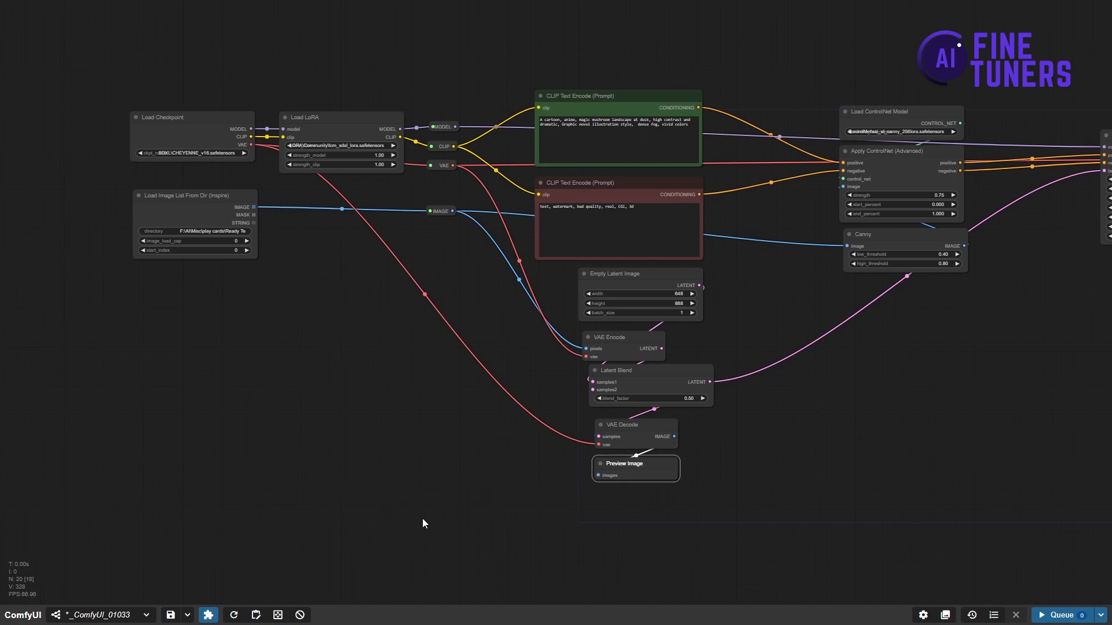
- Run the workflow and examine the blended card templates in the Preview Image node
{"action": "left_click", "coordinate": [1061, 615]}
{"action": "scroll", "coordinate": [777, 471], "scroll_direction": "up", "scroll_amount": 3}
{"action": "scroll", "coordinate": [755, 453], "scroll_direction": "up", "scroll_amount": 3}
{"action": "left_click_drag", "start_coordinate": [755, 453], "coordinate": [830, 328]}
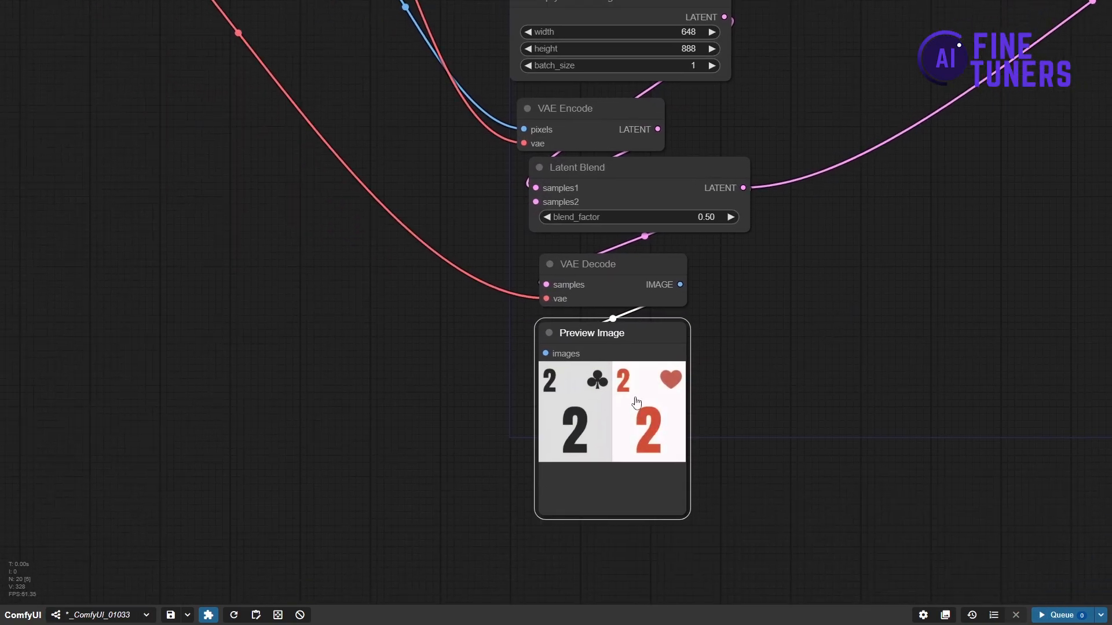
{"action": "scroll", "coordinate": [782, 412], "scroll_direction": "up", "scroll_amount": 5}
{"action": "scroll", "coordinate": [732, 342], "scroll_direction": "down", "scroll_amount": 5}
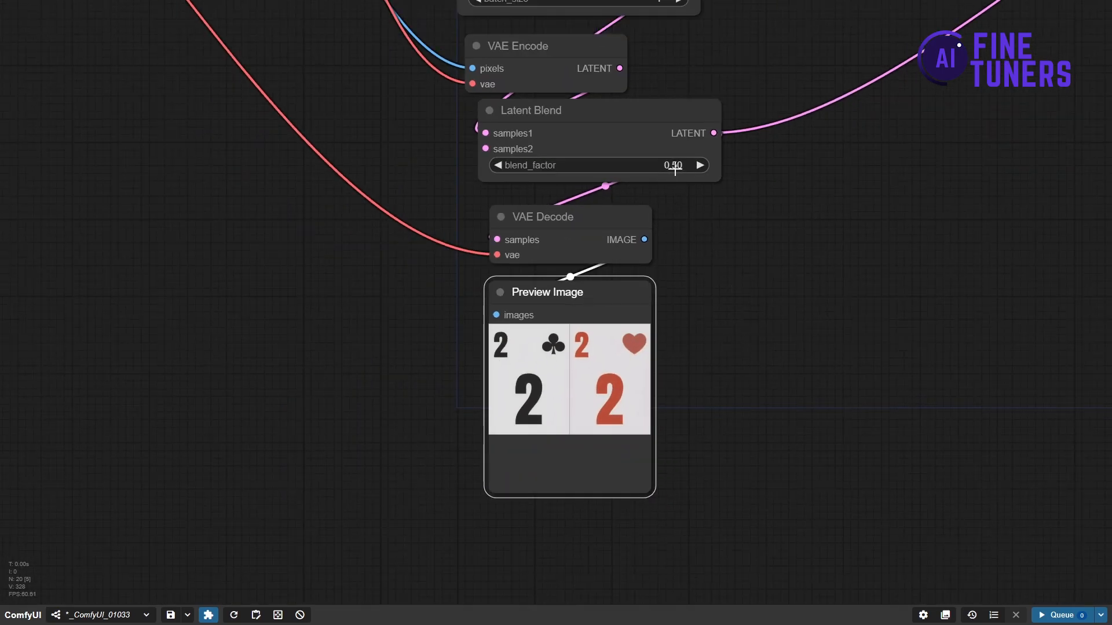
- Set Latent Blend's blend_factor to 0.8 and run the workflow
{"action": "left_click", "coordinate": [678, 166]}
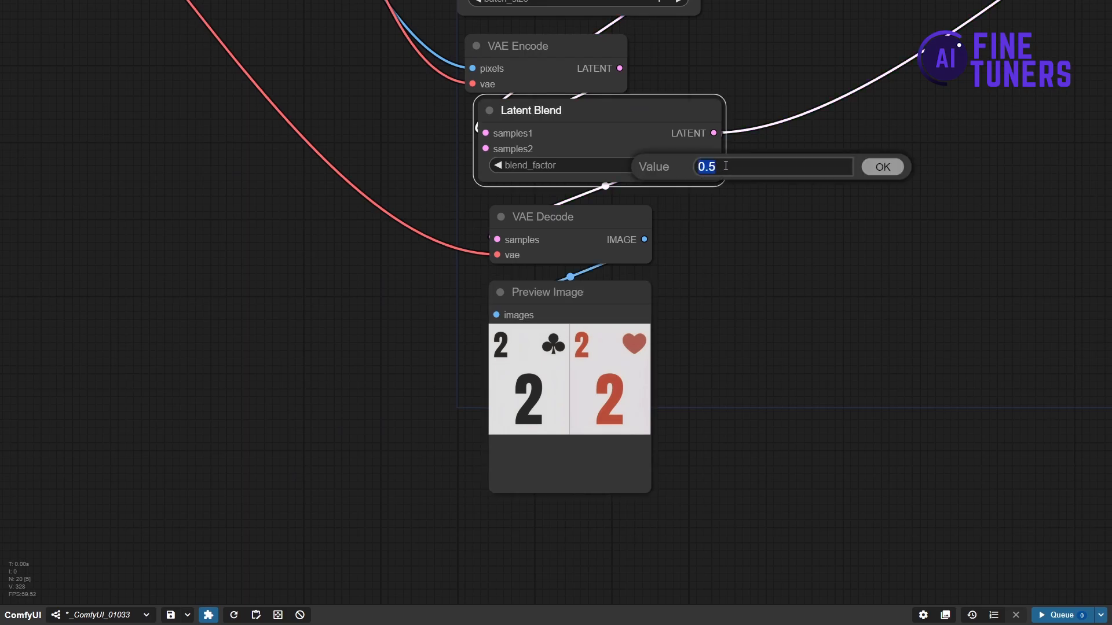
{"action": "type", "text": ".8"}
{"action": "key", "text": "Return"}
{"action": "left_click", "coordinate": [1057, 615]}
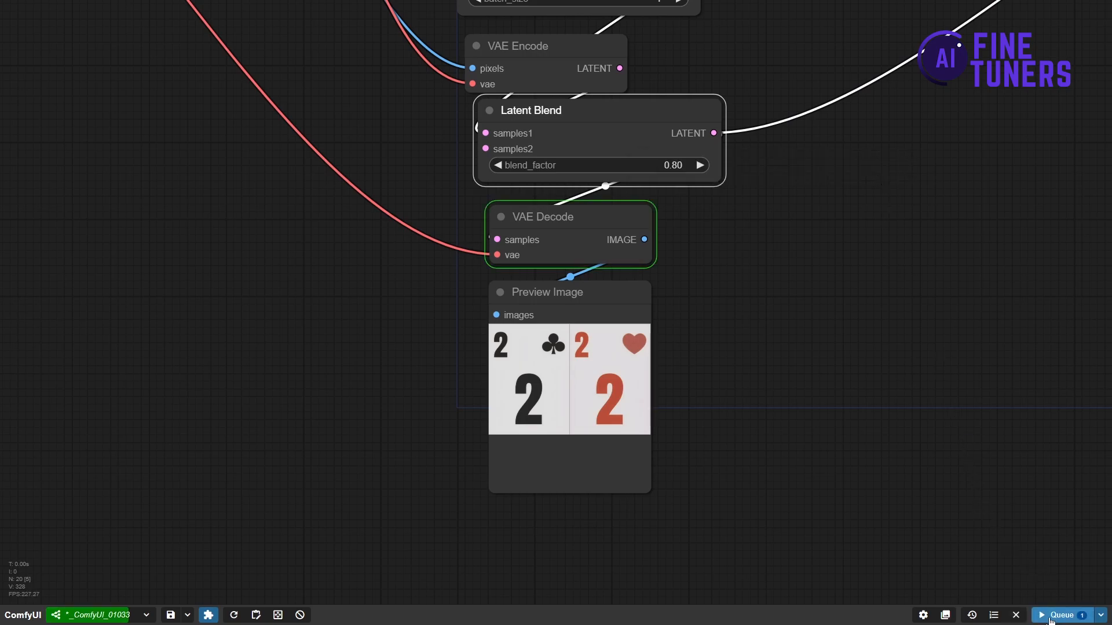
- Examine the newly generated cards in the Save Image node
{"action": "scroll", "coordinate": [854, 294], "scroll_direction": "down", "scroll_amount": 4}
{"action": "left_click_drag", "start_coordinate": [918, 247], "coordinate": [481, 418]}
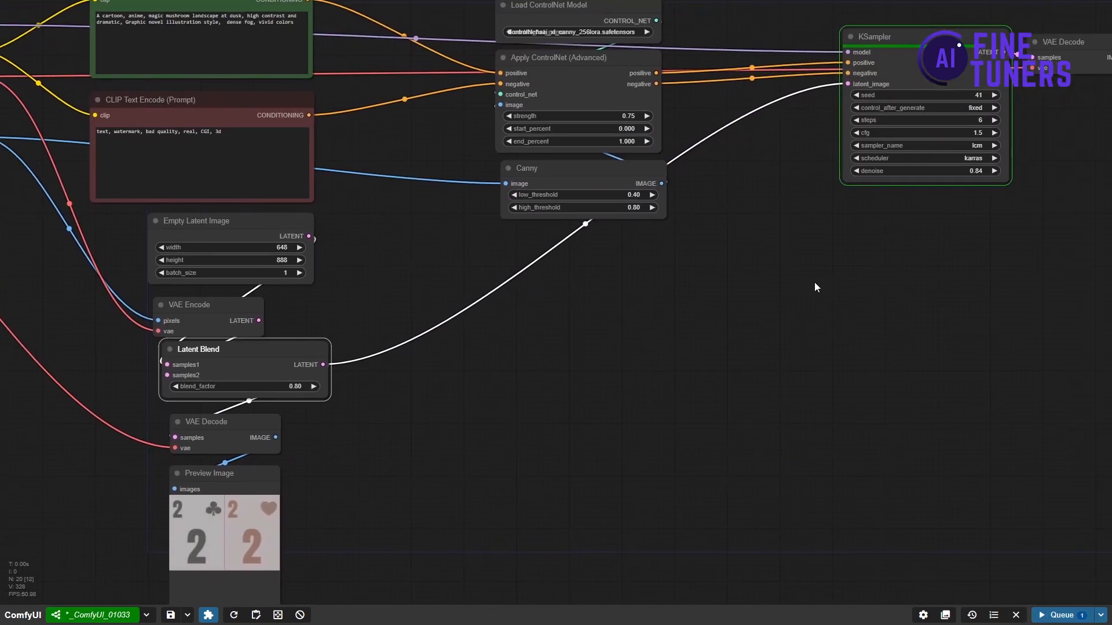
{"action": "left_click_drag", "start_coordinate": [796, 291], "coordinate": [454, 414]}
{"action": "left_click_drag", "start_coordinate": [635, 370], "coordinate": [491, 422]}
{"action": "scroll", "coordinate": [648, 390], "scroll_direction": "up", "scroll_amount": 2}
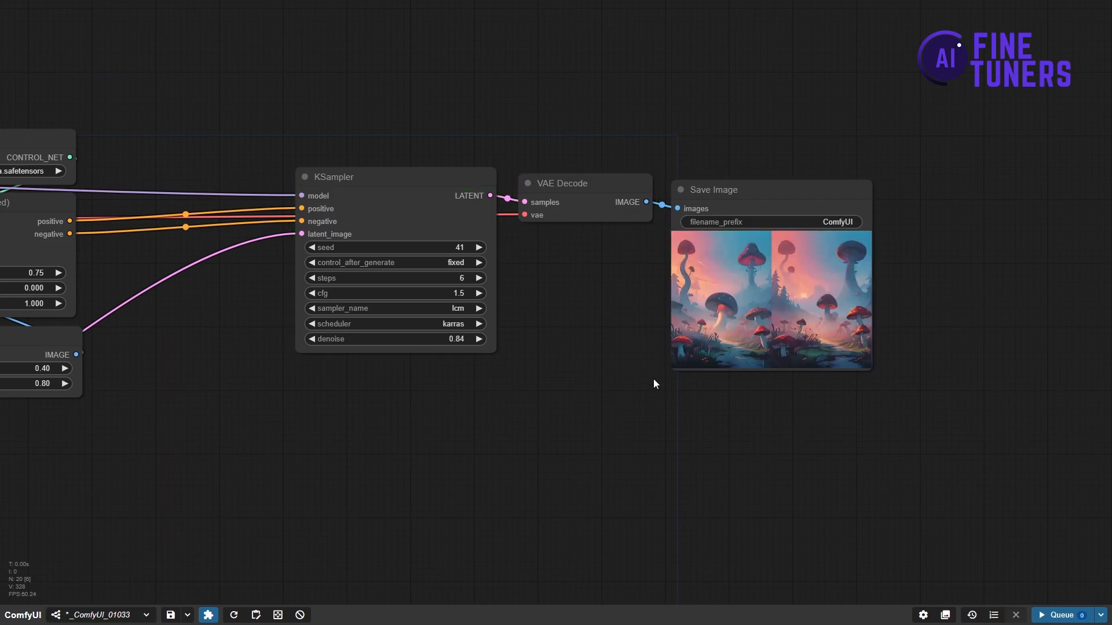
{"action": "scroll", "coordinate": [653, 379], "scroll_direction": "up", "scroll_amount": 6}
{"action": "scroll", "coordinate": [654, 352], "scroll_direction": "down", "scroll_amount": 8}
- Set Apply ControlNet's strength to 1 and KSampler's denoise to 0.80
{"action": "left_click_drag", "start_coordinate": [547, 399], "coordinate": [866, 419]}
{"action": "left_click", "coordinate": [348, 277]}
{"action": "type", "text": "1"}
{"action": "left_click", "coordinate": [530, 276]}
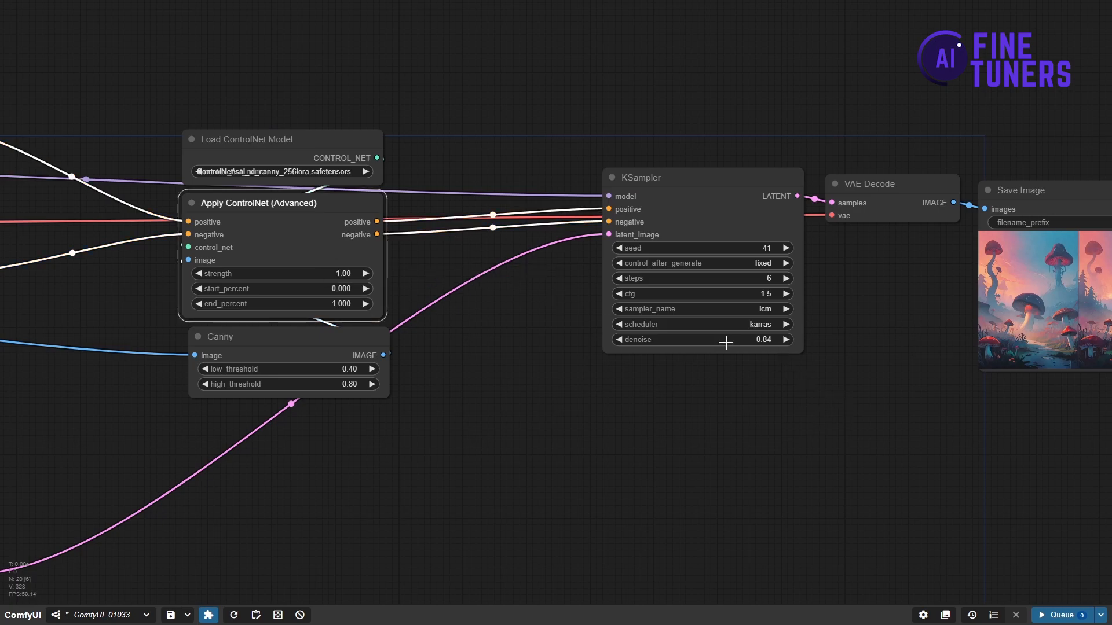
{"action": "left_click", "coordinate": [619, 340]}
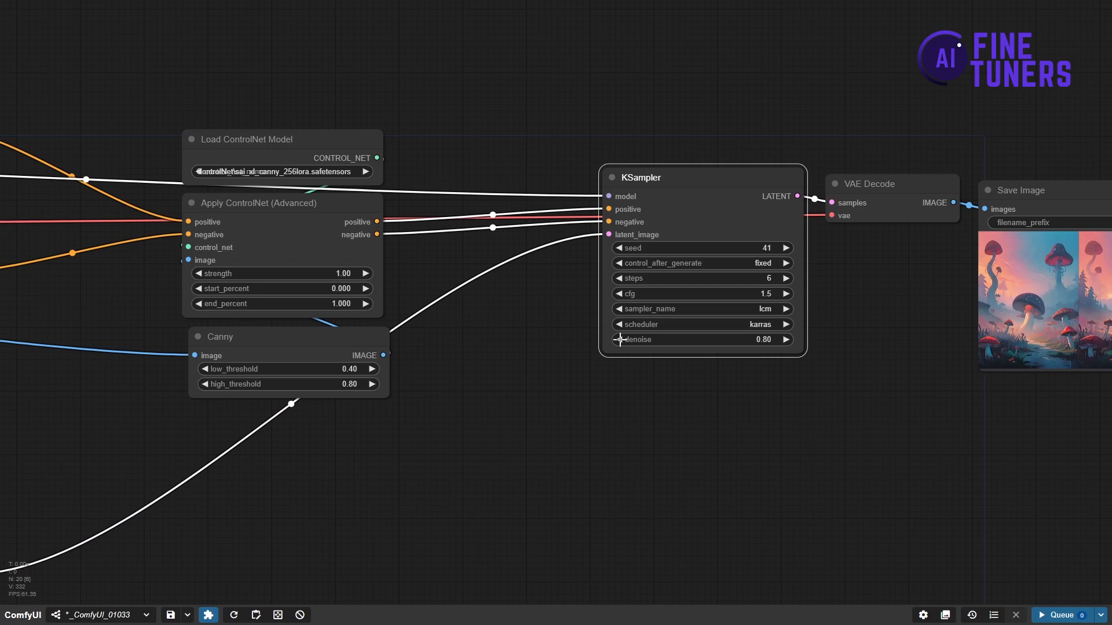
- Run the workflow with the stronger ControlNet and examine the generated cards in the Save Image node
{"action": "scroll", "coordinate": [923, 454], "scroll_direction": "down", "scroll_amount": 1}
{"action": "left_click_drag", "start_coordinate": [912, 454], "coordinate": [435, 454]}
{"action": "left_click_drag", "start_coordinate": [502, 440], "coordinate": [679, 434]}
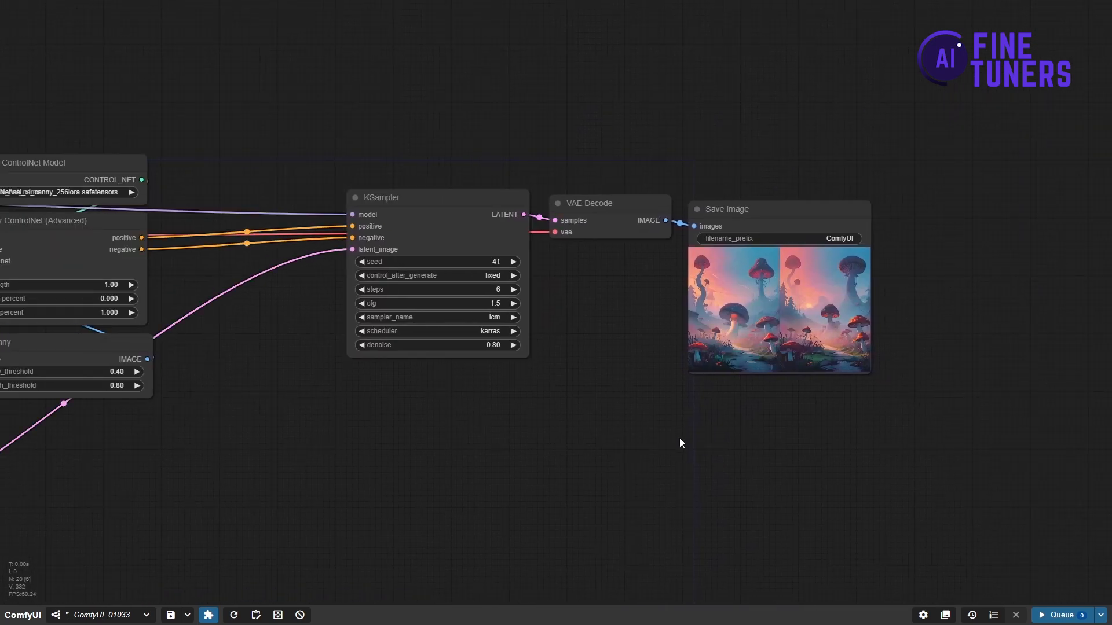
{"action": "left_click", "coordinate": [1060, 615]}
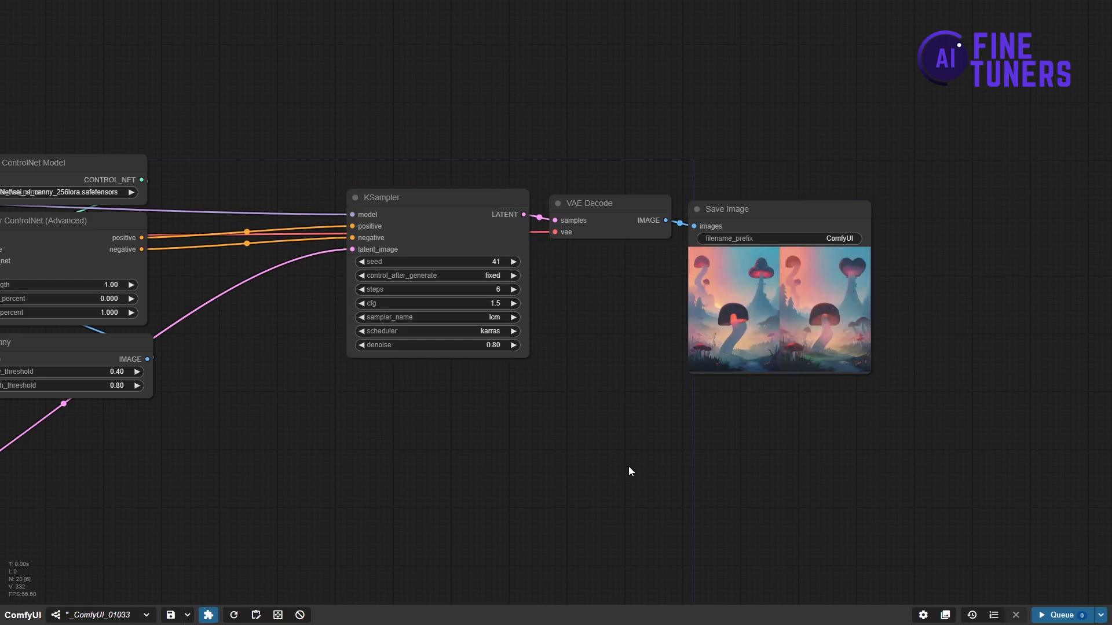
{"action": "scroll", "coordinate": [718, 422], "scroll_direction": "up", "scroll_amount": 7}
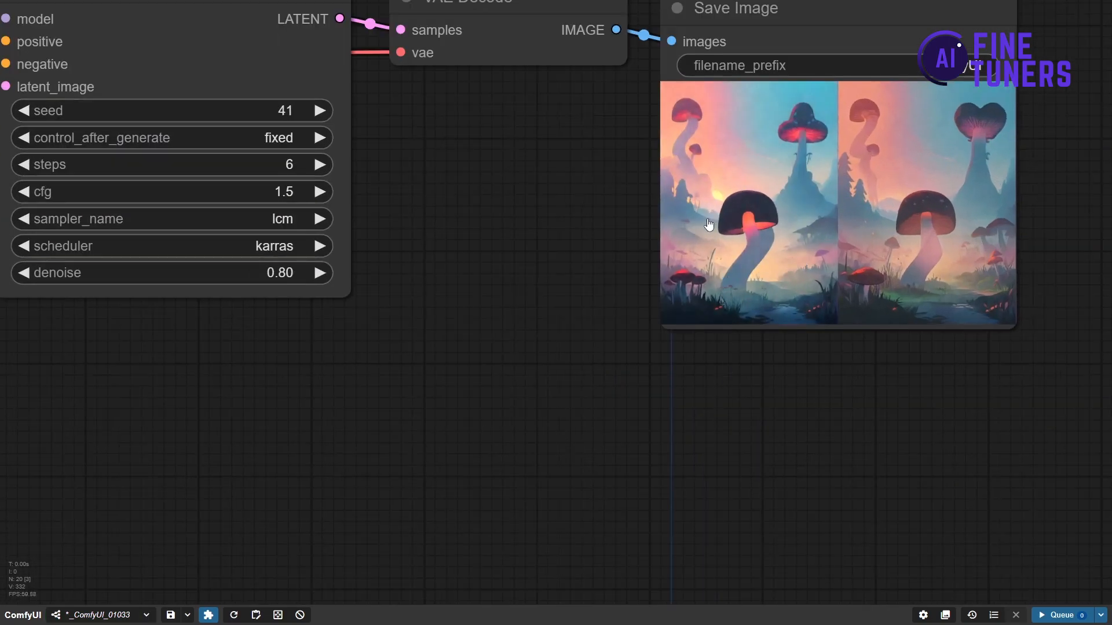
{"action": "scroll", "coordinate": [455, 379], "scroll_direction": "down", "scroll_amount": 5}
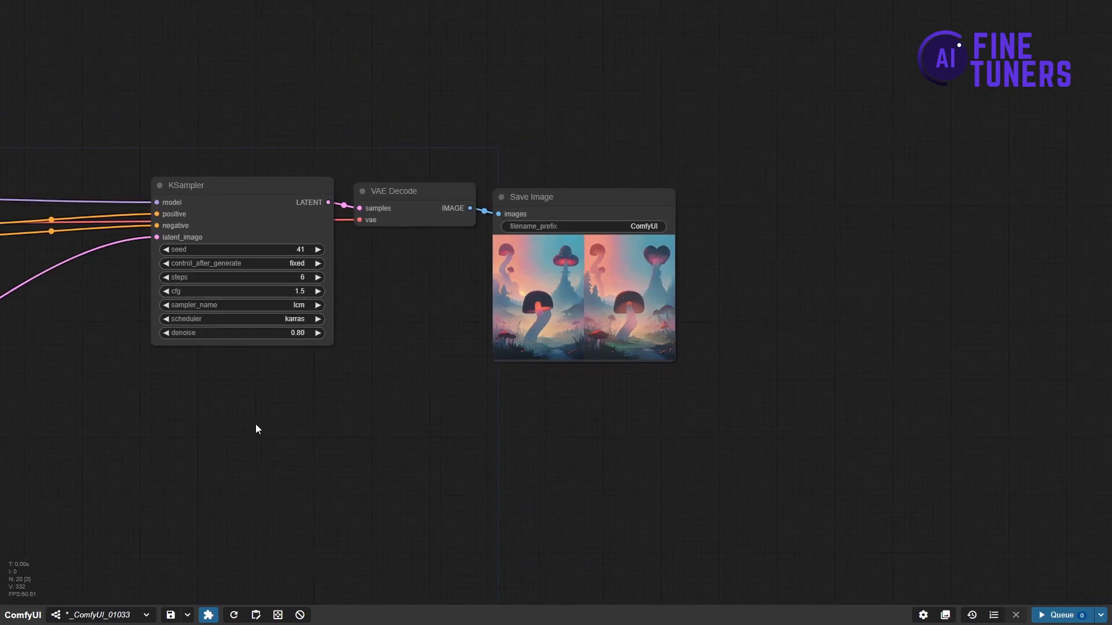
- Add a Load Image node below Preview Image and load the solid blue image "Untitled presentation (1).png" into it
{"action": "left_click_drag", "start_coordinate": [236, 513], "coordinate": [738, 353]}
{"action": "scroll", "coordinate": [603, 468], "scroll_direction": "up", "scroll_amount": 3}
{"action": "scroll", "coordinate": [614, 452], "scroll_direction": "down", "scroll_amount": 4}
{"action": "scroll", "coordinate": [506, 510], "scroll_direction": "up", "scroll_amount": 3}
{"action": "double_click", "coordinate": [506, 509]}
{"action": "type", "text": "load im"}
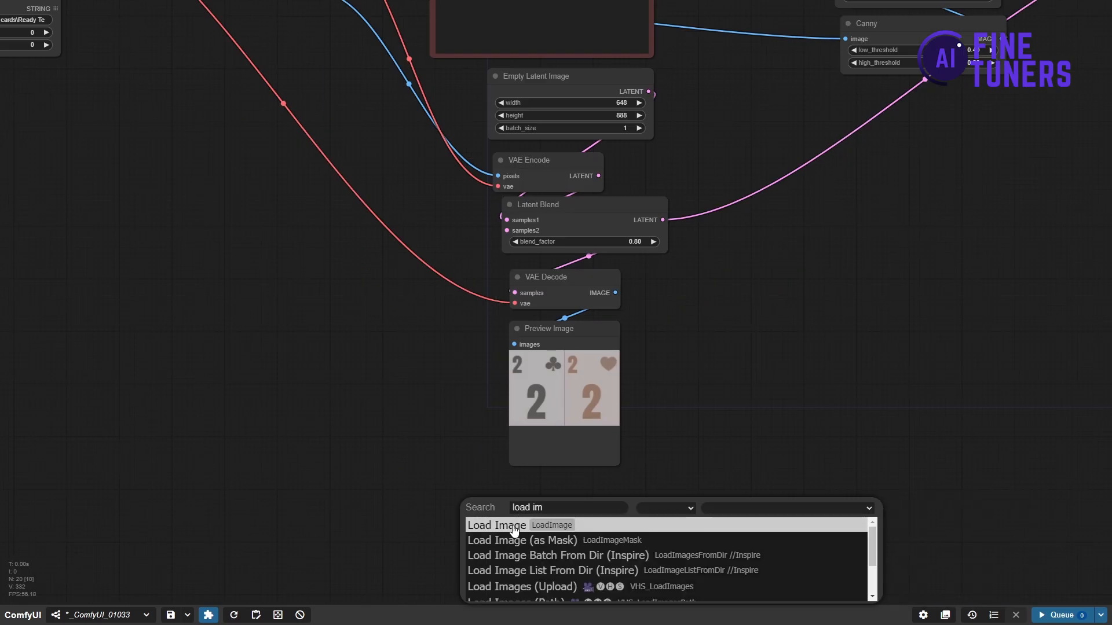
{"action": "left_click", "coordinate": [512, 525]}
{"action": "left_click", "coordinate": [586, 551]}
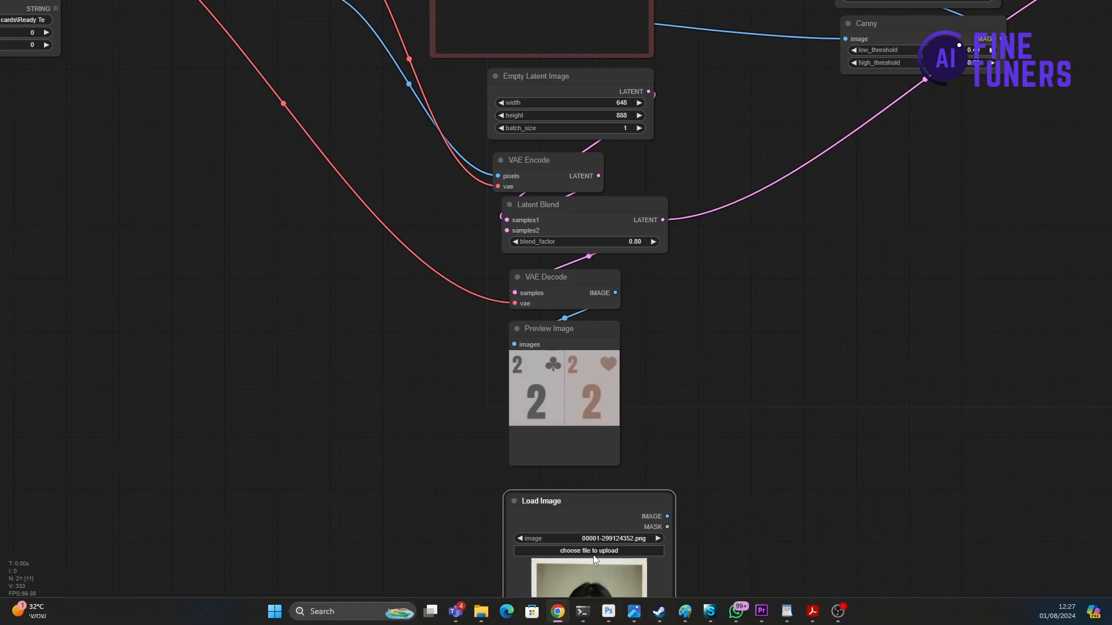
{"action": "double_click", "coordinate": [274, 217]}
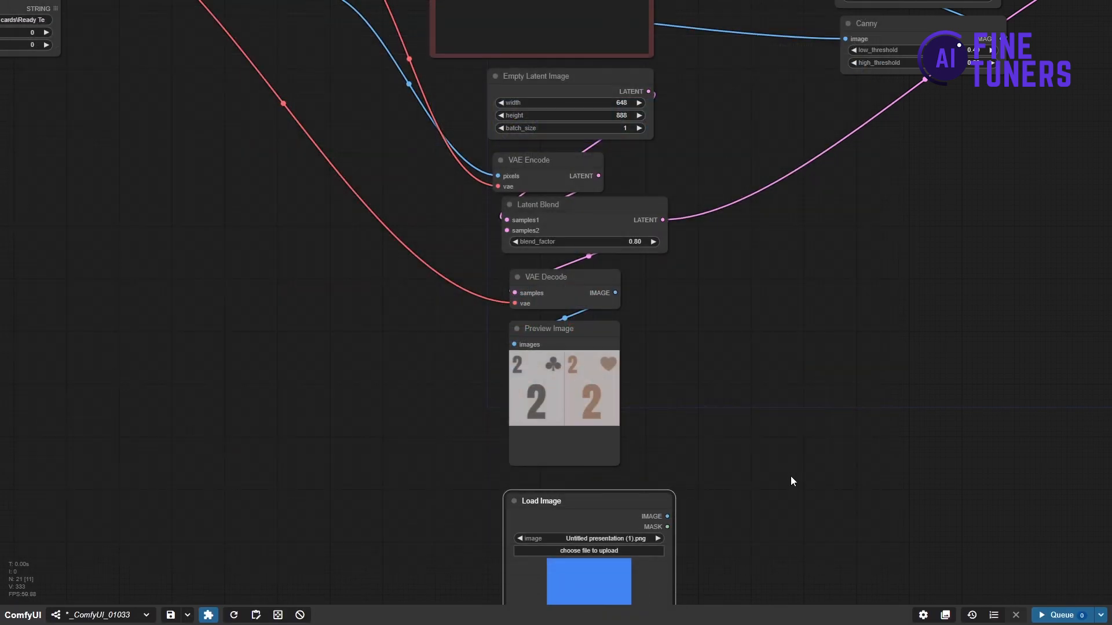
- Attach a VAE Encode node to Load Image's image output and connect its vae input to the VAE reroute
{"action": "left_click_drag", "start_coordinate": [794, 479], "coordinate": [767, 351]}
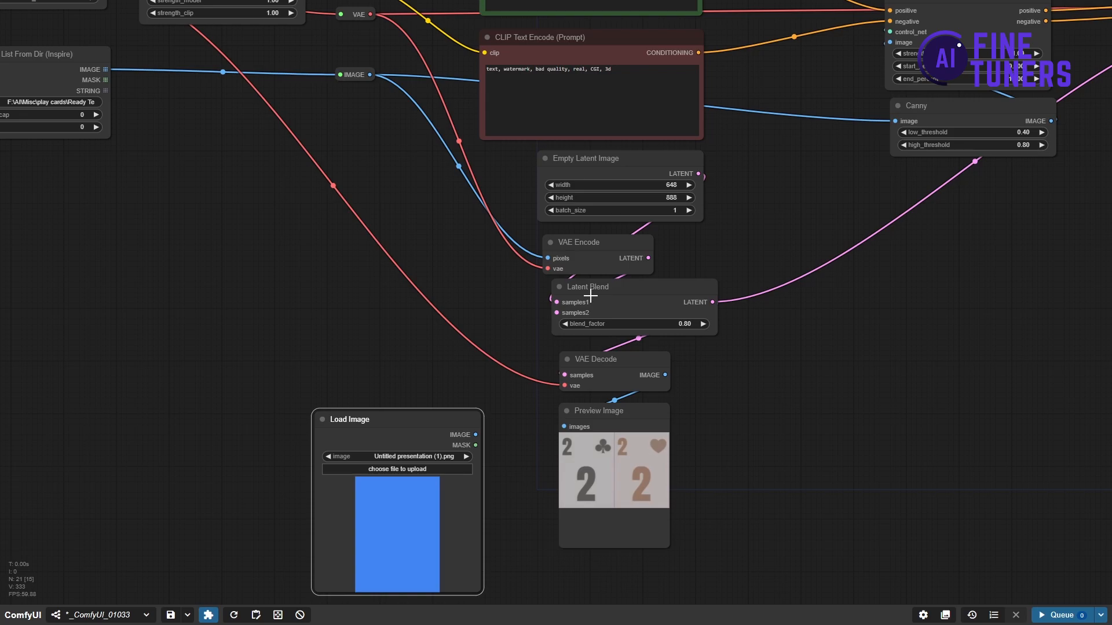
{"action": "left_click_drag", "start_coordinate": [374, 364], "coordinate": [524, 320]}
{"action": "left_click_drag", "start_coordinate": [524, 387], "coordinate": [341, 372]}
{"action": "left_click_drag", "start_coordinate": [444, 376], "coordinate": [502, 392]}
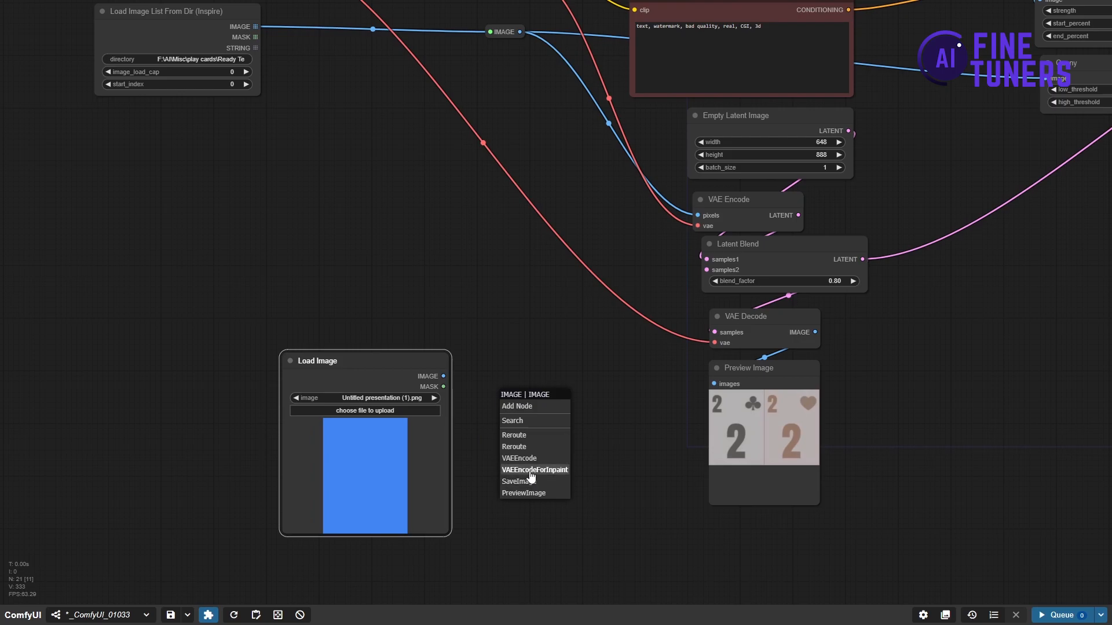
{"action": "left_click", "coordinate": [529, 458]}
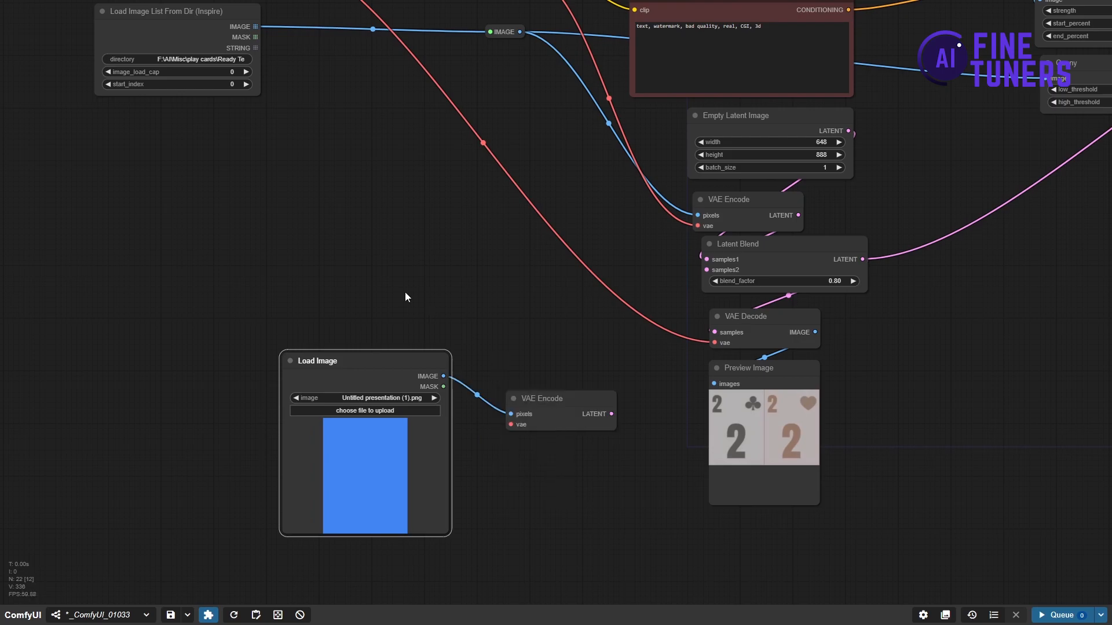
{"action": "scroll", "coordinate": [408, 300], "scroll_direction": "down", "scroll_amount": 2}
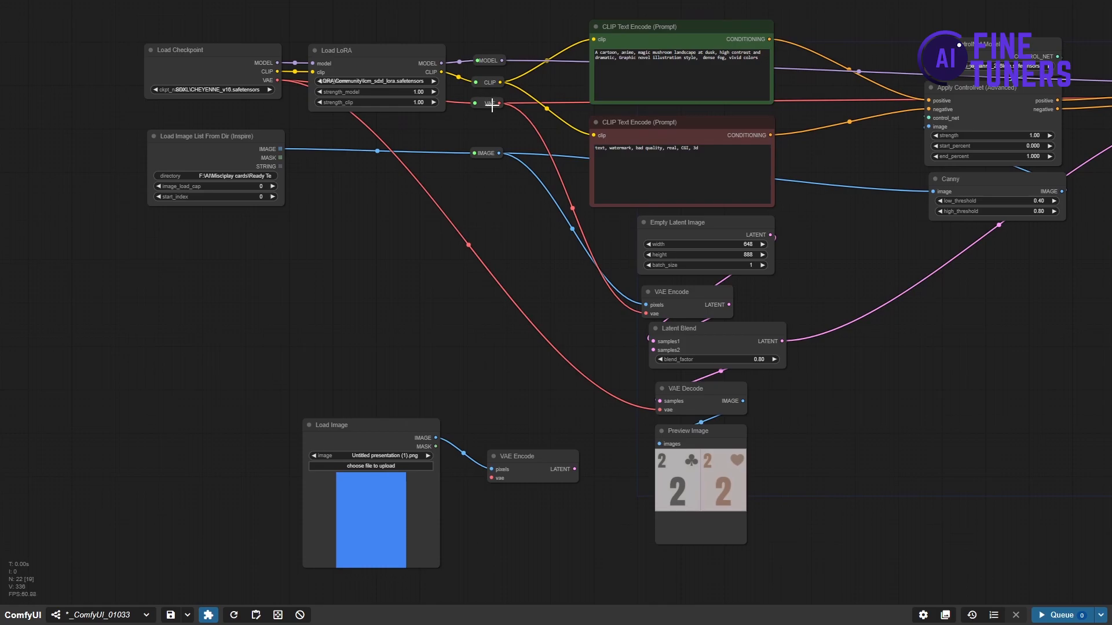
{"action": "left_click_drag", "start_coordinate": [498, 103], "coordinate": [491, 477]}
- Move Empty Latent Image away from Latent Blend and connect the new VAE Encode's latent output to Latent Blend's samples1
{"action": "scroll", "coordinate": [505, 405], "scroll_direction": "up", "scroll_amount": 4}
{"action": "left_click_drag", "start_coordinate": [504, 403], "coordinate": [380, 435]}
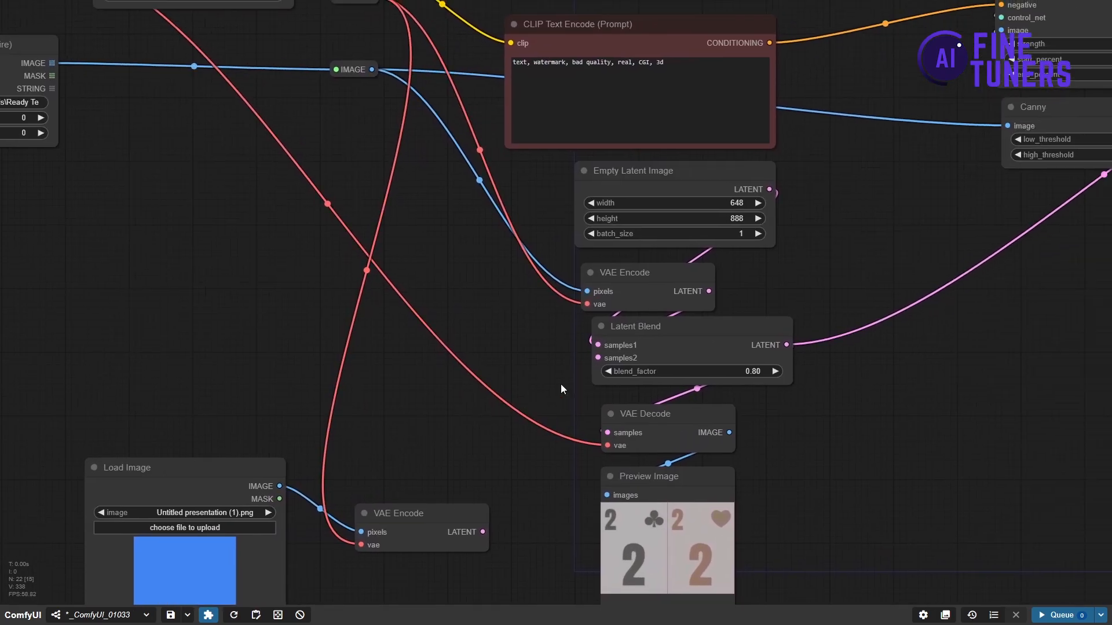
{"action": "left_click_drag", "start_coordinate": [665, 195], "coordinate": [386, 429]}
{"action": "left_click_drag", "start_coordinate": [483, 532], "coordinate": [603, 342]}
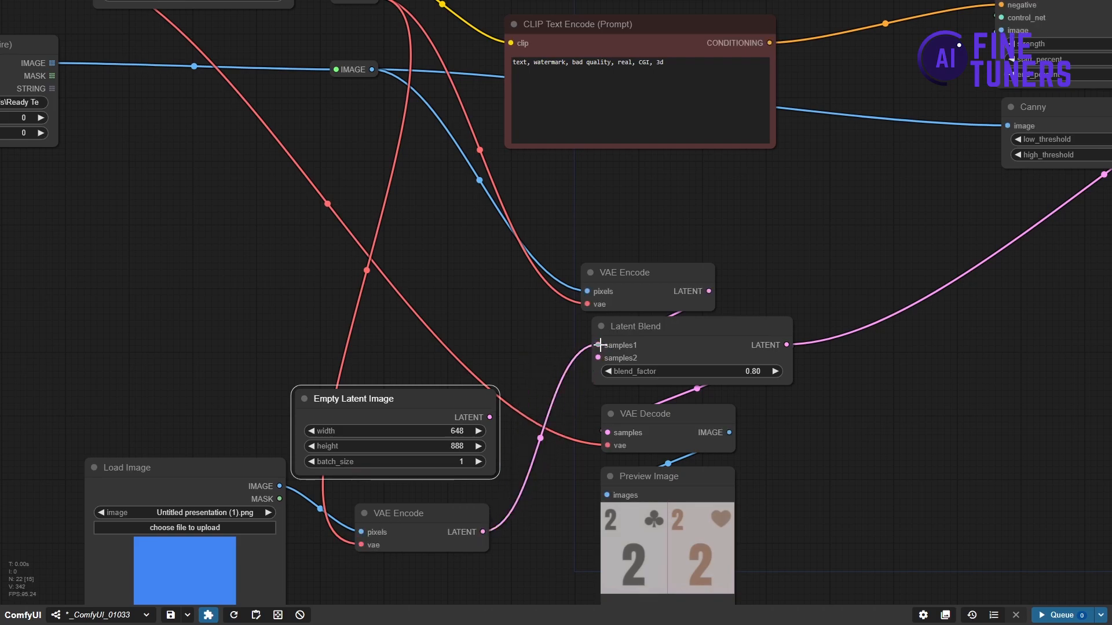
- Run the workflow with the blue image blended in and examine the blend preview and the cards in Save Image
{"action": "scroll", "coordinate": [873, 453], "scroll_direction": "down", "scroll_amount": 1}
{"action": "left_click_drag", "start_coordinate": [891, 457], "coordinate": [606, 439]}
{"action": "left_click", "coordinate": [1041, 616]}
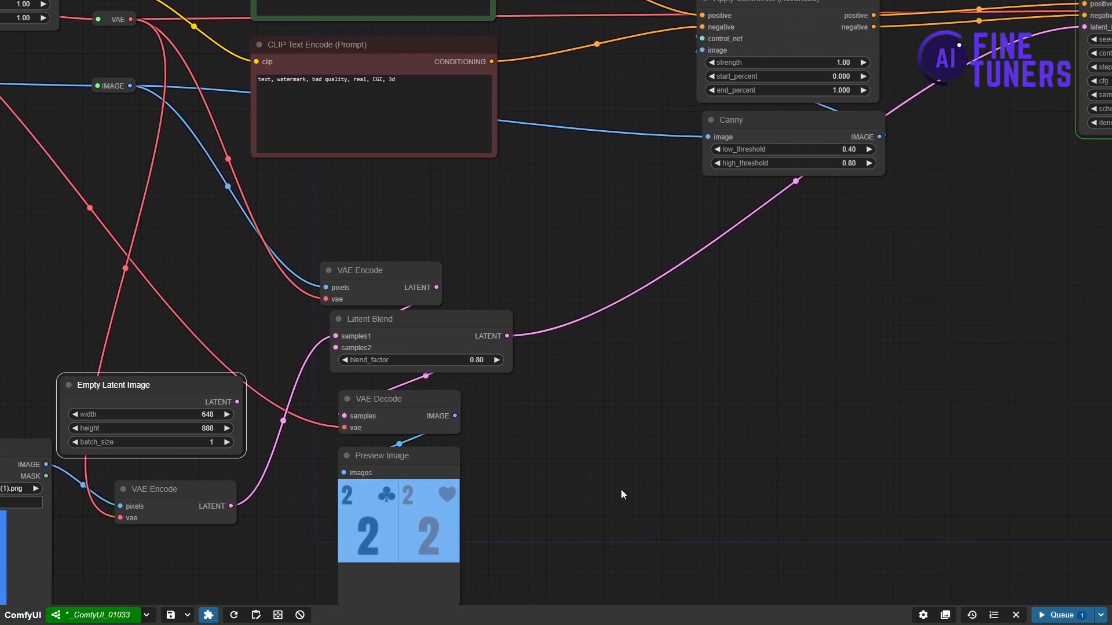
{"action": "left_click_drag", "start_coordinate": [957, 314], "coordinate": [647, 489]}
{"action": "left_click_drag", "start_coordinate": [898, 448], "coordinate": [466, 456]}
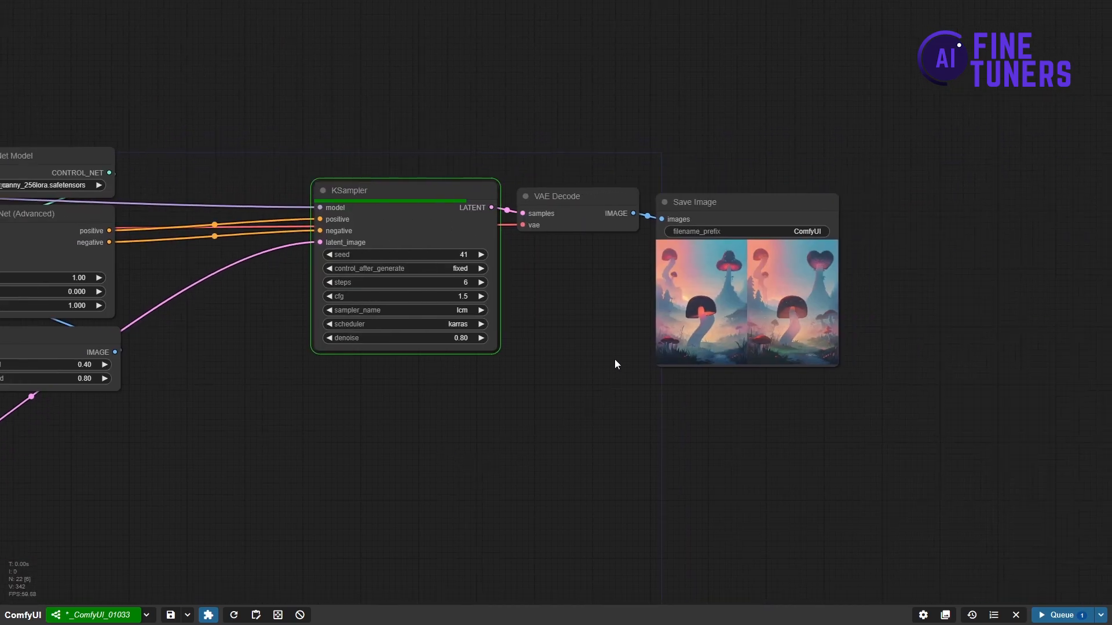
{"action": "scroll", "coordinate": [619, 360], "scroll_direction": "up", "scroll_amount": 2}
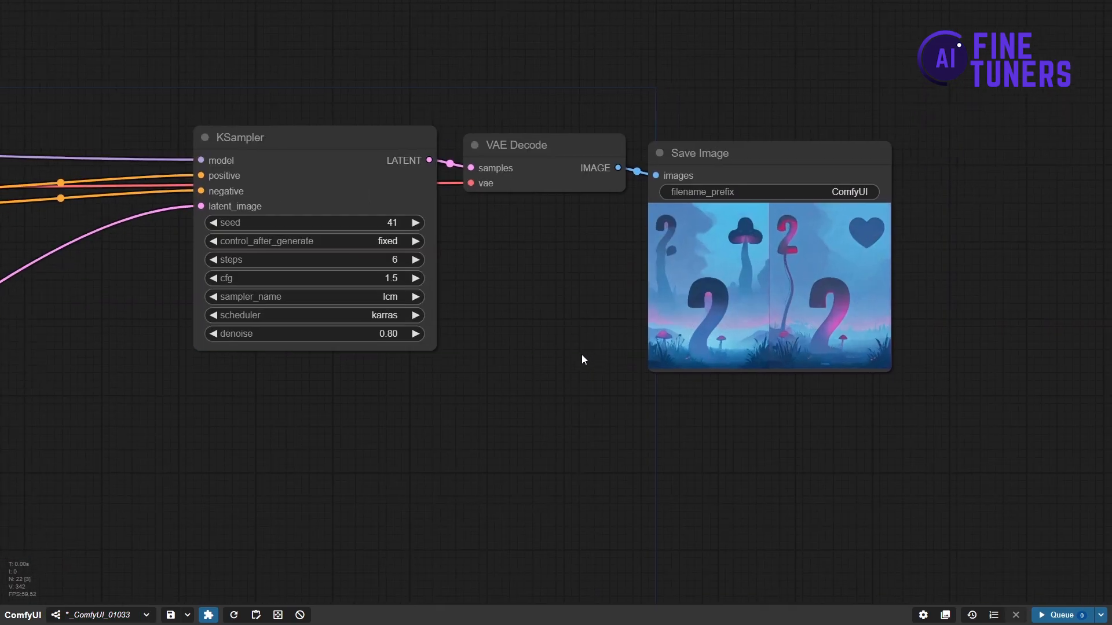
{"action": "left_click_drag", "start_coordinate": [602, 349], "coordinate": [496, 393]}
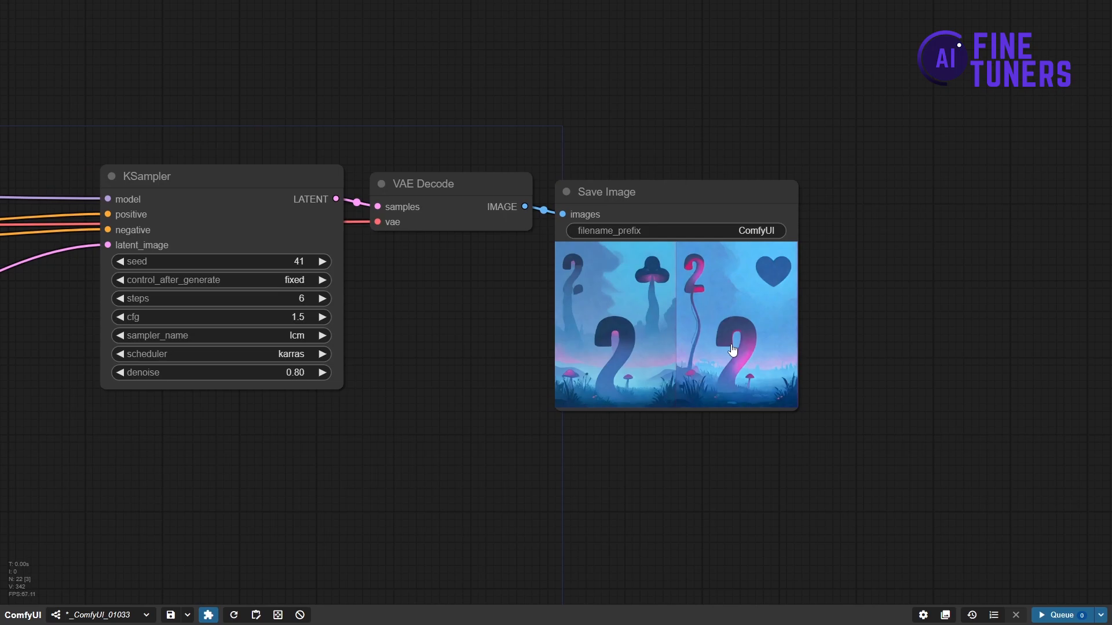
{"action": "scroll", "coordinate": [442, 442], "scroll_direction": "down", "scroll_amount": 10}
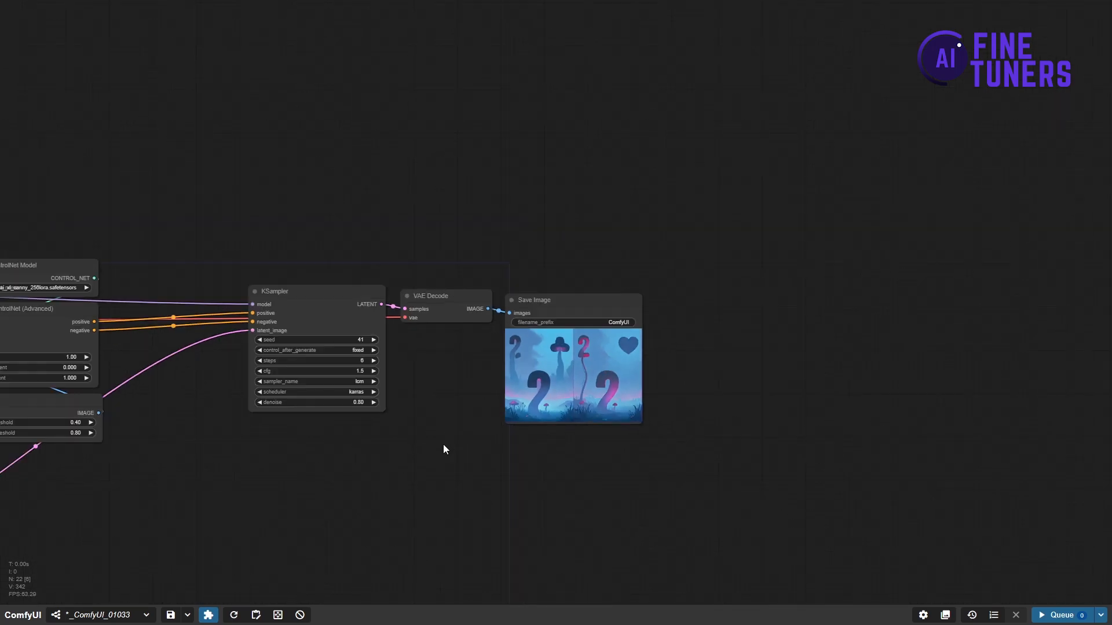
- Move Load Image beneath its VAE Encode node and delete the unused Empty Latent Image node
{"action": "left_click_drag", "start_coordinate": [380, 492], "coordinate": [1002, 344]}
{"action": "scroll", "coordinate": [849, 482], "scroll_direction": "up", "scroll_amount": 1}
{"action": "left_click_drag", "start_coordinate": [749, 473], "coordinate": [940, 401]}
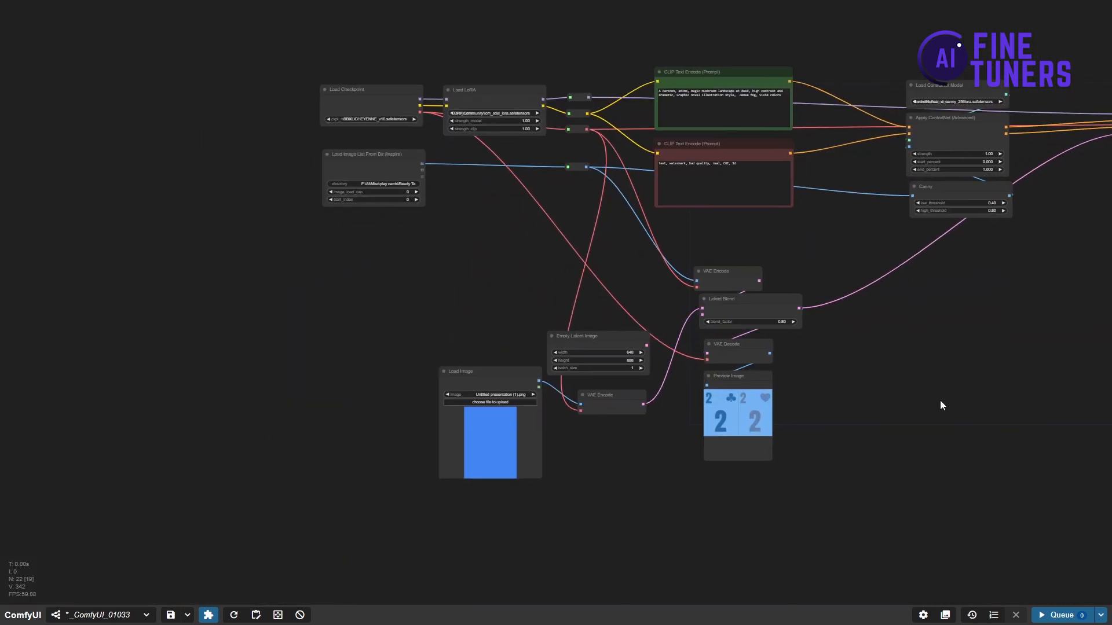
{"action": "left_click_drag", "start_coordinate": [479, 379], "coordinate": [545, 447]}
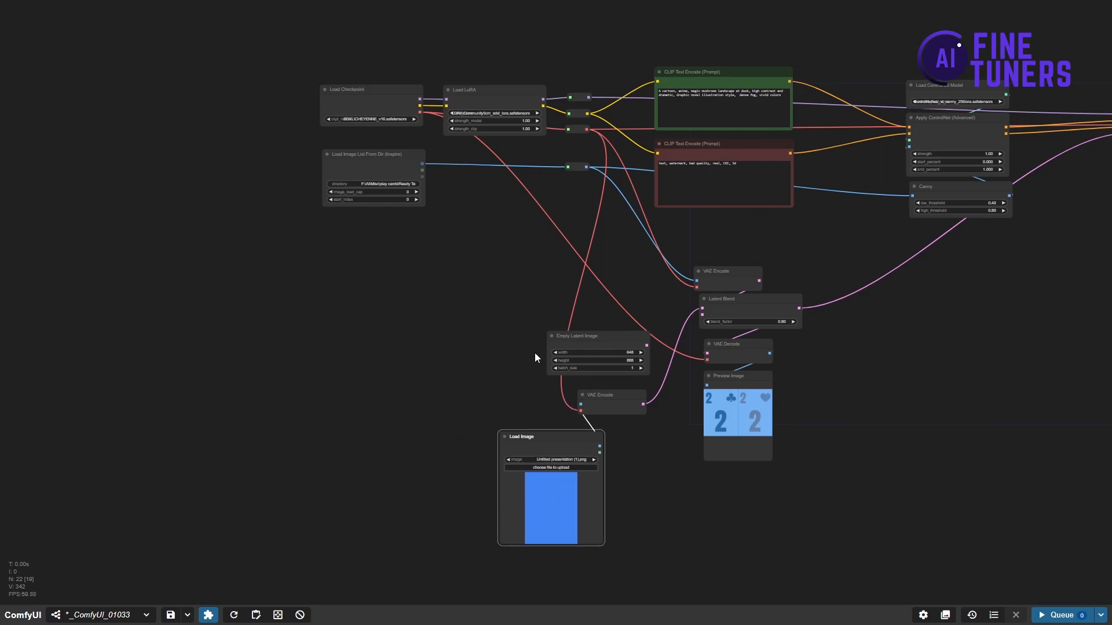
{"action": "left_click", "coordinate": [577, 343]}
{"action": "key", "text": "Delete"}
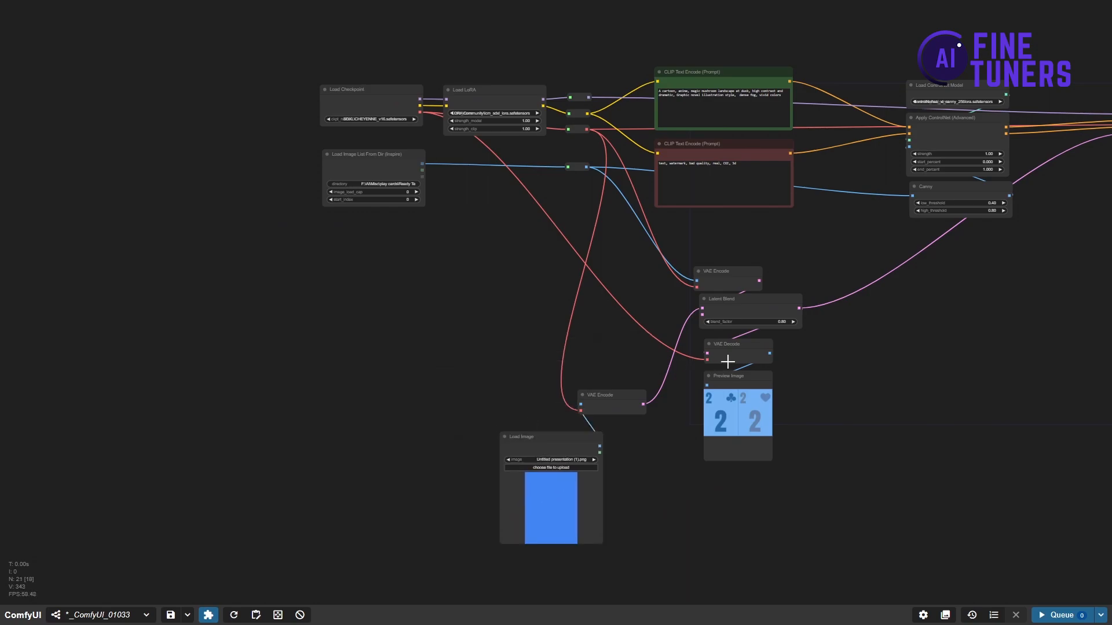
- Delete the Preview Image node attached to the blended latent's VAE Decode
{"action": "scroll", "coordinate": [809, 389], "scroll_direction": "up", "scroll_amount": 5}
{"action": "scroll", "coordinate": [809, 390], "scroll_direction": "up", "scroll_amount": 3}
{"action": "left_click", "coordinate": [660, 358]}
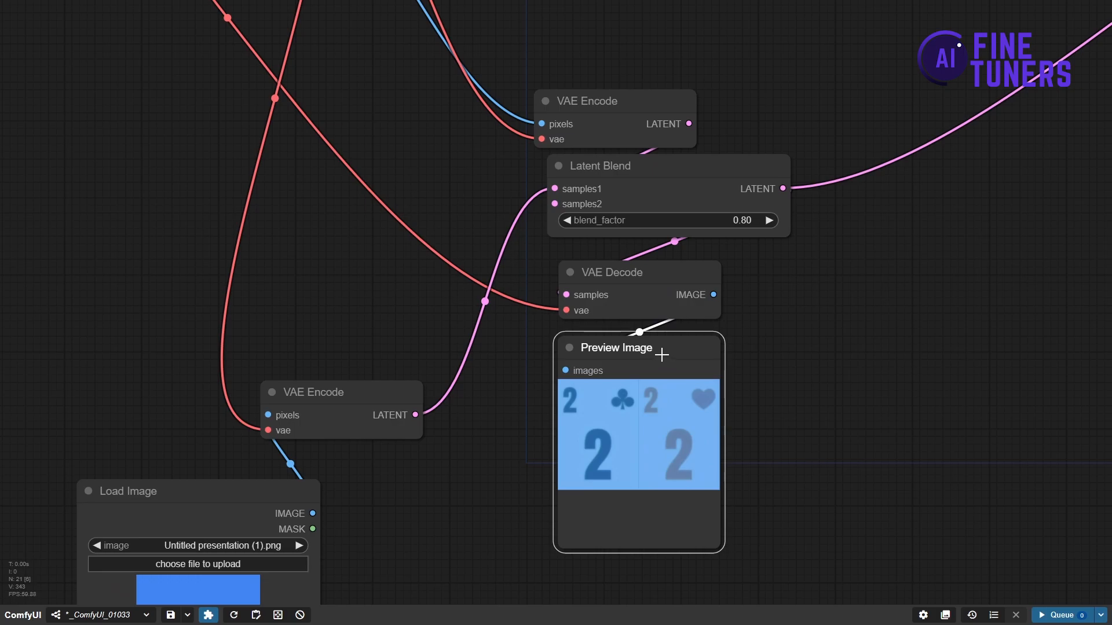
{"action": "key", "text": "Delete"}
- Place Latent Blend to the right of the VAE Decode and both VAE Encode nodes, stacking those three in a column
{"action": "left_click_drag", "start_coordinate": [744, 371], "coordinate": [732, 476]}
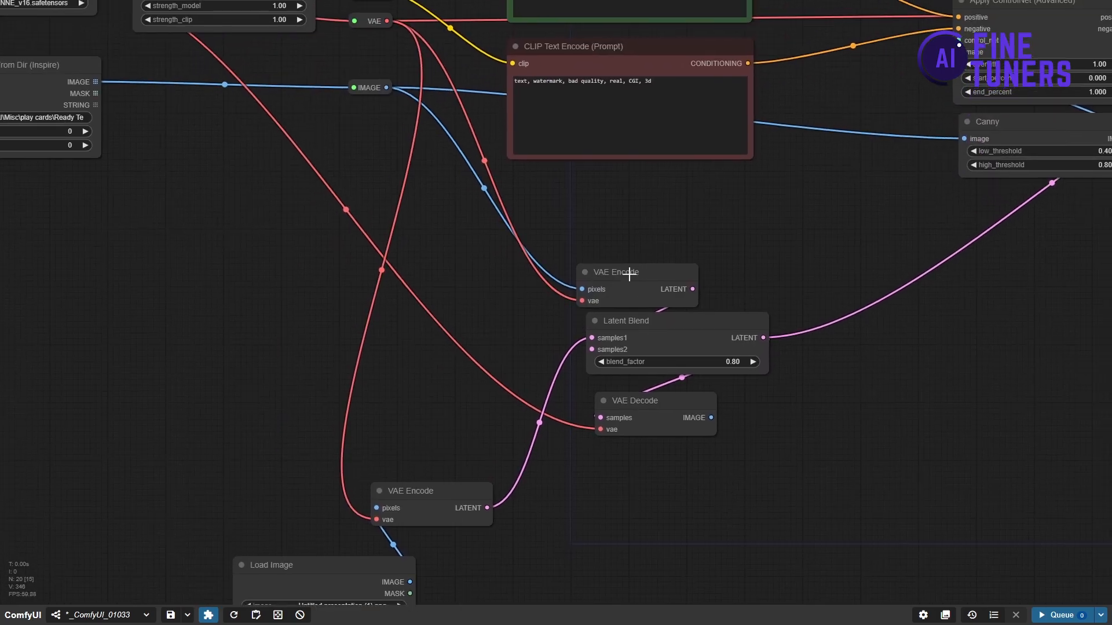
{"action": "left_click_drag", "start_coordinate": [673, 304], "coordinate": [596, 216]}
{"action": "left_click_drag", "start_coordinate": [646, 321], "coordinate": [719, 188]}
{"action": "left_click_drag", "start_coordinate": [638, 406], "coordinate": [529, 274]}
{"action": "left_click_drag", "start_coordinate": [549, 183], "coordinate": [532, 337]}
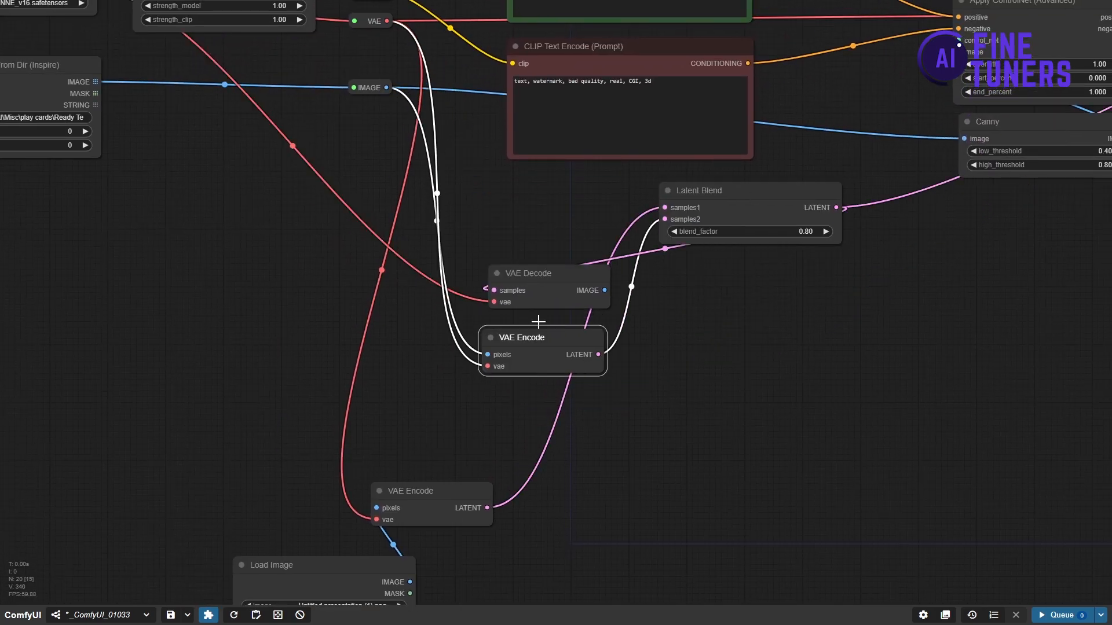
{"action": "left_click_drag", "start_coordinate": [562, 274], "coordinate": [575, 194]}
{"action": "left_click_drag", "start_coordinate": [557, 338], "coordinate": [565, 260]}
{"action": "left_click_drag", "start_coordinate": [458, 489], "coordinate": [579, 327]}
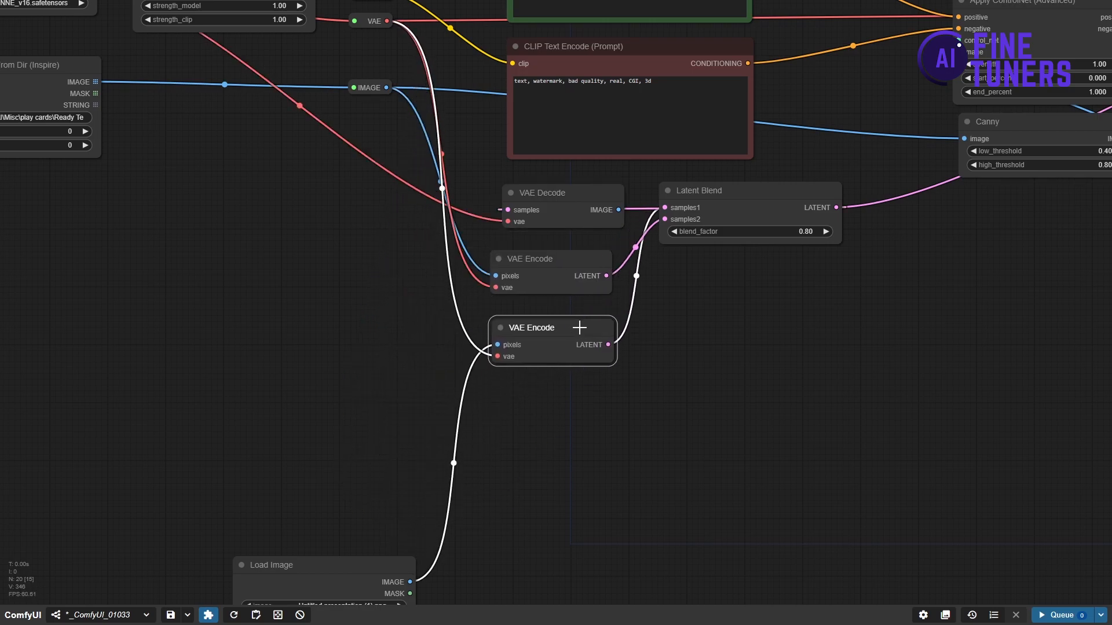
- Delete the leftover VAE Decode node and stack both VAE Encode nodes beside Latent Blend, with Load Image directly beneath them
{"action": "left_click_drag", "start_coordinate": [579, 204], "coordinate": [932, 307]}
{"action": "key", "text": "Delete"}
{"action": "mouse_move", "coordinate": [579, 272]}
{"action": "left_mouse_down"}
{"action": "mouse_move", "coordinate": [568, 234]}
{"action": "mouse_move", "coordinate": [573, 251]}
{"action": "left_mouse_up"}
{"action": "left_click_drag", "start_coordinate": [562, 324], "coordinate": [568, 182]}
{"action": "left_click_drag", "start_coordinate": [569, 232], "coordinate": [582, 237]}
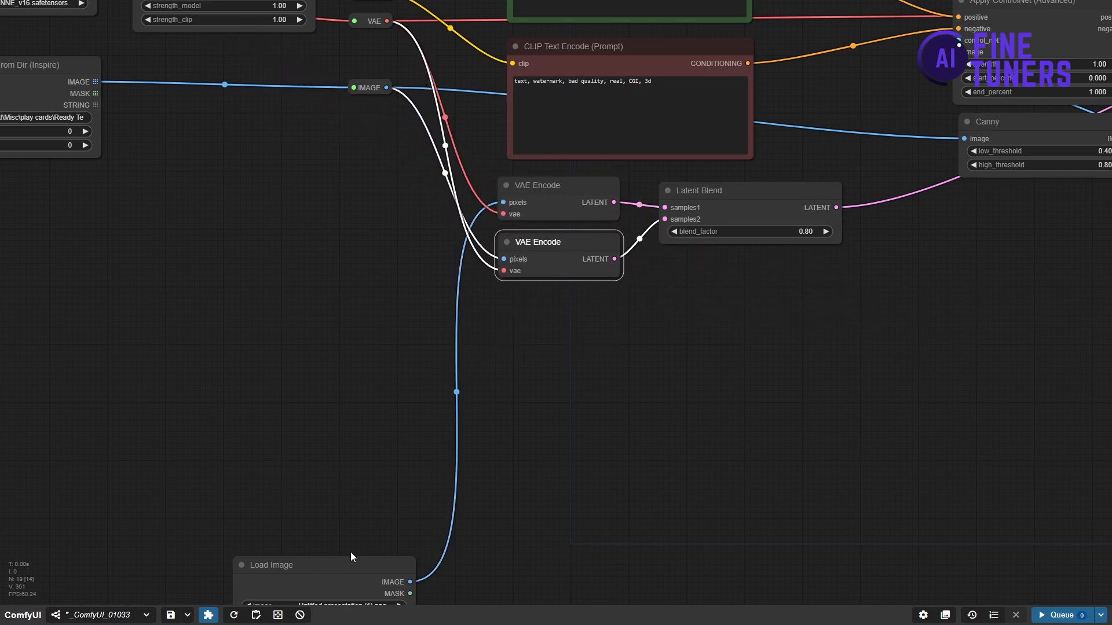
{"action": "left_click_drag", "start_coordinate": [355, 565], "coordinate": [556, 302]}
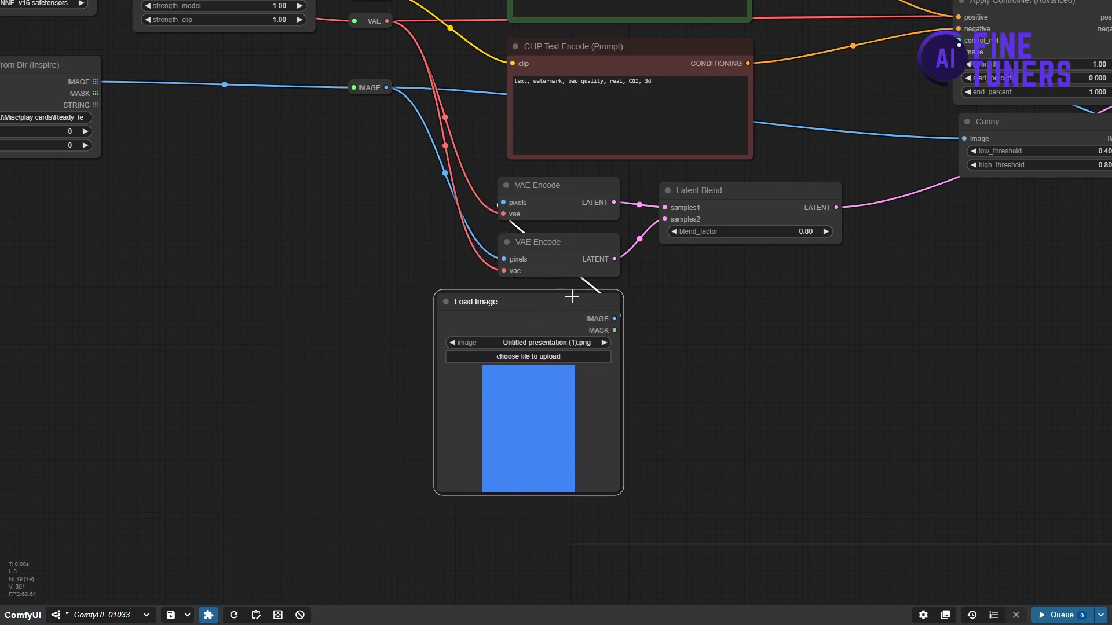
- Review the tidied workflow from the VAE Encode nodes through KSampler to Save Image
{"action": "scroll", "coordinate": [769, 361], "scroll_direction": "down", "scroll_amount": 1}
{"action": "left_click_drag", "start_coordinate": [701, 377], "coordinate": [473, 450]}
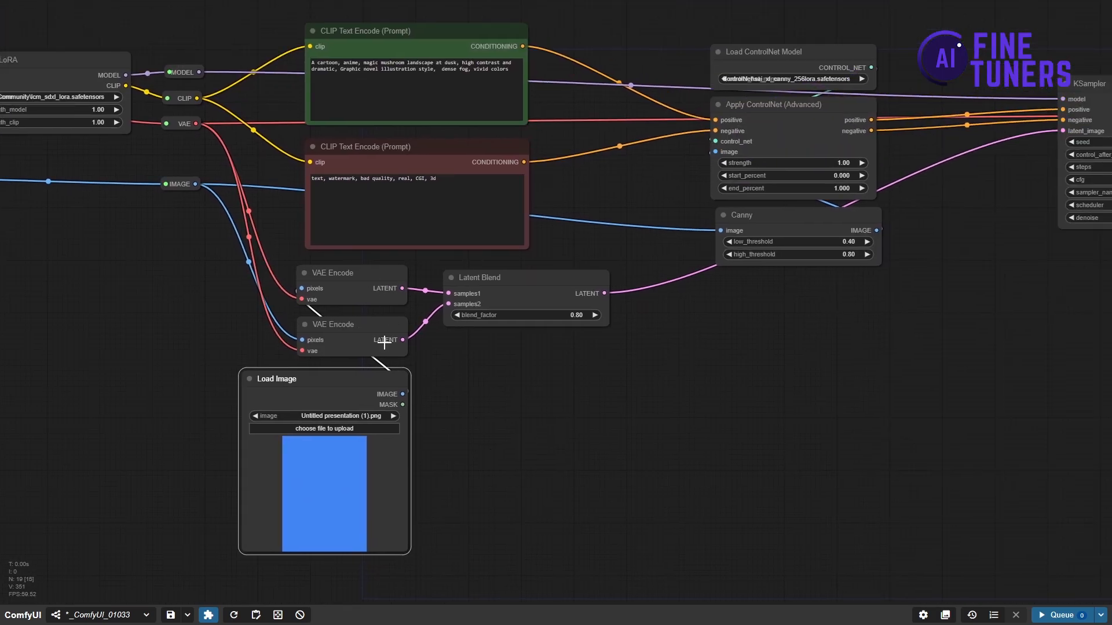
{"action": "left_click_drag", "start_coordinate": [817, 328], "coordinate": [517, 409]}
{"action": "left_click_drag", "start_coordinate": [965, 363], "coordinate": [630, 433]}
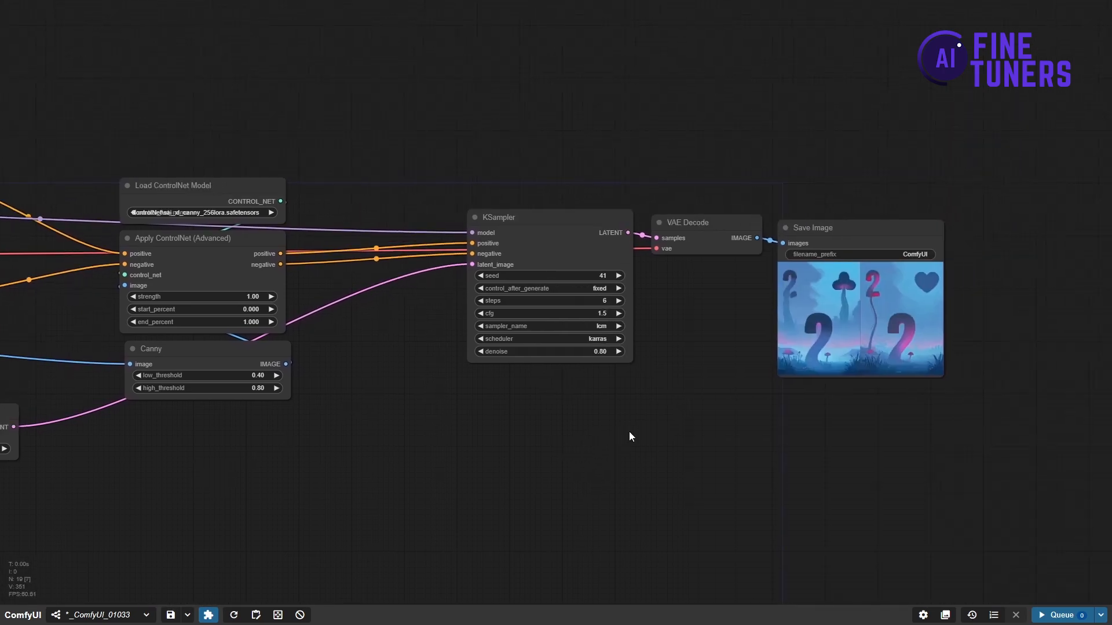
- Move the Load ControlNet Model, Apply ControlNet and Canny nodes together closer to the prompt nodes, making room before KSampler
{"action": "scroll", "coordinate": [762, 317], "scroll_direction": "up", "scroll_amount": 6}
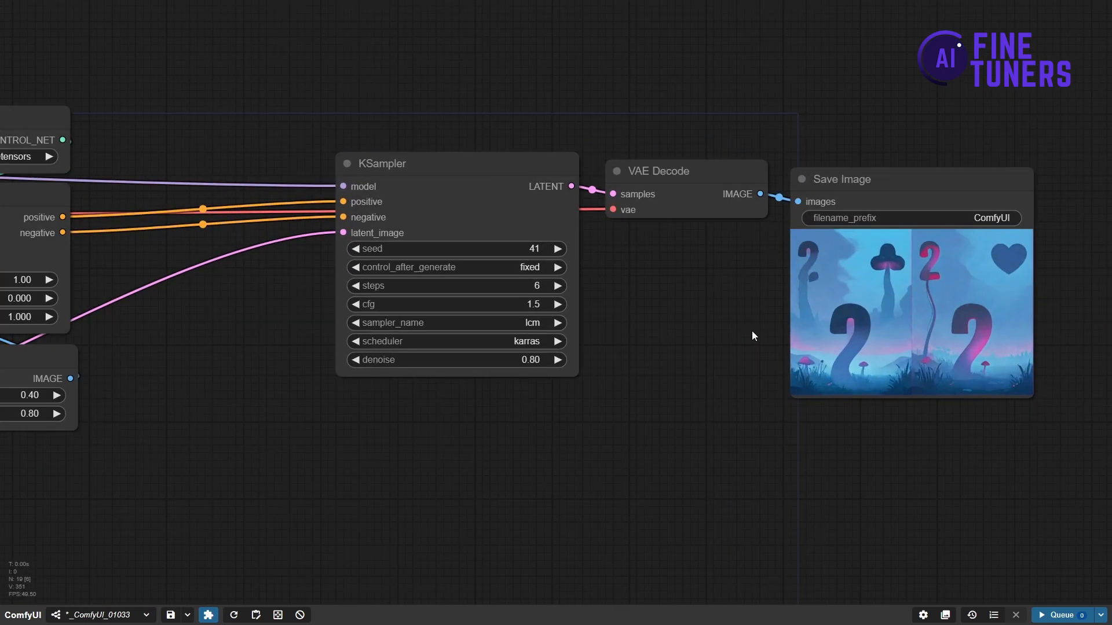
{"action": "left_click_drag", "start_coordinate": [641, 328], "coordinate": [578, 334]}
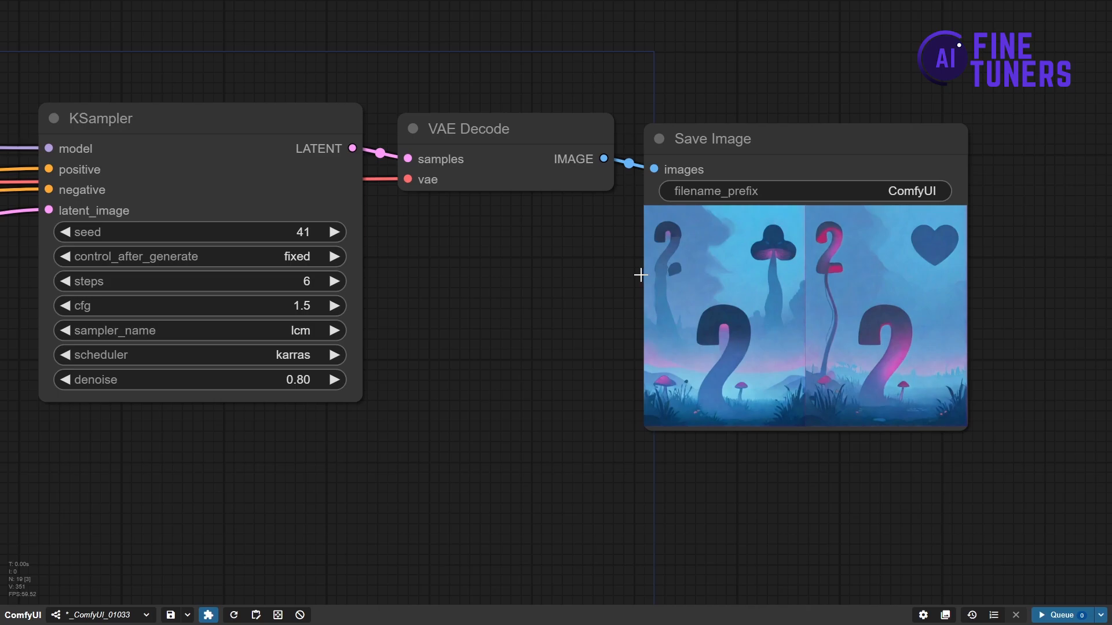
{"action": "scroll", "coordinate": [594, 297], "scroll_direction": "down", "scroll_amount": 6}
{"action": "left_click_drag", "start_coordinate": [569, 318], "coordinate": [762, 332]}
{"action": "left_click_drag", "start_coordinate": [707, 384], "coordinate": [878, 381]}
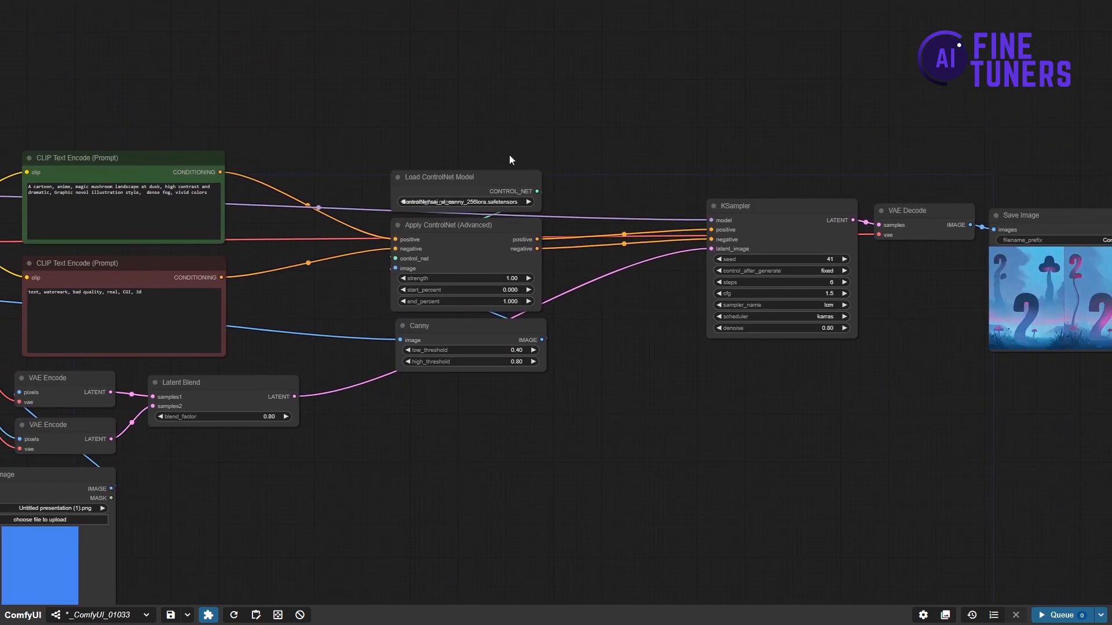
{"action": "left_click_drag", "start_coordinate": [511, 162], "coordinate": [472, 383]}
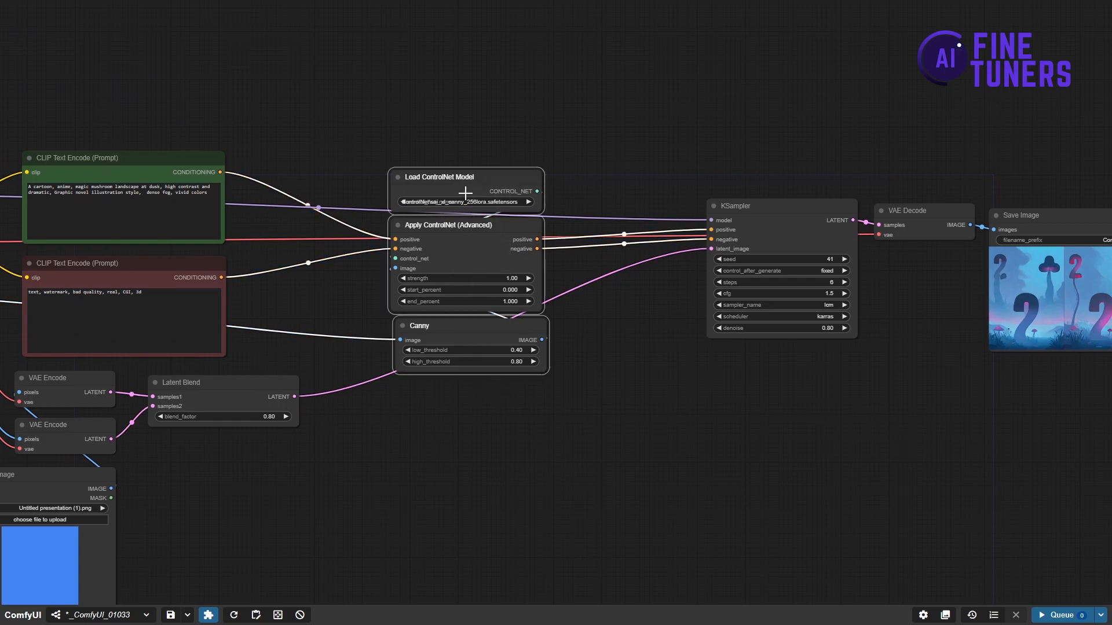
{"action": "left_click_drag", "start_coordinate": [464, 186], "coordinate": [363, 188]}
- Add an IPAdapter Advanced node and place it between Apply ControlNet and KSampler
{"action": "double_click", "coordinate": [575, 130]}
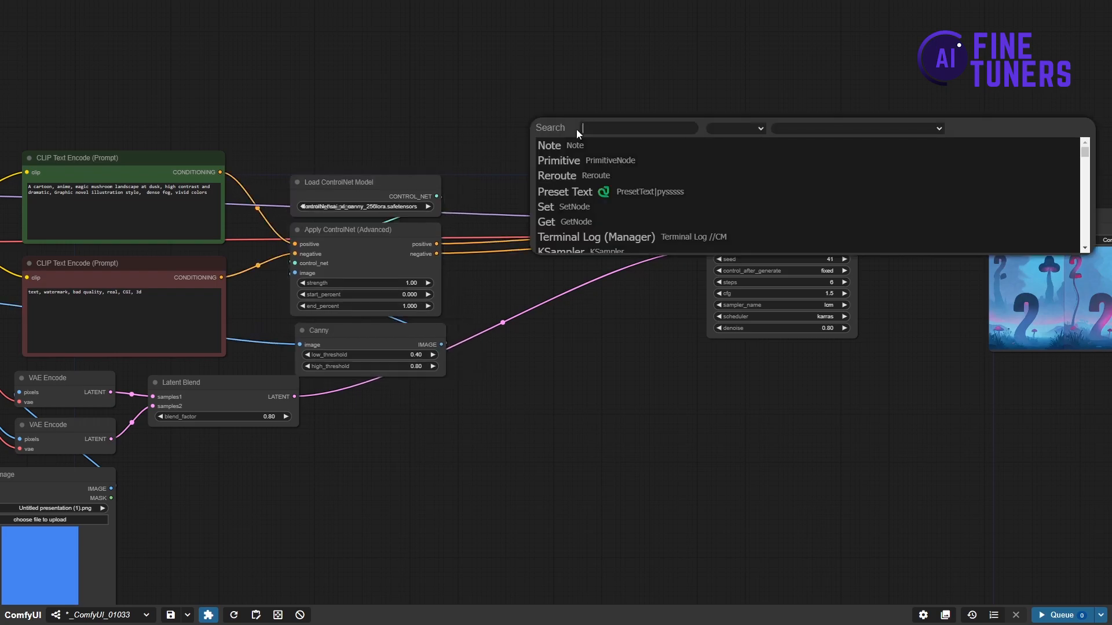
{"action": "type", "text": "ipad"}
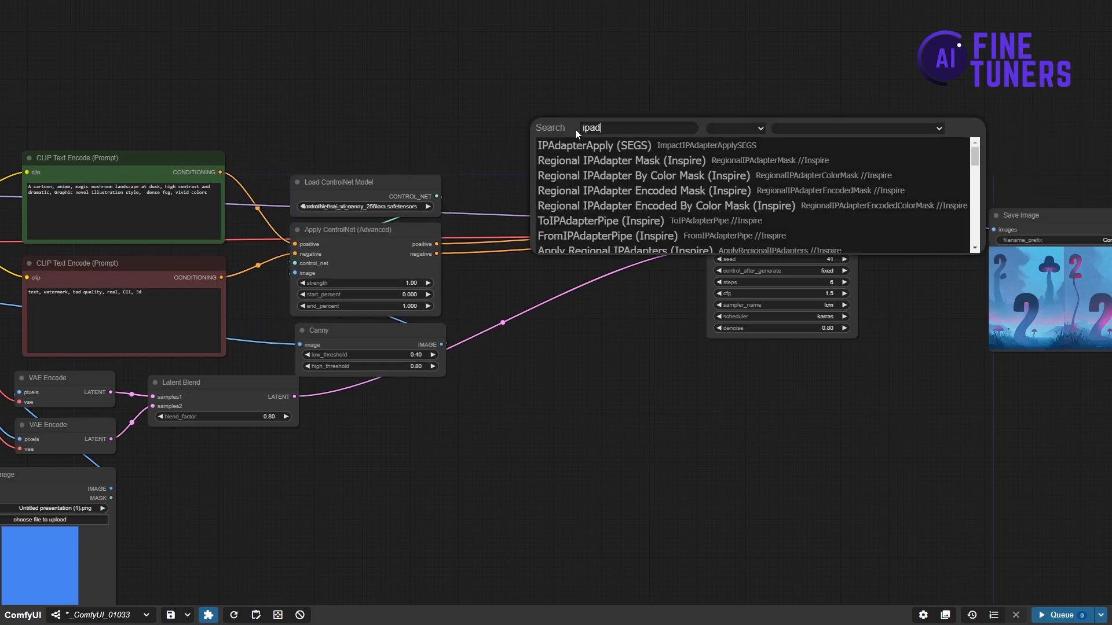
{"action": "type", "text": "apter"}
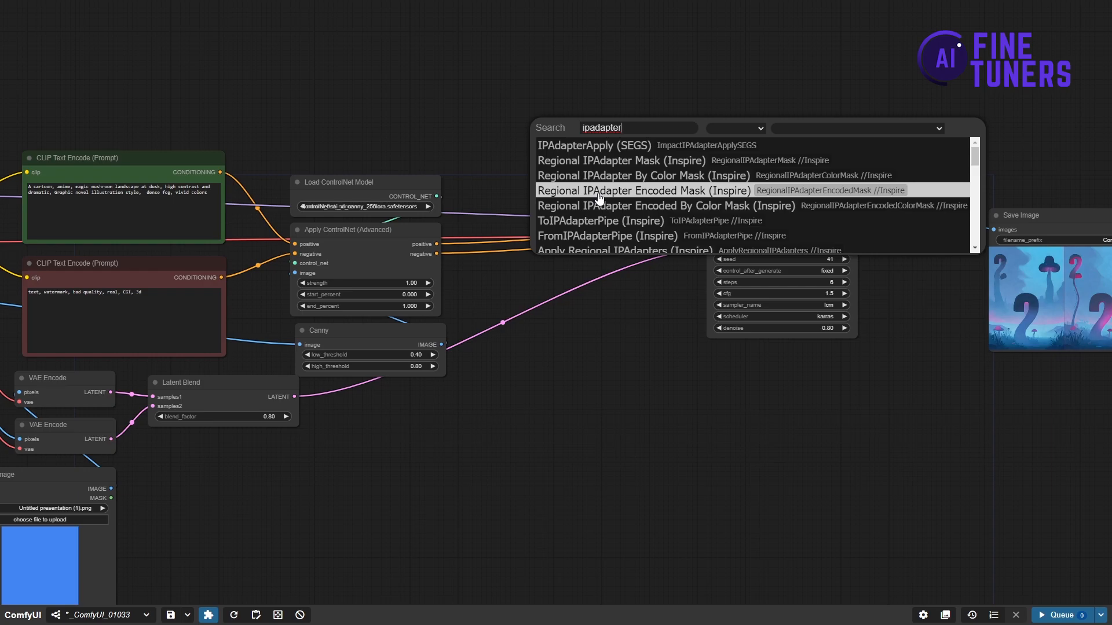
{"action": "type", "text": "adv"}
{"action": "left_click", "coordinate": [606, 145]}
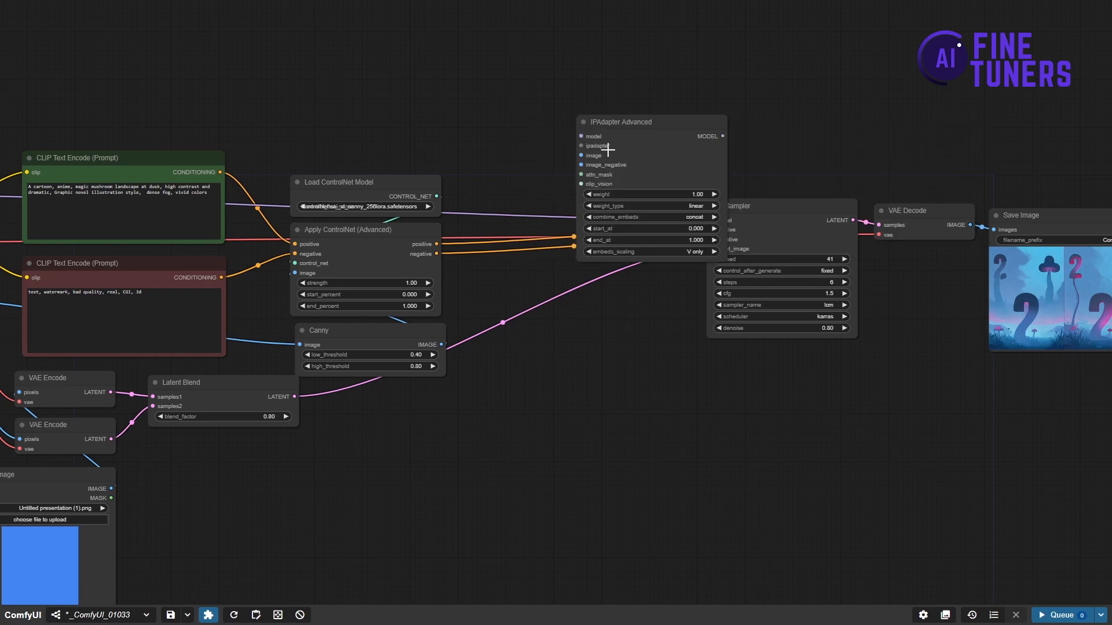
{"action": "left_click_drag", "start_coordinate": [649, 155], "coordinate": [597, 223]}
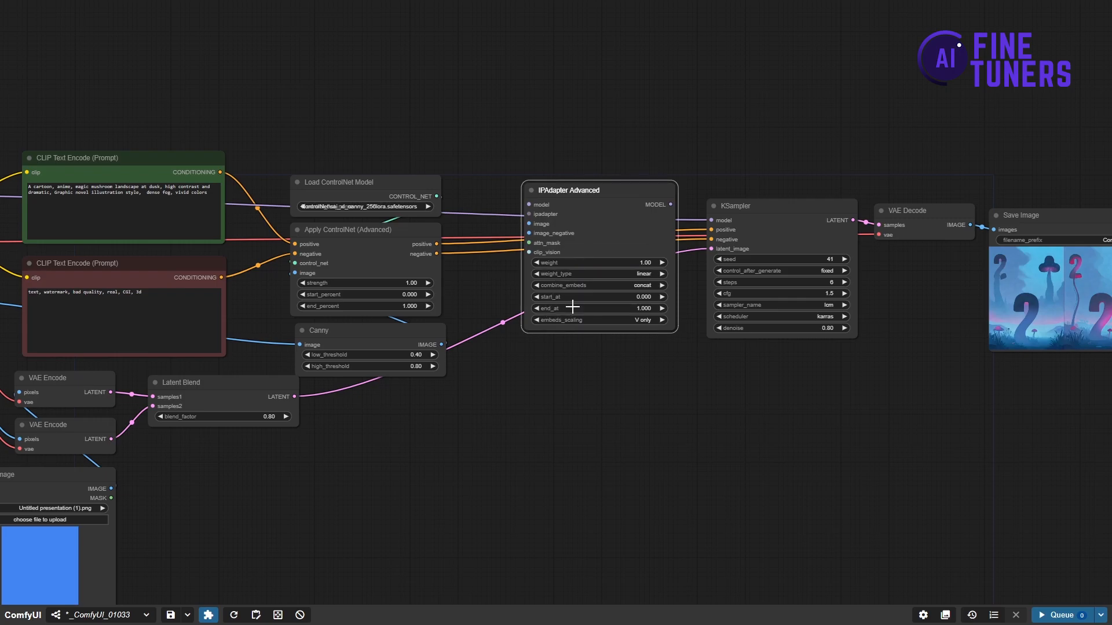
- Add an IPAdapter Unified Loader above IPAdapter Advanced from its ipadapter input and set the preset to PLUS (high strength)
{"action": "left_click_drag", "start_coordinate": [574, 367], "coordinate": [594, 417]}
{"action": "left_click_drag", "start_coordinate": [548, 265], "coordinate": [544, 163]}
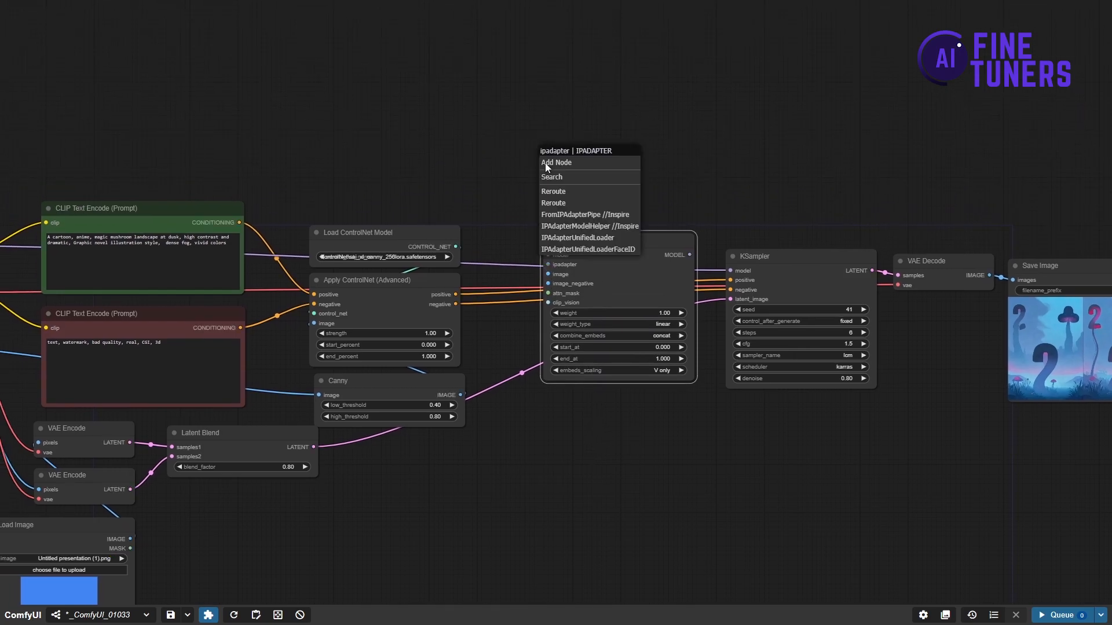
{"action": "left_click", "coordinate": [571, 238]}
{"action": "left_click", "coordinate": [624, 191]}
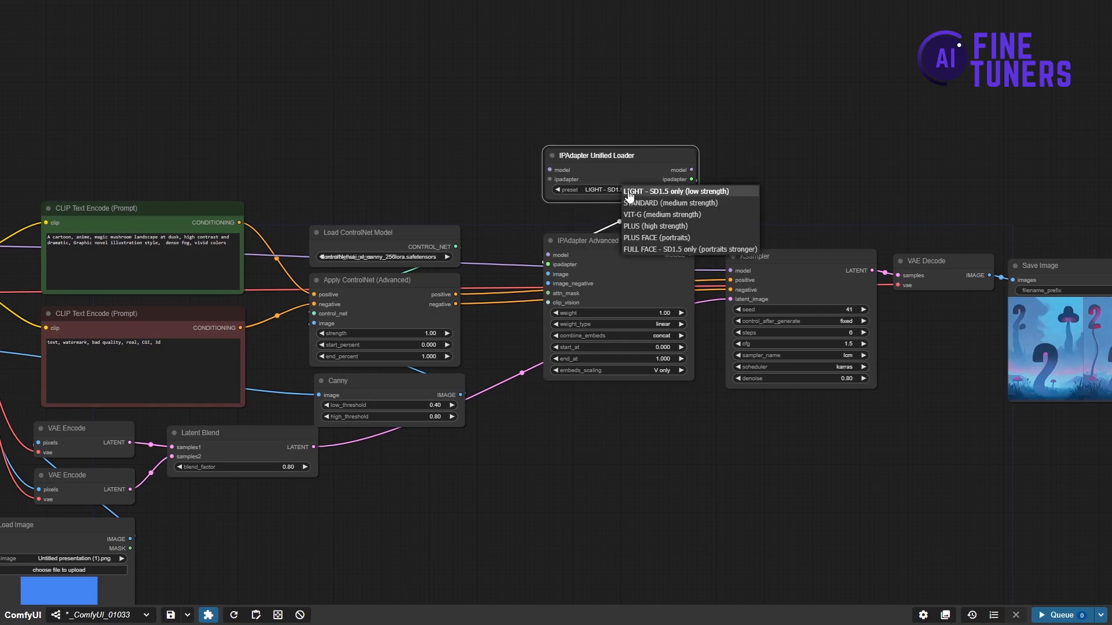
{"action": "left_click", "coordinate": [655, 225]}
{"action": "left_click_drag", "start_coordinate": [625, 159], "coordinate": [625, 182]}
- Route the model connection from the MODEL reroute through IPAdapter Unified Loader and IPAdapter Advanced into KSampler
{"action": "left_click_drag", "start_coordinate": [467, 174], "coordinate": [590, 156]}
{"action": "left_click_drag", "start_coordinate": [118, 225], "coordinate": [662, 177]}
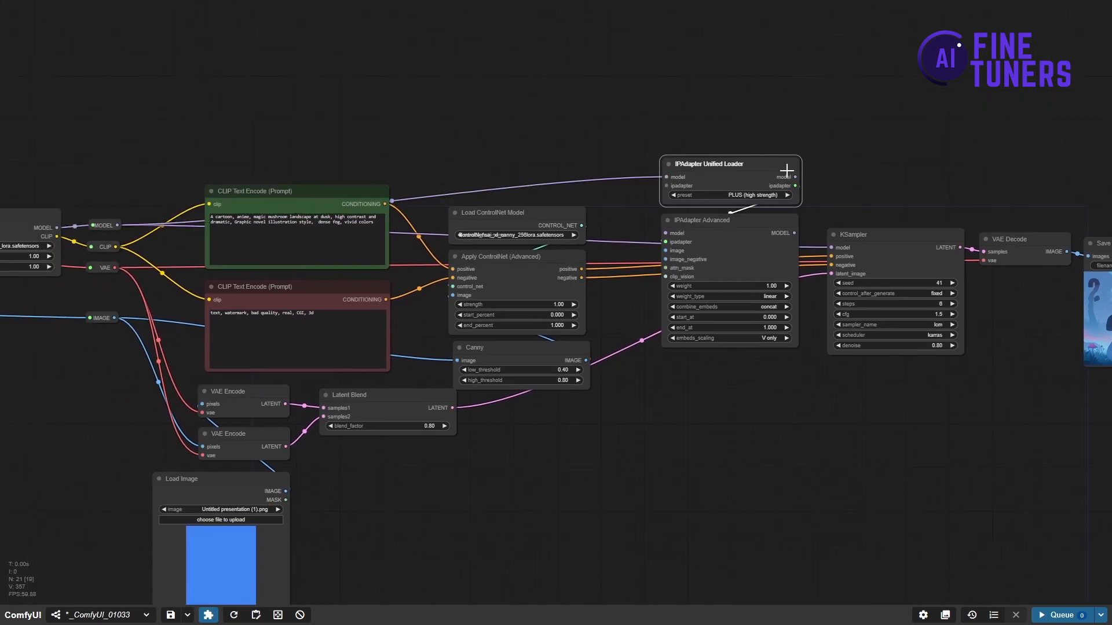
{"action": "left_click_drag", "start_coordinate": [795, 178], "coordinate": [665, 233]}
{"action": "left_click_drag", "start_coordinate": [796, 233], "coordinate": [829, 247]}
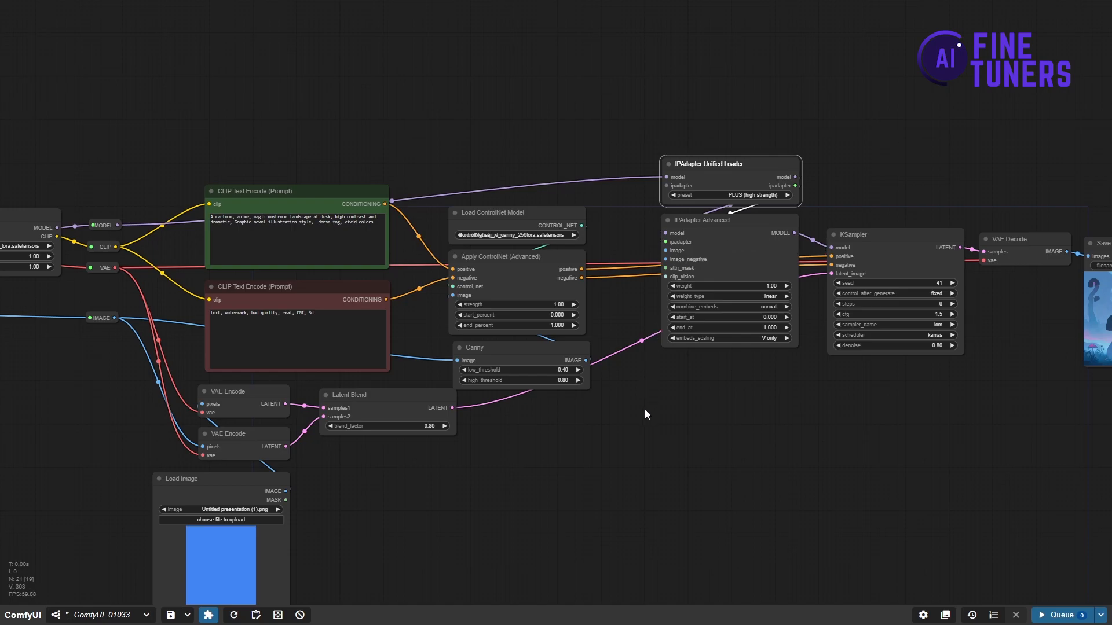
- Connect the IMAGE reroute to the image input of IPAdapter Advanced
{"action": "left_click_drag", "start_coordinate": [617, 411], "coordinate": [818, 394]}
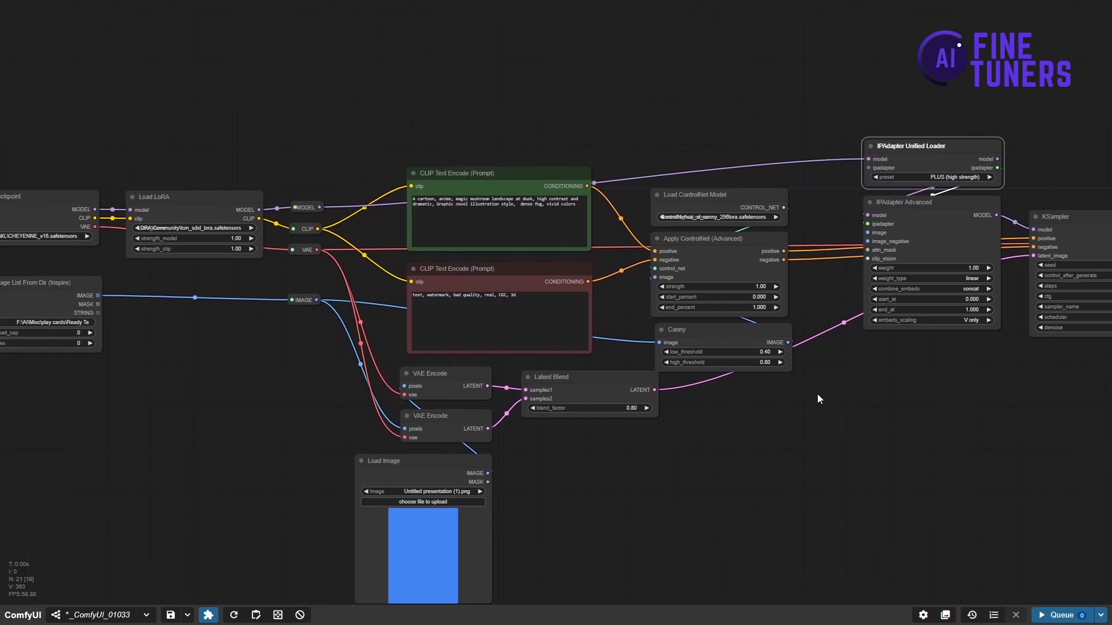
{"action": "scroll", "coordinate": [265, 394], "scroll_direction": "down", "scroll_amount": 1}
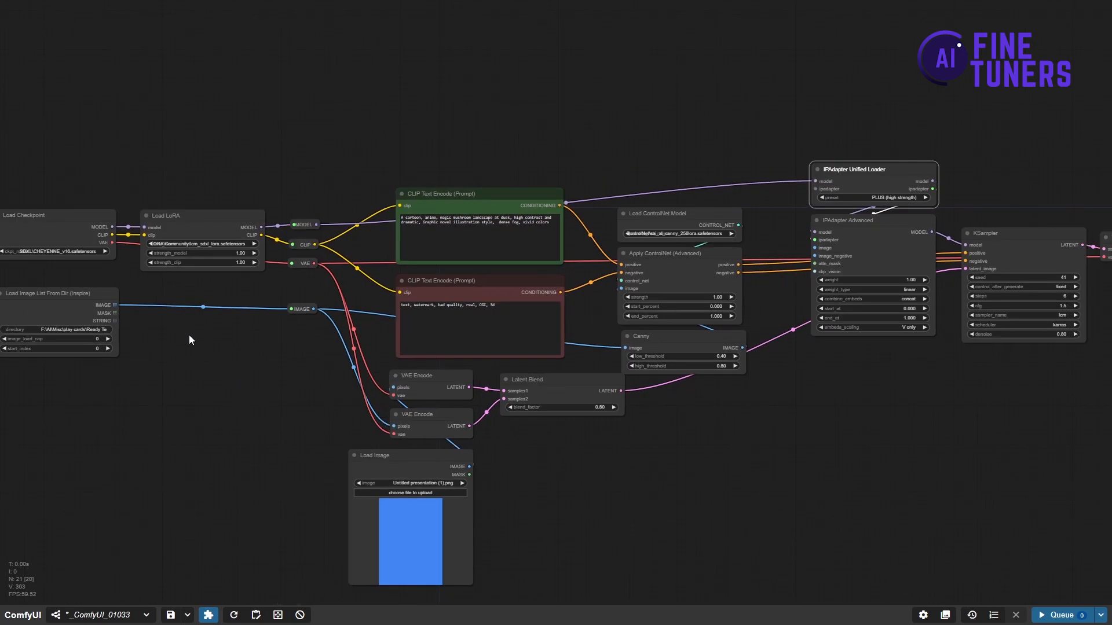
{"action": "left_click_drag", "start_coordinate": [224, 337], "coordinate": [105, 345]}
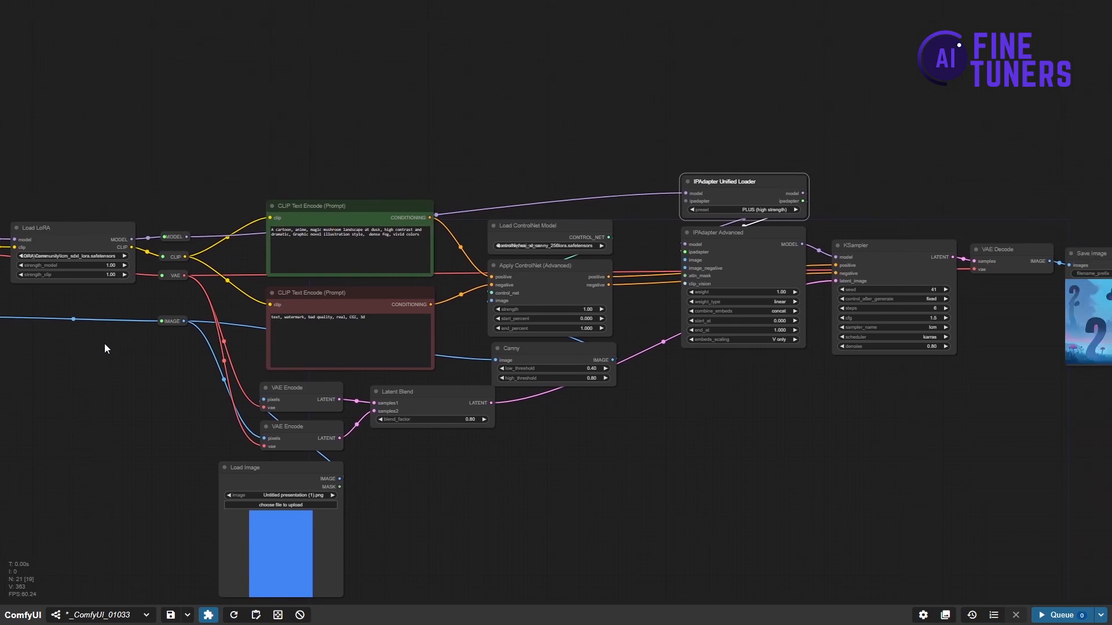
{"action": "left_click_drag", "start_coordinate": [184, 322], "coordinate": [685, 261]}
{"action": "scroll", "coordinate": [687, 346], "scroll_direction": "up", "scroll_amount": 5}
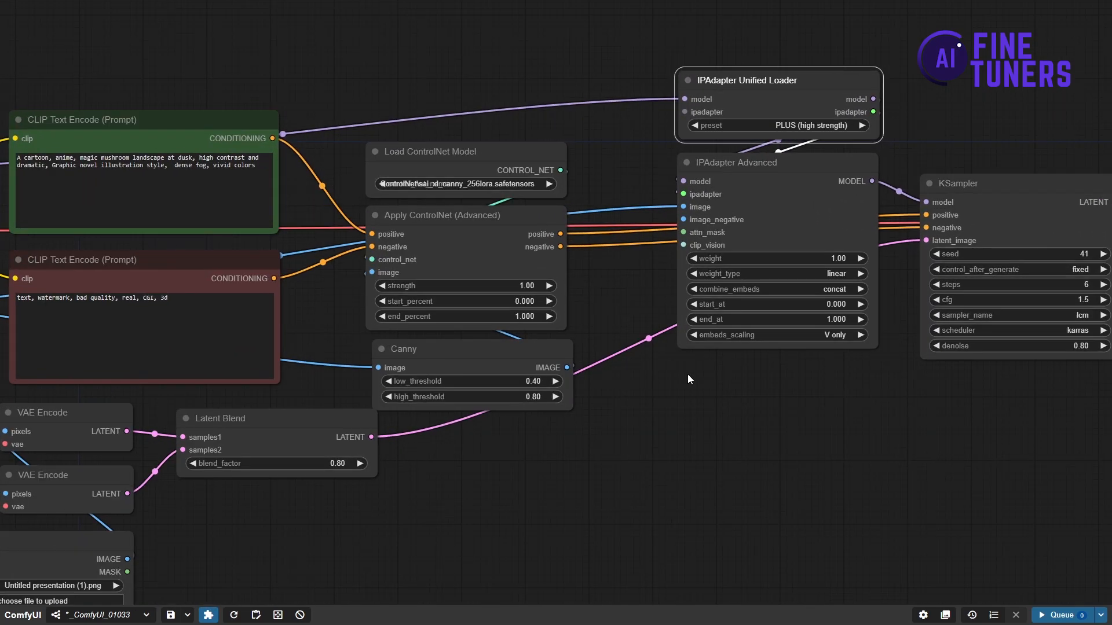
- Switch to File Explorer and examine the Red_2_of_hearts card template at full size, then close the image and the folder window
{"action": "scroll", "coordinate": [687, 377], "scroll_direction": "down", "scroll_amount": 4}
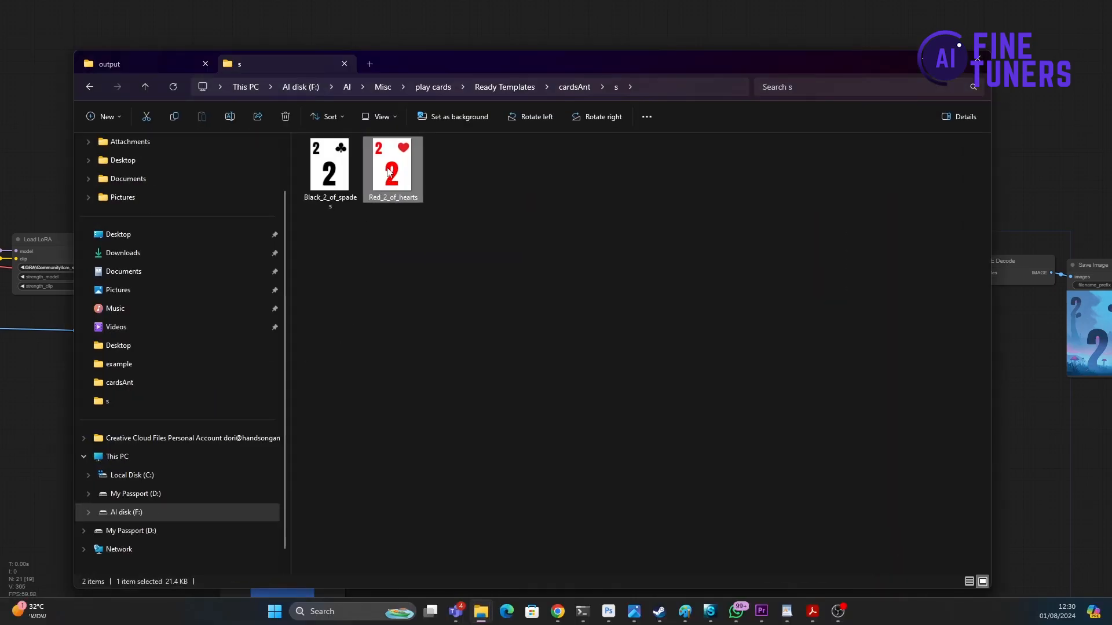
{"action": "double_click", "coordinate": [387, 174]}
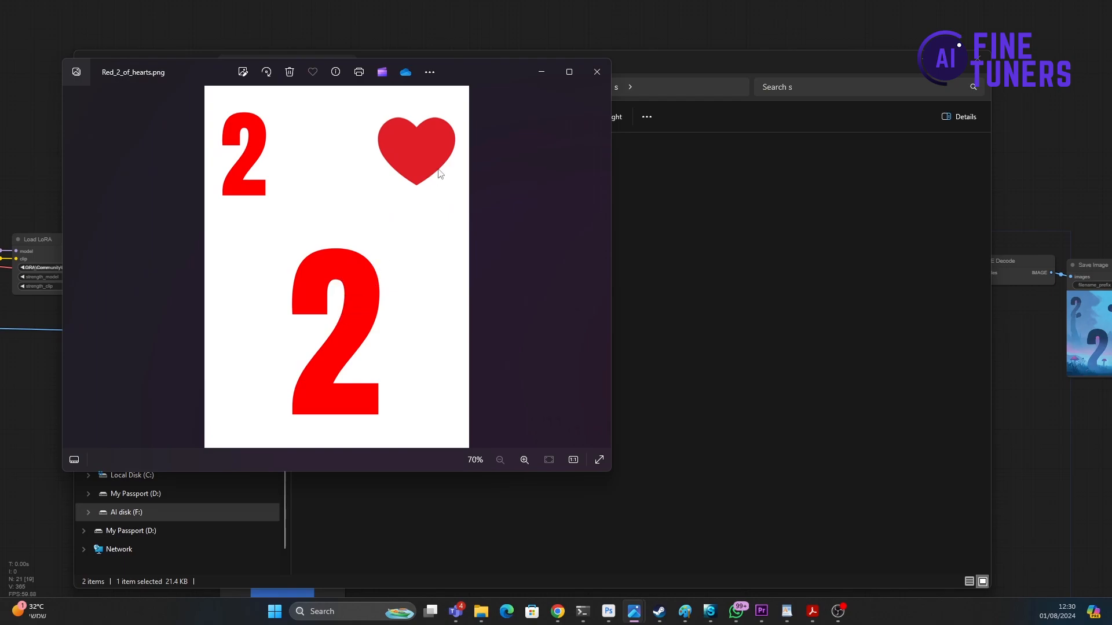
{"action": "left_click", "coordinate": [593, 70]}
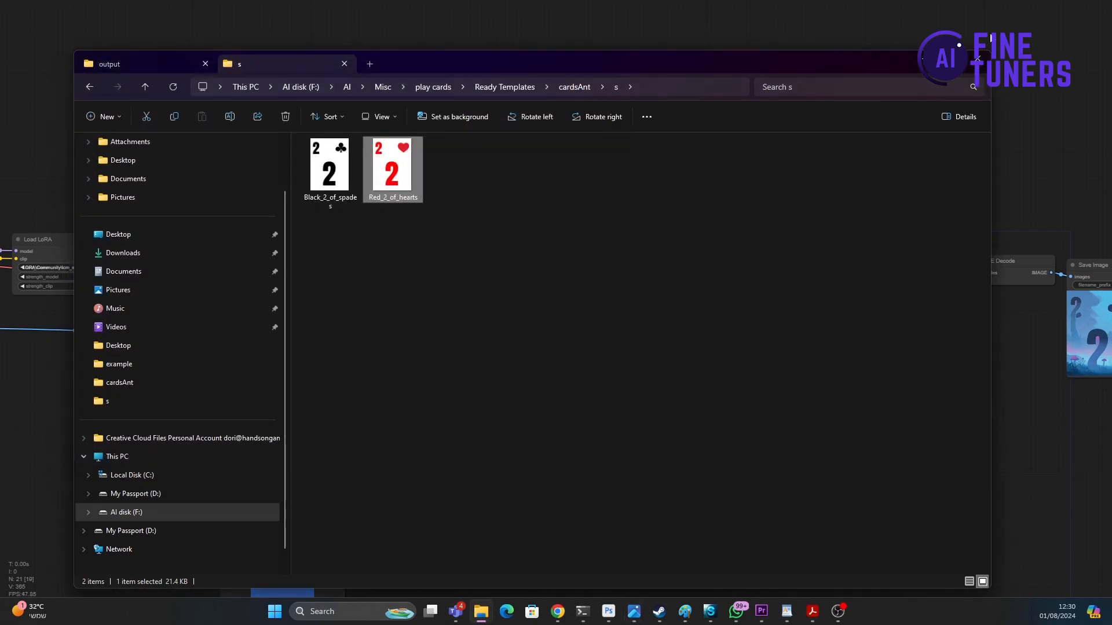
{"action": "left_click", "coordinate": [921, 60]}
- Add a Convert Image to Mask node beneath IPAdapter Advanced and connect the IMAGE reroute to its image input
{"action": "left_click_drag", "start_coordinate": [460, 503], "coordinate": [539, 396]}
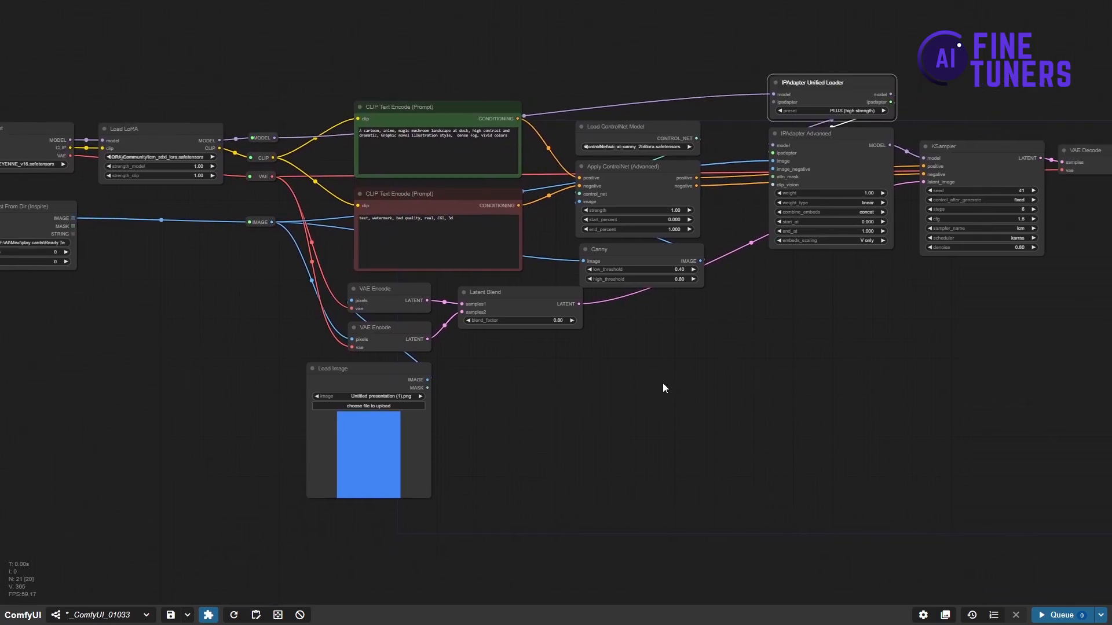
{"action": "double_click", "coordinate": [724, 344]}
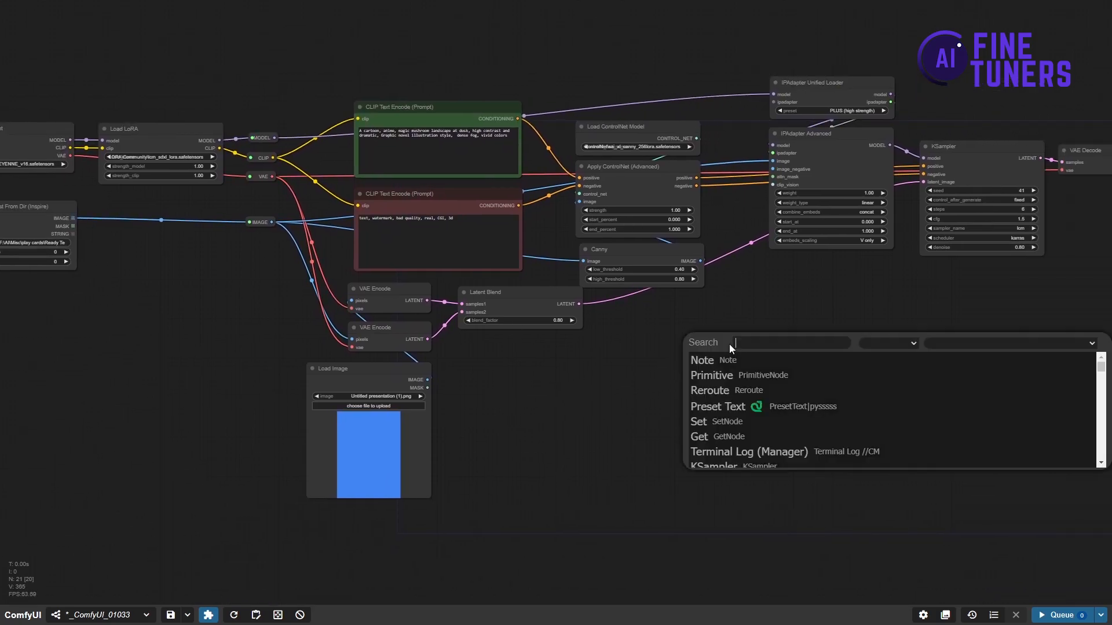
{"action": "type", "text": "ima"}
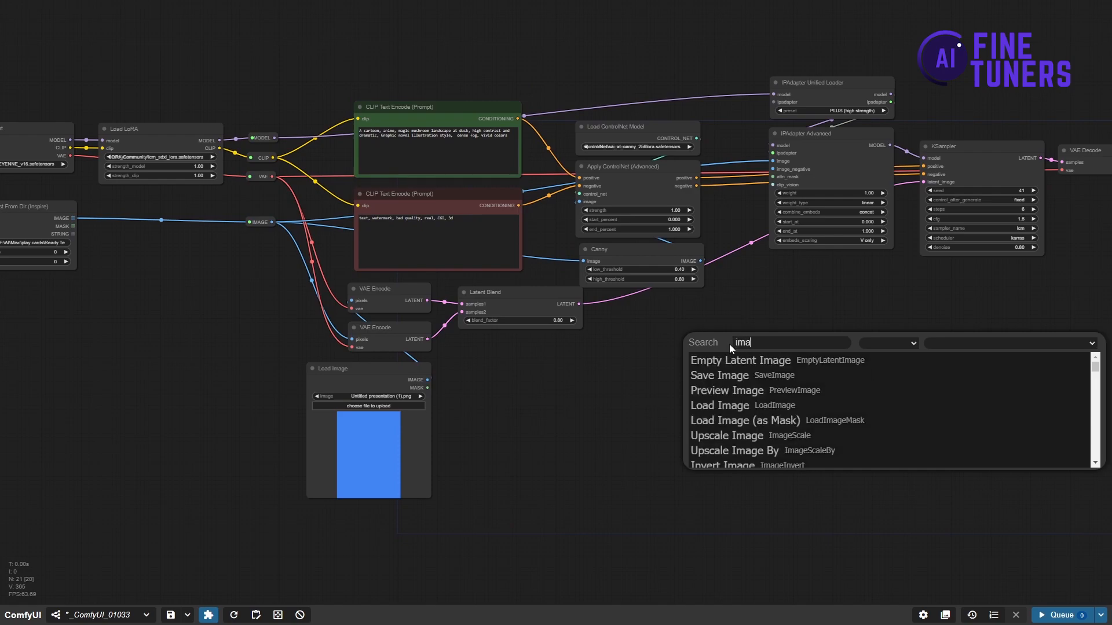
{"action": "type", "text": "ge to"}
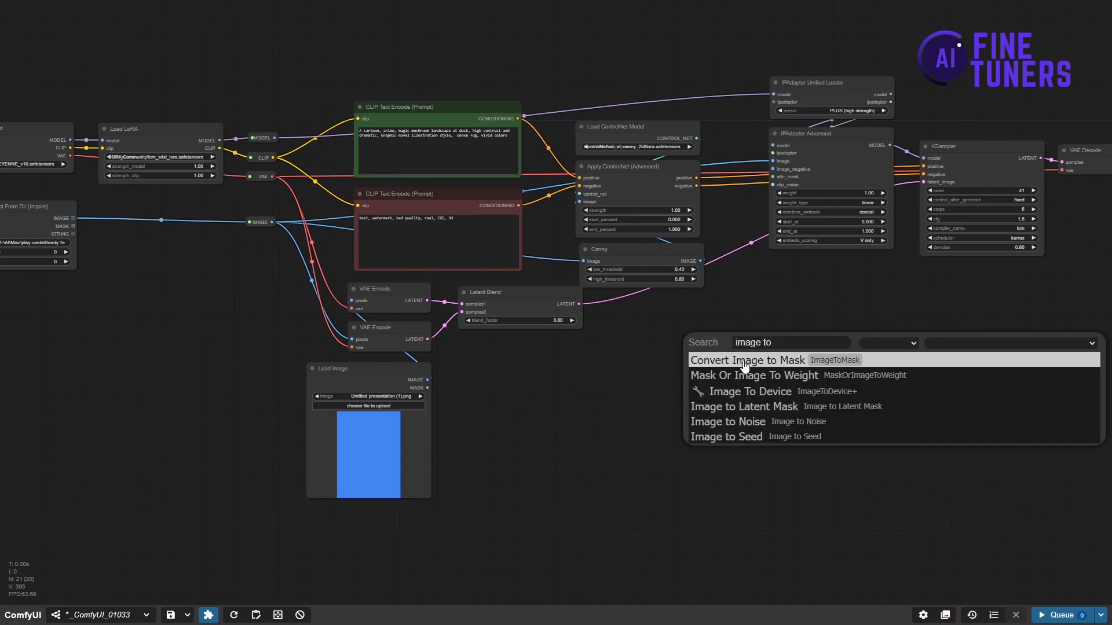
{"action": "left_click", "coordinate": [744, 360]}
{"action": "left_click_drag", "start_coordinate": [745, 351], "coordinate": [782, 284]}
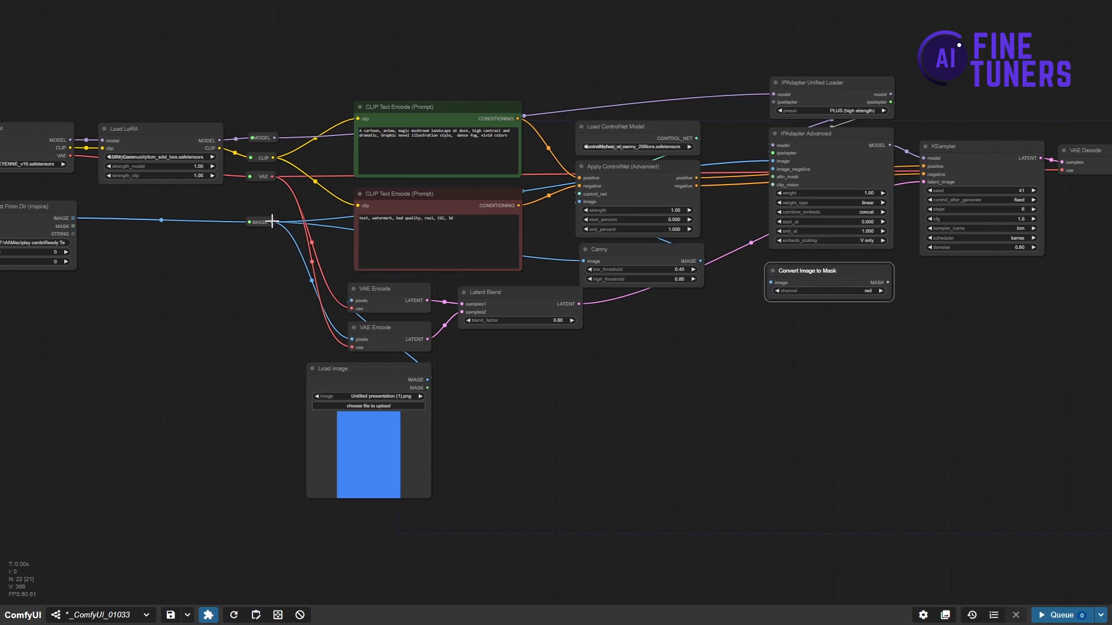
{"action": "left_click_drag", "start_coordinate": [272, 222], "coordinate": [767, 282]}
- Set the channel of Convert Image to Mask to green
{"action": "scroll", "coordinate": [798, 334], "scroll_direction": "up", "scroll_amount": 8}
{"action": "left_click_drag", "start_coordinate": [819, 318], "coordinate": [504, 362]}
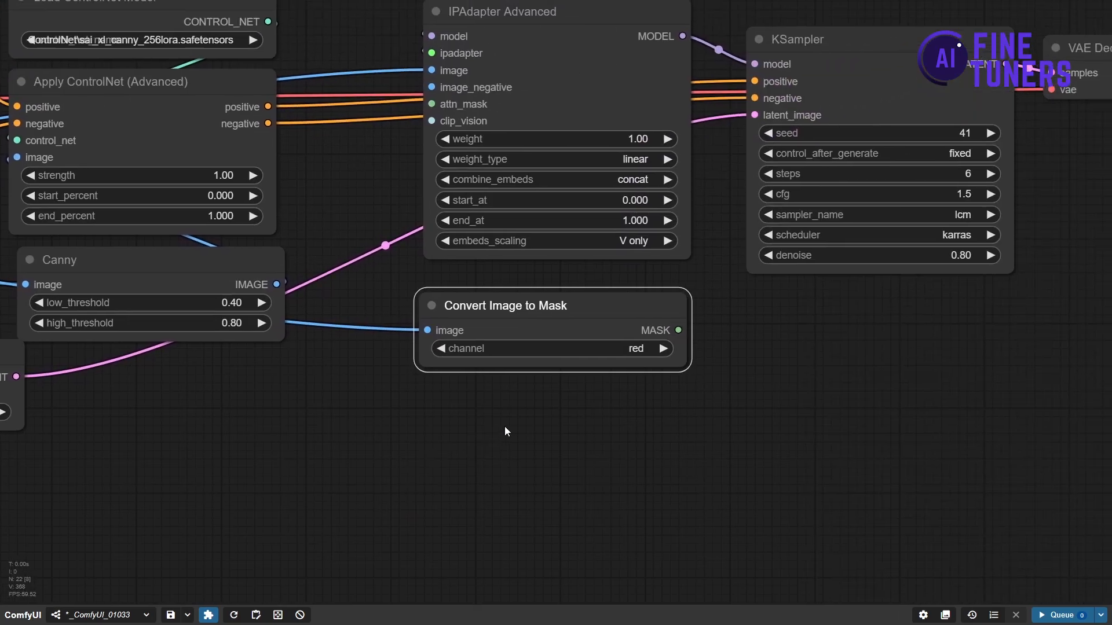
{"action": "left_click", "coordinate": [632, 350]}
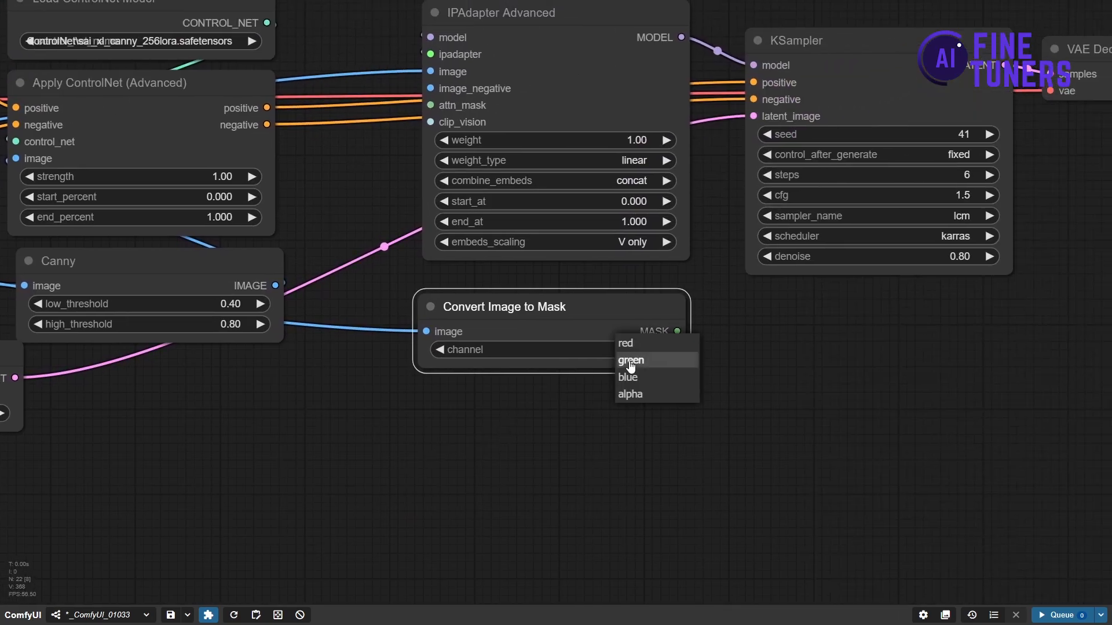
{"action": "left_click", "coordinate": [631, 360]}
- Add a Mask Preview node below Convert Image to Mask and connect the MASK output to it
{"action": "scroll", "coordinate": [482, 410], "scroll_direction": "down", "scroll_amount": 5}
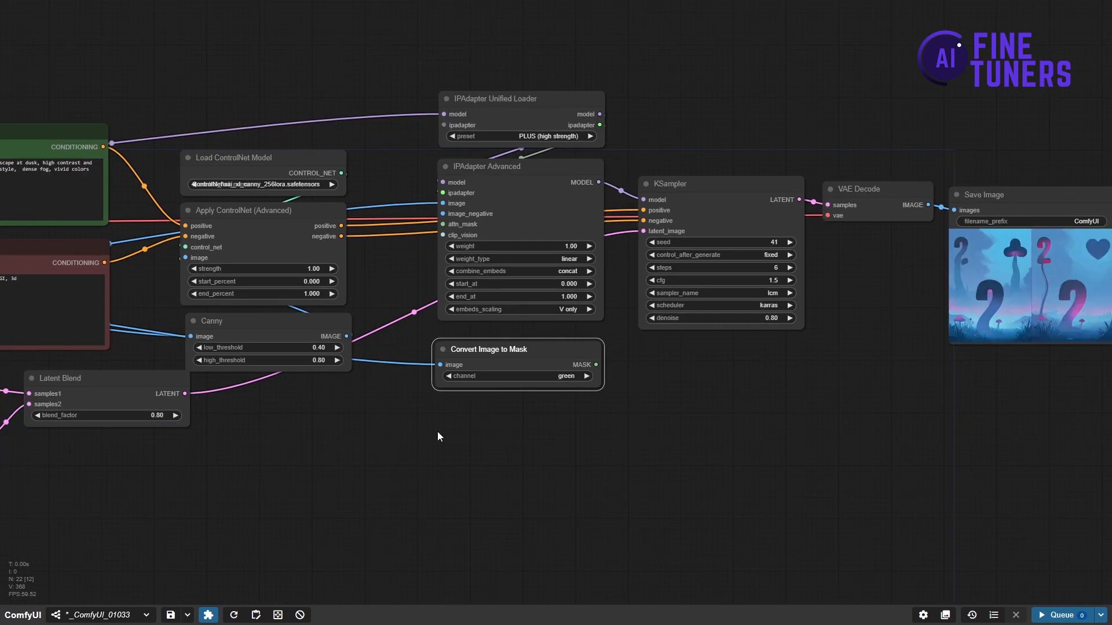
{"action": "left_click_drag", "start_coordinate": [452, 429], "coordinate": [471, 366]}
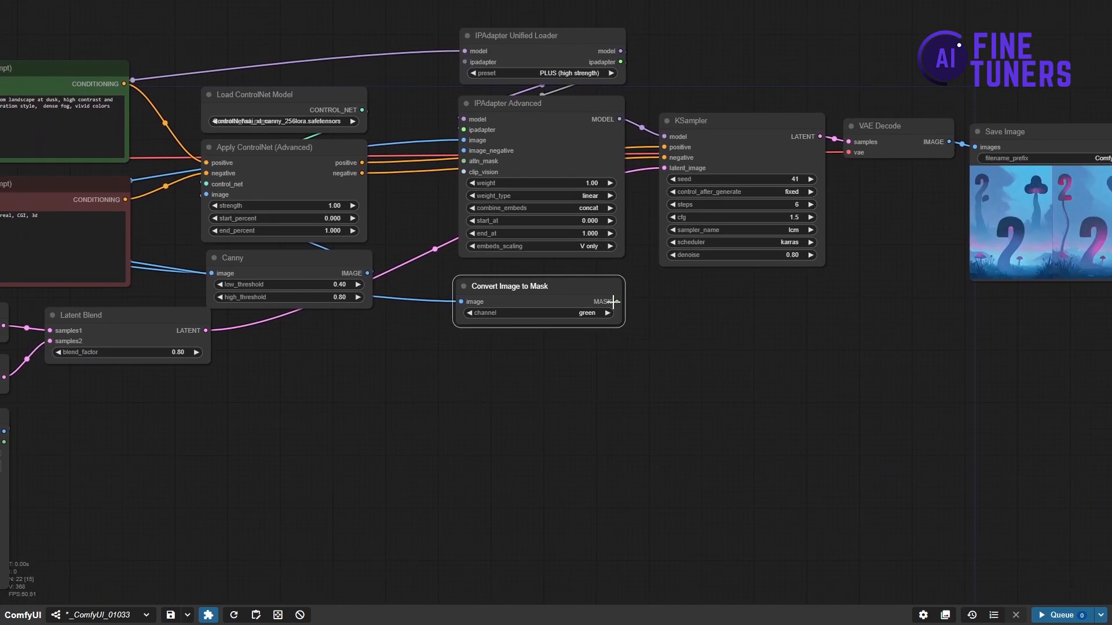
{"action": "double_click", "coordinate": [544, 433]}
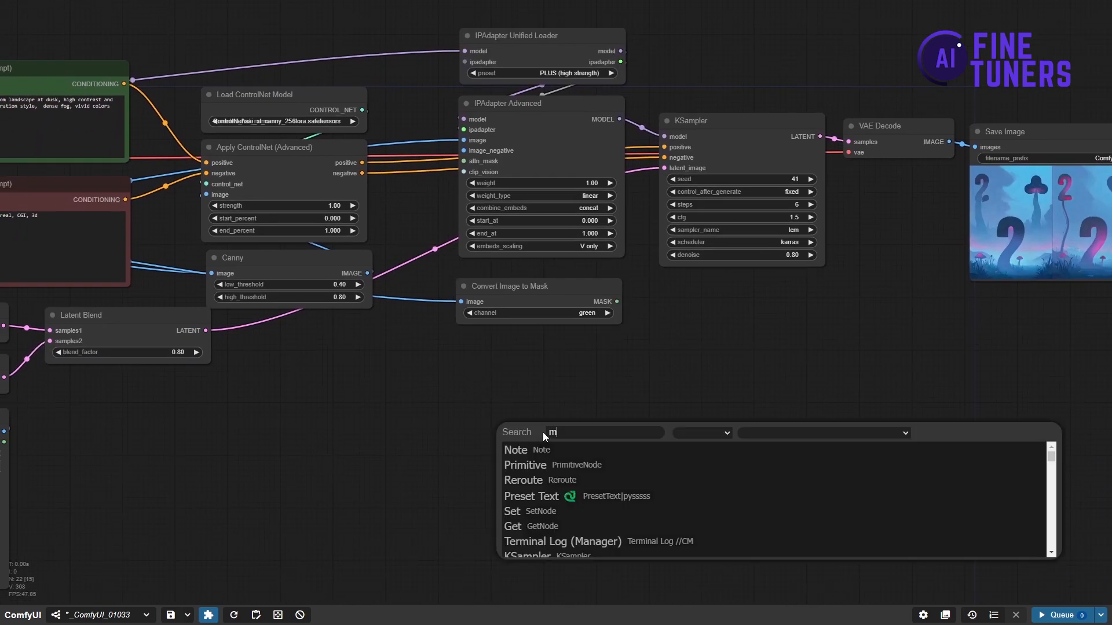
{"action": "type", "text": "masd"}
{"action": "key", "text": "BackSpace"}
{"action": "type", "text": "k p"}
{"action": "left_click", "coordinate": [544, 450]}
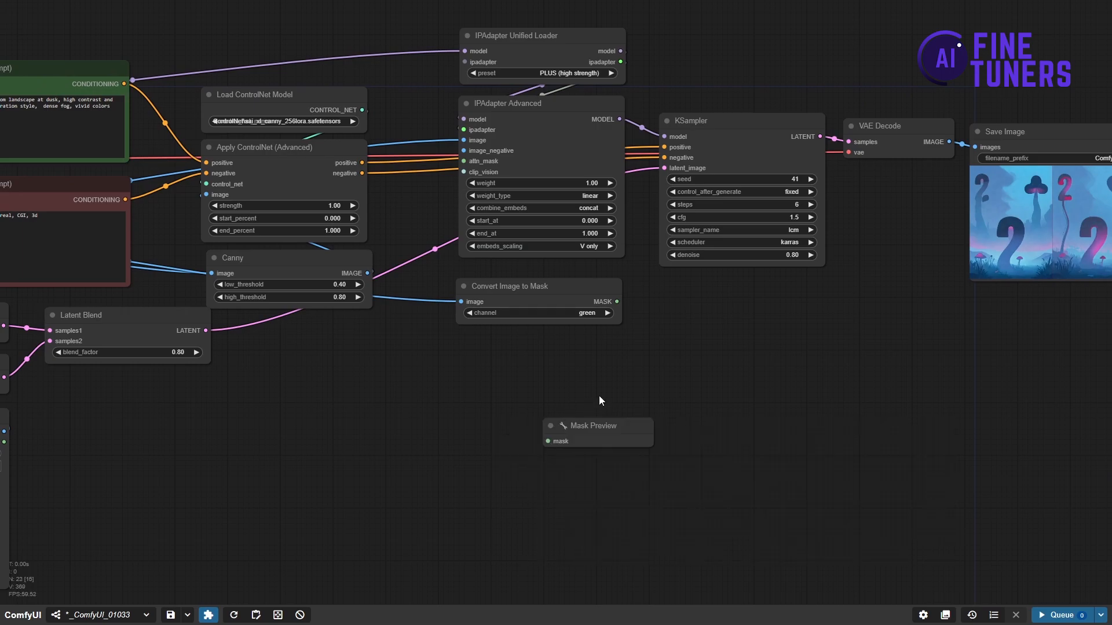
{"action": "left_click_drag", "start_coordinate": [593, 421], "coordinate": [548, 363]}
{"action": "left_click_drag", "start_coordinate": [618, 301], "coordinate": [507, 382]}
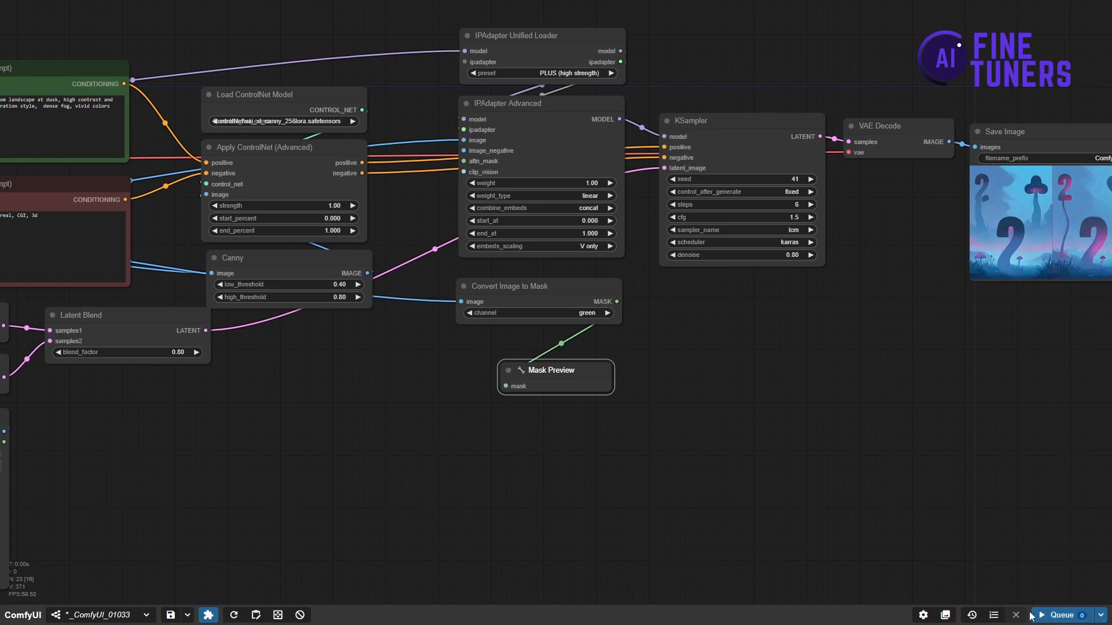
- Queue the workflow and inspect the card mask in Mask Preview
{"action": "left_click", "coordinate": [1042, 616]}
{"action": "scroll", "coordinate": [631, 393], "scroll_direction": "up", "scroll_amount": 4}
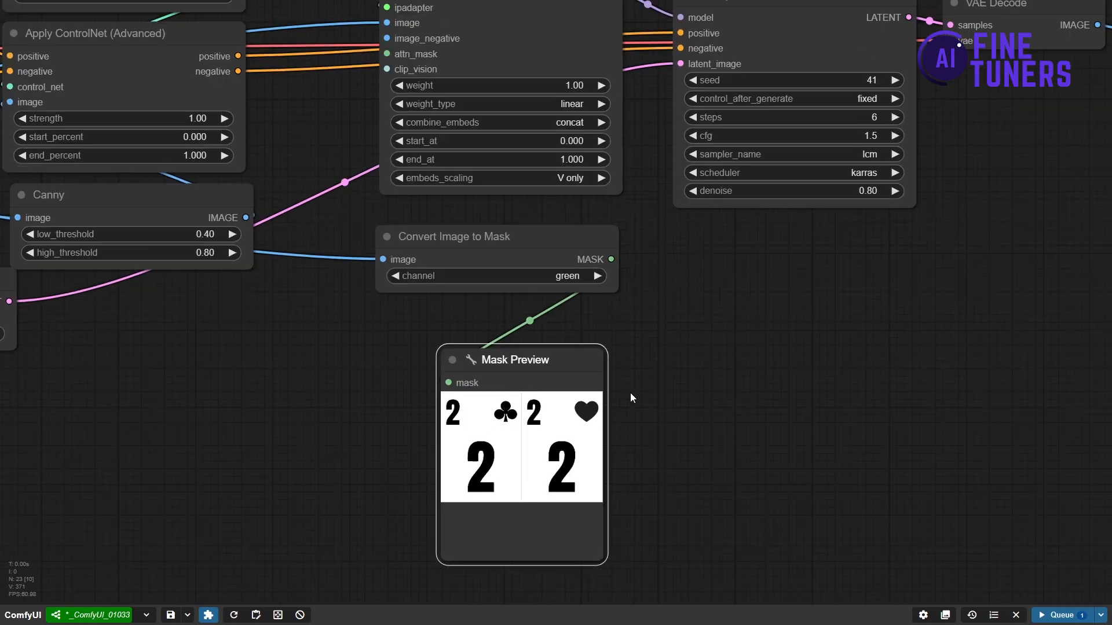
{"action": "scroll", "coordinate": [630, 394], "scroll_direction": "up", "scroll_amount": 4}
{"action": "scroll", "coordinate": [631, 394], "scroll_direction": "down", "scroll_amount": 2}
{"action": "left_click_drag", "start_coordinate": [630, 395], "coordinate": [684, 341]}
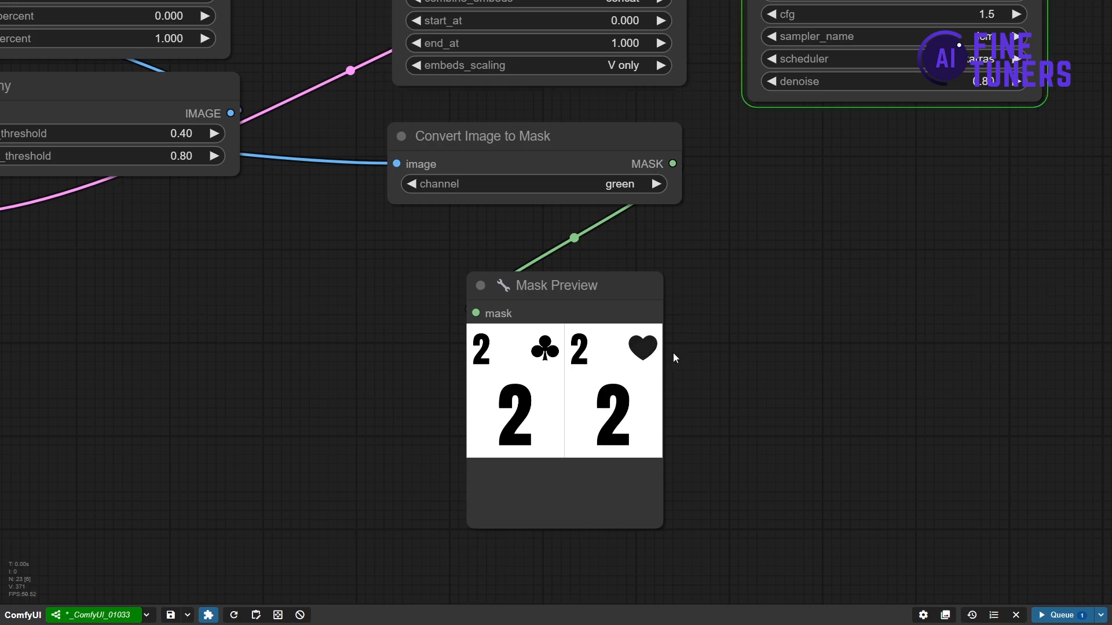
{"action": "scroll", "coordinate": [708, 324], "scroll_direction": "down", "scroll_amount": 2}
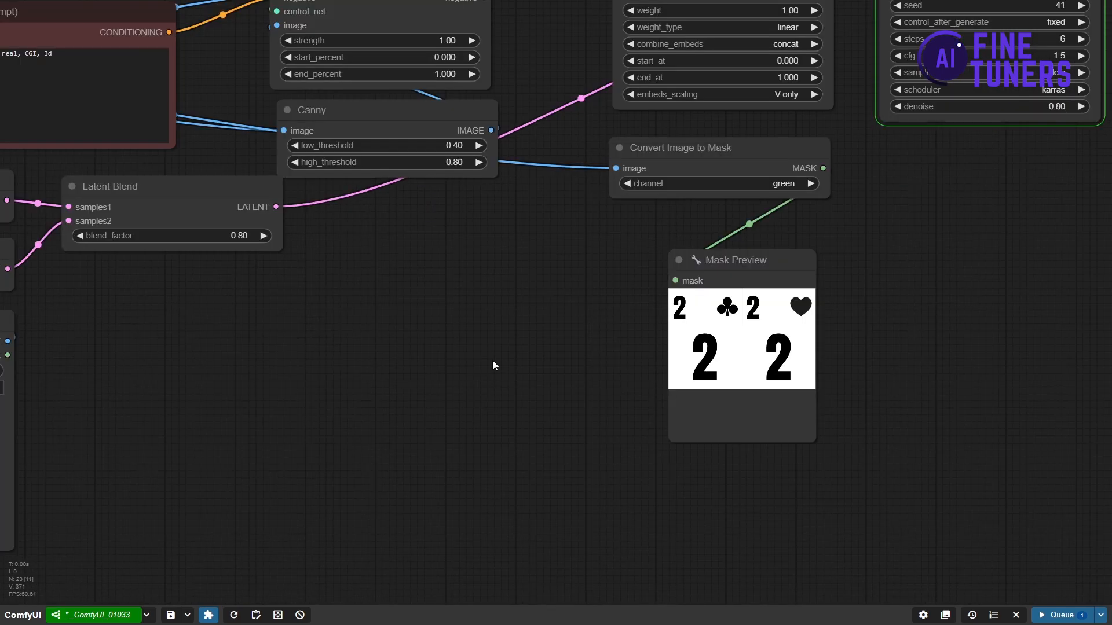
- Add a Load Image node to the left of Mask Preview
{"action": "double_click", "coordinate": [493, 365]}
{"action": "type", "text": "load im"}
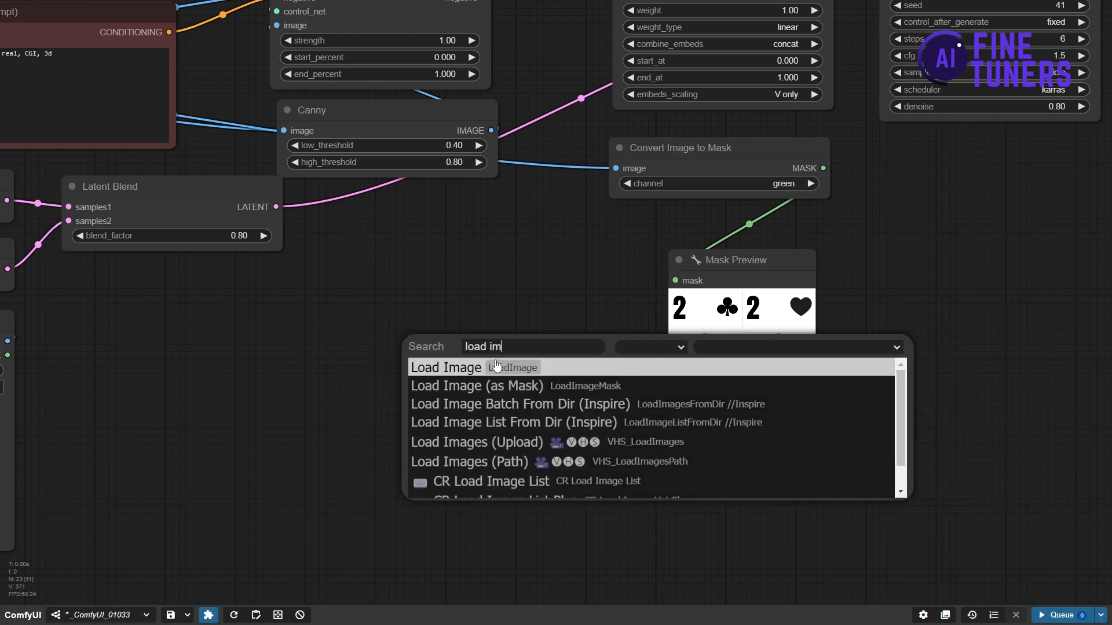
{"action": "key", "text": "Return"}
{"action": "left_click_drag", "start_coordinate": [565, 359], "coordinate": [446, 305]}
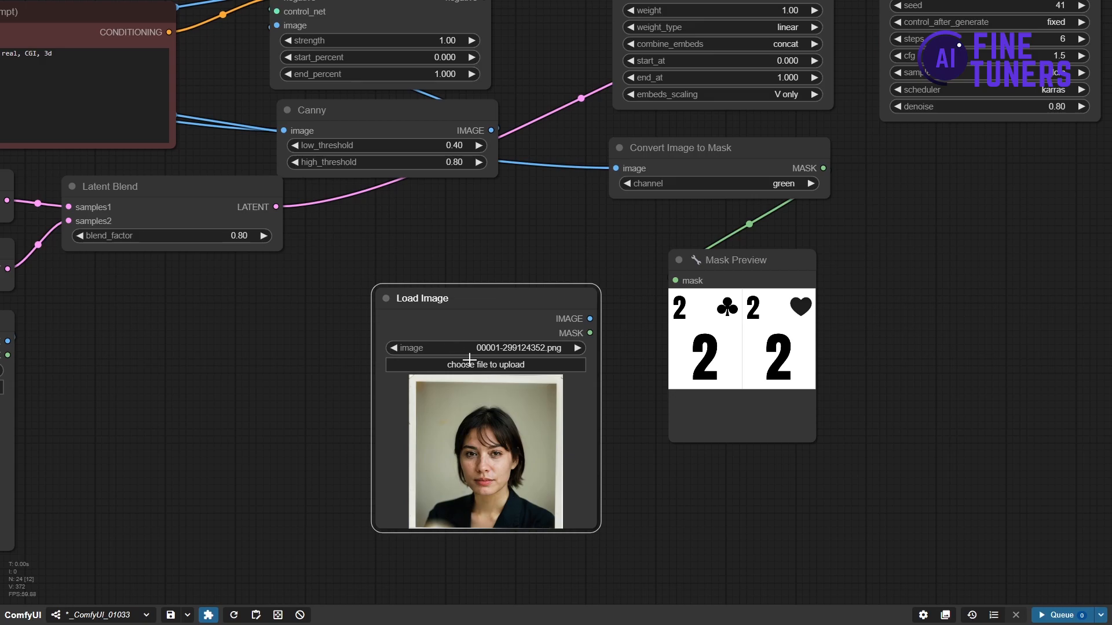
- Paint a cross-shaped mask over the portrait's face in the MaskEditor and save it to the Load Image node
{"action": "right_click", "coordinate": [483, 421]}
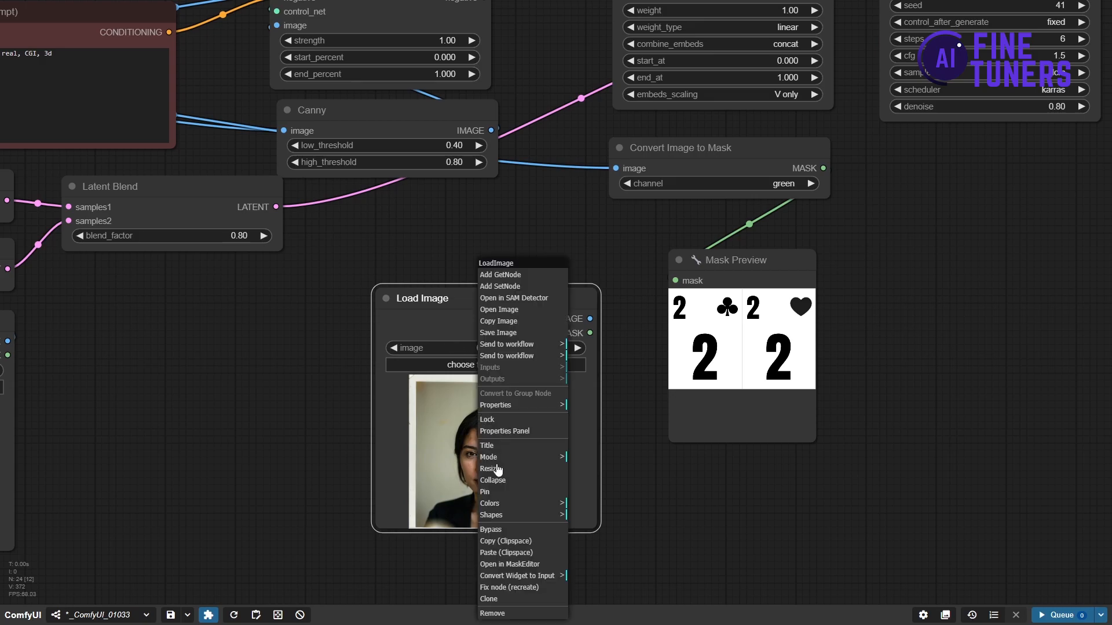
{"action": "left_click", "coordinate": [504, 564]}
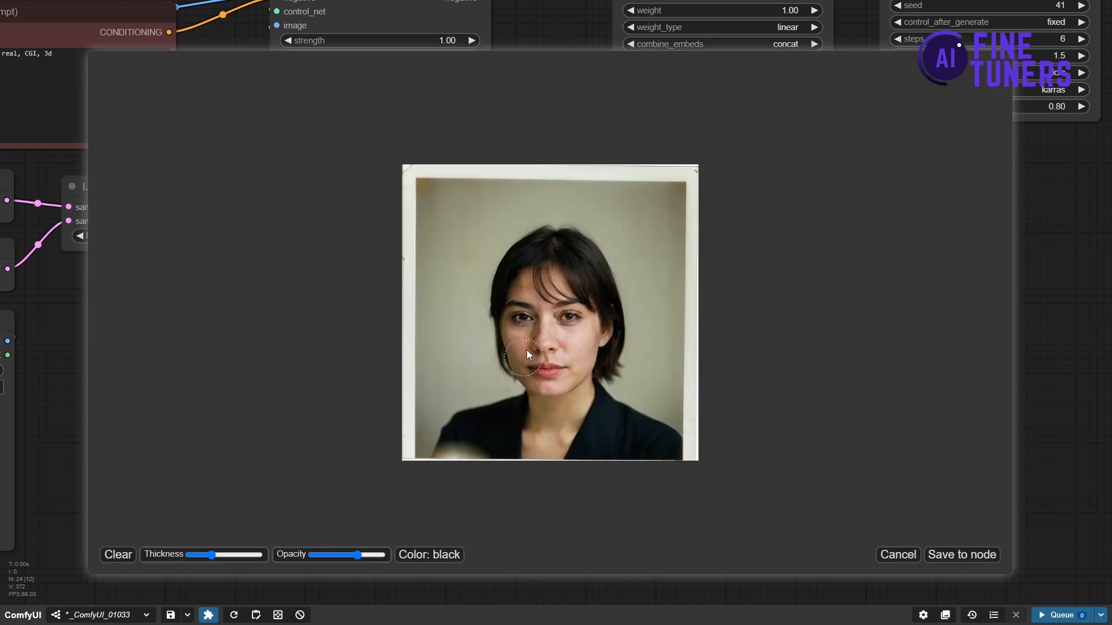
{"action": "left_click_drag", "start_coordinate": [479, 330], "coordinate": [584, 325]}
{"action": "left_click_drag", "start_coordinate": [540, 232], "coordinate": [544, 371]}
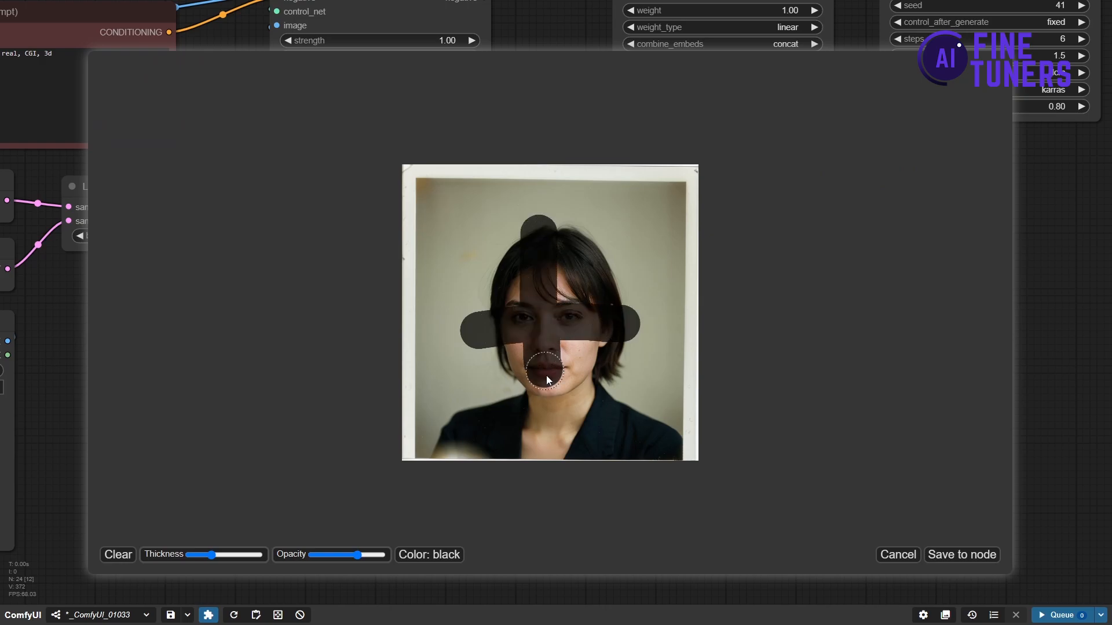
{"action": "left_click", "coordinate": [941, 556]}
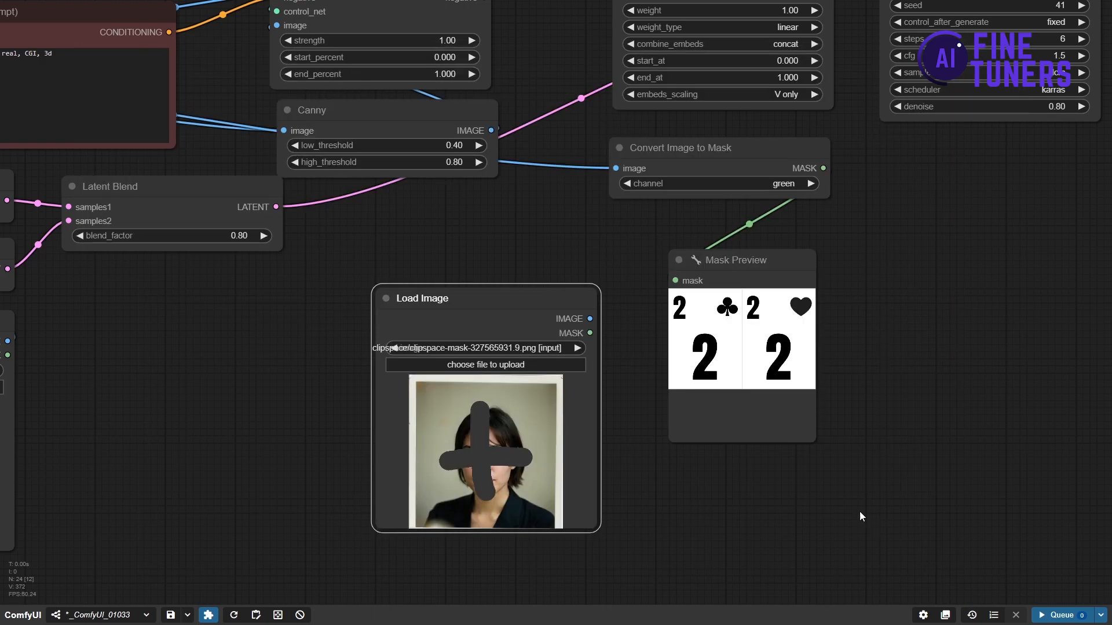
- Connect the portrait Load Image node's MASK output to Mask Preview and queue the workflow
{"action": "left_click_drag", "start_coordinate": [590, 333], "coordinate": [675, 280]}
{"action": "left_click", "coordinate": [1060, 615]}
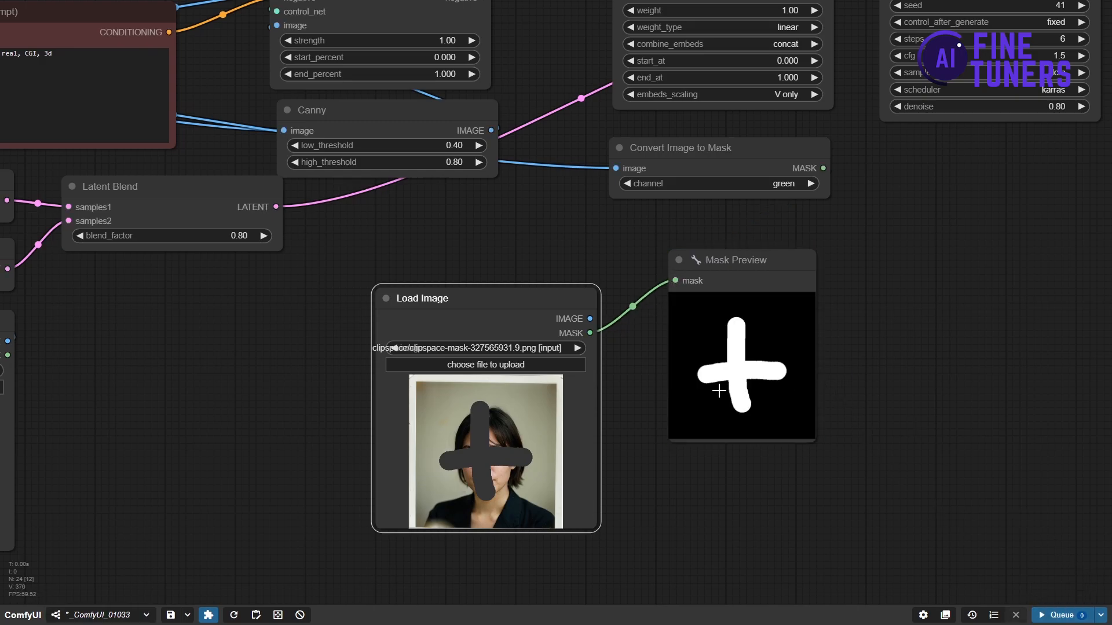
- Preview the Convert Image to Mask output in Mask Preview again and delete the portrait Load Image node
{"action": "left_click_drag", "start_coordinate": [823, 168], "coordinate": [675, 280]}
{"action": "left_click", "coordinate": [1057, 615]}
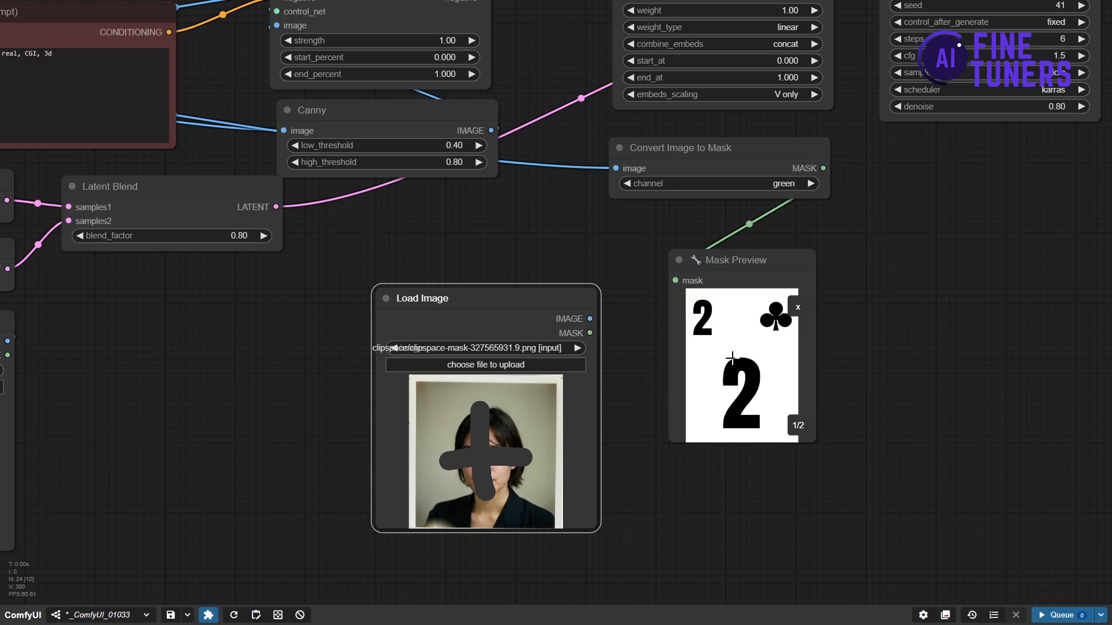
{"action": "left_click_drag", "start_coordinate": [923, 317], "coordinate": [723, 368]}
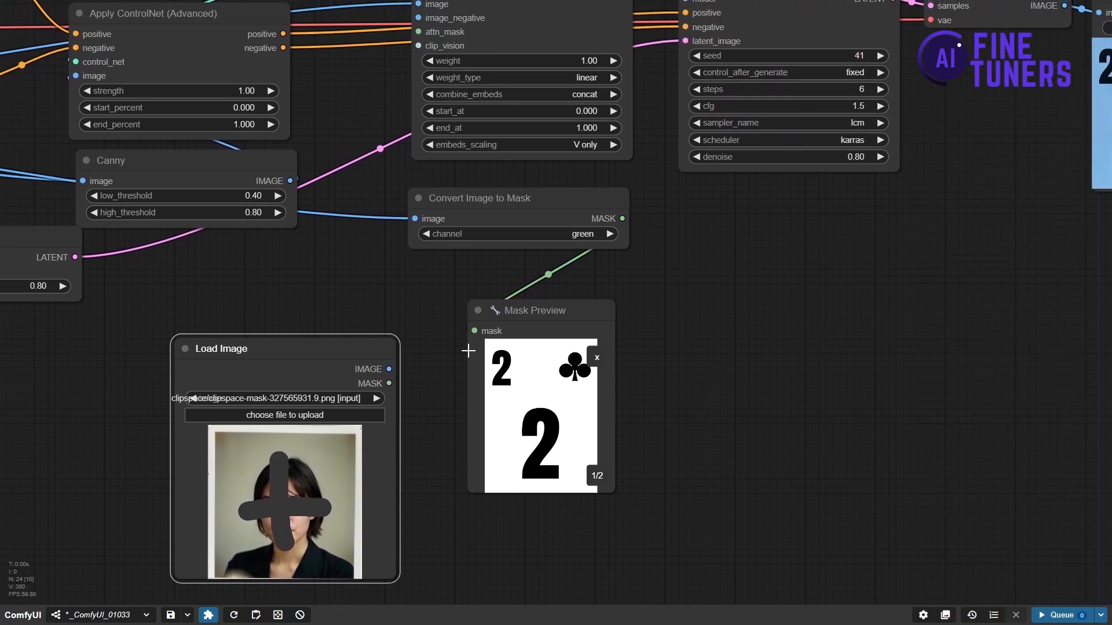
{"action": "key", "text": "Delete"}
- Add an InvertMask node and connect the Convert Image to Mask output to its mask input
{"action": "double_click", "coordinate": [722, 331]}
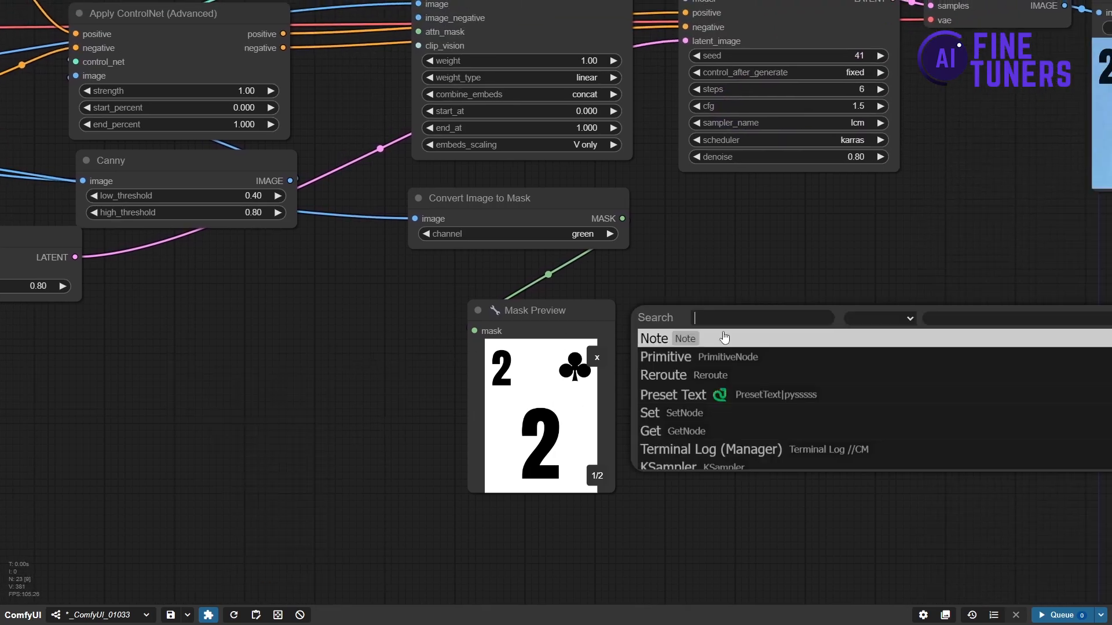
{"action": "type", "text": "inver"}
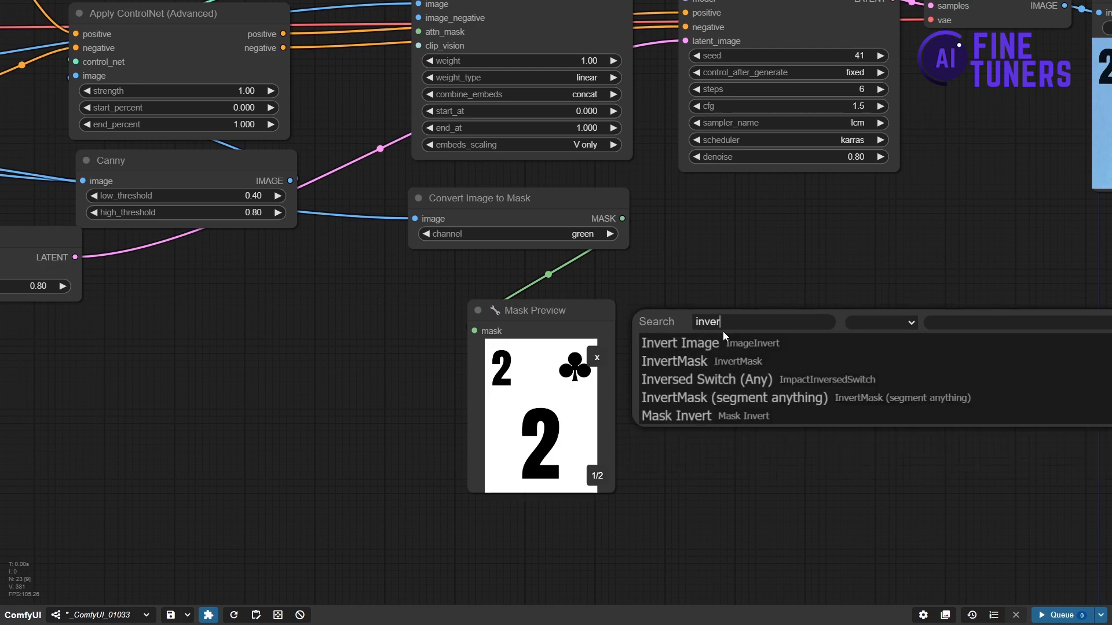
{"action": "left_click", "coordinate": [707, 361]}
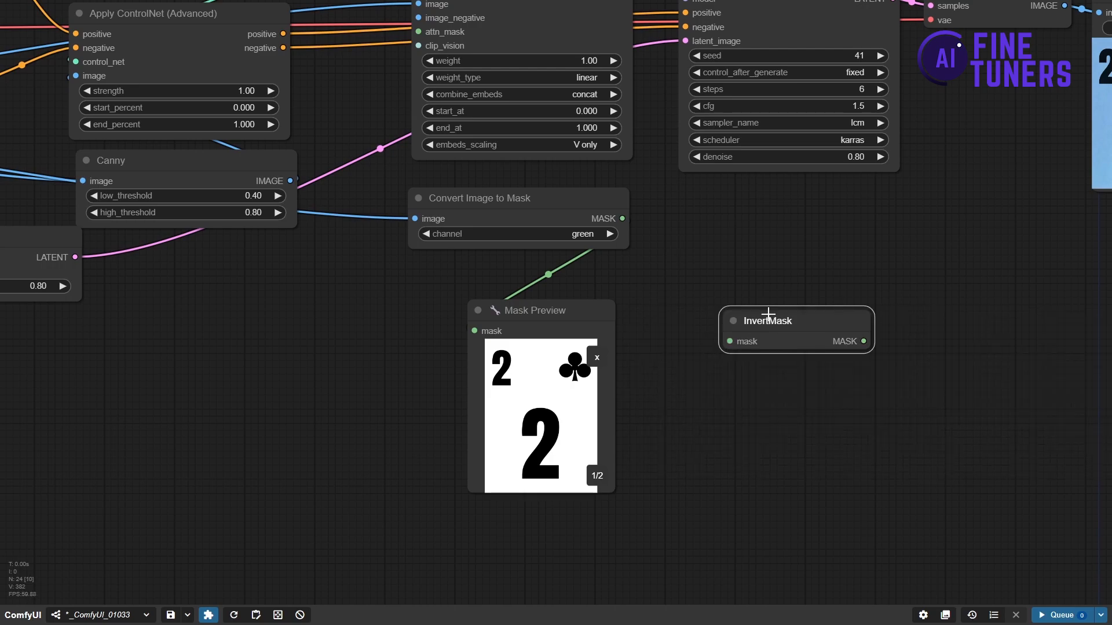
{"action": "left_click_drag", "start_coordinate": [738, 312], "coordinate": [680, 257]}
{"action": "left_click_drag", "start_coordinate": [622, 218], "coordinate": [681, 292]}
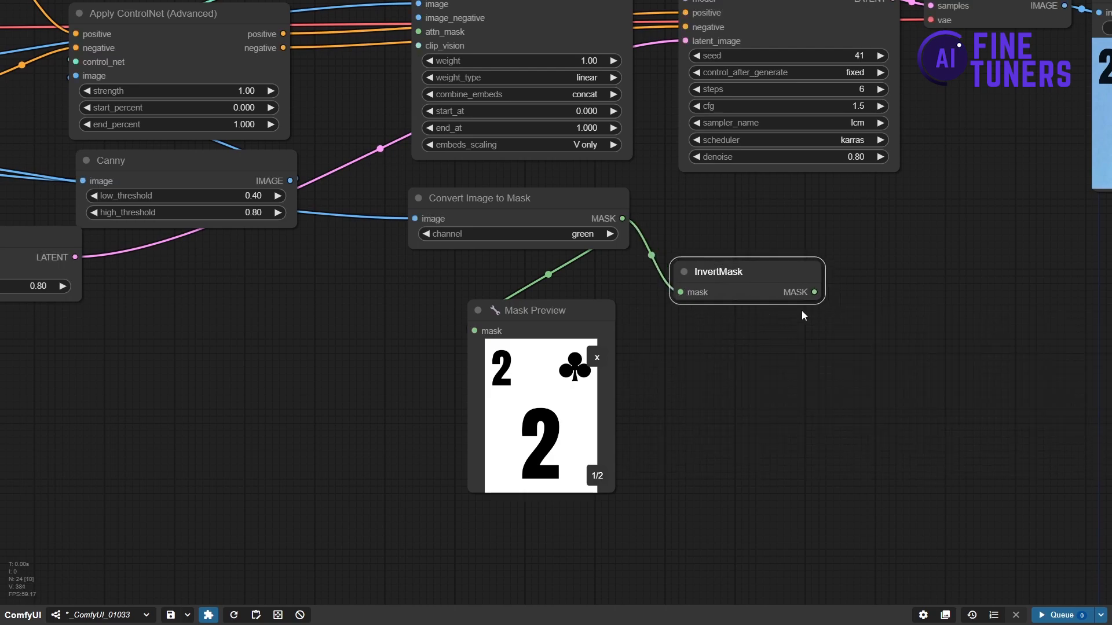
- Run the workflow with InvertMask connected to Mask Preview to check the inverted mask, and delete Mask Preview
{"action": "left_click_drag", "start_coordinate": [814, 292], "coordinate": [474, 330]}
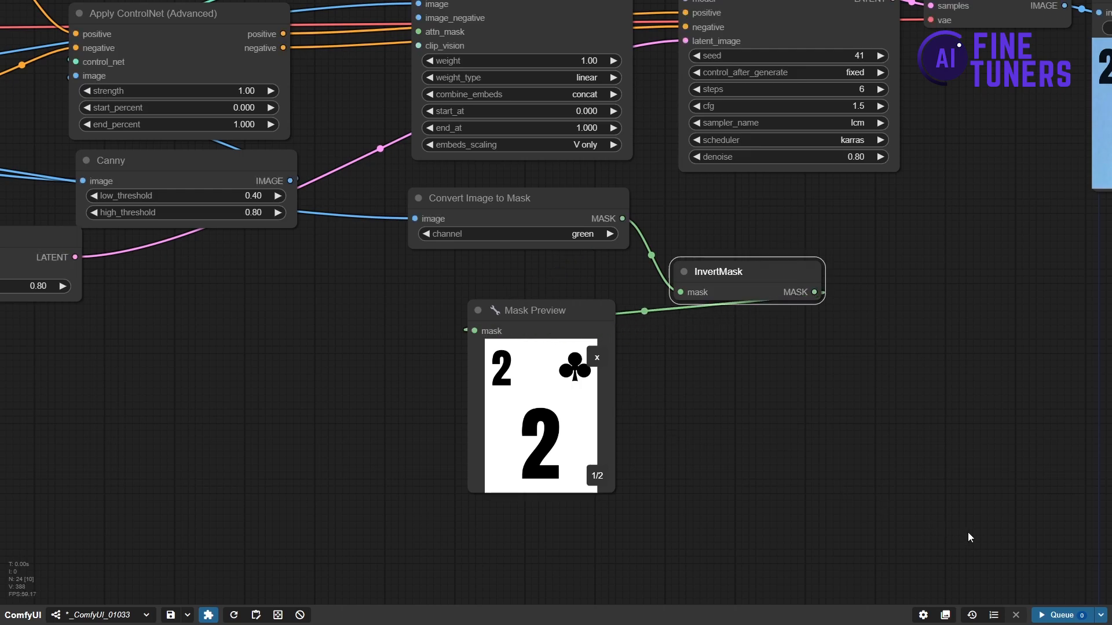
{"action": "left_click", "coordinate": [1045, 618]}
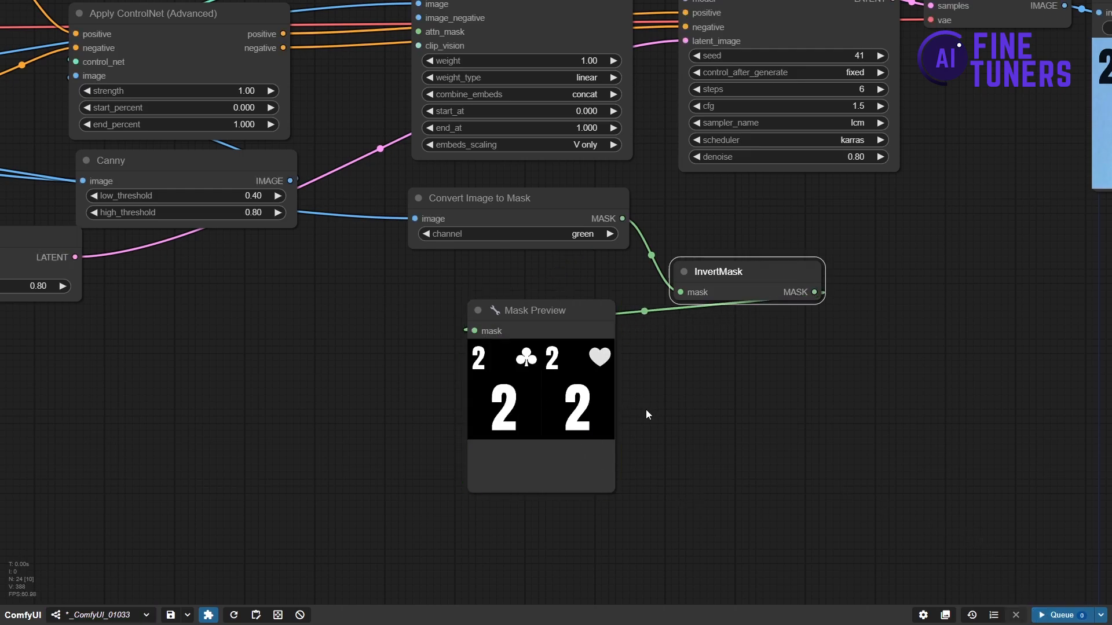
{"action": "left_click", "coordinate": [579, 316]}
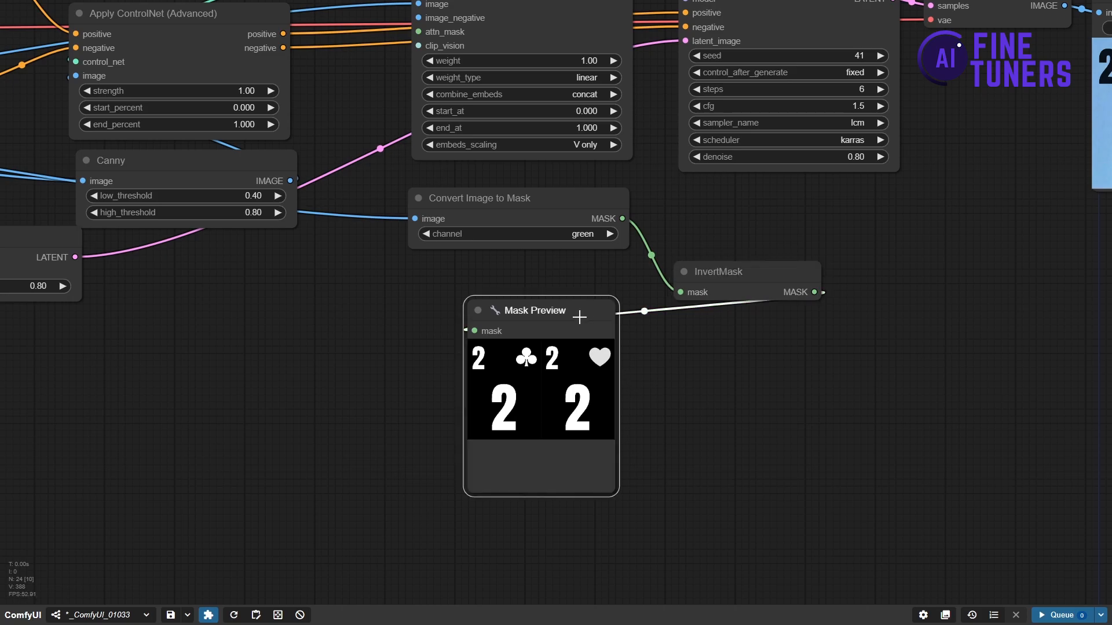
{"action": "key", "text": "Delete"}
- Move InvertMask beneath Convert Image to Mask and connect its MASK output to the attn_mask input of IPAdapter Advanced
{"action": "left_click_drag", "start_coordinate": [698, 272], "coordinate": [528, 273]}
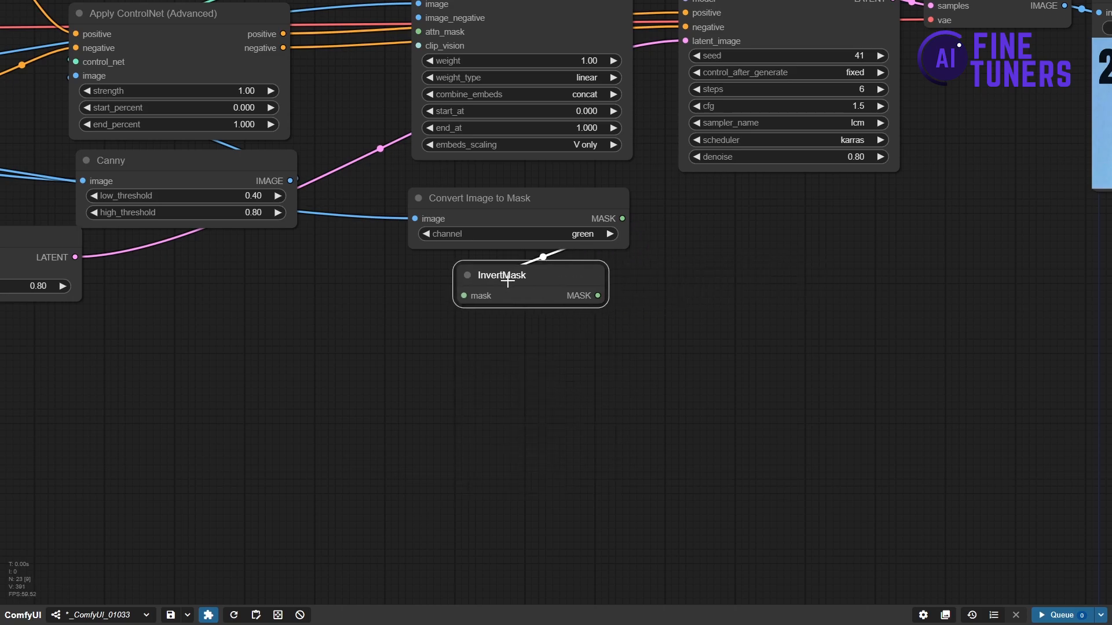
{"action": "scroll", "coordinate": [653, 274], "scroll_direction": "down", "scroll_amount": 1}
{"action": "left_click_drag", "start_coordinate": [630, 297], "coordinate": [323, 211]}
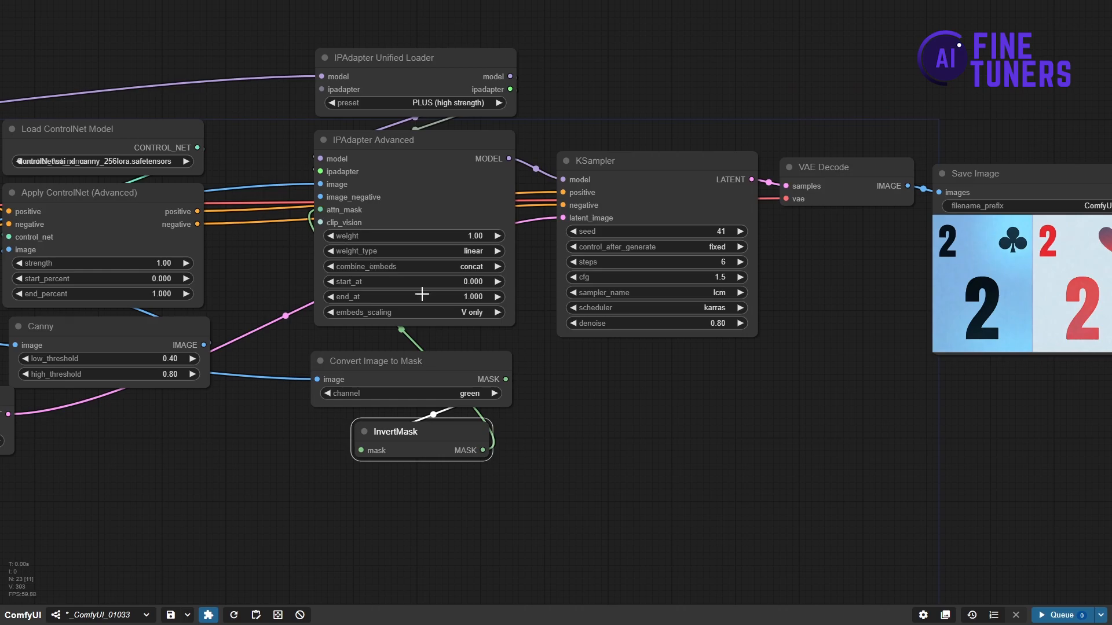
- Set the weight of IPAdapter Advanced to 0.75
{"action": "scroll", "coordinate": [463, 237], "scroll_direction": "up", "scroll_amount": 6}
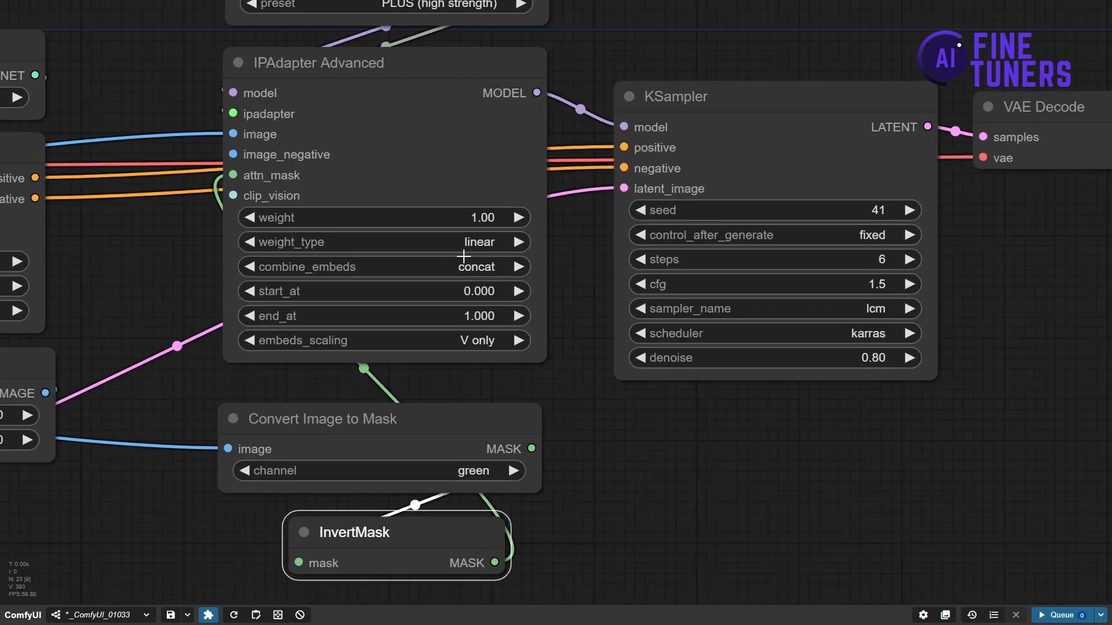
{"action": "left_click", "coordinate": [482, 219]}
{"action": "type", "text": ",75"}
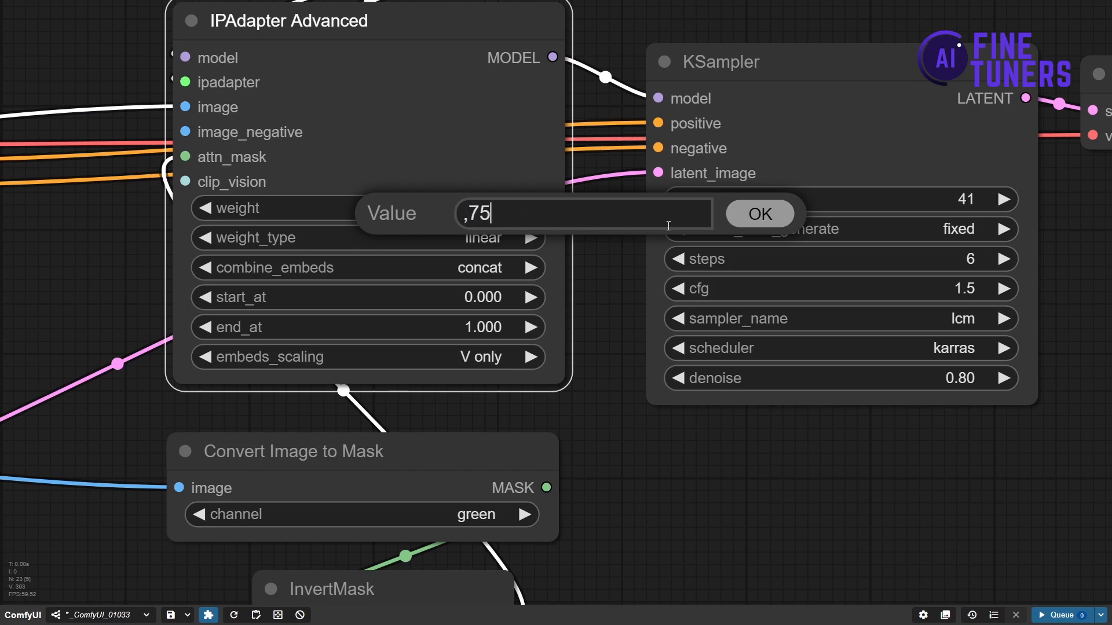
{"action": "key", "text": "BackSpace"}
{"action": "key", "text": "BackSpace"}
{"action": "key", "text": "BackSpace"}
{"action": "type", "text": ".75"}
{"action": "left_click", "coordinate": [762, 216]}
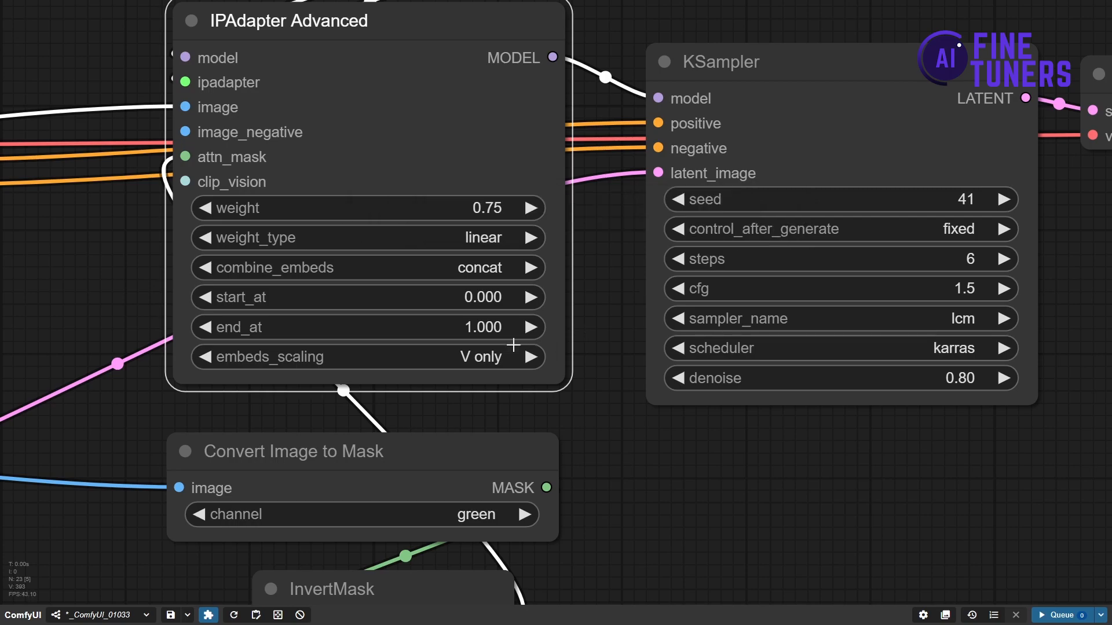
- Set the end_at value of IPAdapter Advanced to 0.75
{"action": "left_click", "coordinate": [489, 329]}
{"action": "key", "text": "BackSpace"}
{"action": "type", "text": ".75"}
{"action": "left_click", "coordinate": [747, 331]}
- Queue the workflow with the inverted attention mask and inspect the generated cards in Save Image
{"action": "scroll", "coordinate": [799, 394], "scroll_direction": "down", "scroll_amount": 3}
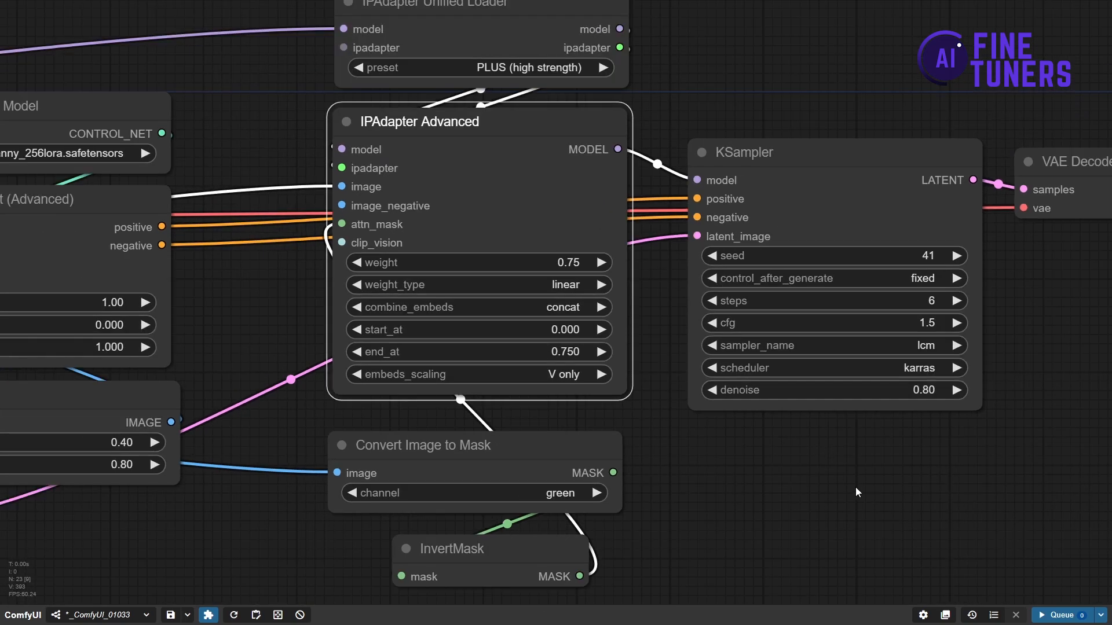
{"action": "left_click_drag", "start_coordinate": [885, 487], "coordinate": [444, 487]}
{"action": "scroll", "coordinate": [630, 460], "scroll_direction": "down", "scroll_amount": 2}
{"action": "left_click_drag", "start_coordinate": [565, 474], "coordinate": [599, 461]}
{"action": "key", "text": "ctrl+Return"}
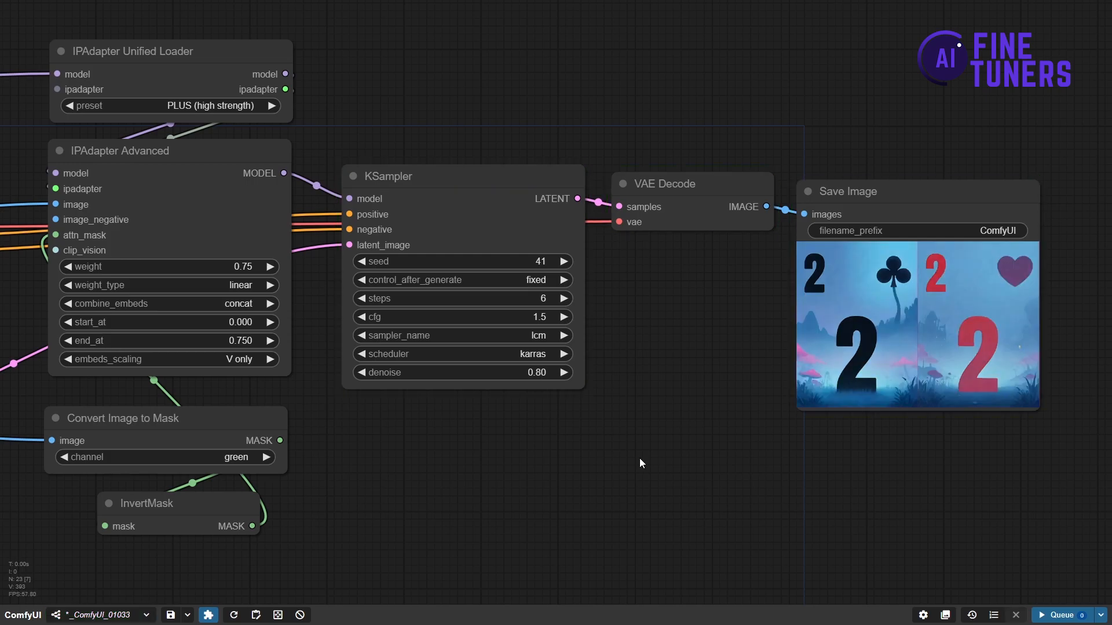
{"action": "scroll", "coordinate": [639, 458], "scroll_direction": "up", "scroll_amount": 3}
{"action": "left_click_drag", "start_coordinate": [674, 380], "coordinate": [455, 397]}
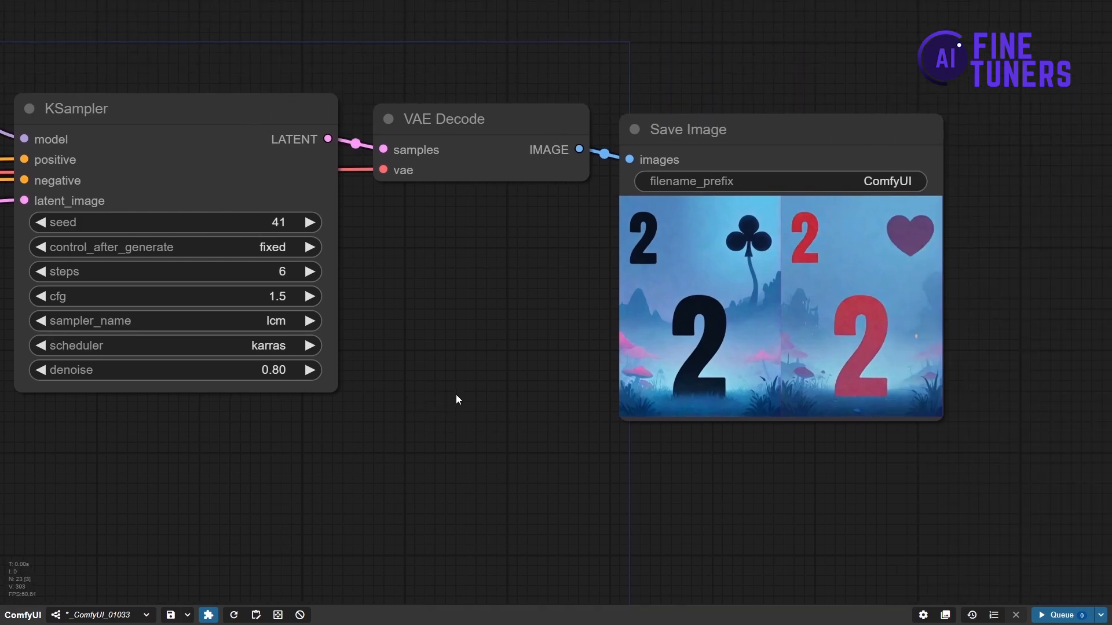
{"action": "scroll", "coordinate": [458, 399], "scroll_direction": "down", "scroll_amount": 4}
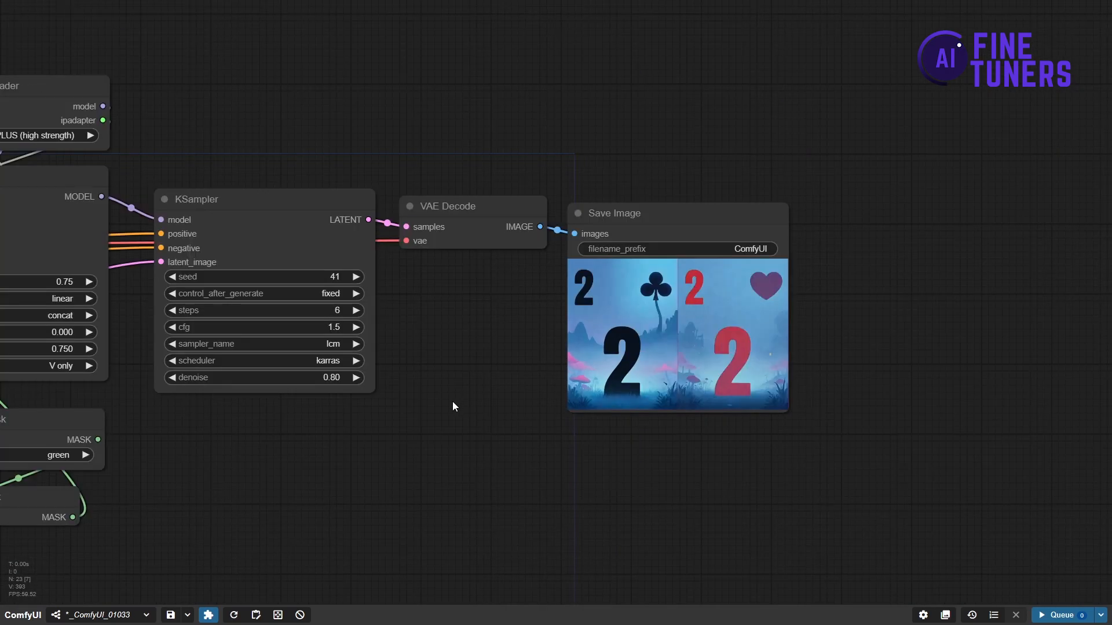
{"action": "left_click_drag", "start_coordinate": [452, 403], "coordinate": [651, 418]}
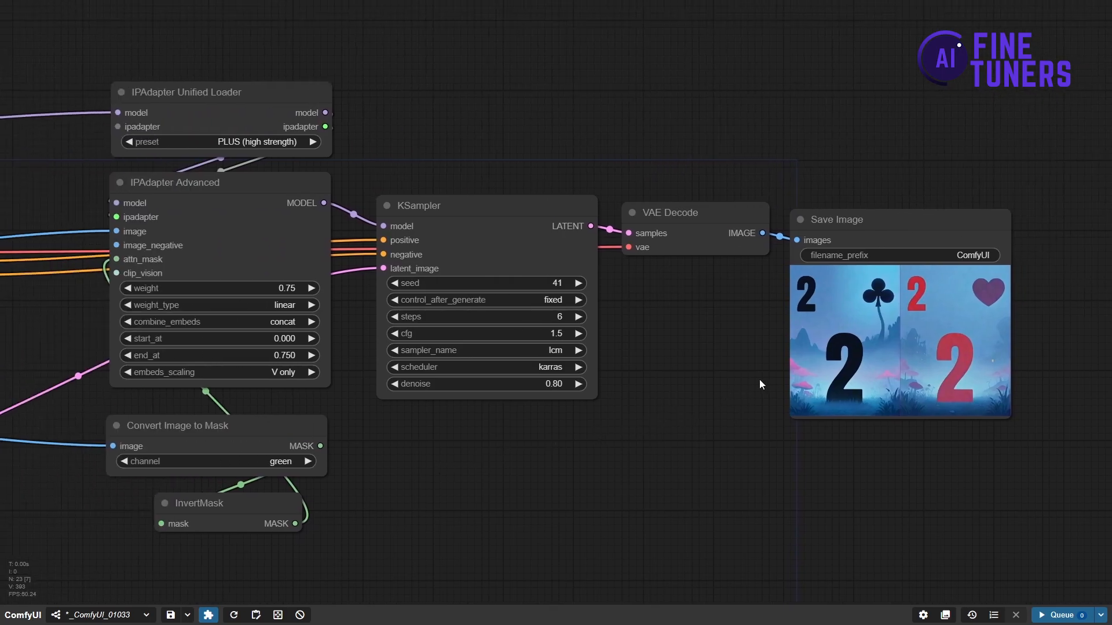
- Disconnect the mask from IPAdapter Advanced's attn_mask input and queue the workflow to compare the unmasked cards
{"action": "left_click_drag", "start_coordinate": [449, 489], "coordinate": [573, 491]}
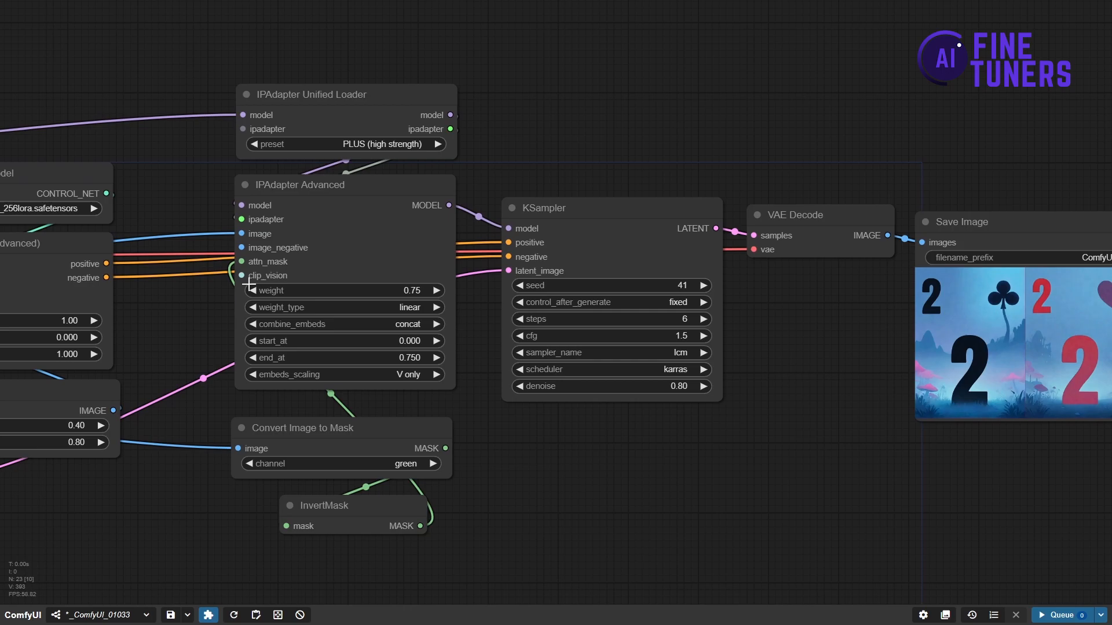
{"action": "left_click_drag", "start_coordinate": [240, 261], "coordinate": [194, 290]}
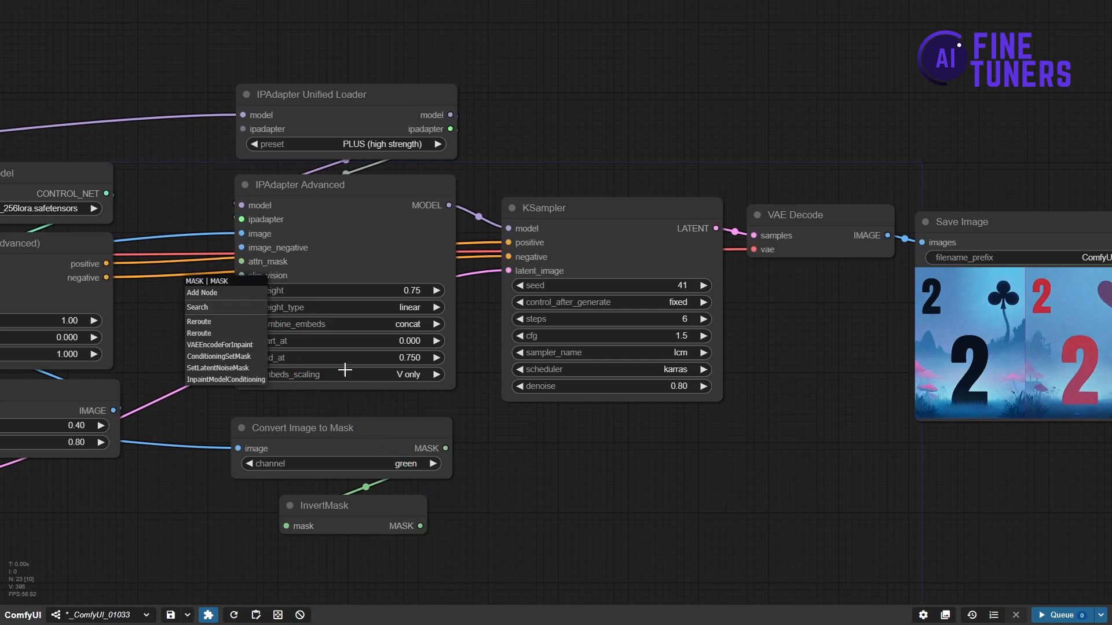
{"action": "left_click", "coordinate": [1040, 615]}
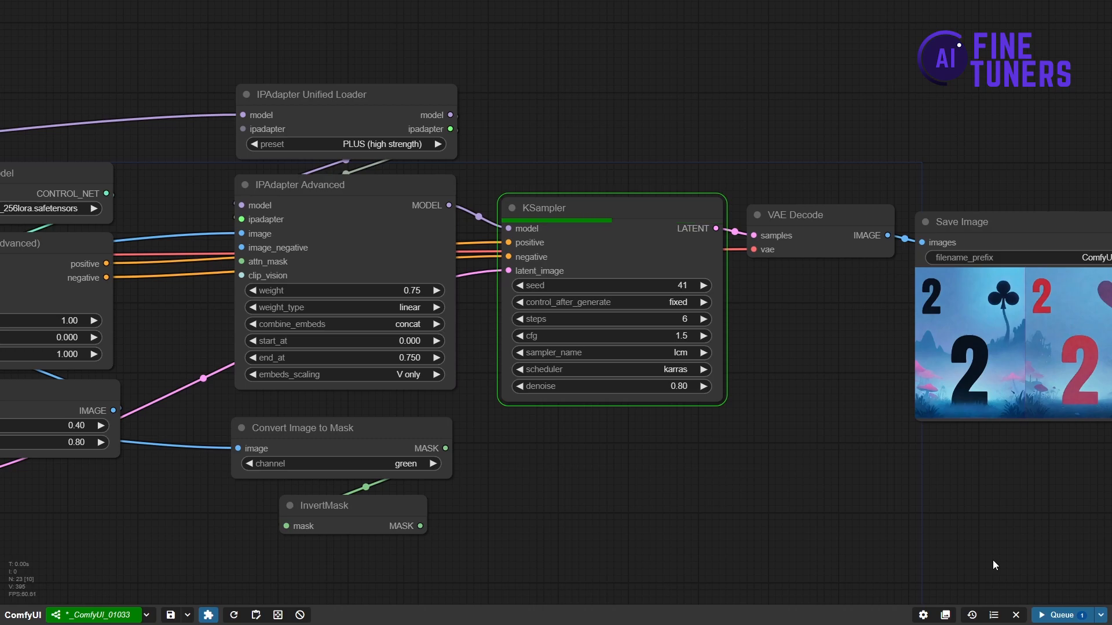
{"action": "left_click_drag", "start_coordinate": [992, 552], "coordinate": [798, 526]}
{"action": "scroll", "coordinate": [798, 526], "scroll_direction": "up", "scroll_amount": 4}
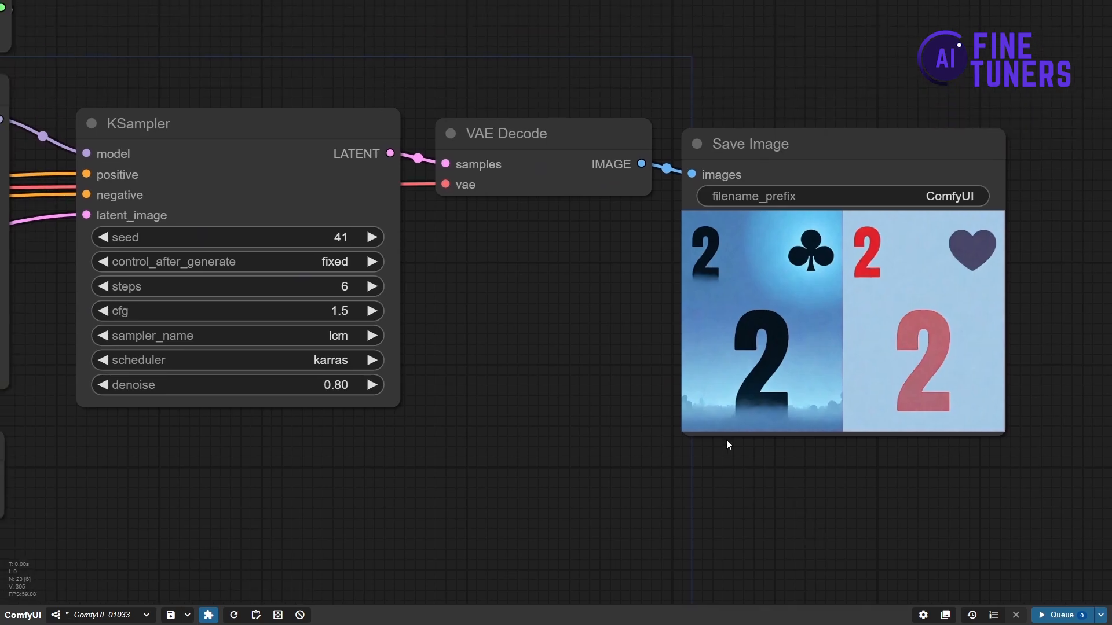
{"action": "scroll", "coordinate": [513, 412], "scroll_direction": "down", "scroll_amount": 4}
{"action": "scroll", "coordinate": [513, 412], "scroll_direction": "down", "scroll_amount": 1}
- Reconnect InvertMask's MASK output to the attn_mask input of IPAdapter Advanced
{"action": "left_click_drag", "start_coordinate": [450, 423], "coordinate": [858, 457]}
{"action": "scroll", "coordinate": [666, 516], "scroll_direction": "up", "scroll_amount": 2}
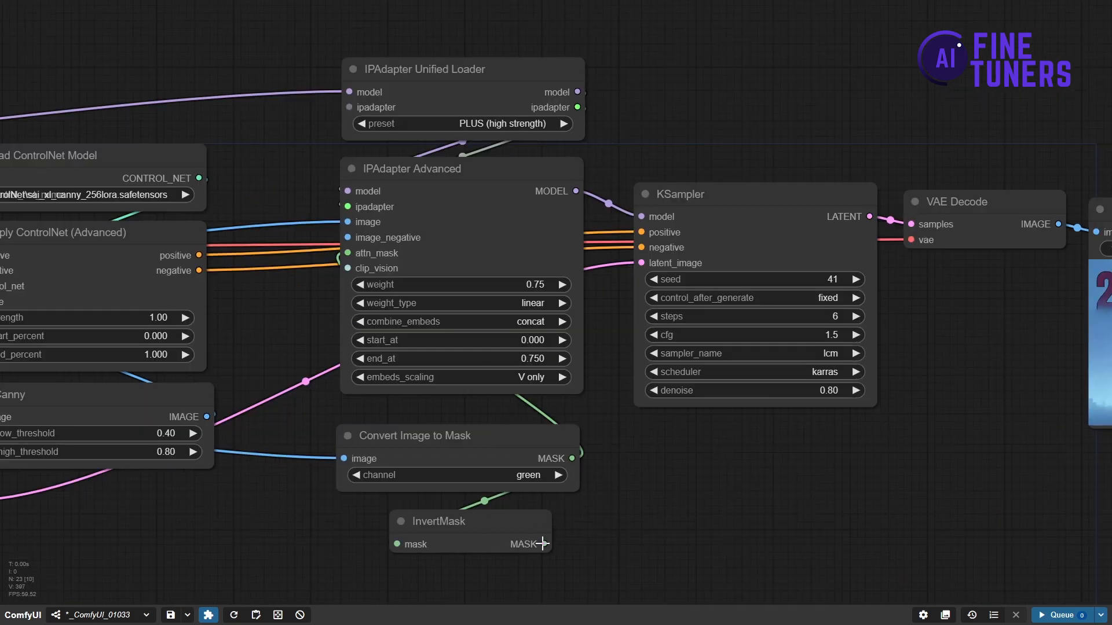
{"action": "left_click_drag", "start_coordinate": [541, 544], "coordinate": [348, 254]}
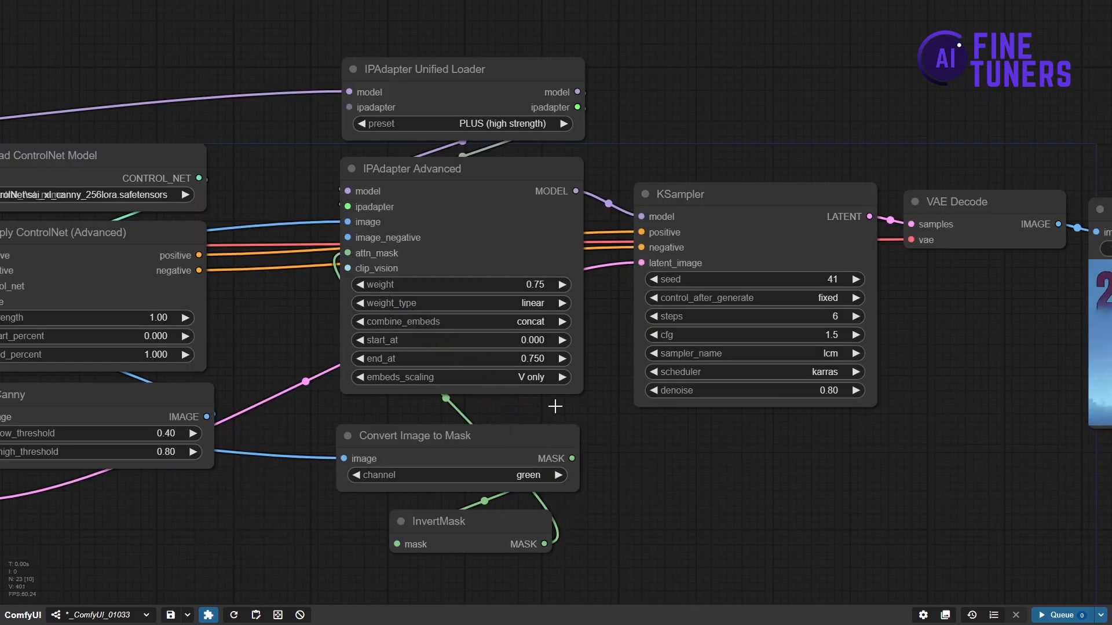
- Queue the masked workflow again and look over the complete node graph with its generated cards
{"action": "left_click", "coordinate": [1058, 615]}
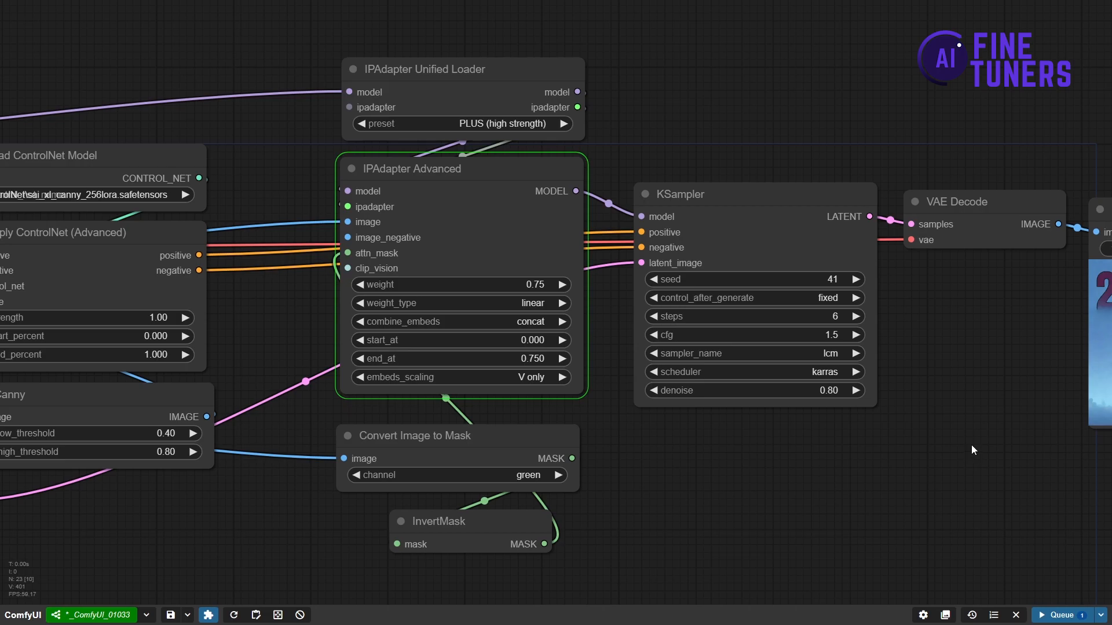
{"action": "scroll", "coordinate": [973, 446], "scroll_direction": "down", "scroll_amount": 2}
{"action": "scroll", "coordinate": [974, 445], "scroll_direction": "up", "scroll_amount": 2}
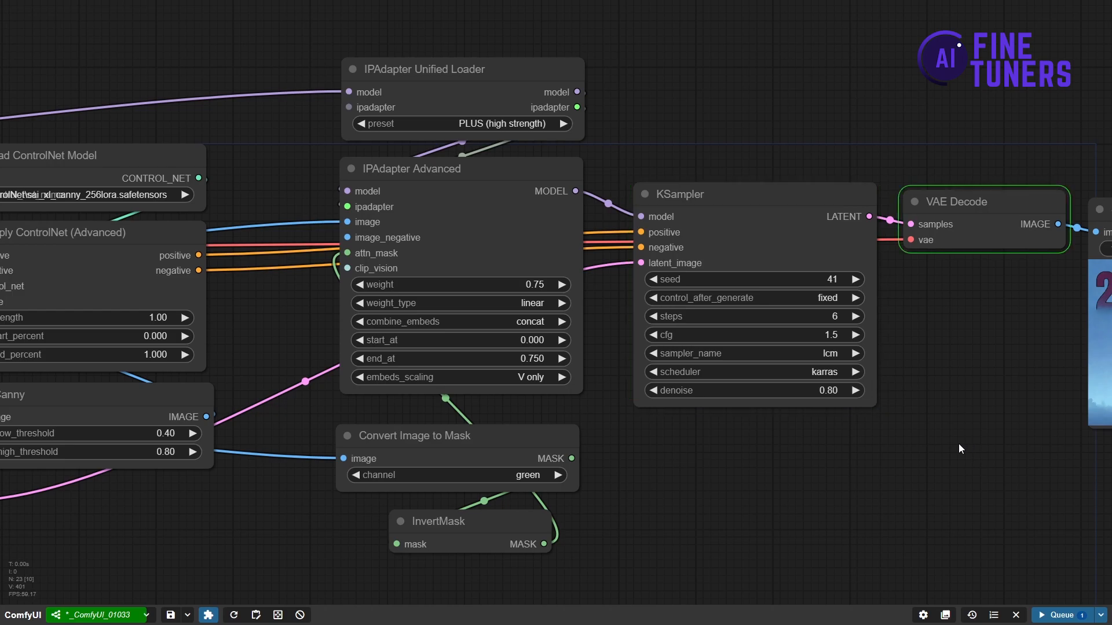
{"action": "left_click_drag", "start_coordinate": [946, 446], "coordinate": [971, 405]}
{"action": "scroll", "coordinate": [567, 454], "scroll_direction": "down", "scroll_amount": 10}
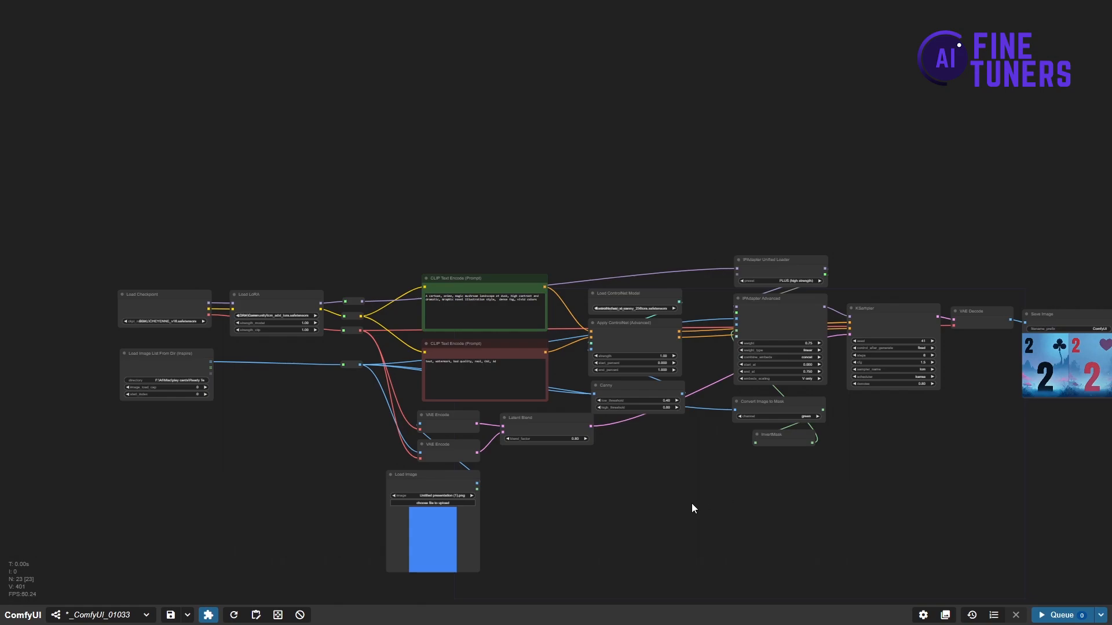
- Move the green positive CLIP Text Encode node into the empty canvas area below the rest of the graph
{"action": "left_click_drag", "start_coordinate": [687, 502], "coordinate": [720, 427]}
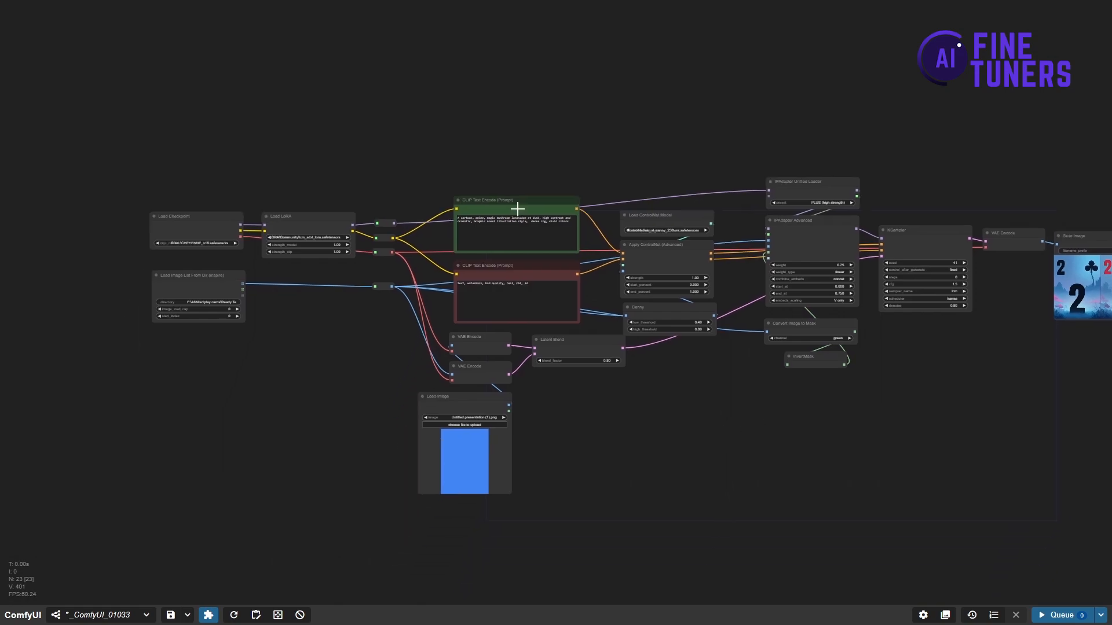
{"action": "left_click_drag", "start_coordinate": [521, 202], "coordinate": [596, 547]}
{"action": "left_click_drag", "start_coordinate": [805, 586], "coordinate": [706, 386]}
{"action": "left_click_drag", "start_coordinate": [507, 350], "coordinate": [508, 427]}
{"action": "left_click_drag", "start_coordinate": [639, 327], "coordinate": [736, 400]}
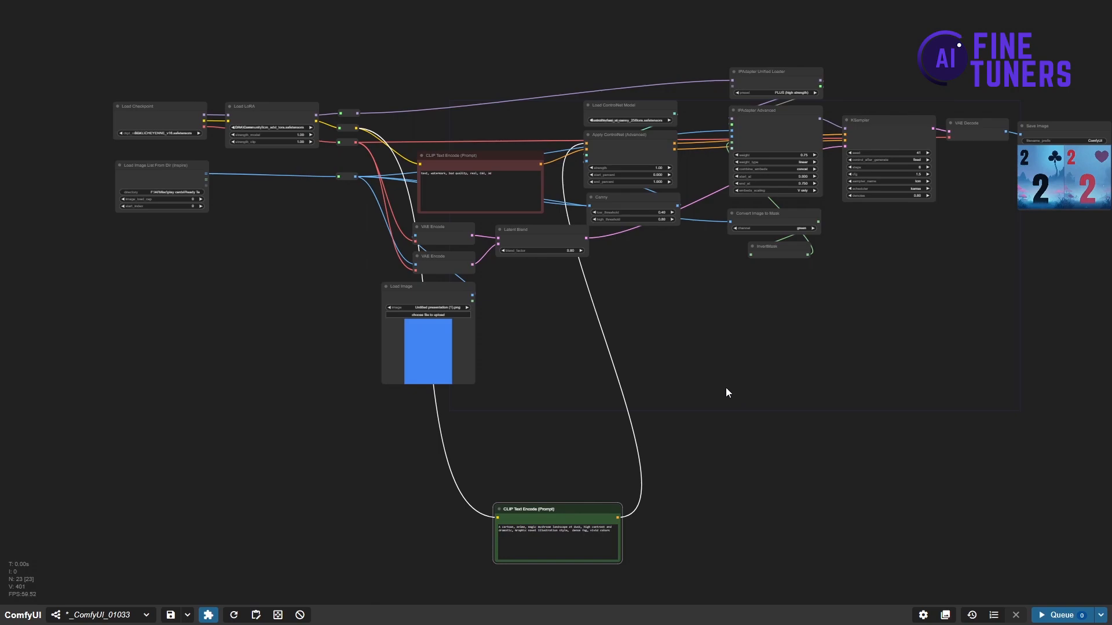
- Move the Latent Blend and Load Image nodes beside the relocated positive prompt, with Load Image beneath Latent Blend
{"action": "left_click_drag", "start_coordinate": [527, 237], "coordinate": [663, 524]}
{"action": "left_click_drag", "start_coordinate": [662, 474], "coordinate": [630, 337]}
{"action": "left_click_drag", "start_coordinate": [393, 168], "coordinate": [624, 385]}
{"action": "left_click", "coordinate": [635, 423]}
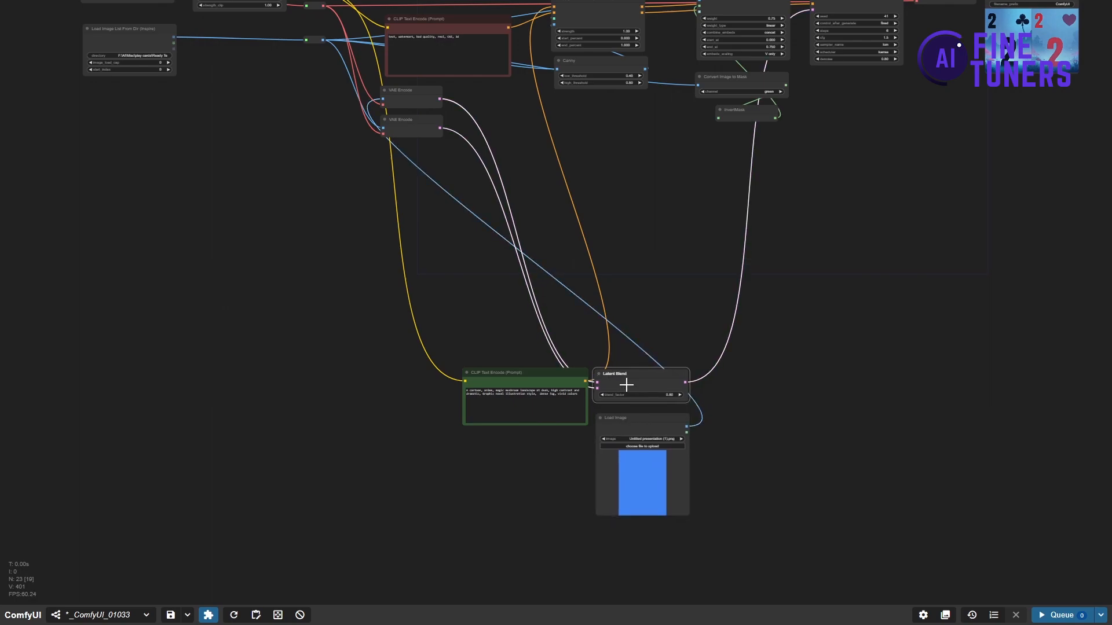
{"action": "left_click_drag", "start_coordinate": [639, 423], "coordinate": [635, 421]}
- Move the IPAdapter Advanced node down beside Latent Blend in the new group of control nodes
{"action": "scroll", "coordinate": [786, 322], "scroll_direction": "down", "scroll_amount": 2}
{"action": "left_click_drag", "start_coordinate": [798, 312], "coordinate": [698, 403]}
{"action": "scroll", "coordinate": [698, 403], "scroll_direction": "up", "scroll_amount": 5}
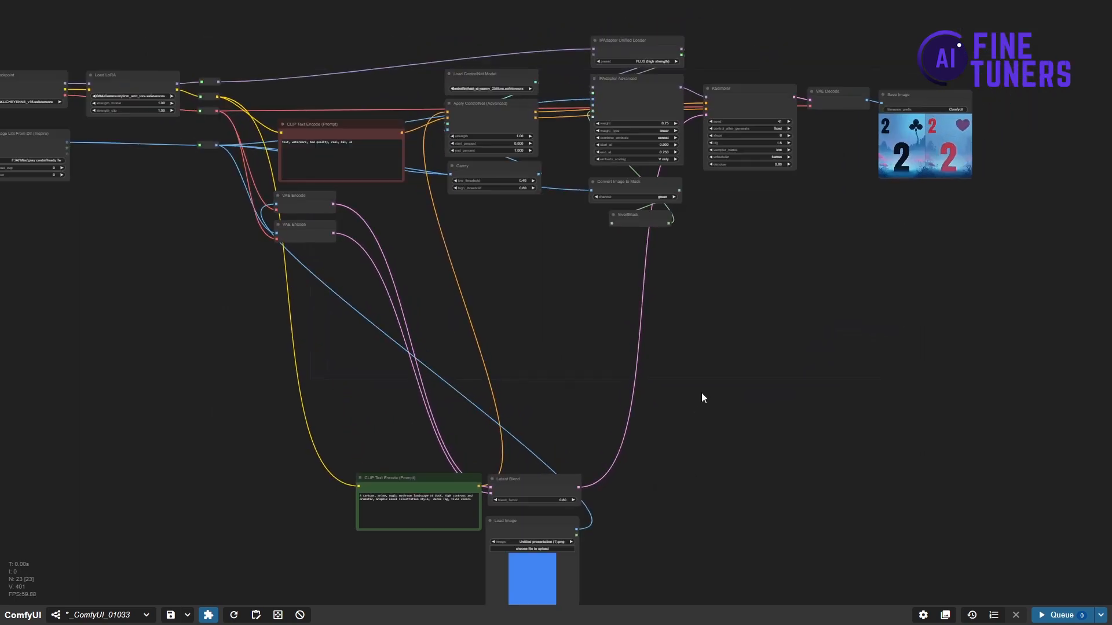
{"action": "left_click_drag", "start_coordinate": [716, 352], "coordinate": [722, 442]}
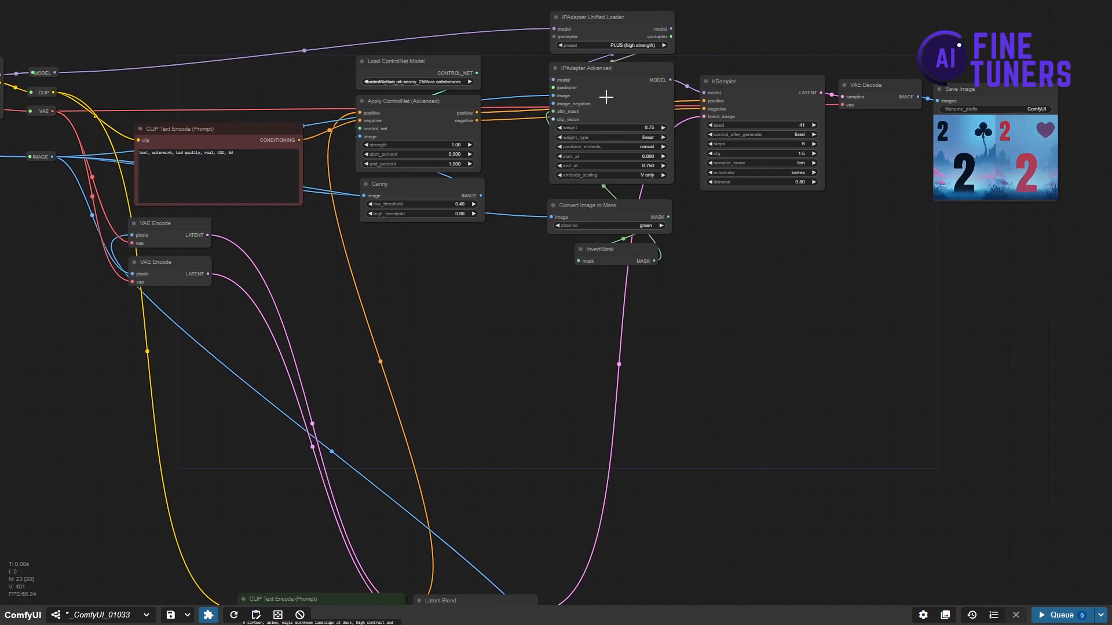
{"action": "left_click_drag", "start_coordinate": [598, 75], "coordinate": [660, 470]}
{"action": "left_click_drag", "start_coordinate": [787, 530], "coordinate": [829, 207]}
{"action": "left_click_drag", "start_coordinate": [675, 159], "coordinate": [641, 323]}
- Move Apply ControlNet (Advanced) into the group beside Latent Blend and reposition IPAdapter Advanced on its other side
{"action": "scroll", "coordinate": [852, 253], "scroll_direction": "down", "scroll_amount": 2}
{"action": "left_click_drag", "start_coordinate": [883, 158], "coordinate": [680, 417]}
{"action": "left_click_drag", "start_coordinate": [689, 354], "coordinate": [707, 388]}
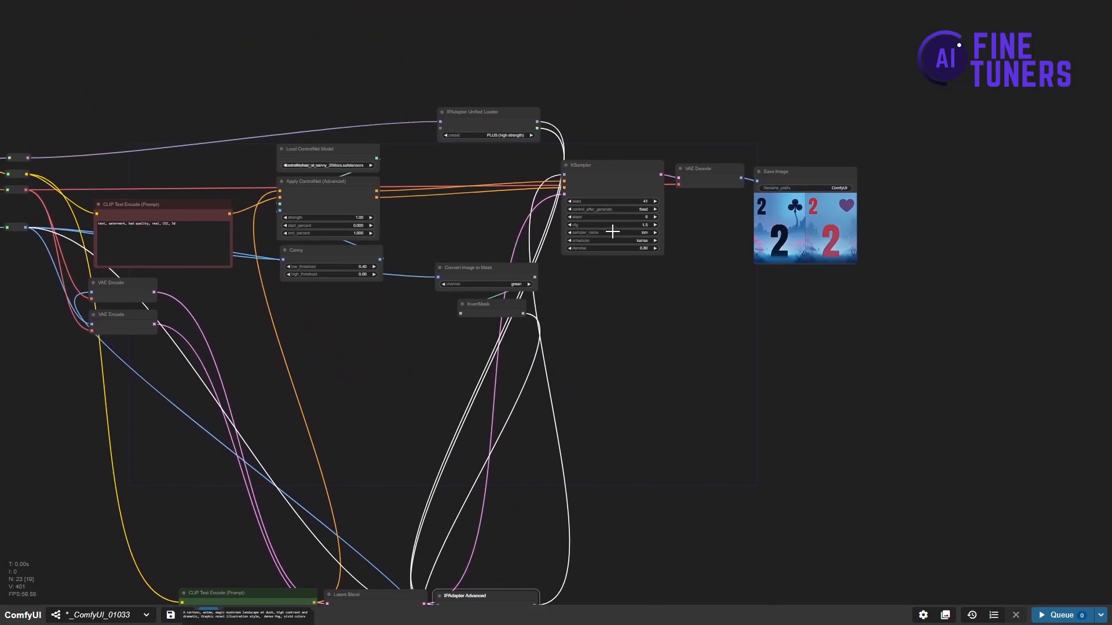
{"action": "left_click_drag", "start_coordinate": [444, 220], "coordinate": [640, 189]}
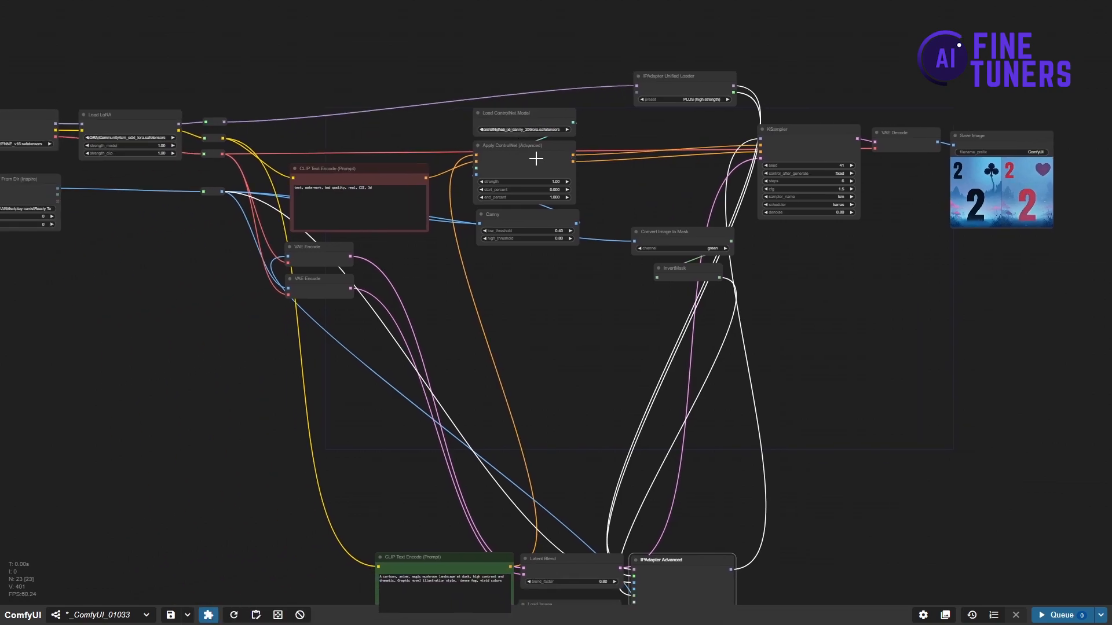
{"action": "left_click_drag", "start_coordinate": [535, 159], "coordinate": [813, 471]}
{"action": "left_click_drag", "start_coordinate": [931, 531], "coordinate": [934, 296]}
{"action": "left_click_drag", "start_coordinate": [799, 231], "coordinate": [795, 278]}
{"action": "left_click_drag", "start_coordinate": [685, 347], "coordinate": [906, 380]}
{"action": "left_click_drag", "start_coordinate": [777, 278], "coordinate": [682, 339]}
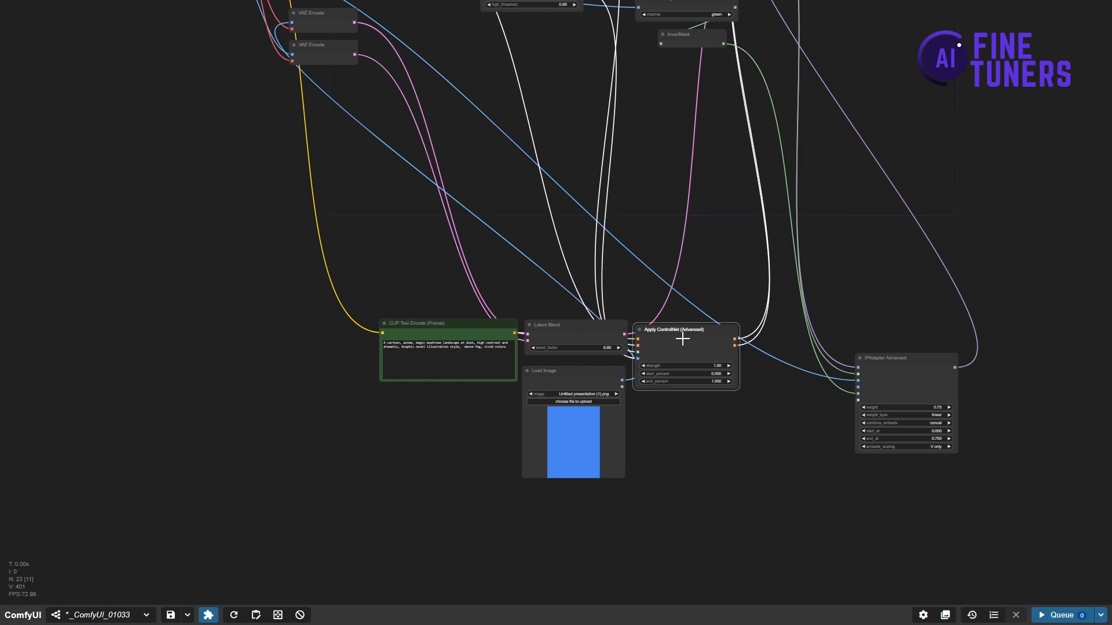
{"action": "left_click_drag", "start_coordinate": [881, 364], "coordinate": [775, 339]}
- Move the KSampler node into the group directly beneath Apply ControlNet (Advanced)
{"action": "left_click_drag", "start_coordinate": [926, 251], "coordinate": [710, 439]}
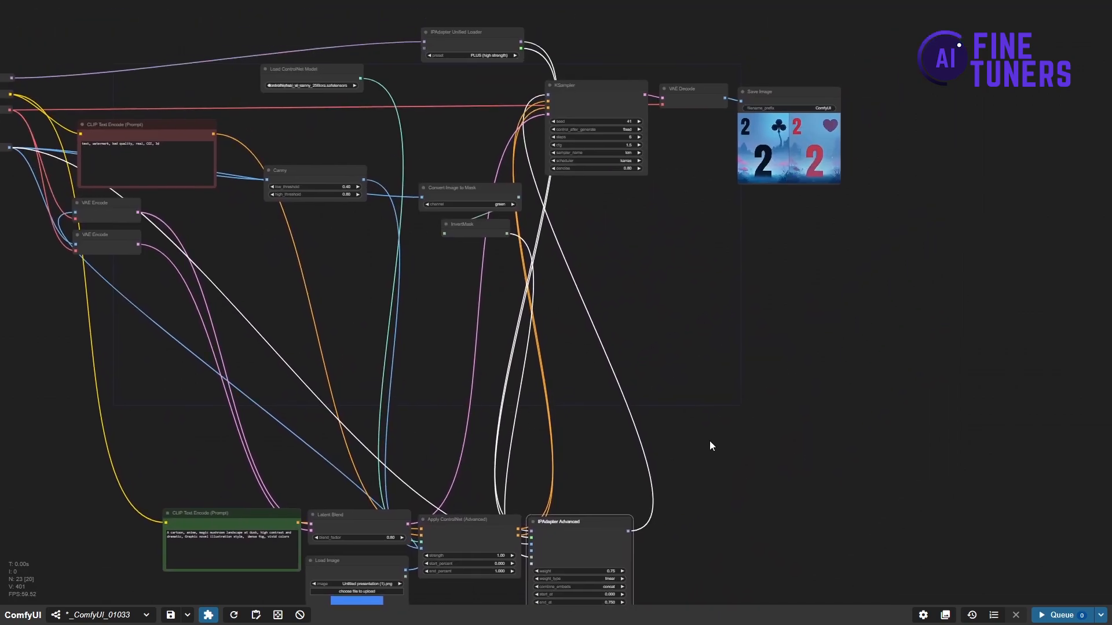
{"action": "left_click_drag", "start_coordinate": [585, 105], "coordinate": [614, 276]}
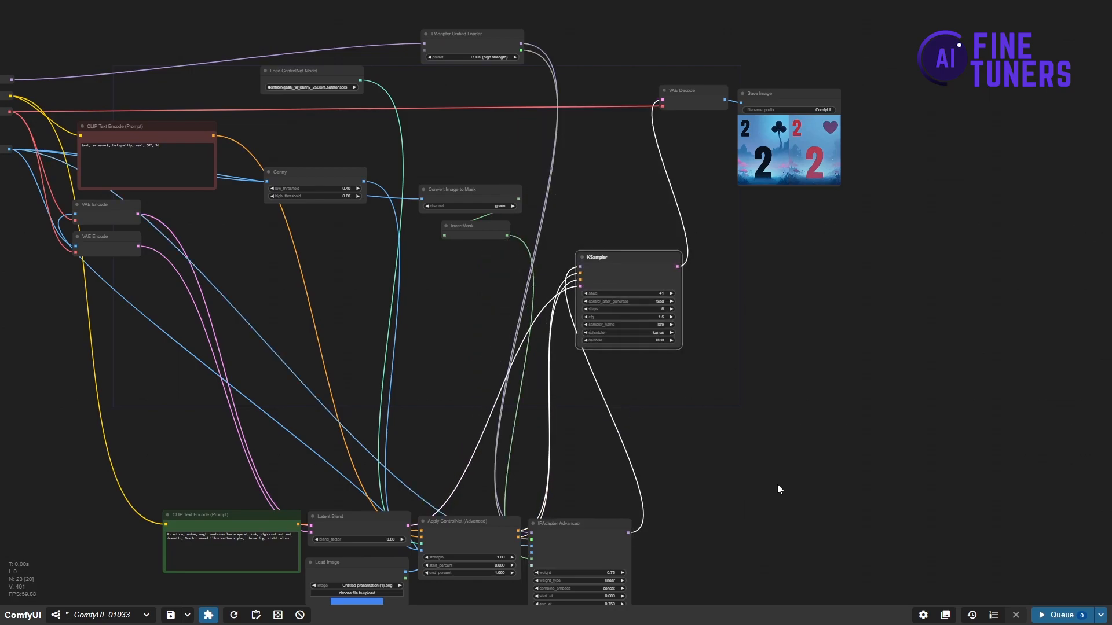
{"action": "left_click_drag", "start_coordinate": [675, 402], "coordinate": [776, 126]}
{"action": "left_click_drag", "start_coordinate": [735, 8], "coordinate": [572, 343]}
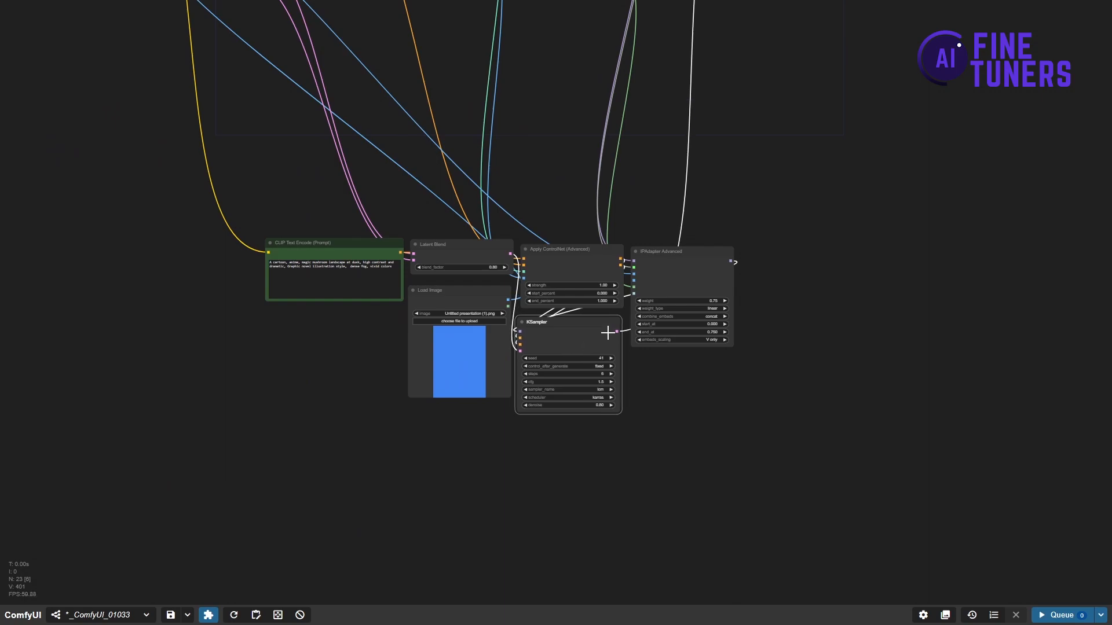
- Move the Save Image node into the group beneath IPAdapter Advanced and frame the gathered nodes
{"action": "left_click_drag", "start_coordinate": [889, 179], "coordinate": [755, 365]}
{"action": "left_click_drag", "start_coordinate": [780, 40], "coordinate": [743, 327]}
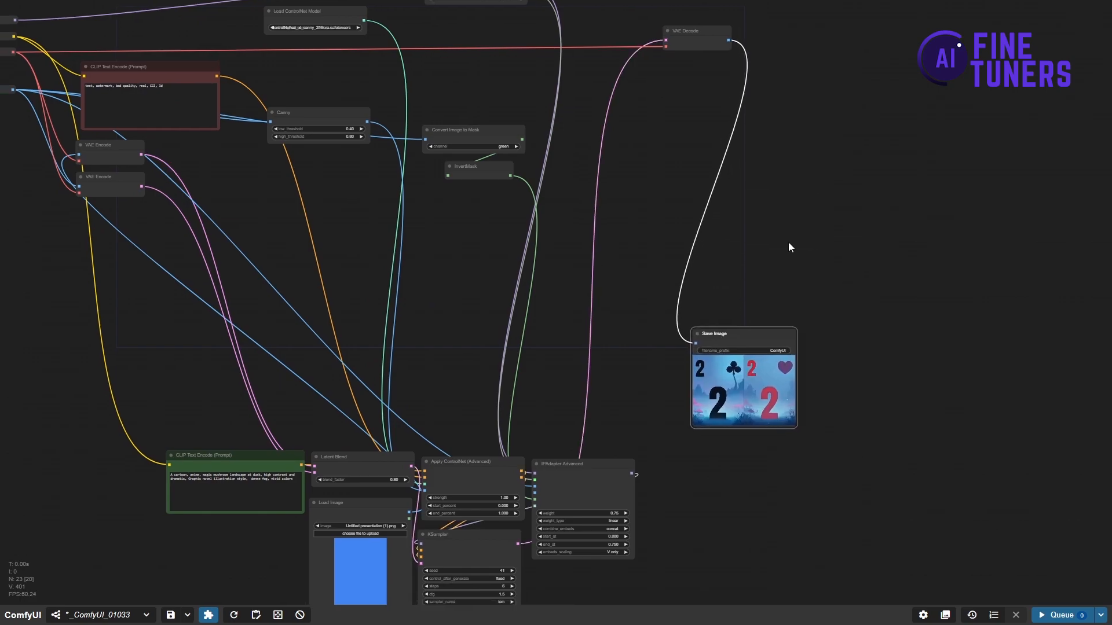
{"action": "left_click_drag", "start_coordinate": [762, 268], "coordinate": [976, 84]}
{"action": "left_click_drag", "start_coordinate": [961, 144], "coordinate": [806, 392]}
{"action": "left_click_drag", "start_coordinate": [906, 342], "coordinate": [1037, 255]}
{"action": "scroll", "coordinate": [798, 355], "scroll_direction": "up", "scroll_amount": 4}
{"action": "scroll", "coordinate": [867, 304], "scroll_direction": "up", "scroll_amount": 2}
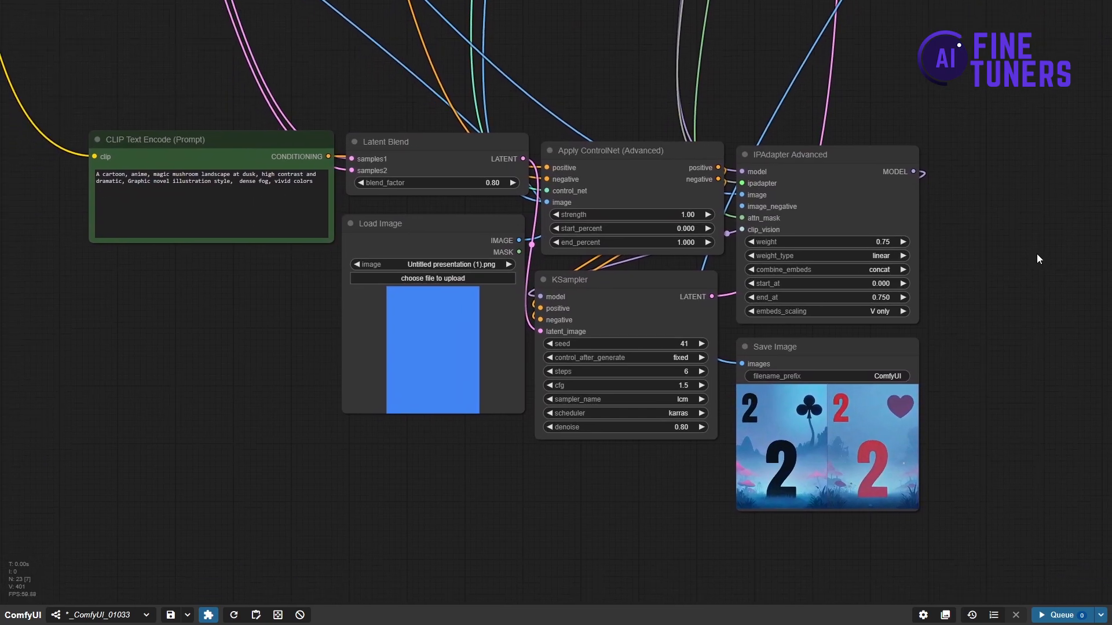
- Hide the connection lines by setting Link Render Mode to Hidden in the settings
{"action": "left_click", "coordinate": [921, 615]}
{"action": "scroll", "coordinate": [517, 284], "scroll_direction": "down", "scroll_amount": 10}
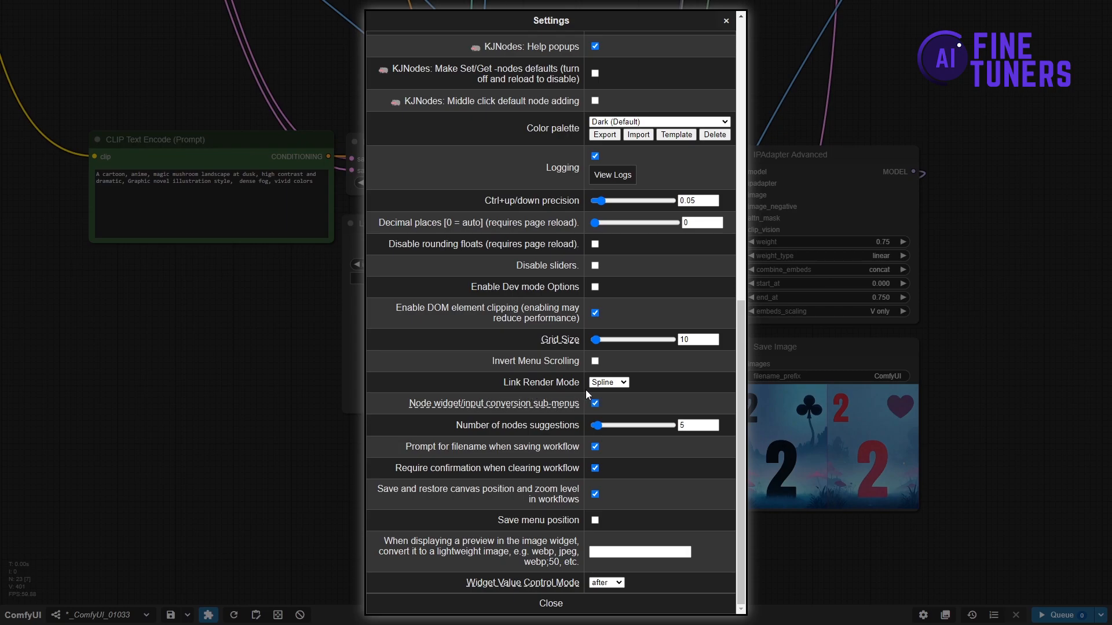
{"action": "left_click", "coordinate": [618, 387]}
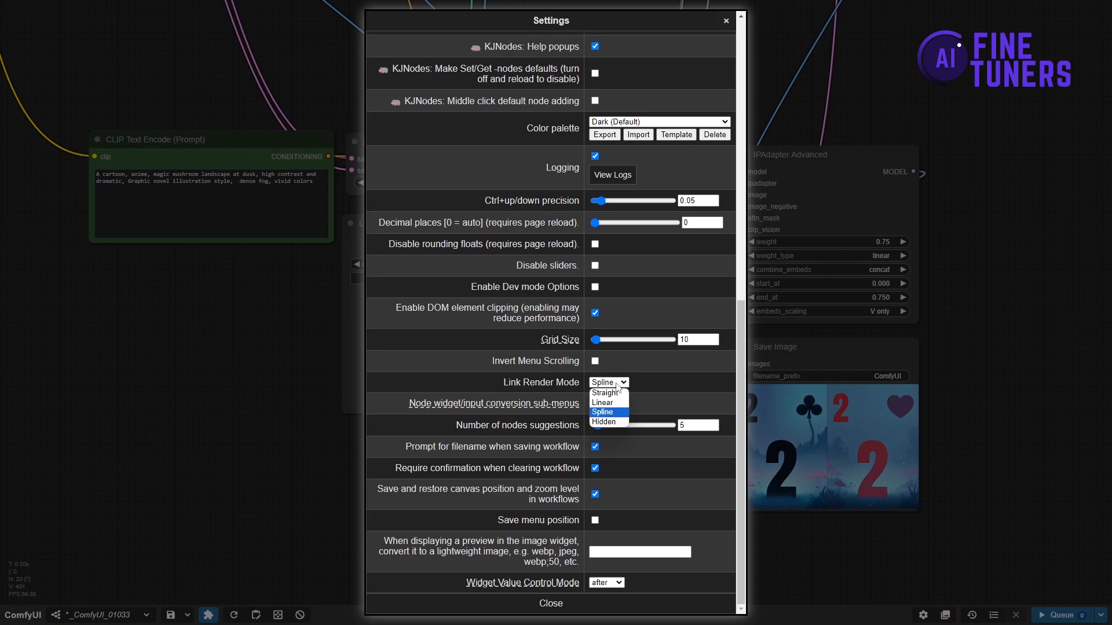
{"action": "left_click", "coordinate": [605, 422]}
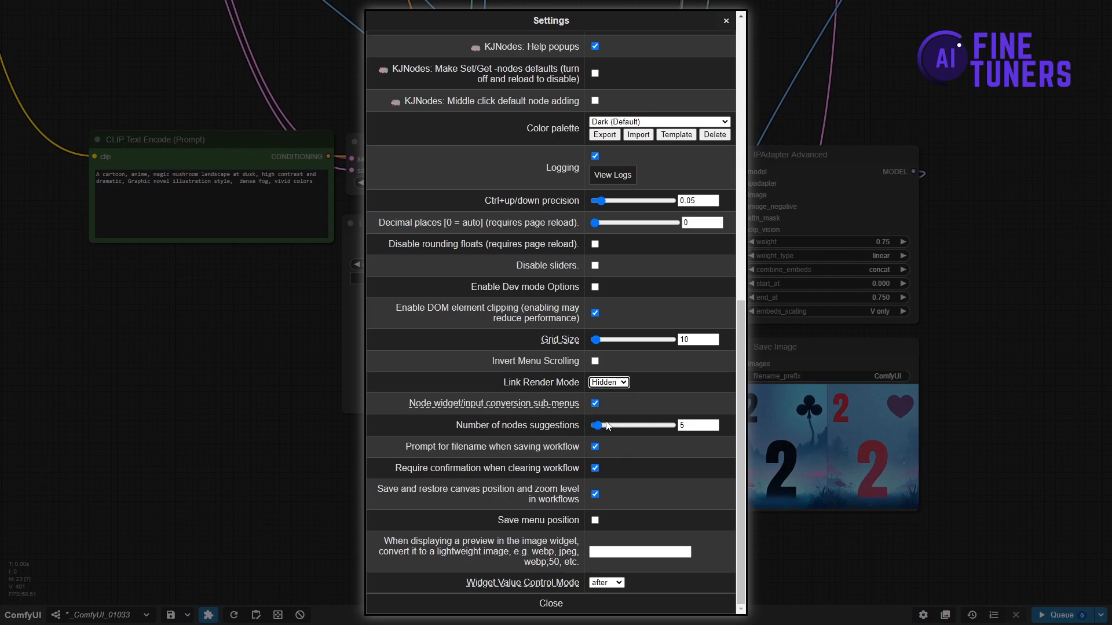
{"action": "left_click", "coordinate": [551, 603]}
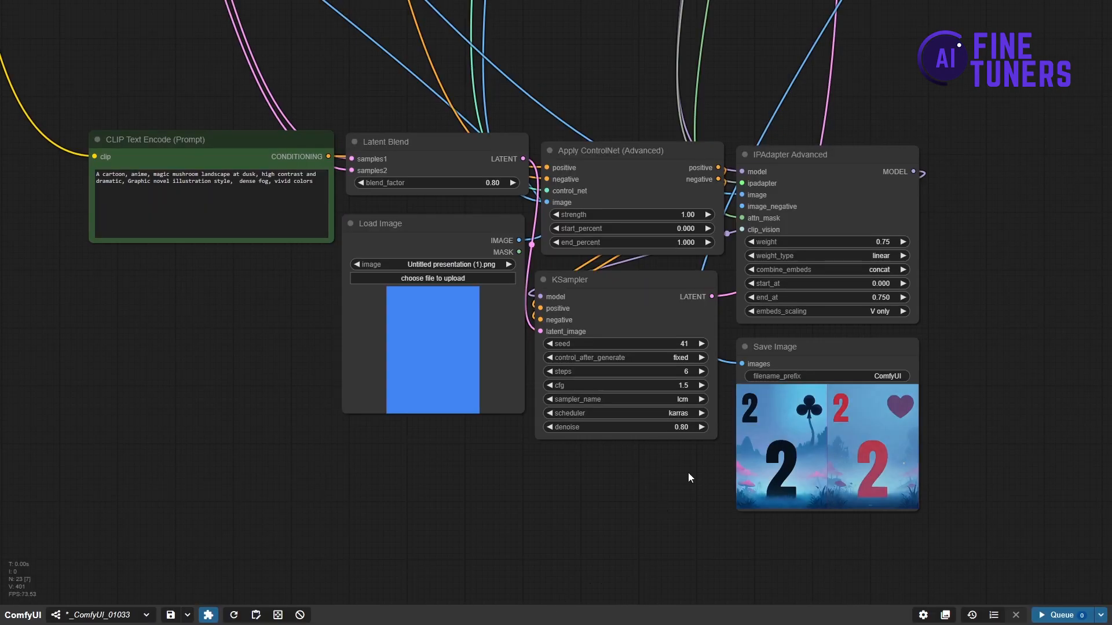
- Try KSampler denoise values of 0.70 and 0.68, queueing the workflow for each
{"action": "left_click", "coordinate": [796, 348]}
{"action": "left_click_drag", "start_coordinate": [624, 292], "coordinate": [628, 286]}
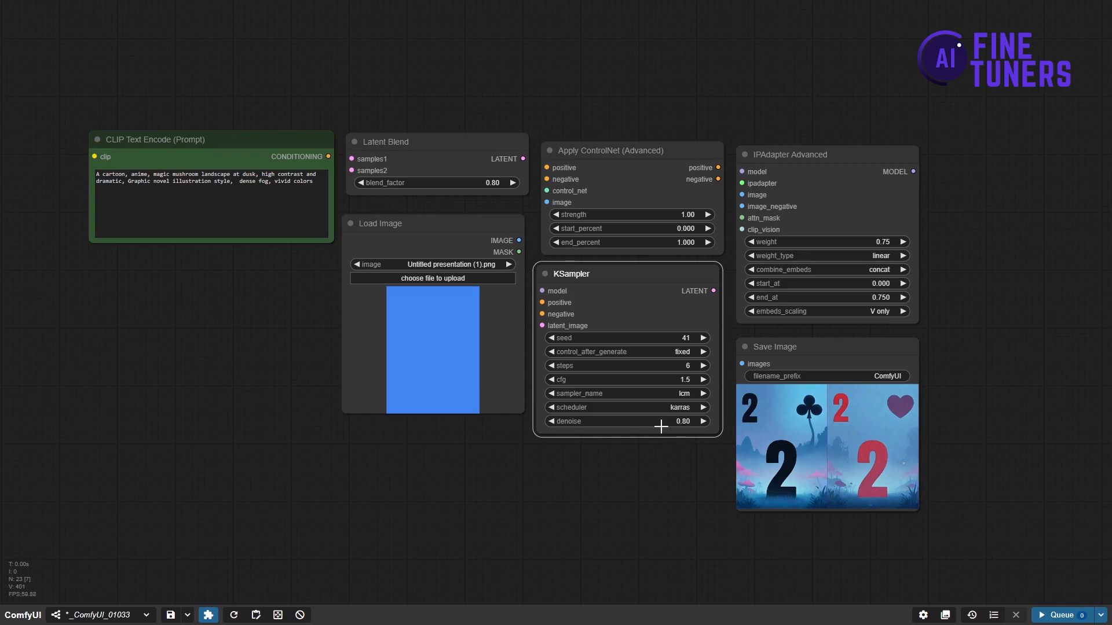
{"action": "left_click", "coordinate": [550, 424]}
{"action": "left_click", "coordinate": [551, 424]}
{"action": "left_click", "coordinate": [551, 424]}
{"action": "key", "text": "ctrl+Return"}
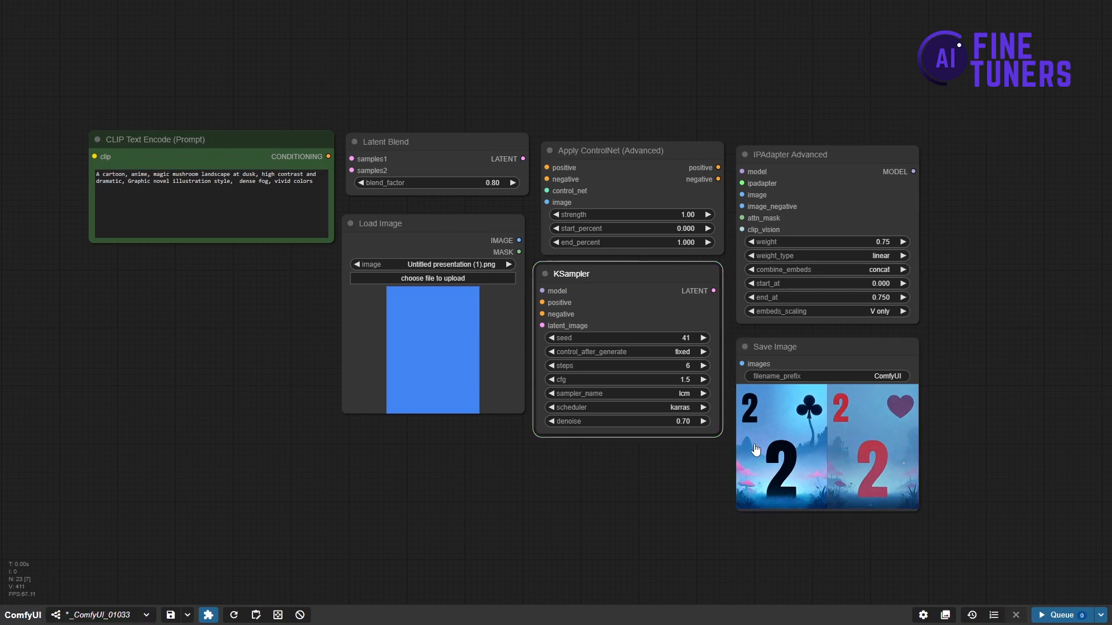
{"action": "left_click", "coordinate": [551, 421]}
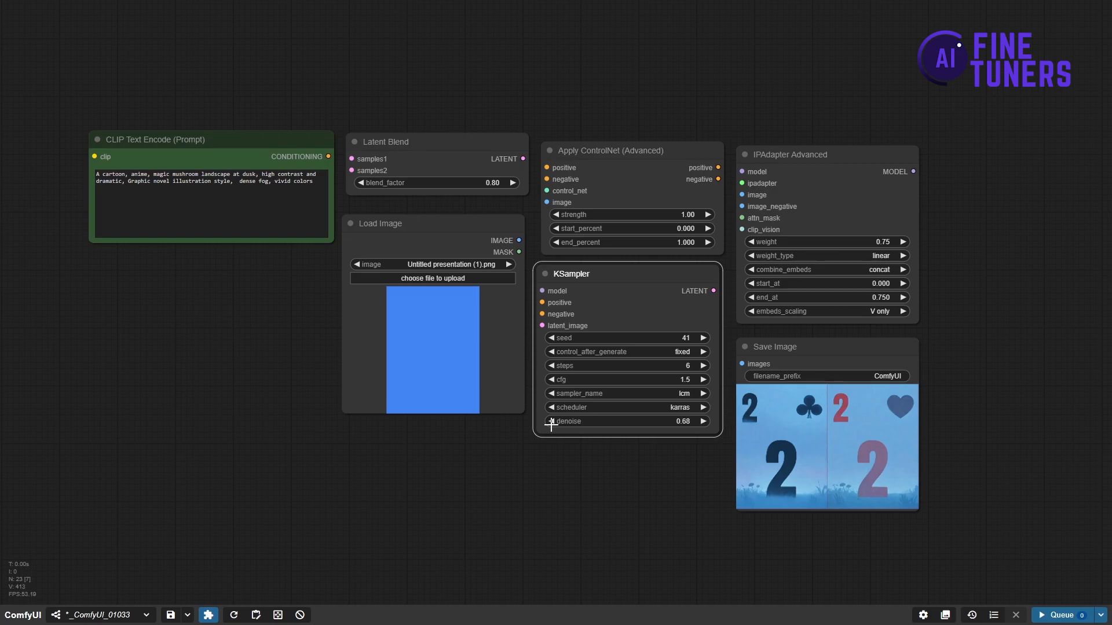
{"action": "left_click", "coordinate": [1062, 615]}
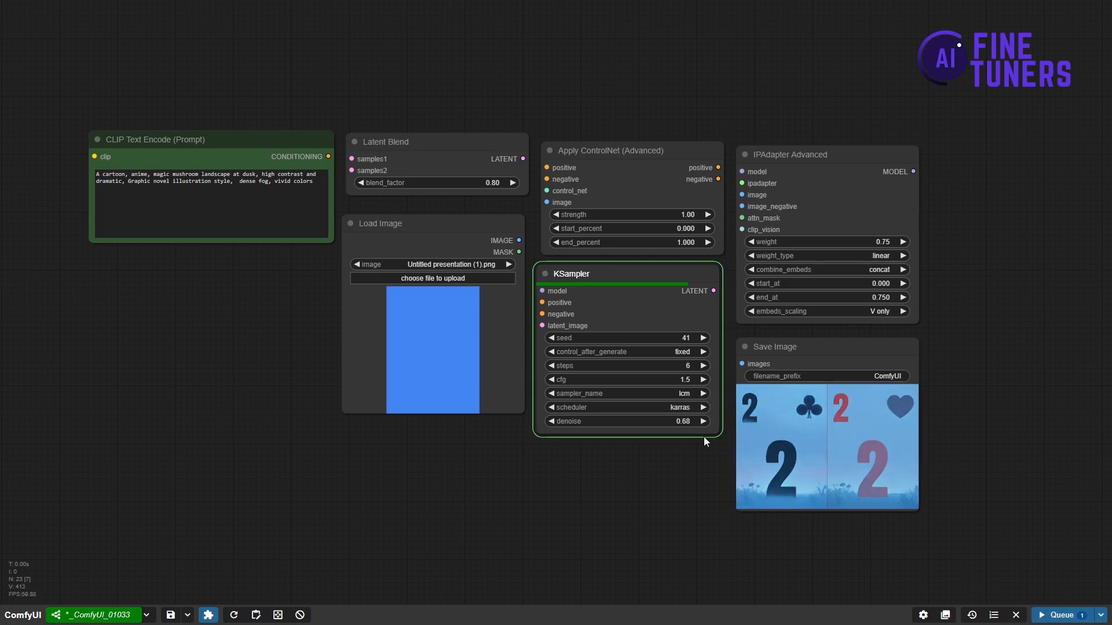
- Lower Latent Blend's blend_factor to 0.70 and finally to 0.55, queueing the workflow for each value
{"action": "left_click", "coordinate": [360, 183]}
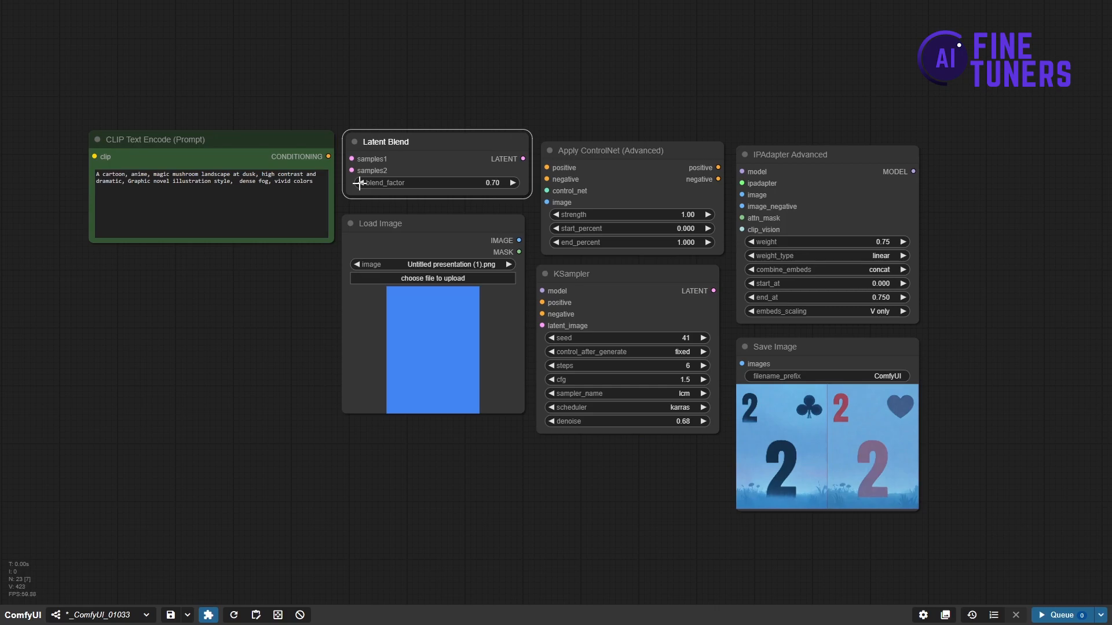
{"action": "left_click", "coordinate": [1062, 613]}
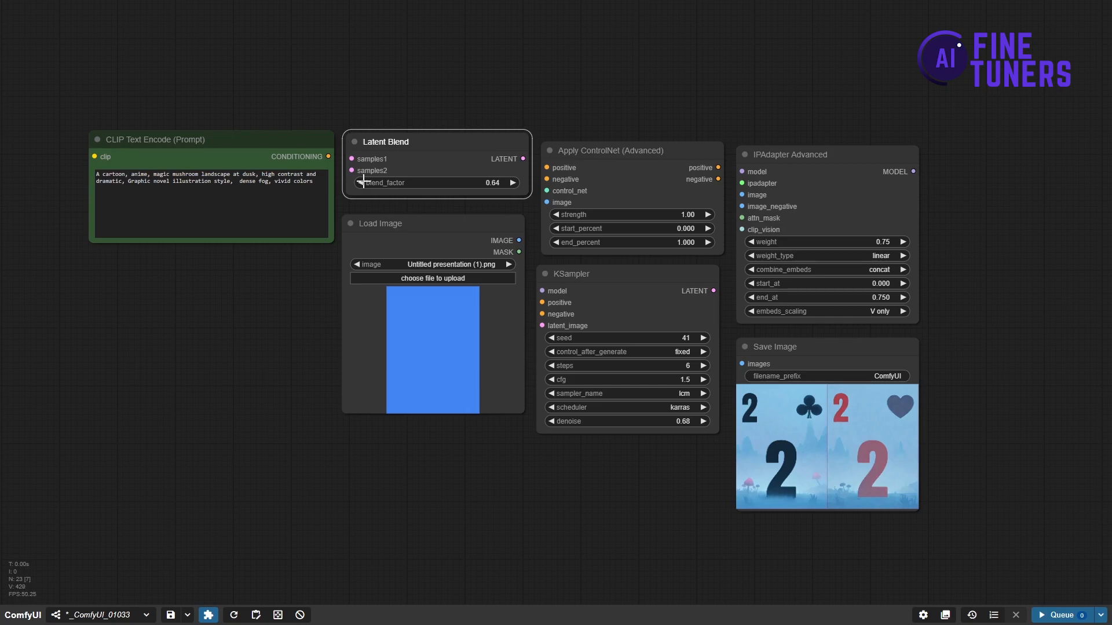
{"action": "left_click_drag", "start_coordinate": [363, 182], "coordinate": [361, 182]}
{"action": "left_click", "coordinate": [1052, 613]}
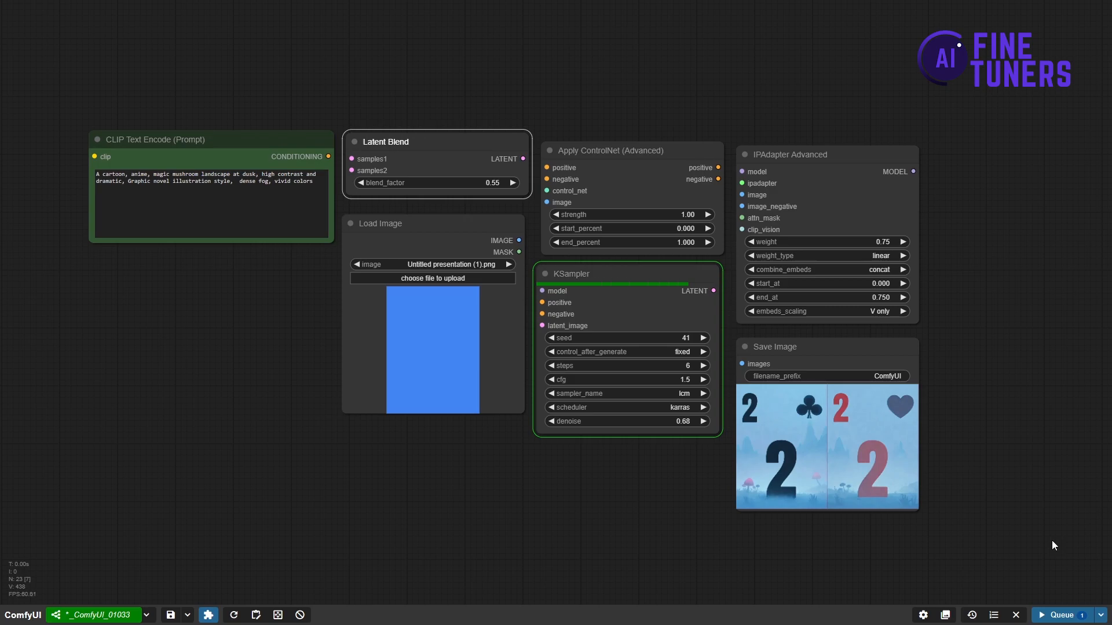
{"action": "scroll", "coordinate": [1022, 526], "scroll_direction": "up", "scroll_amount": 3}
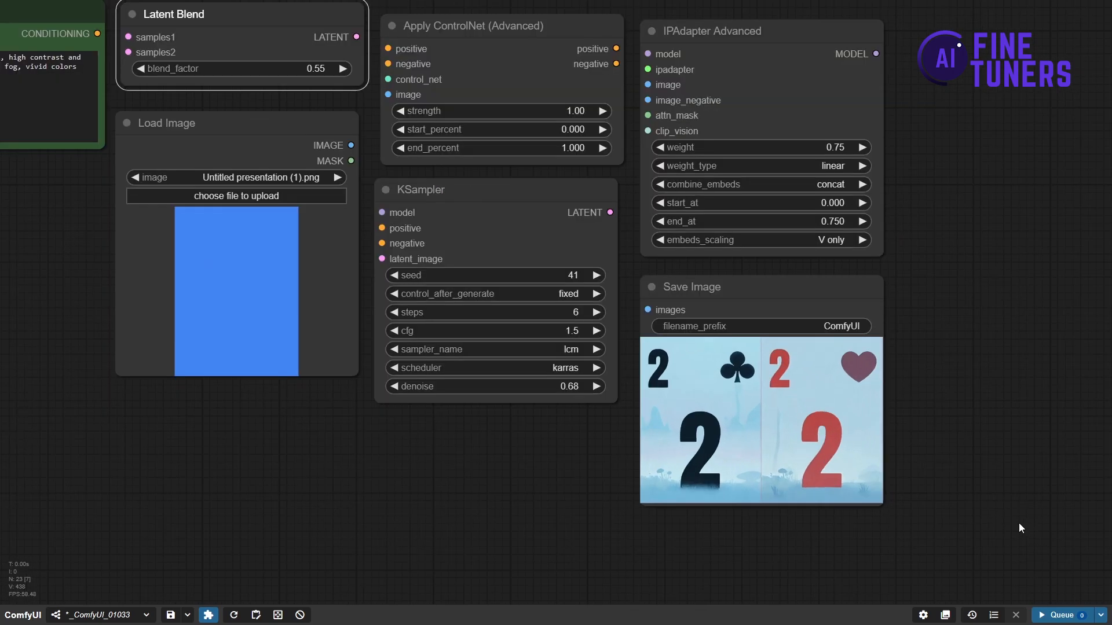
{"action": "scroll", "coordinate": [964, 442], "scroll_direction": "down", "scroll_amount": 4}
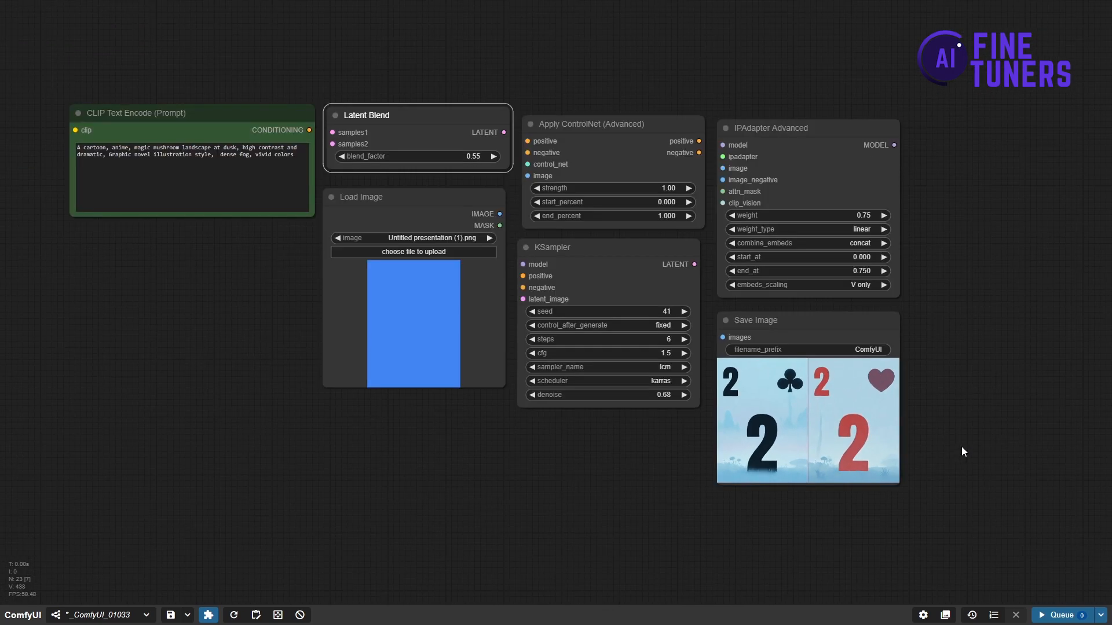
- Set KSampler's denoise to 0.95 and queue the workflow
{"action": "left_click", "coordinate": [633, 261]}
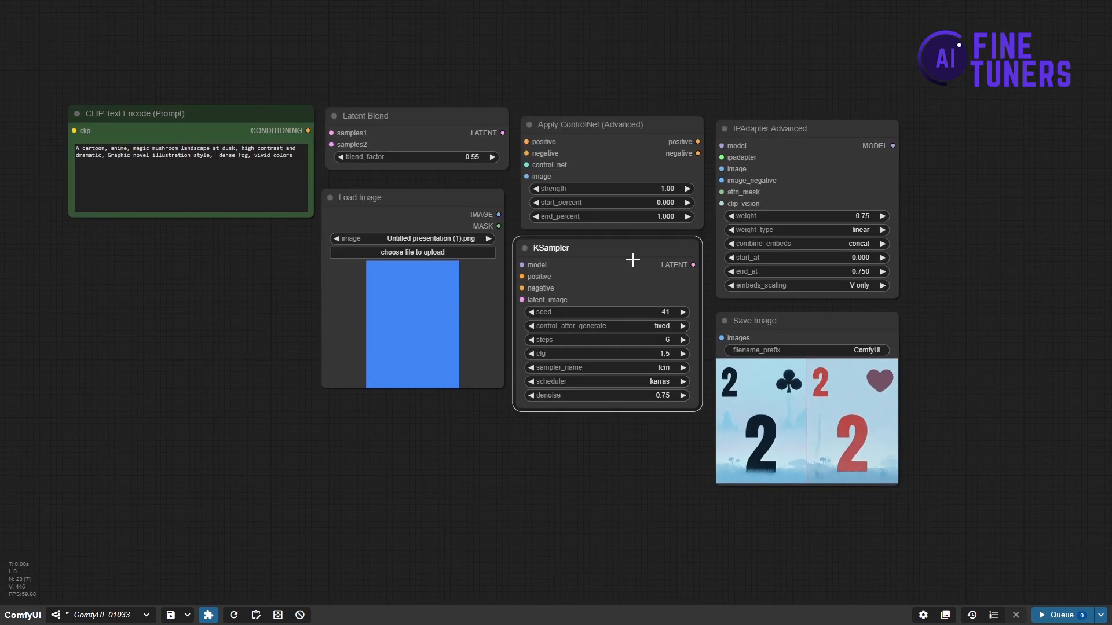
{"action": "left_click", "coordinate": [668, 397]}
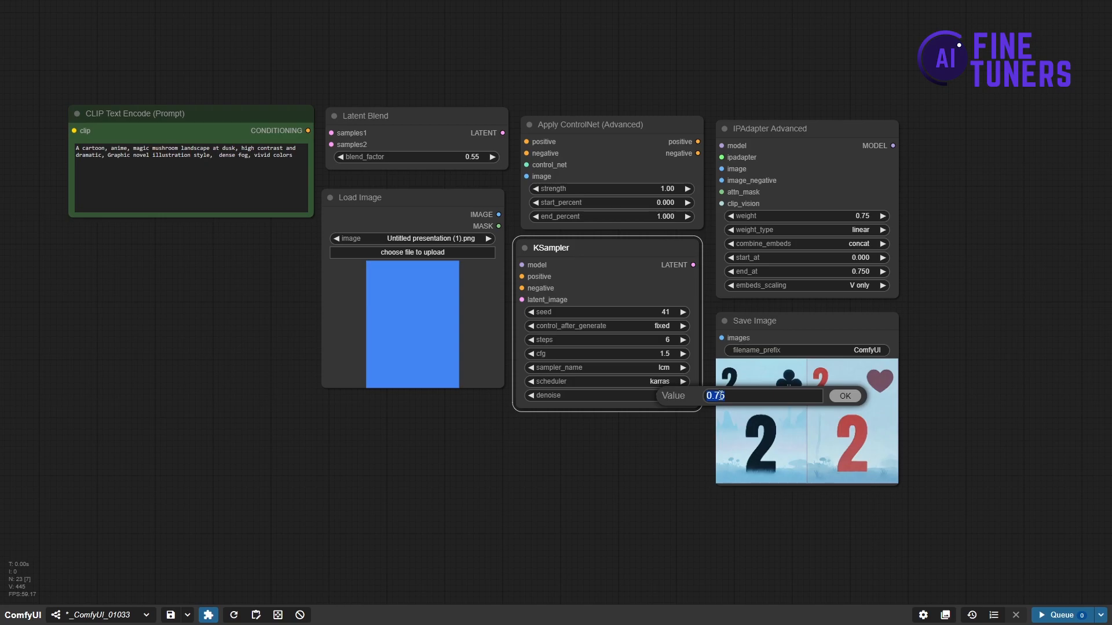
{"action": "type", "text": ".9"}
{"action": "left_click", "coordinate": [837, 396]}
{"action": "left_click", "coordinate": [1040, 614]}
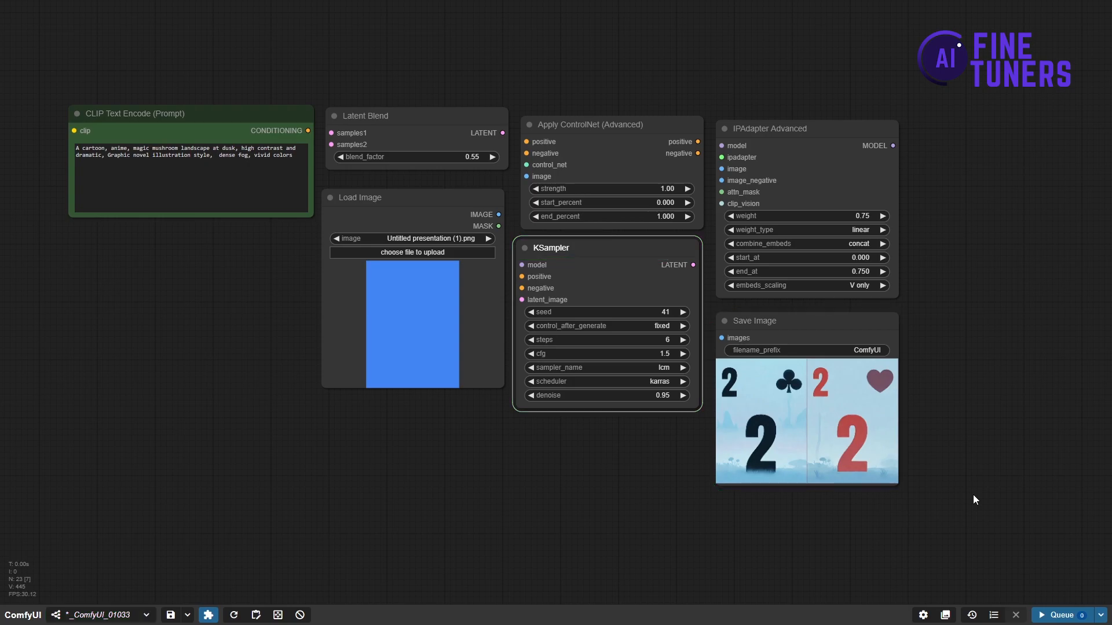
- Examine the newly generated cards in Save Image up close for colour, contrast and background detail
{"action": "scroll", "coordinate": [967, 485], "scroll_direction": "up", "scroll_amount": 2}
{"action": "scroll", "coordinate": [966, 486], "scroll_direction": "up", "scroll_amount": 2}
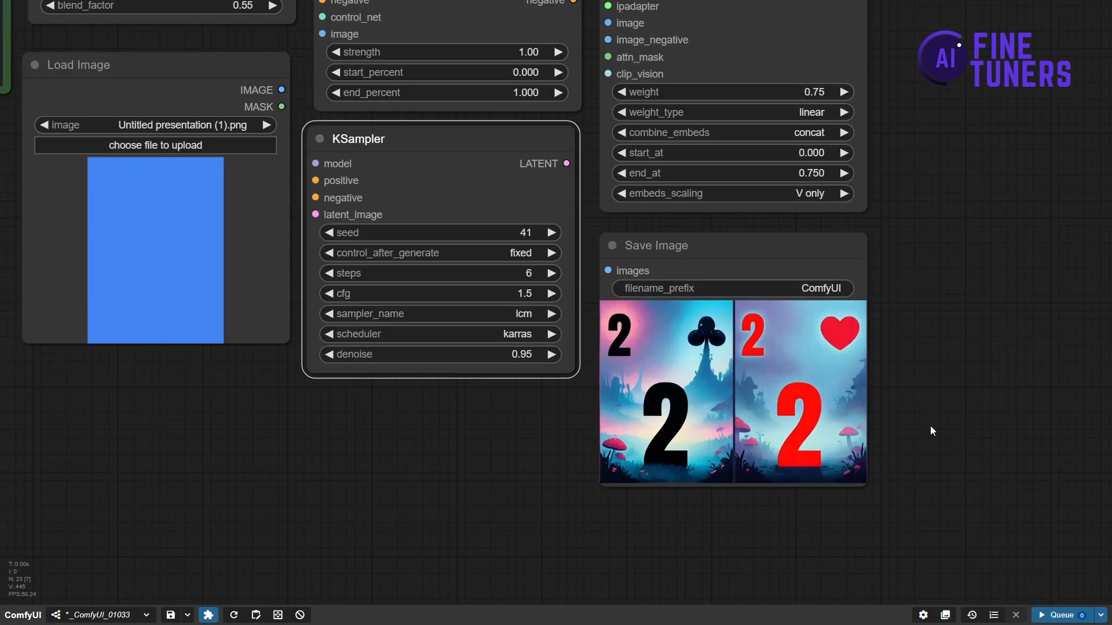
{"action": "scroll", "coordinate": [937, 411], "scroll_direction": "down", "scroll_amount": 2}
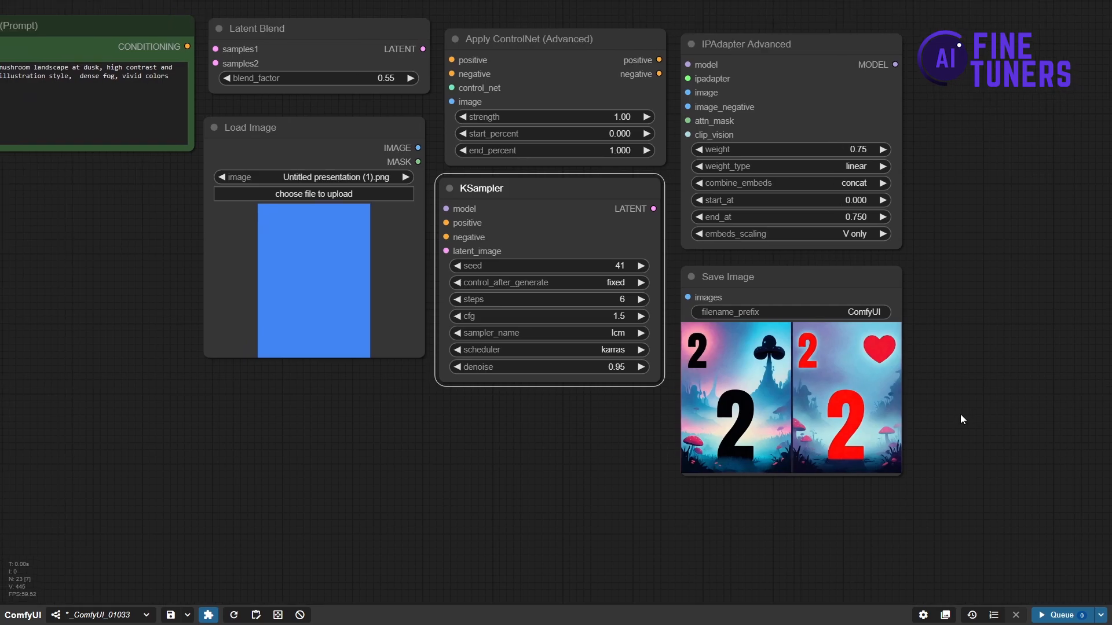
{"action": "left_click_drag", "start_coordinate": [607, 423], "coordinate": [521, 459]}
{"action": "scroll", "coordinate": [627, 419], "scroll_direction": "up", "scroll_amount": 5}
{"action": "scroll", "coordinate": [628, 426], "scroll_direction": "up", "scroll_amount": 4}
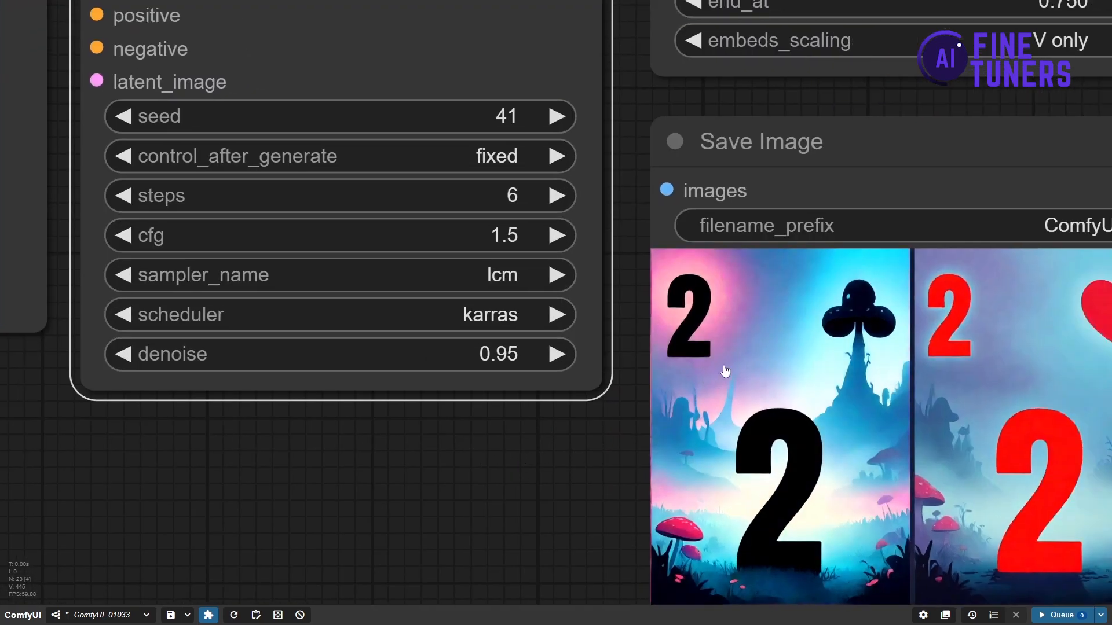
{"action": "scroll", "coordinate": [446, 477], "scroll_direction": "down", "scroll_amount": 6}
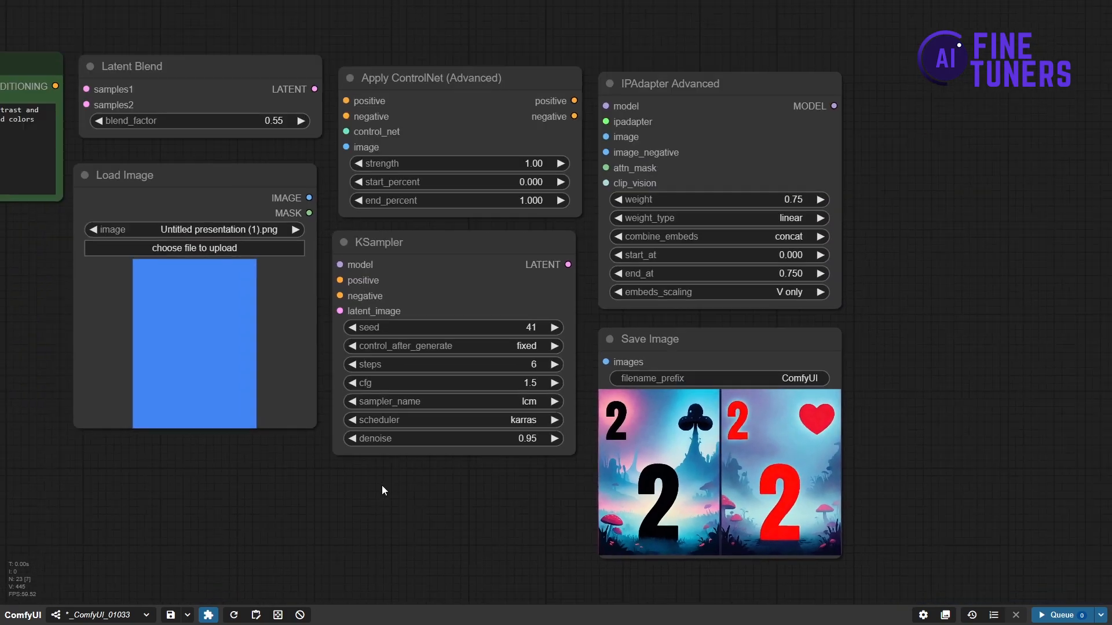
- Set IPAdapter Advanced's weight to 0.90, queue the workflow and view the new cards
{"action": "left_click_drag", "start_coordinate": [381, 485], "coordinate": [519, 521]}
{"action": "scroll", "coordinate": [521, 523], "scroll_direction": "down", "scroll_amount": 2}
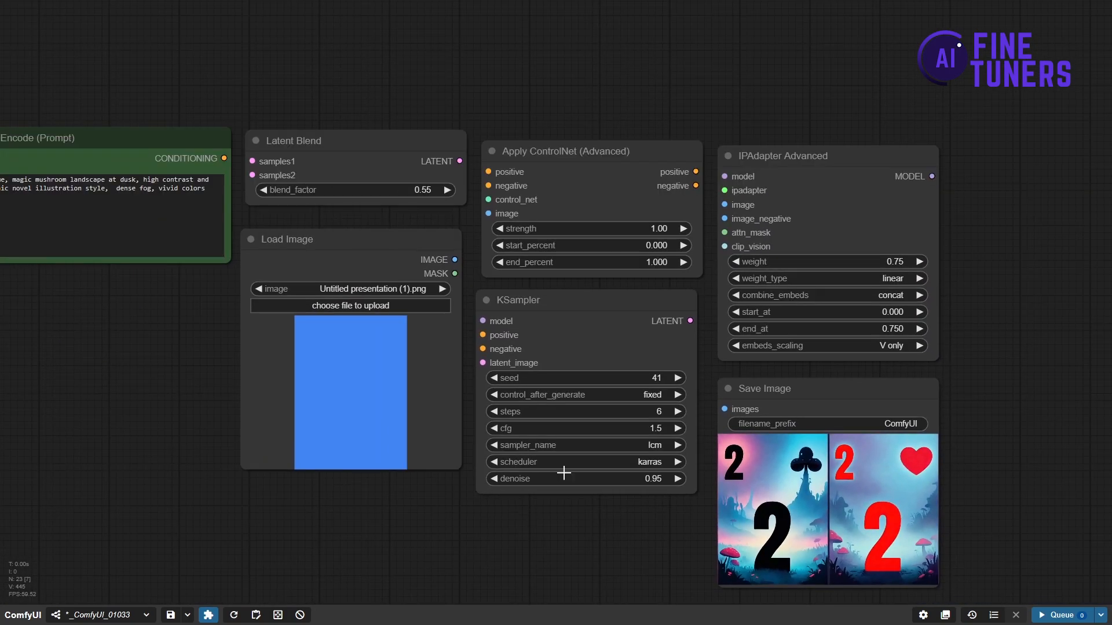
{"action": "left_click", "coordinate": [894, 263]}
{"action": "type", "text": "."}
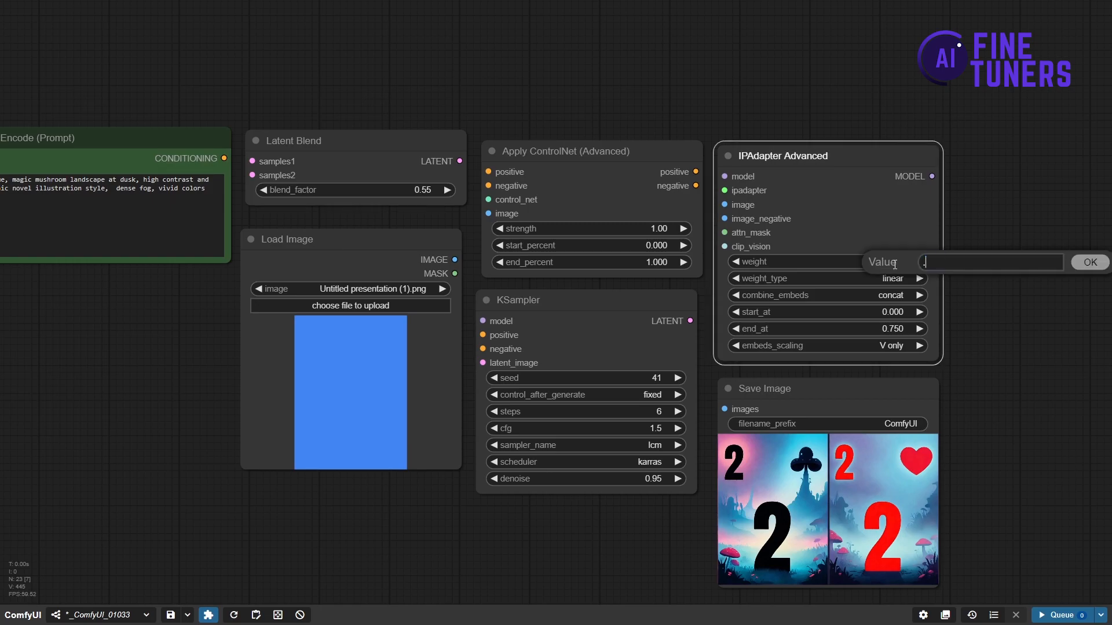
{"action": "left_click", "coordinate": [1080, 263]}
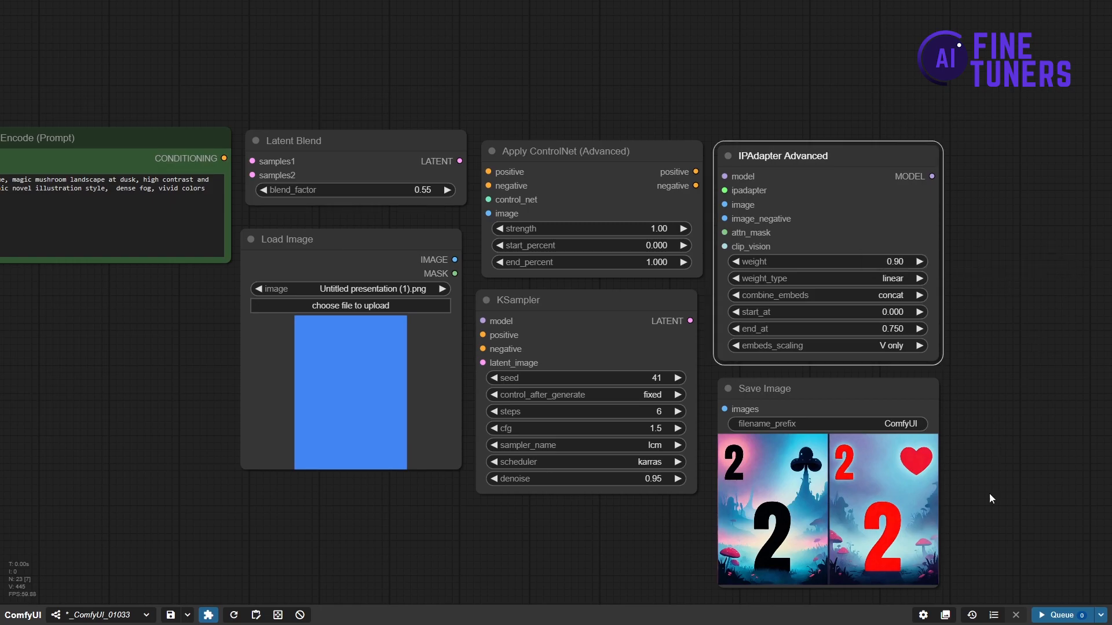
{"action": "left_click", "coordinate": [1042, 609]}
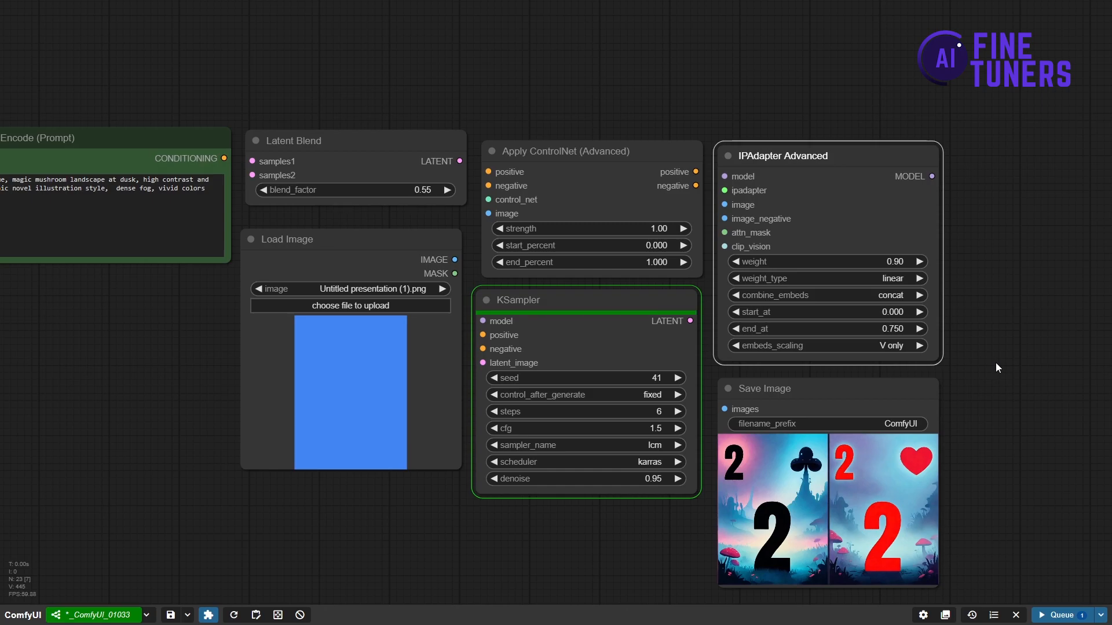
{"action": "scroll", "coordinate": [997, 357], "scroll_direction": "down", "scroll_amount": 1}
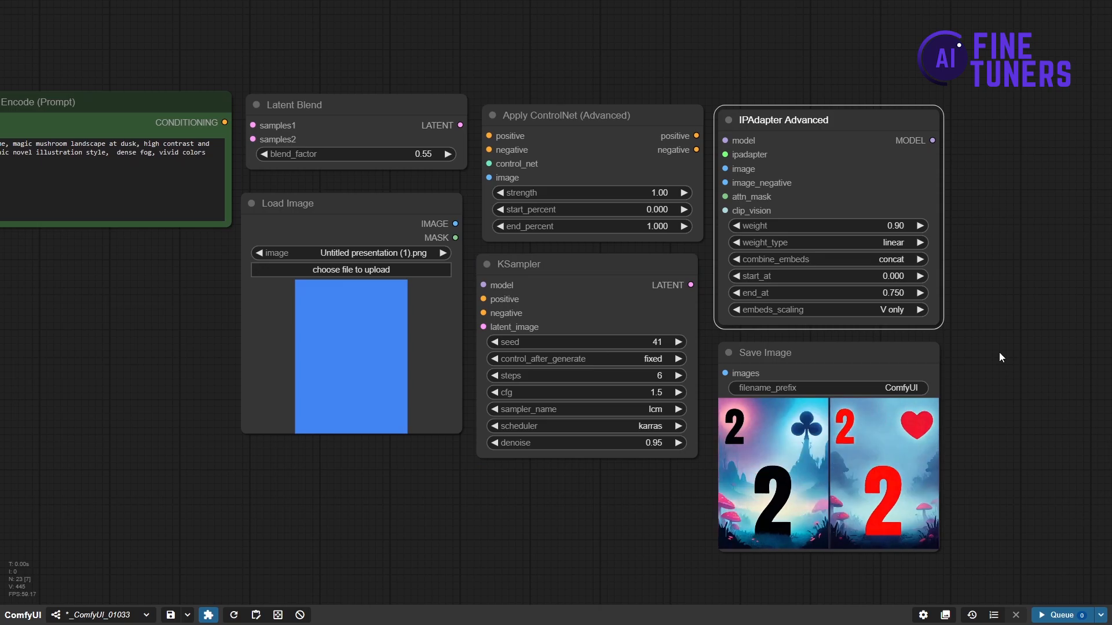
{"action": "scroll", "coordinate": [994, 407], "scroll_direction": "up", "scroll_amount": 3}
{"action": "left_click_drag", "start_coordinate": [993, 407], "coordinate": [999, 353]}
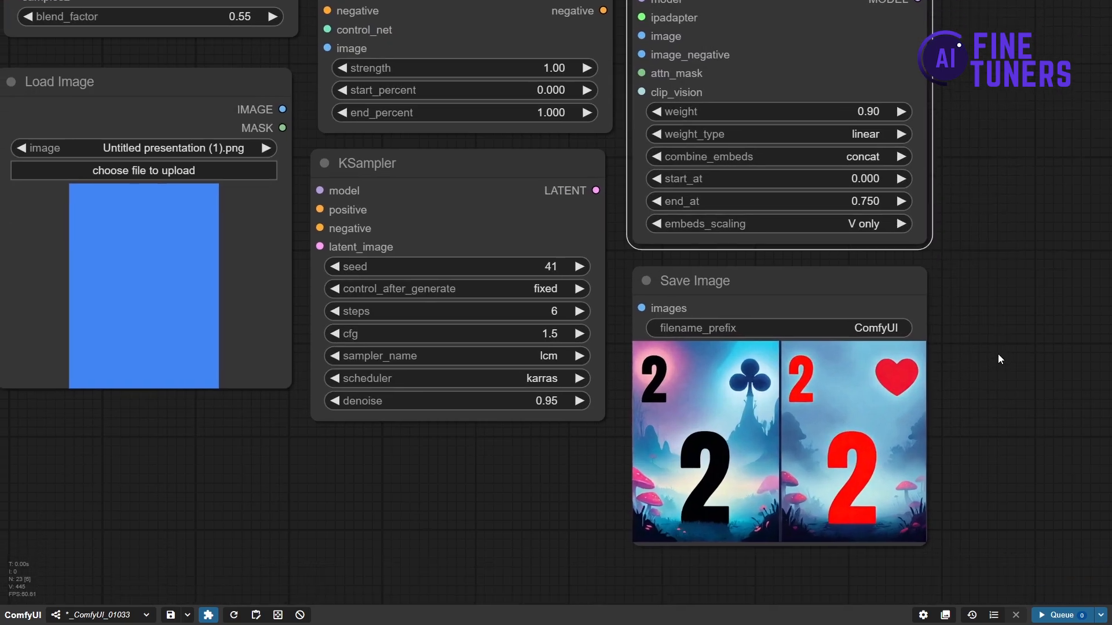
- Generate two more card variations by queueing the workflow with KSampler seed 42 and again with seed 43
{"action": "scroll", "coordinate": [998, 353], "scroll_direction": "down", "scroll_amount": 4}
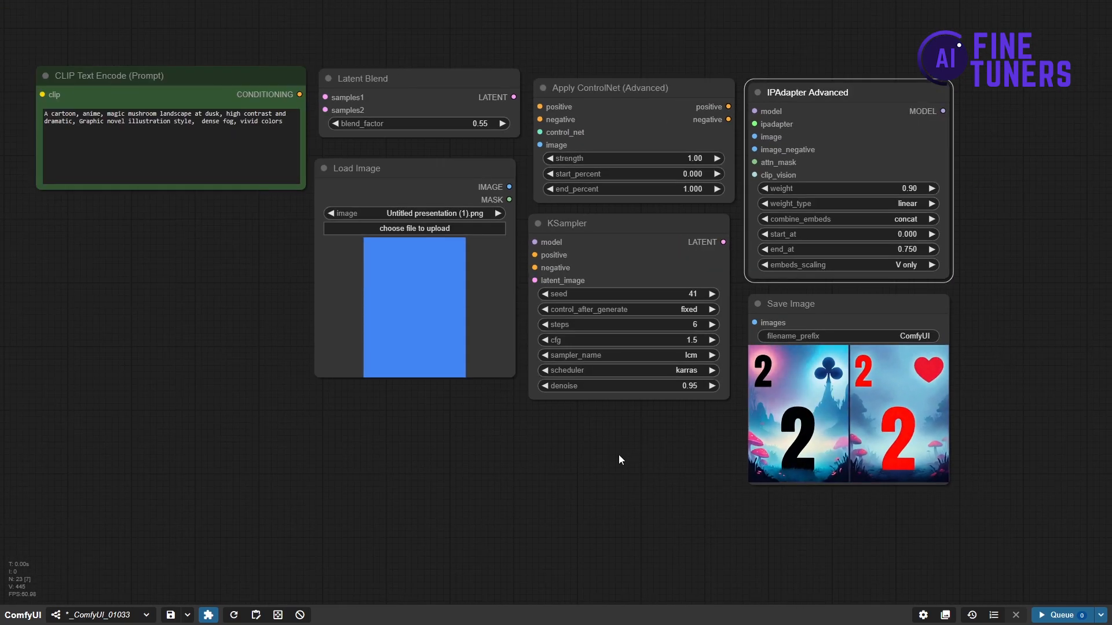
{"action": "scroll", "coordinate": [618, 454], "scroll_direction": "down", "scroll_amount": 1}
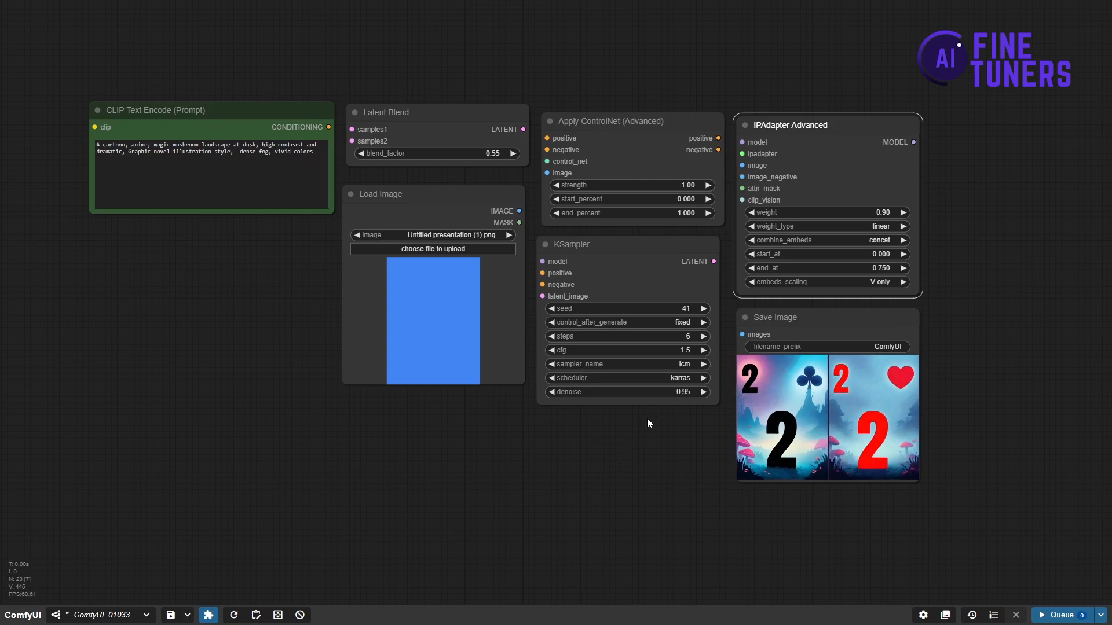
{"action": "left_click", "coordinate": [702, 308]}
{"action": "left_click", "coordinate": [1055, 615]}
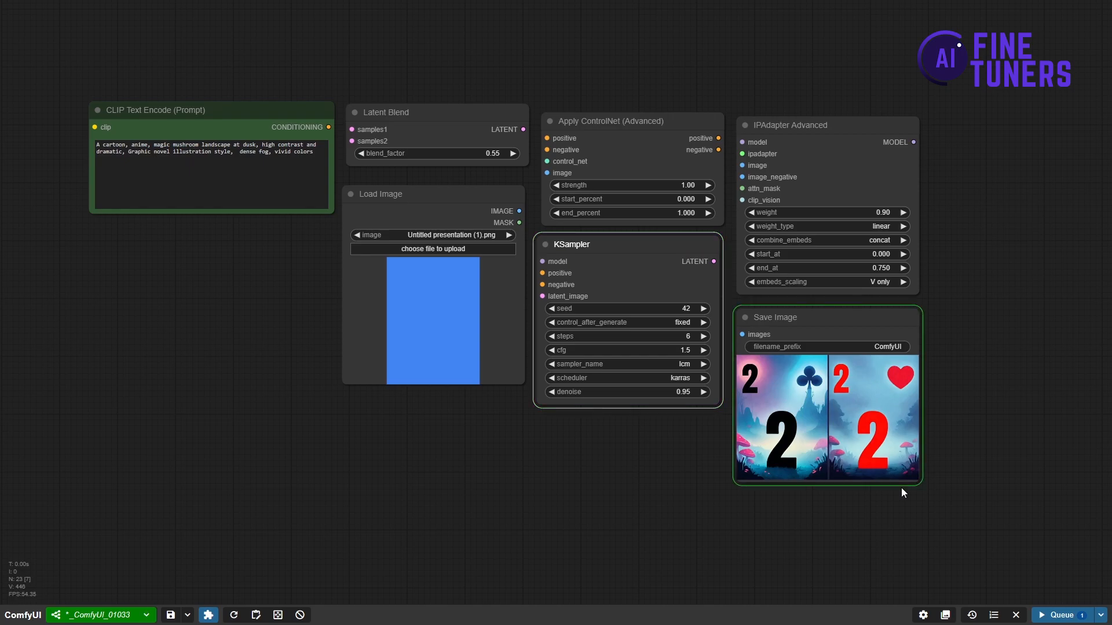
{"action": "scroll", "coordinate": [750, 405], "scroll_direction": "up", "scroll_amount": 5}
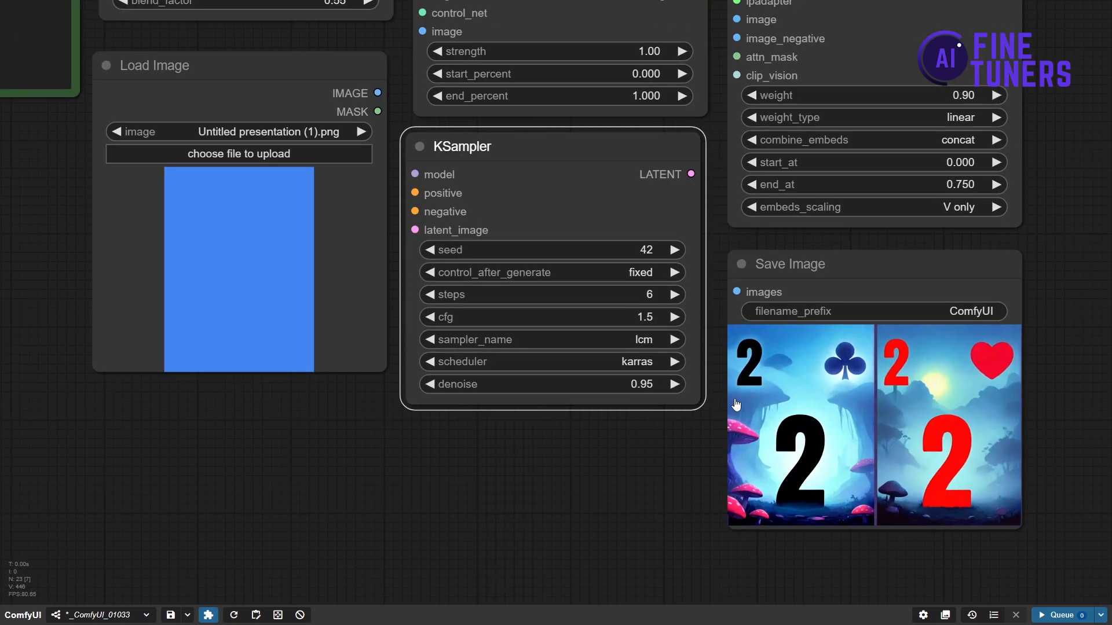
{"action": "left_click_drag", "start_coordinate": [502, 492], "coordinate": [479, 503]}
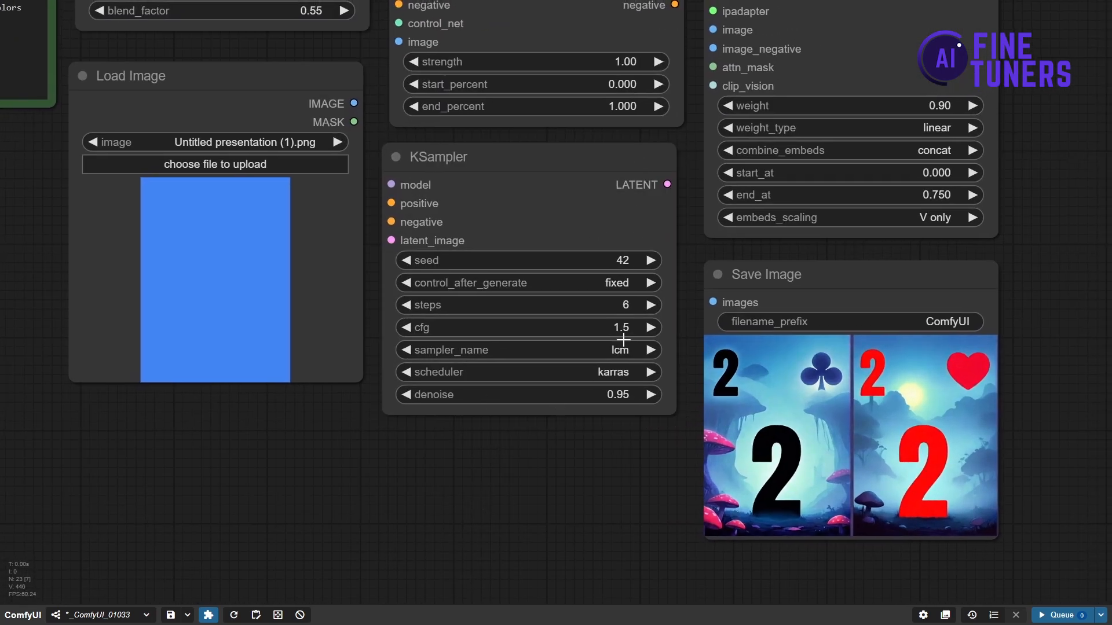
{"action": "left_click", "coordinate": [651, 260]}
{"action": "left_click", "coordinate": [1049, 615]}
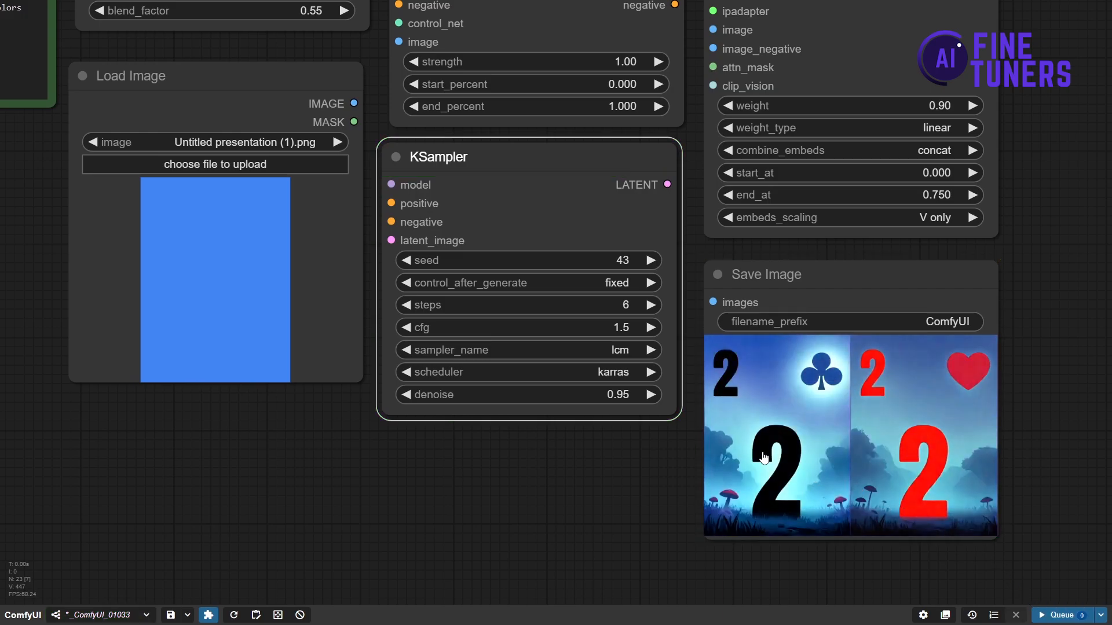
- Try KSampler cfg values of 1.8 and 1.0, queueing the workflow for each
{"action": "left_click", "coordinate": [650, 328]}
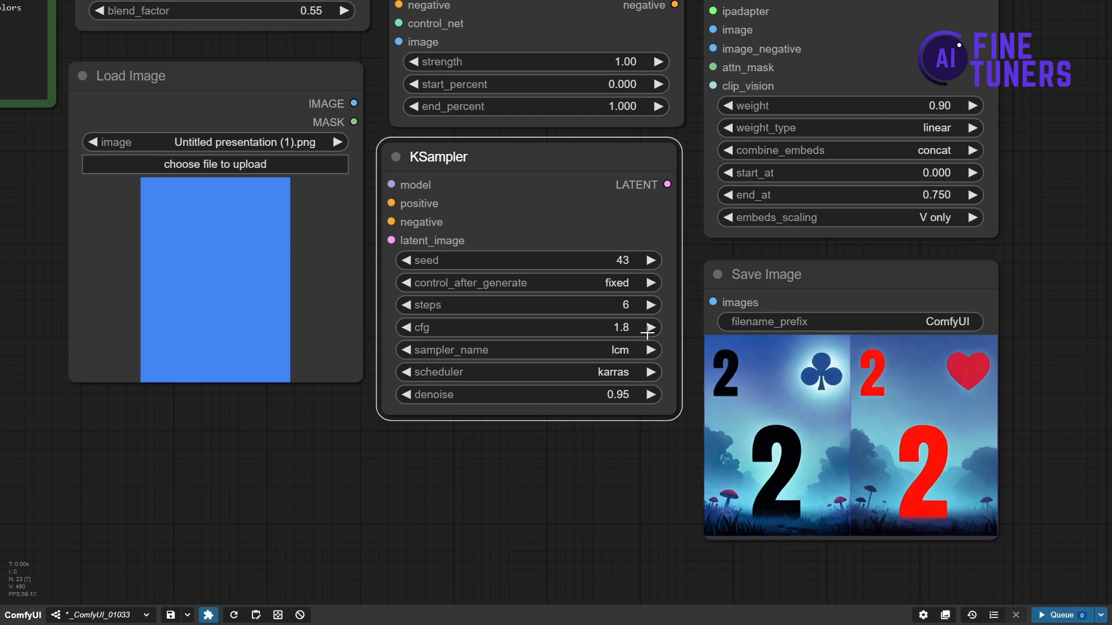
{"action": "left_click", "coordinate": [1045, 617]}
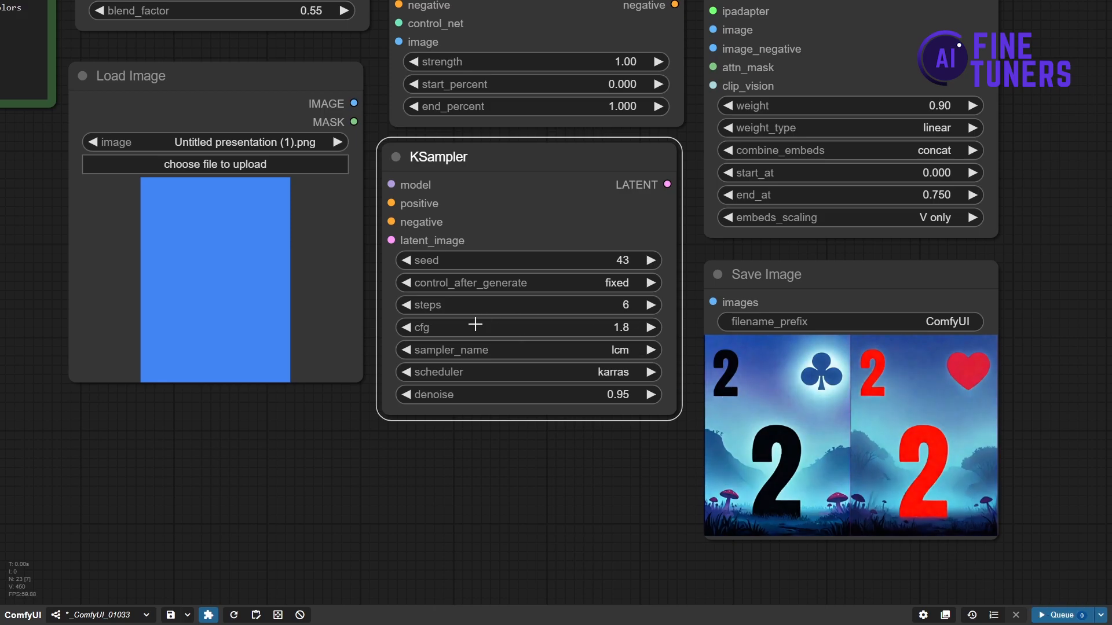
{"action": "left_click", "coordinate": [404, 328]}
{"action": "left_click", "coordinate": [404, 328]}
{"action": "left_click", "coordinate": [651, 328]}
{"action": "left_click", "coordinate": [1048, 614]}
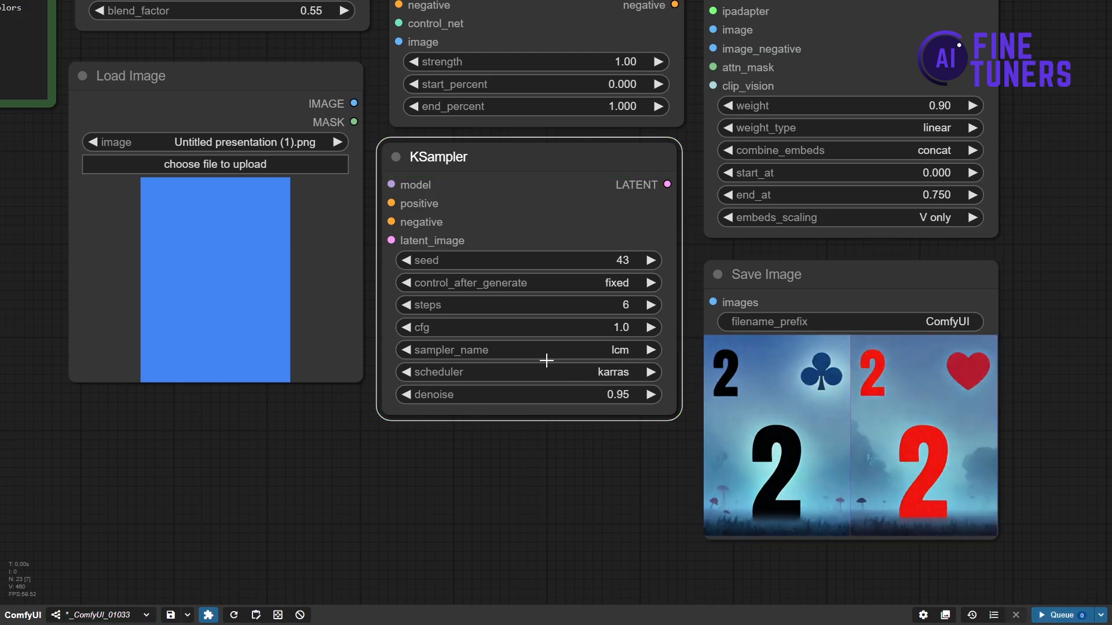
- Restore KSampler's cfg to 1.5
{"action": "left_click", "coordinate": [625, 328]}
{"action": "type", "text": "1.5"}
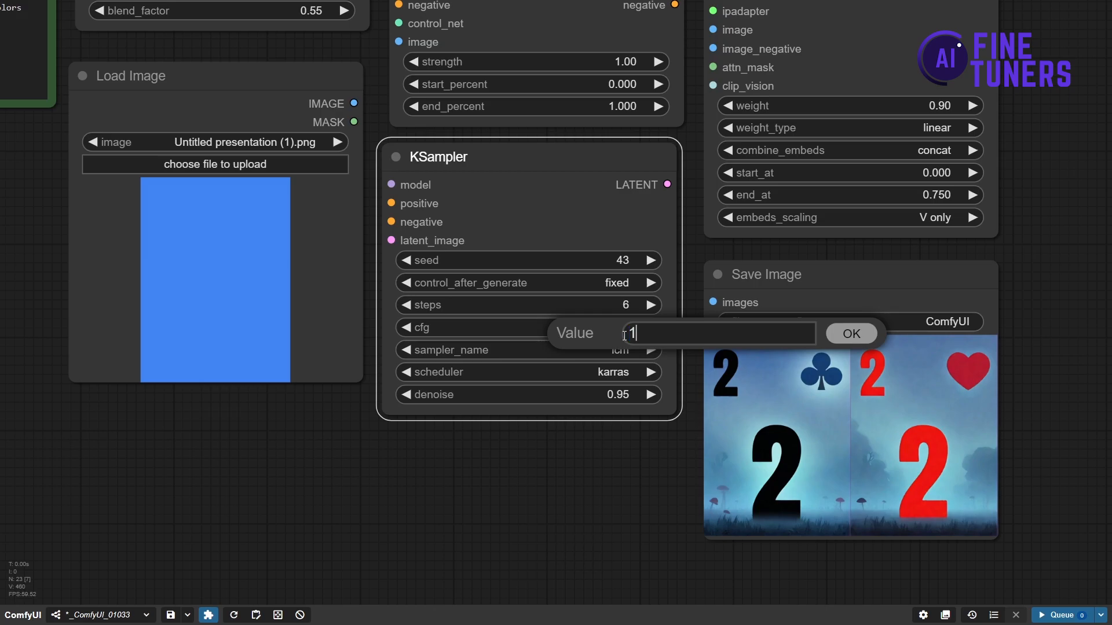
{"action": "left_click", "coordinate": [846, 334]}
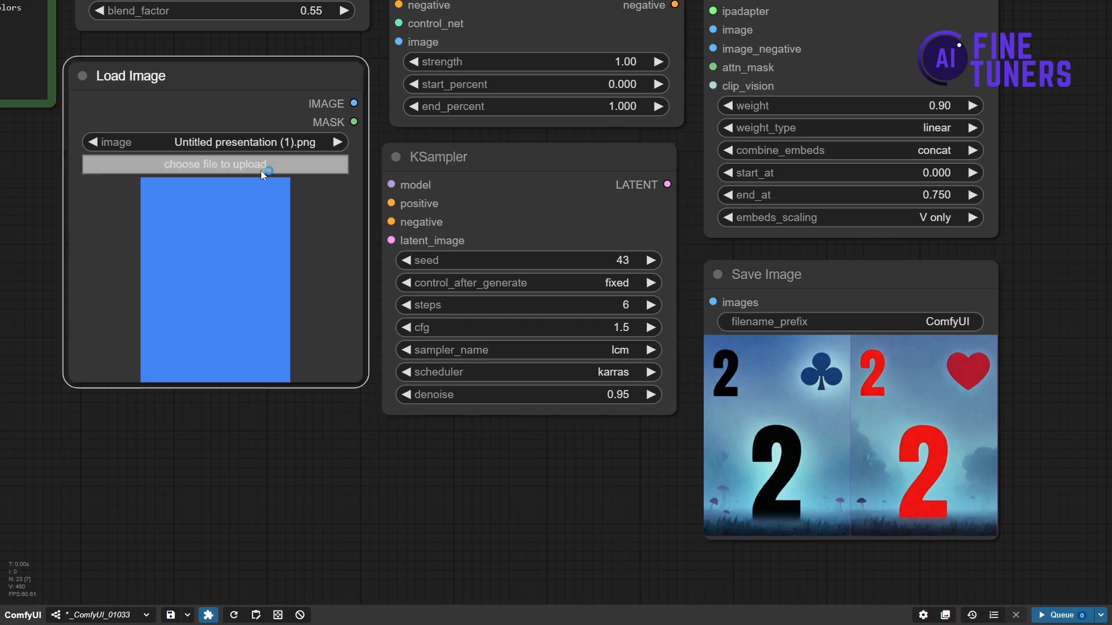
- Load the orange image Untitled presentation (2).png into Load Image and queue the workflow with KSampler seeds 43 and 44
{"action": "left_click", "coordinate": [260, 170]}
{"action": "double_click", "coordinate": [207, 202]}
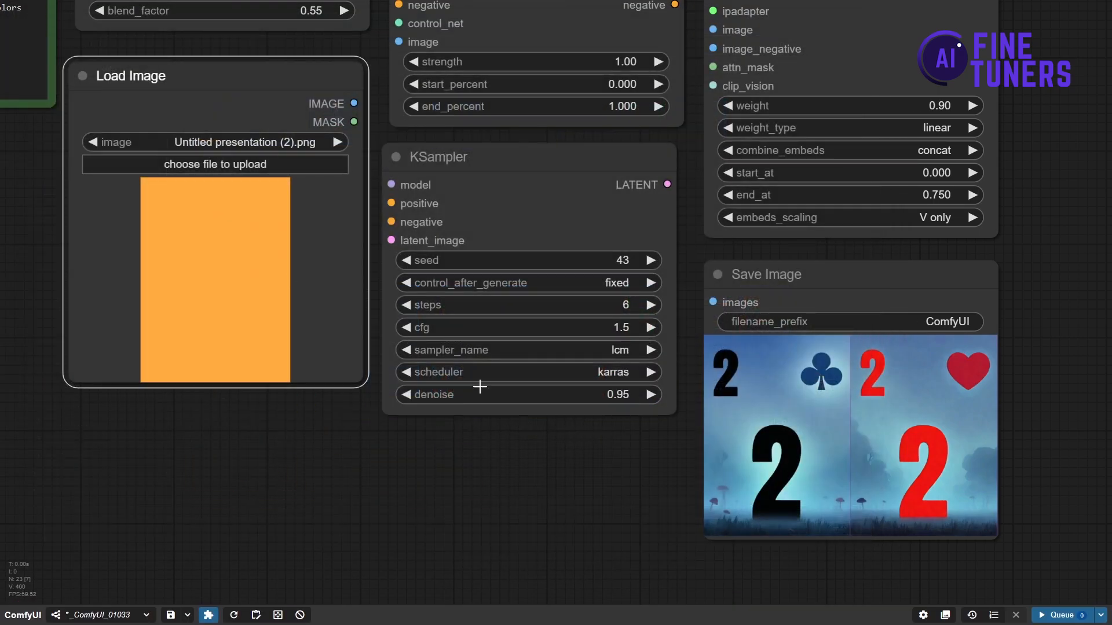
{"action": "left_click", "coordinate": [1057, 615]}
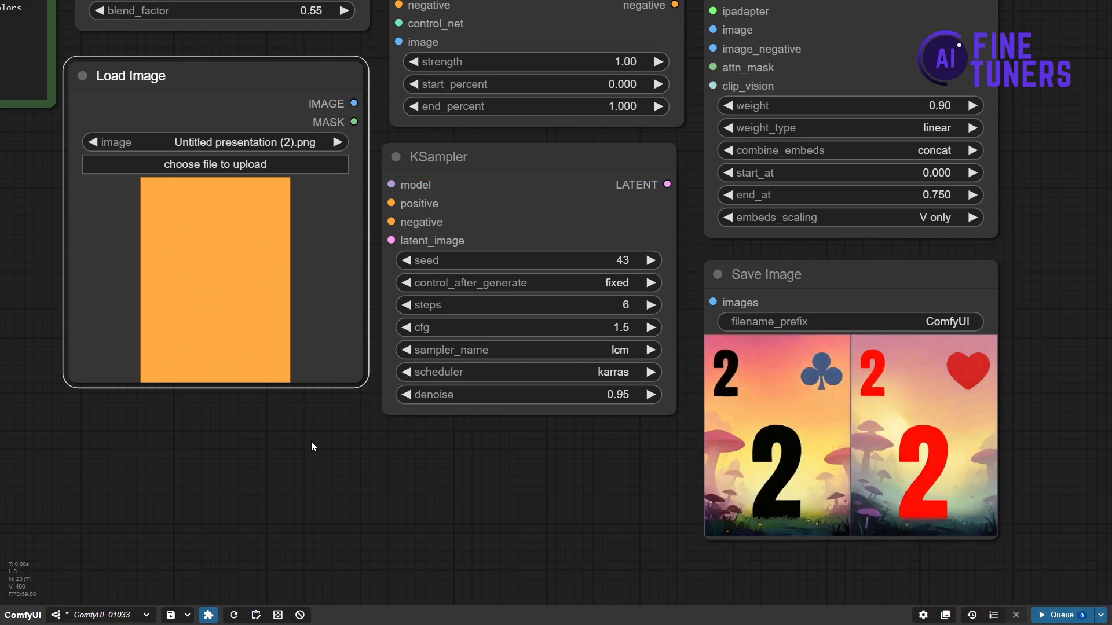
{"action": "left_click", "coordinate": [650, 260]}
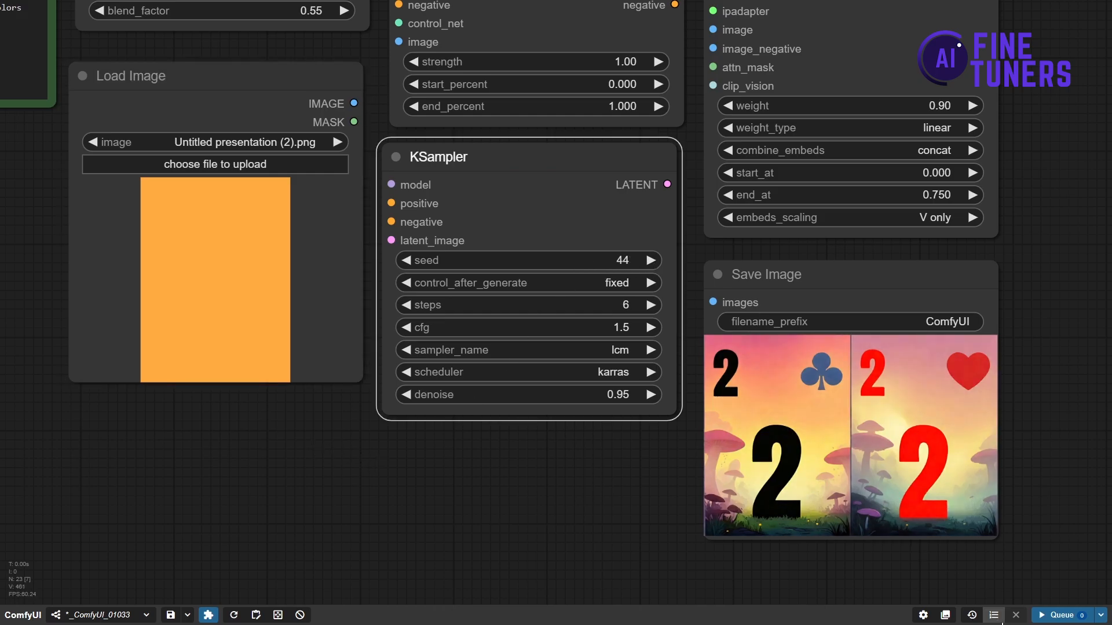
{"action": "left_click", "coordinate": [1059, 617]}
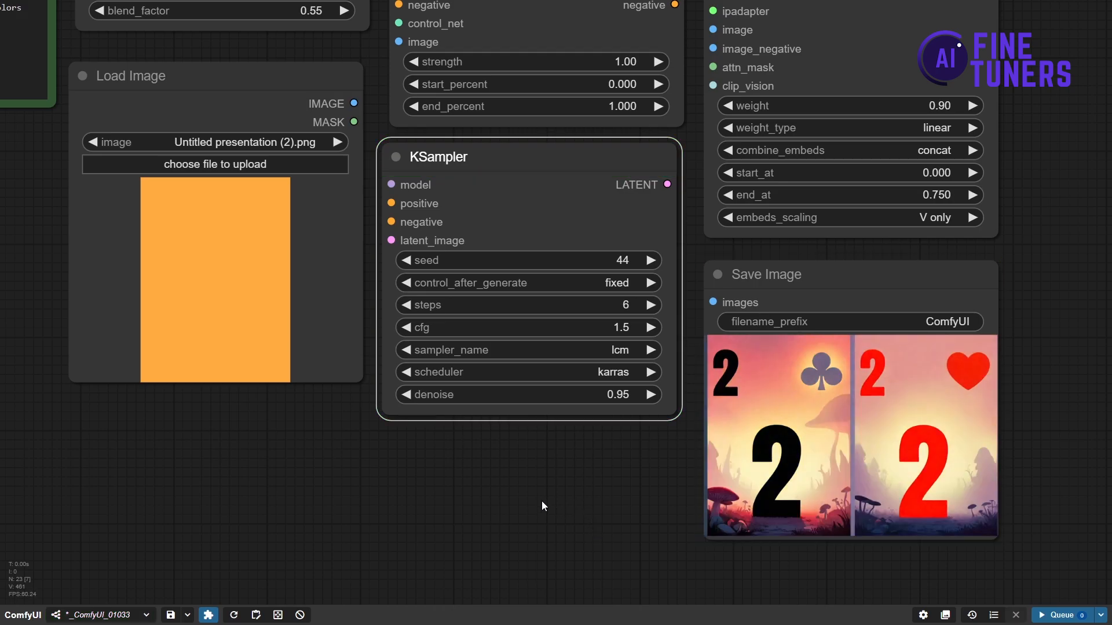
- Try Apply ControlNet (Advanced) strengths of 0.75 and 0.50, queueing the workflow for each and checking the cards up close
{"action": "scroll", "coordinate": [542, 503], "scroll_direction": "down", "scroll_amount": 2}
{"action": "left_click_drag", "start_coordinate": [524, 505], "coordinate": [546, 519]}
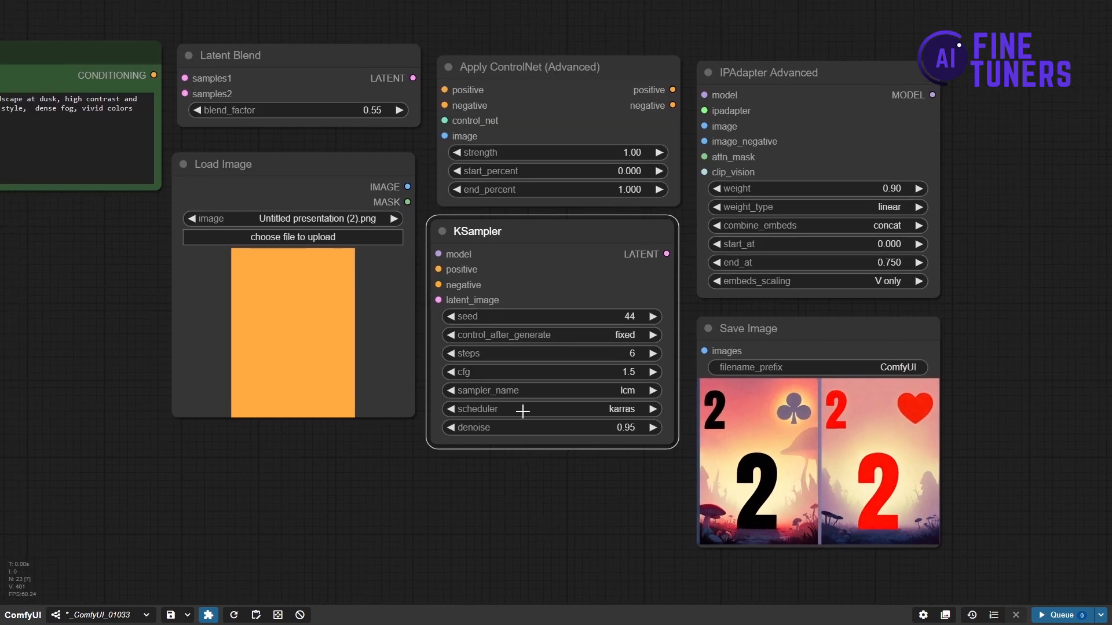
{"action": "left_click", "coordinate": [631, 153]}
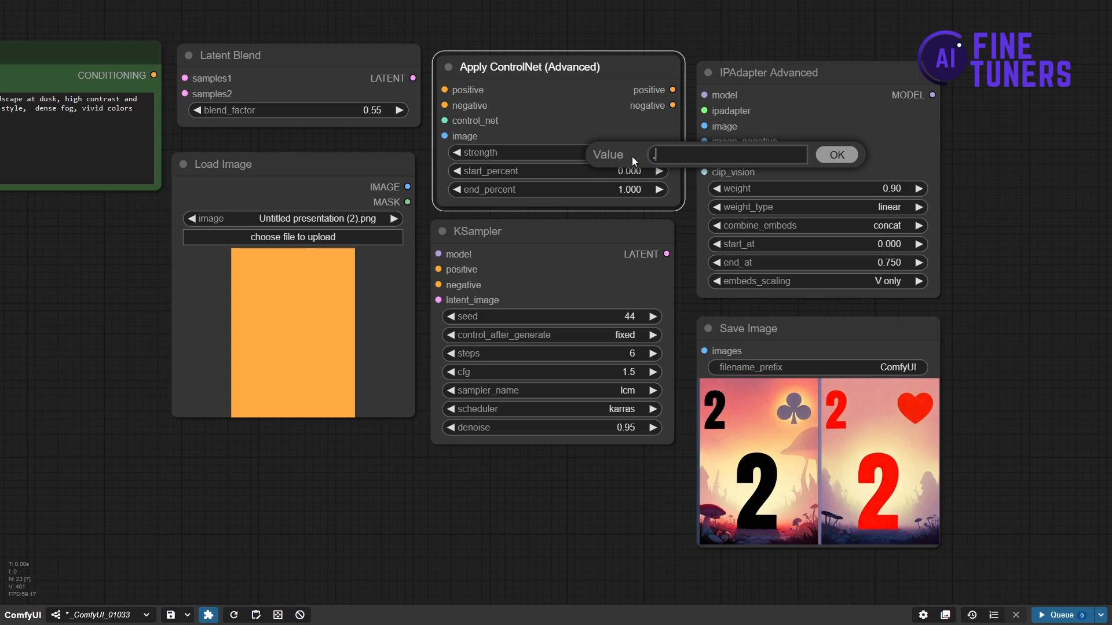
{"action": "type", "text": ".75"}
{"action": "left_click", "coordinate": [837, 154]}
{"action": "left_click", "coordinate": [1044, 616]}
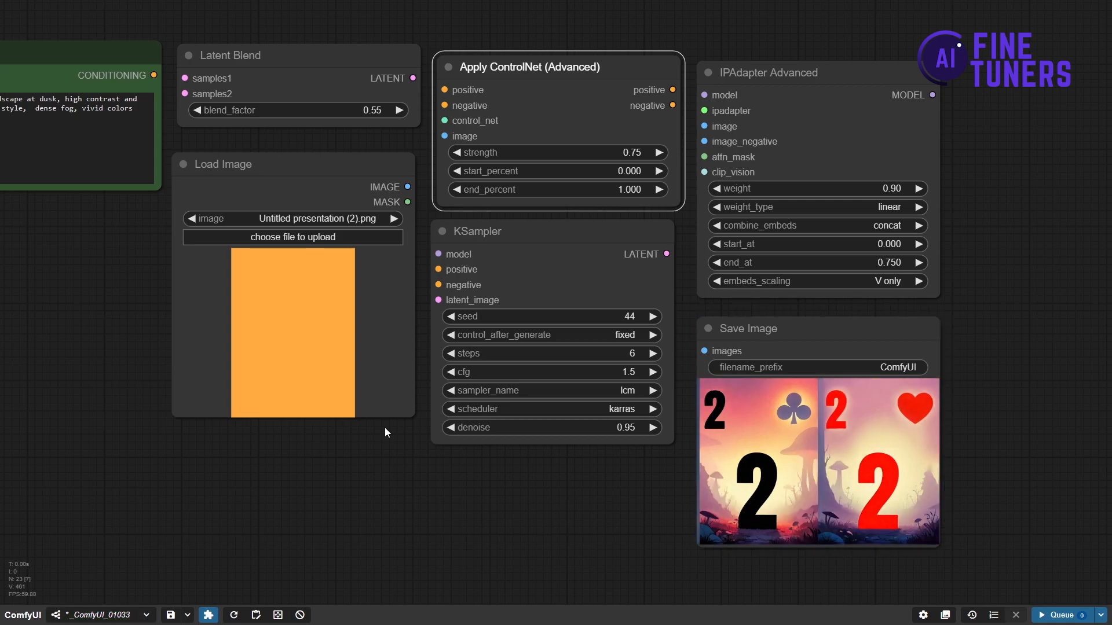
{"action": "left_click", "coordinate": [638, 154]}
{"action": "type", "text": ".5"}
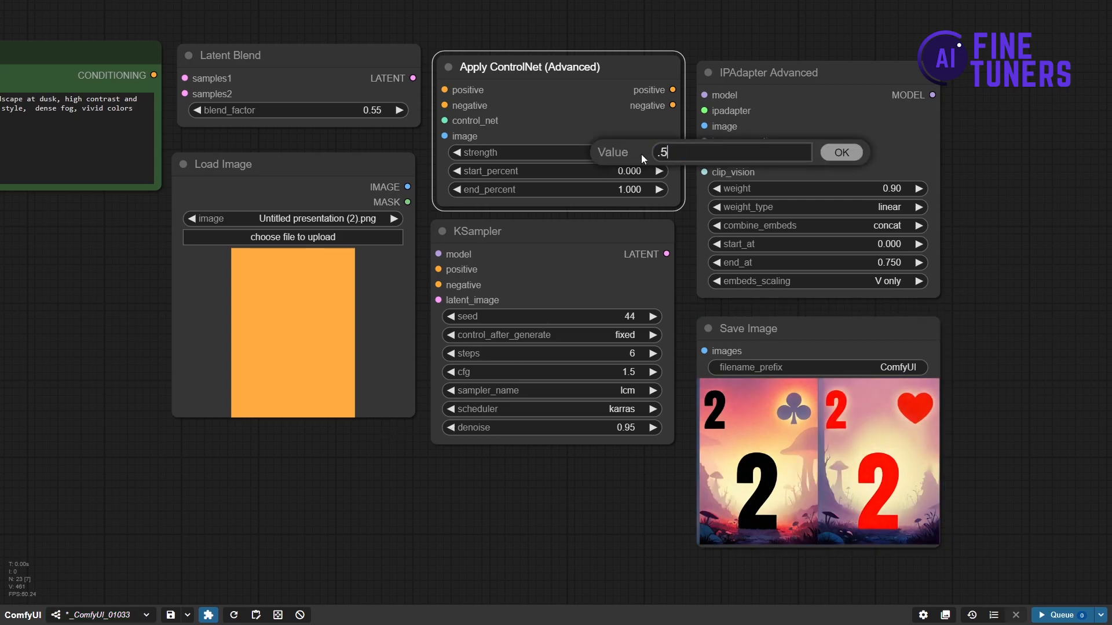
{"action": "left_click", "coordinate": [840, 152]}
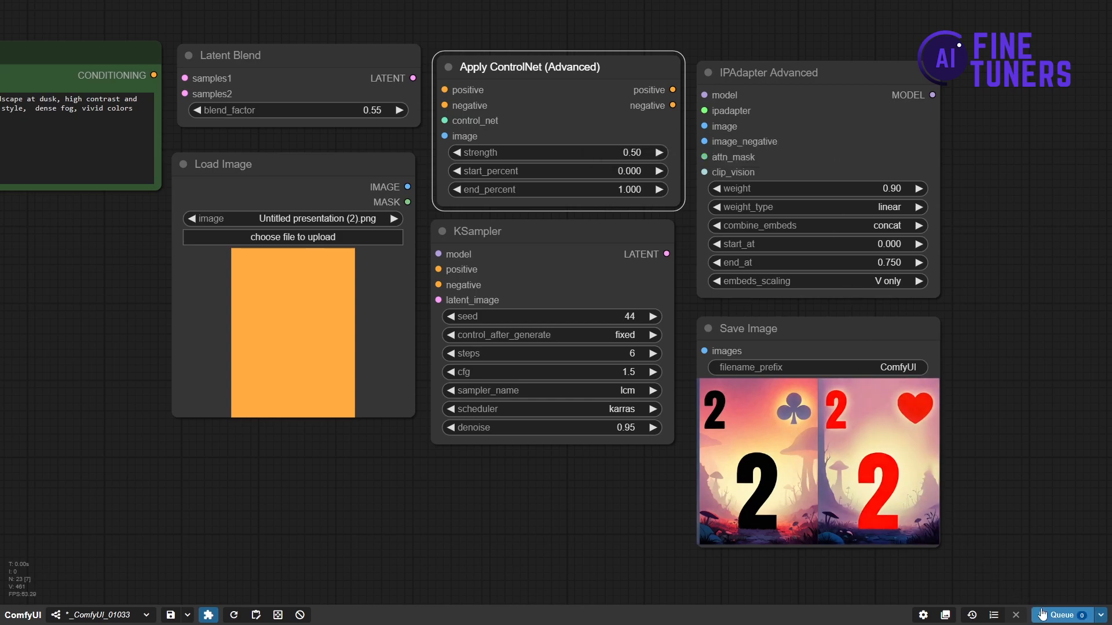
{"action": "left_click", "coordinate": [1046, 615]}
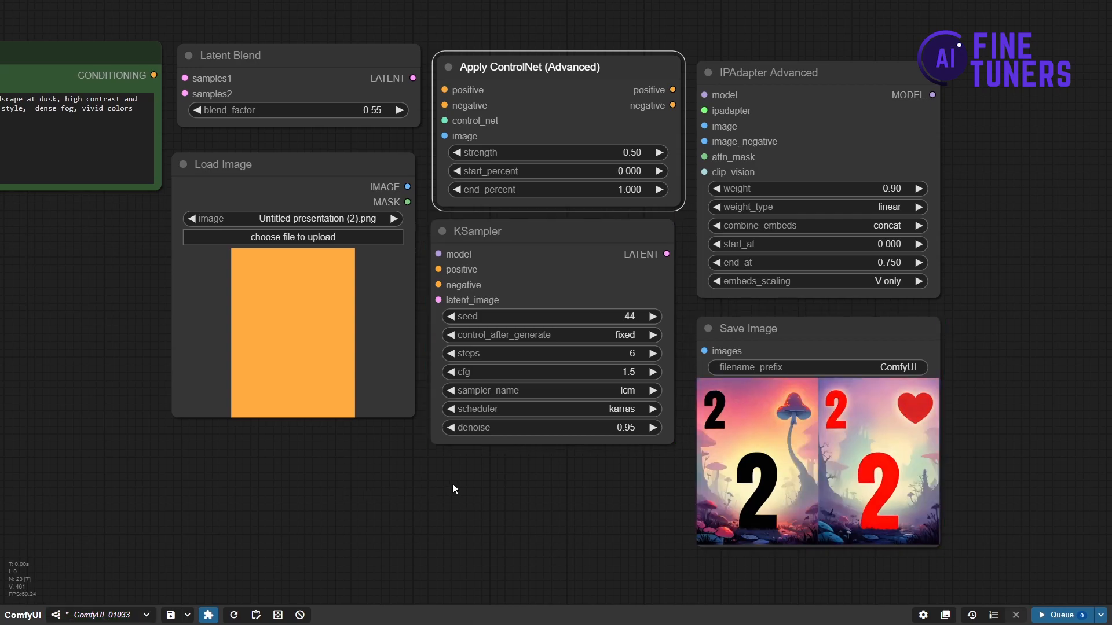
{"action": "scroll", "coordinate": [452, 485], "scroll_direction": "up", "scroll_amount": 3}
{"action": "left_click_drag", "start_coordinate": [509, 476], "coordinate": [349, 468]}
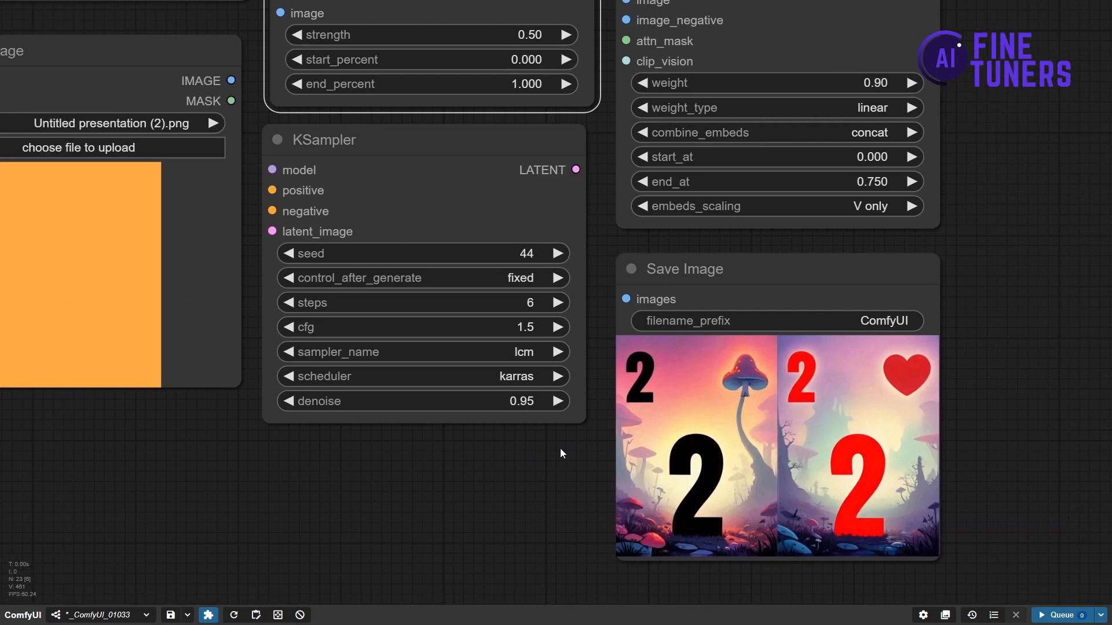
{"action": "scroll", "coordinate": [411, 484], "scroll_direction": "down", "scroll_amount": 3}
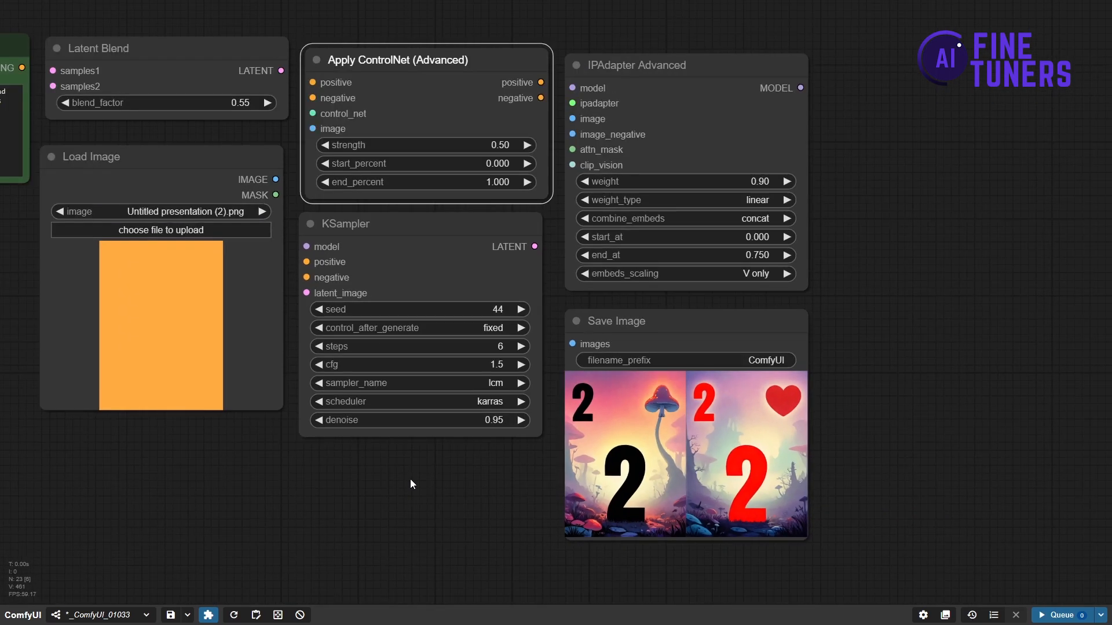
- Set the strength of Apply ControlNet (Advanced) back to 1.00
{"action": "scroll", "coordinate": [405, 477], "scroll_direction": "down", "scroll_amount": 2}
{"action": "left_click_drag", "start_coordinate": [436, 476], "coordinate": [495, 478]}
{"action": "left_click", "coordinate": [556, 206]}
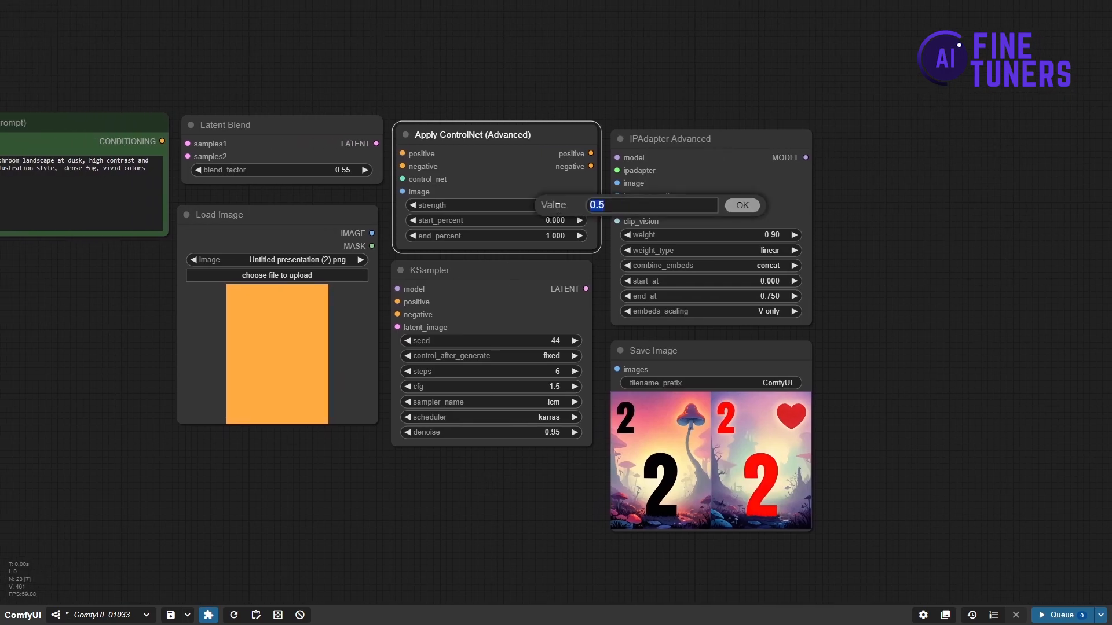
{"action": "type", "text": "1"}
{"action": "left_click", "coordinate": [742, 206]}
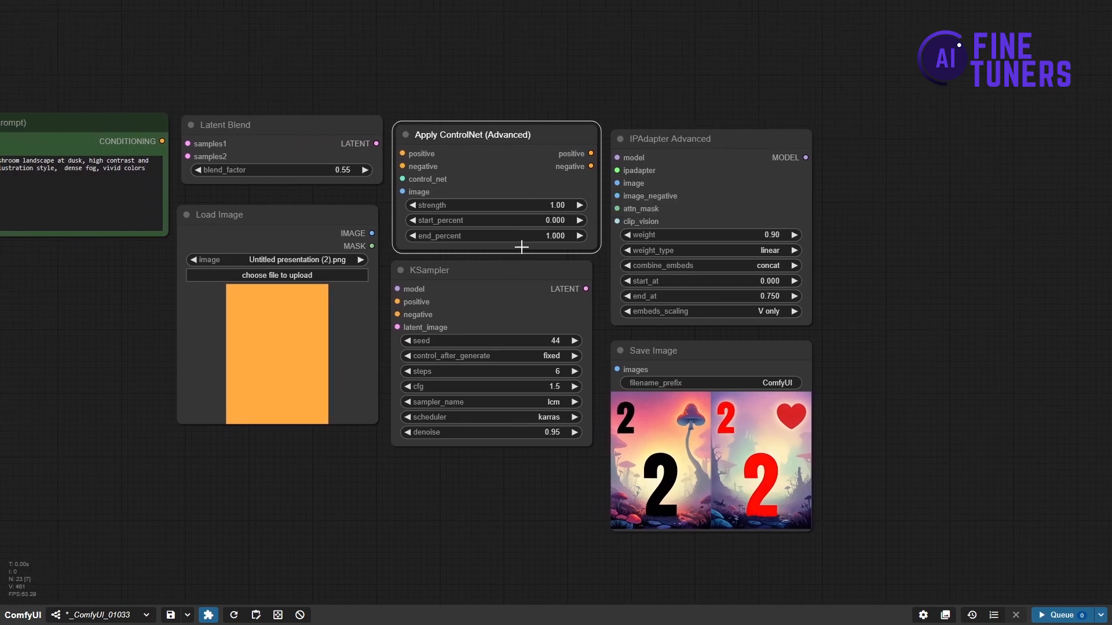
- Replace the anime mushroom landscape wording in the positive prompt with "ocean floor, different fish" and queue the workflow
{"action": "left_click_drag", "start_coordinate": [125, 366], "coordinate": [283, 352]}
{"action": "scroll", "coordinate": [227, 288], "scroll_direction": "up", "scroll_amount": 3}
{"action": "left_click_drag", "start_coordinate": [216, 291], "coordinate": [316, 392]}
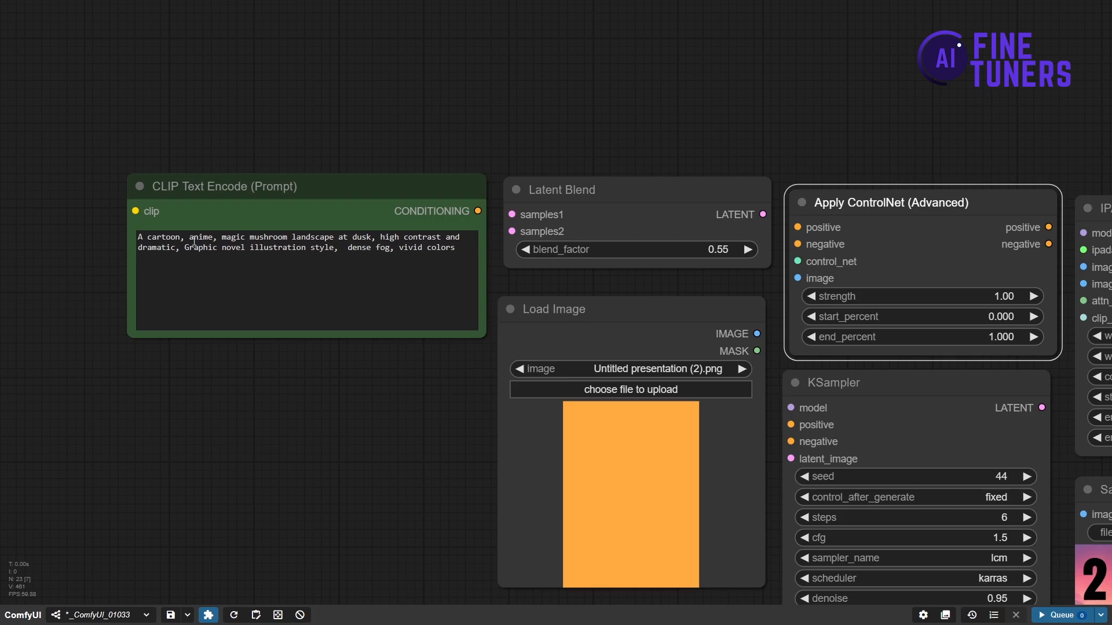
{"action": "left_click_drag", "start_coordinate": [190, 238], "coordinate": [373, 236]}
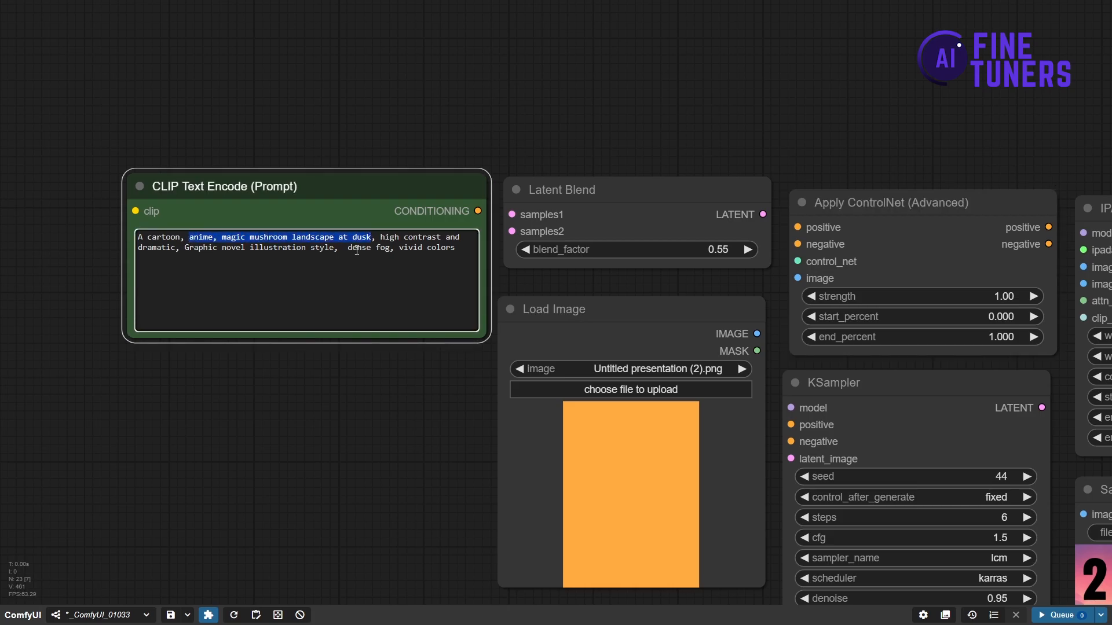
{"action": "key", "text": "BackSpace"}
{"action": "type", "text": "ocean "}
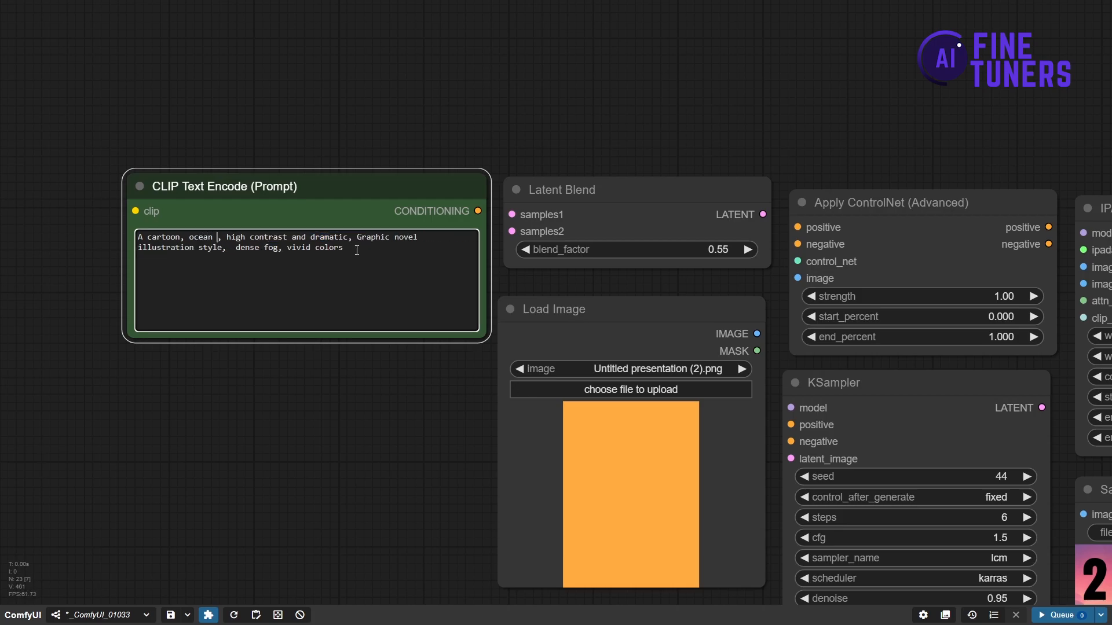
{"action": "type", "text": "floor, "}
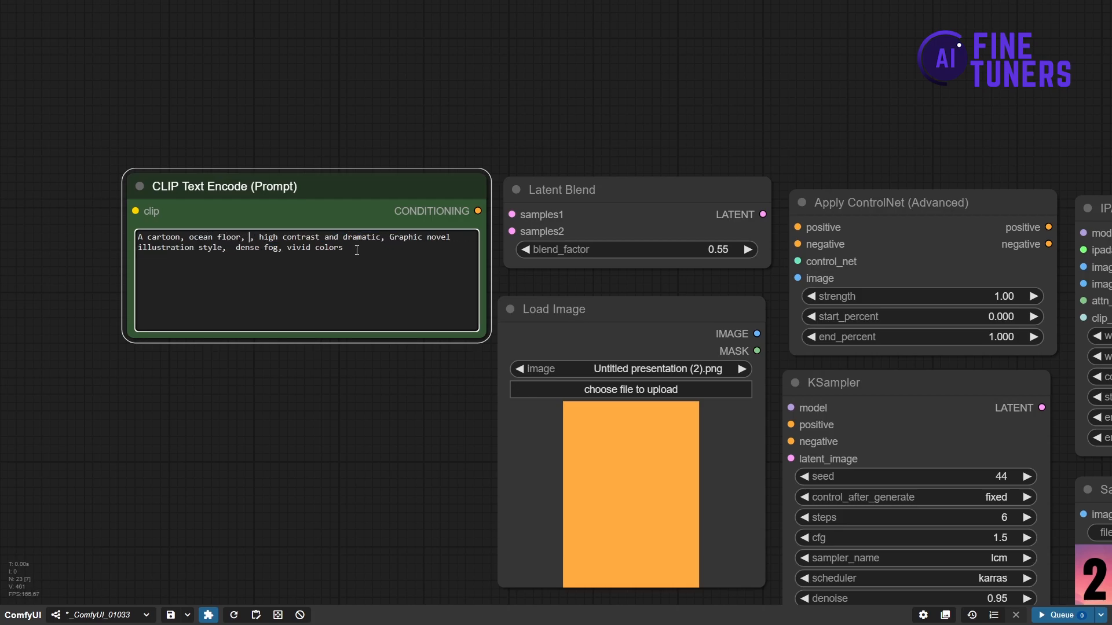
{"action": "type", "text": "different fish"}
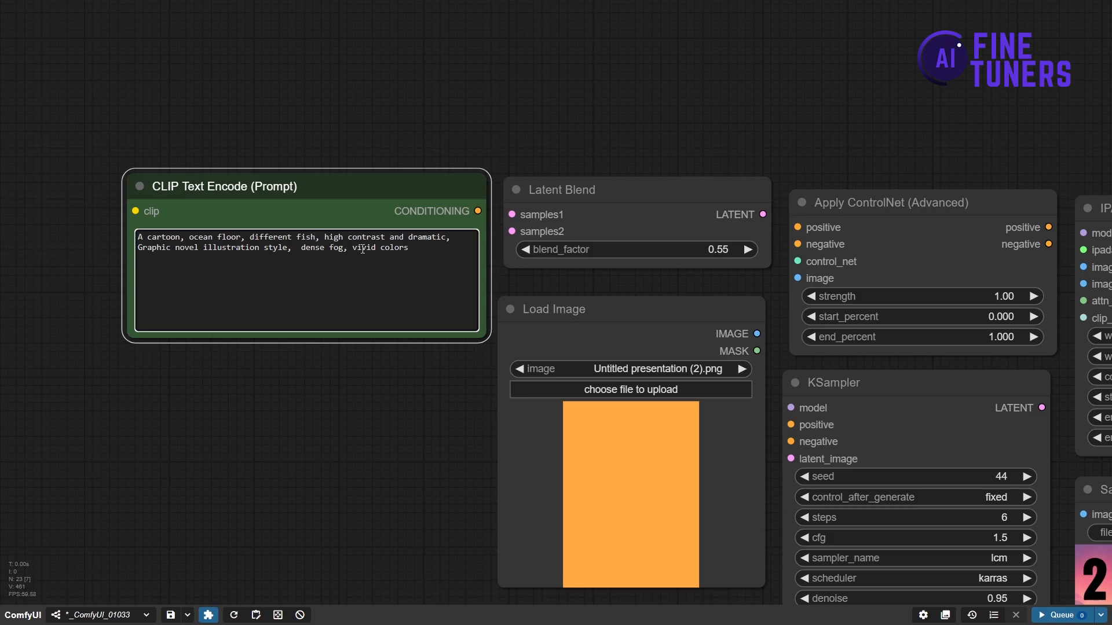
{"action": "key", "text": "ctrl+Return"}
- Set KSampler's seed to 45, queue the workflow and check the generated cards up close
{"action": "left_click_drag", "start_coordinate": [332, 490], "coordinate": [23, 324]}
{"action": "left_click_drag", "start_coordinate": [443, 515], "coordinate": [352, 486]}
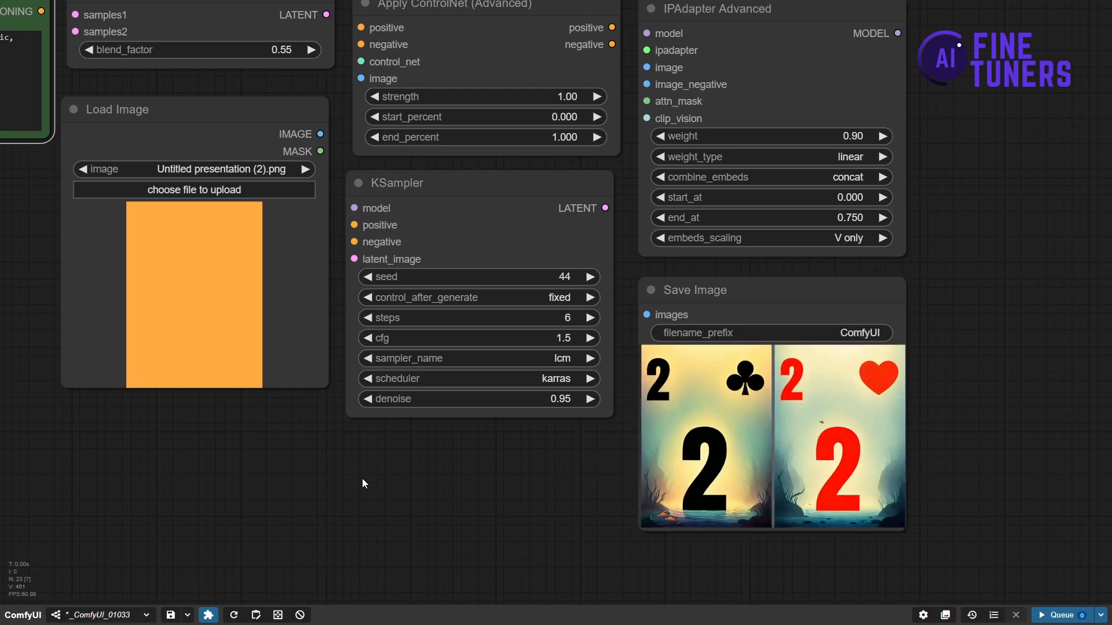
{"action": "left_click", "coordinate": [590, 277]}
{"action": "left_click", "coordinate": [1060, 615]}
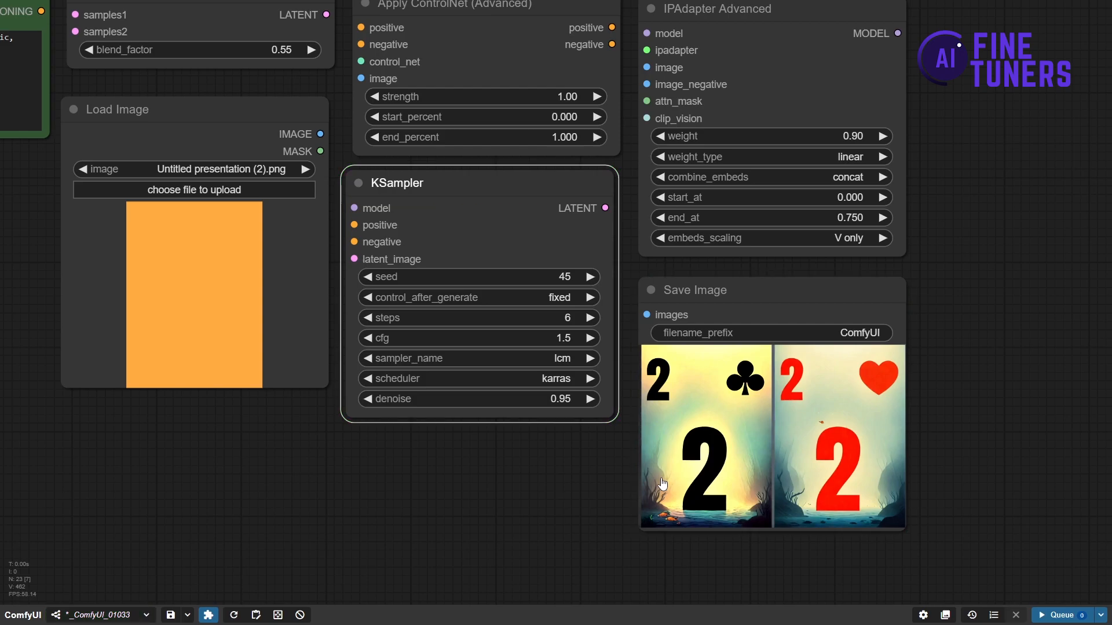
{"action": "scroll", "coordinate": [547, 485], "scroll_direction": "up", "scroll_amount": 4}
{"action": "left_click_drag", "start_coordinate": [561, 470], "coordinate": [392, 445]}
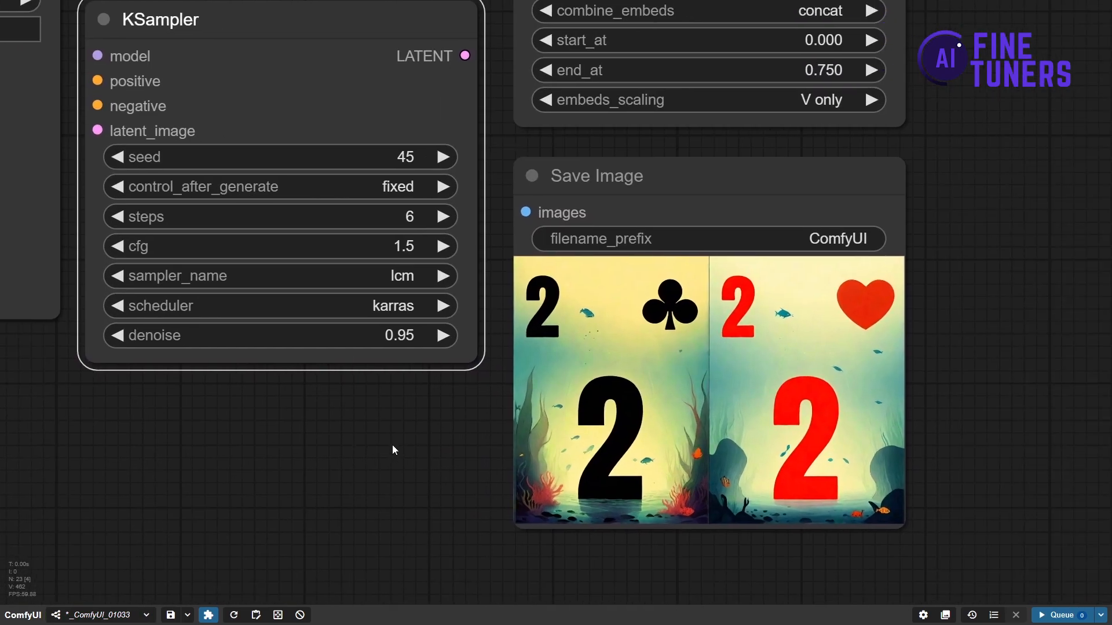
- Review the directory path in Load Image List From Dir (Inspire) without changing it, and return to the cards in Save Image
{"action": "scroll", "coordinate": [391, 445], "scroll_direction": "down", "scroll_amount": 7}
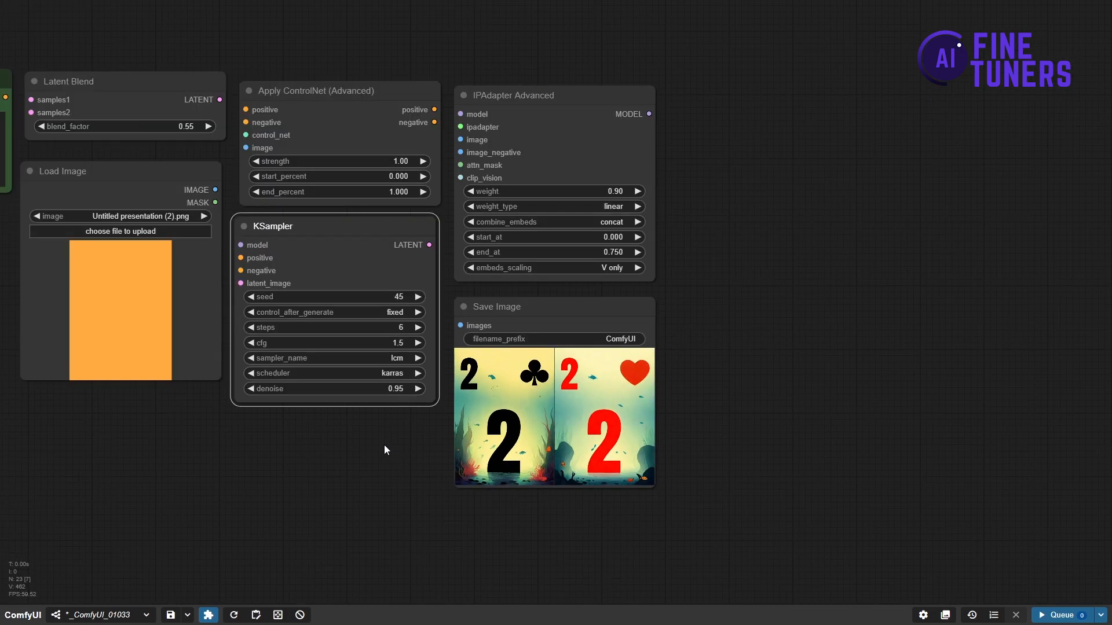
{"action": "scroll", "coordinate": [370, 446], "scroll_direction": "down", "scroll_amount": 2}
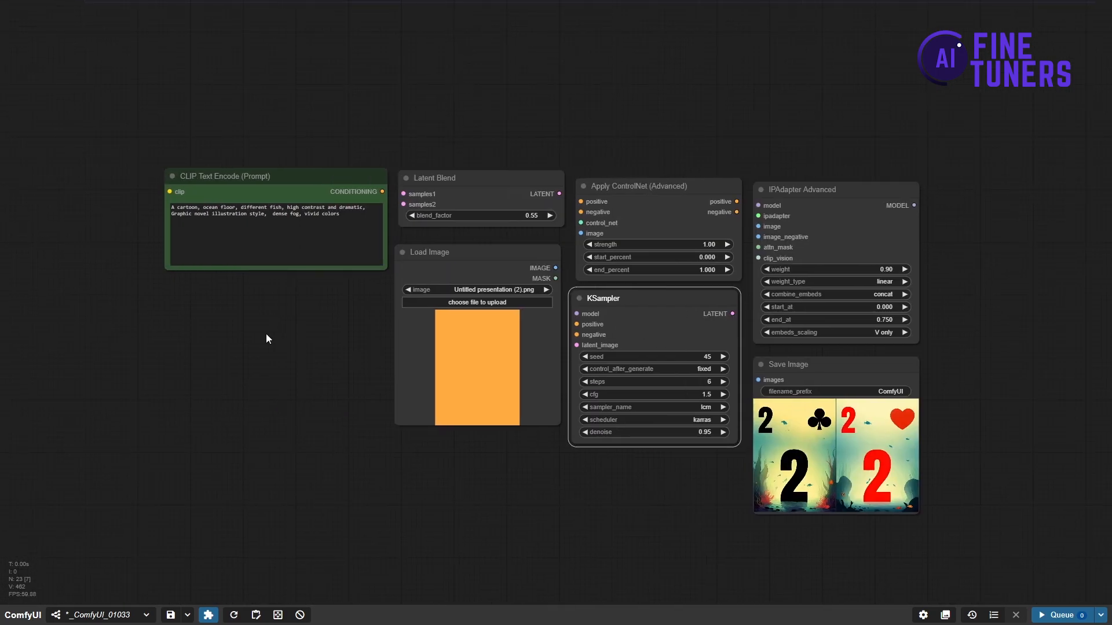
{"action": "left_click_drag", "start_coordinate": [204, 302], "coordinate": [536, 435]}
{"action": "left_click_drag", "start_coordinate": [313, 241], "coordinate": [288, 476]}
{"action": "left_click_drag", "start_coordinate": [319, 337], "coordinate": [314, 588]}
{"action": "left_click_drag", "start_coordinate": [213, 332], "coordinate": [407, 450]}
{"action": "left_click_drag", "start_coordinate": [313, 312], "coordinate": [397, 317]}
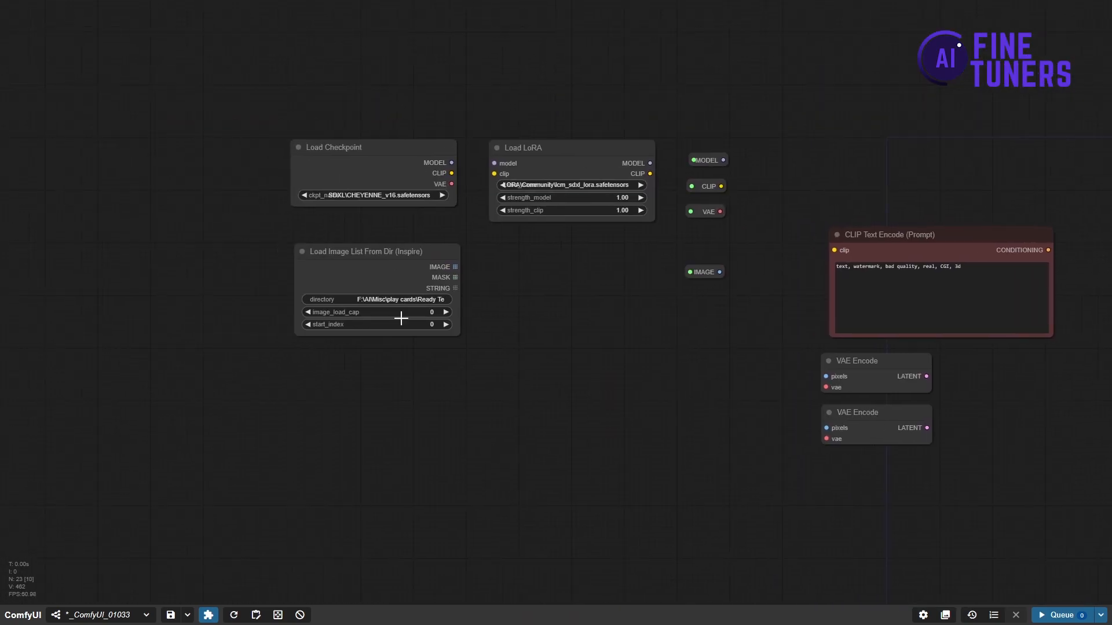
{"action": "left_click", "coordinate": [416, 301]}
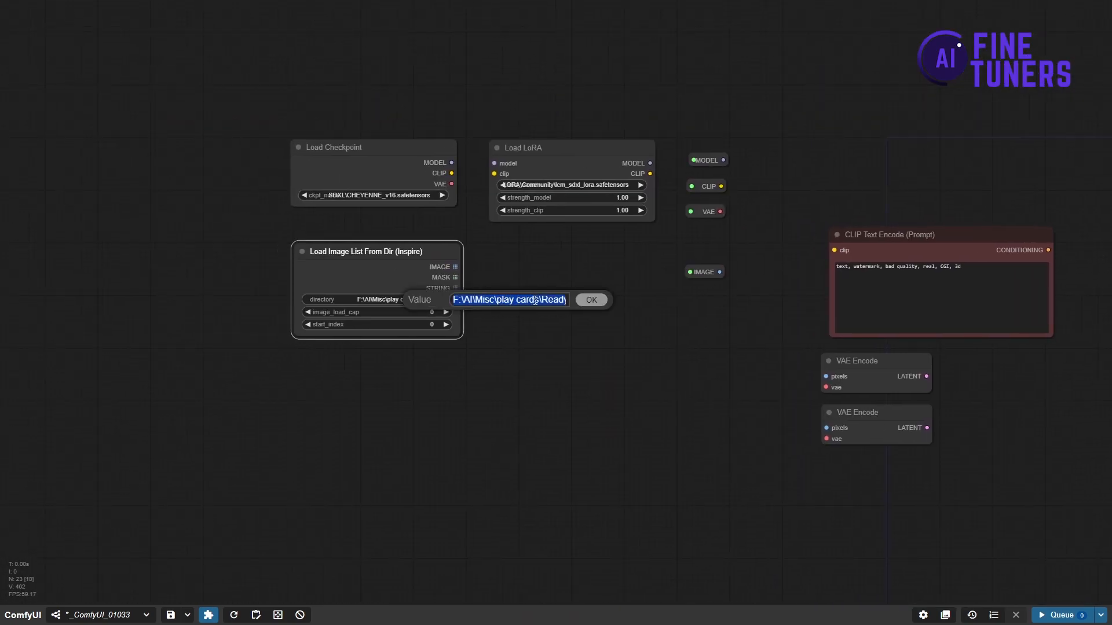
{"action": "left_click", "coordinate": [526, 403]}
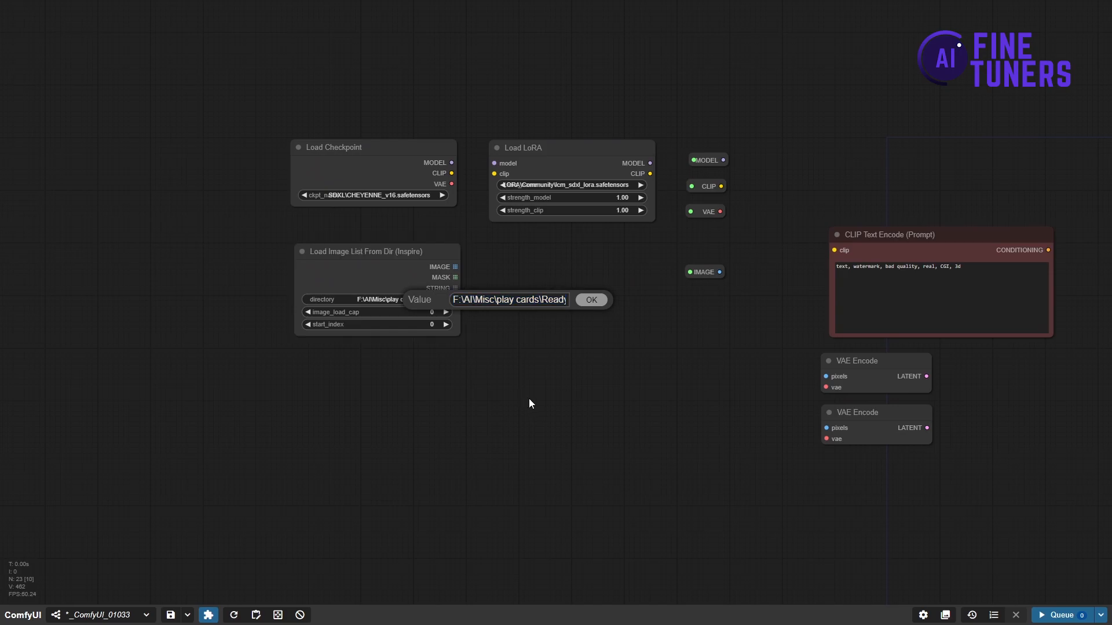
{"action": "scroll", "coordinate": [571, 442], "scroll_direction": "down", "scroll_amount": 3}
{"action": "left_click_drag", "start_coordinate": [571, 442], "coordinate": [368, 284]}
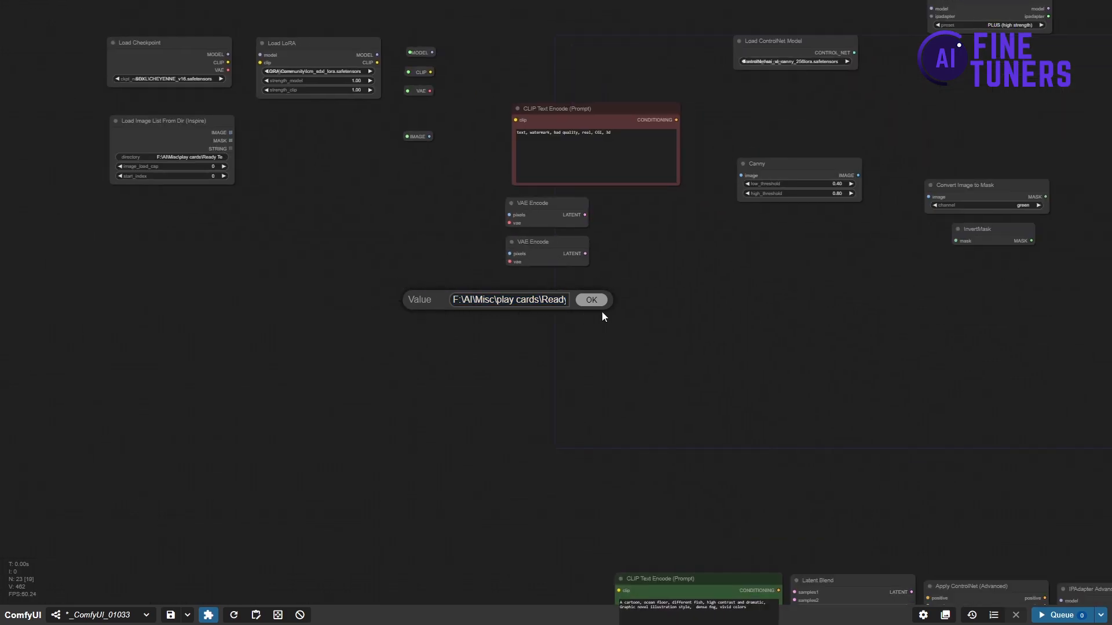
{"action": "left_click_drag", "start_coordinate": [606, 367], "coordinate": [241, 149]}
{"action": "scroll", "coordinate": [533, 513], "scroll_direction": "up", "scroll_amount": 6}
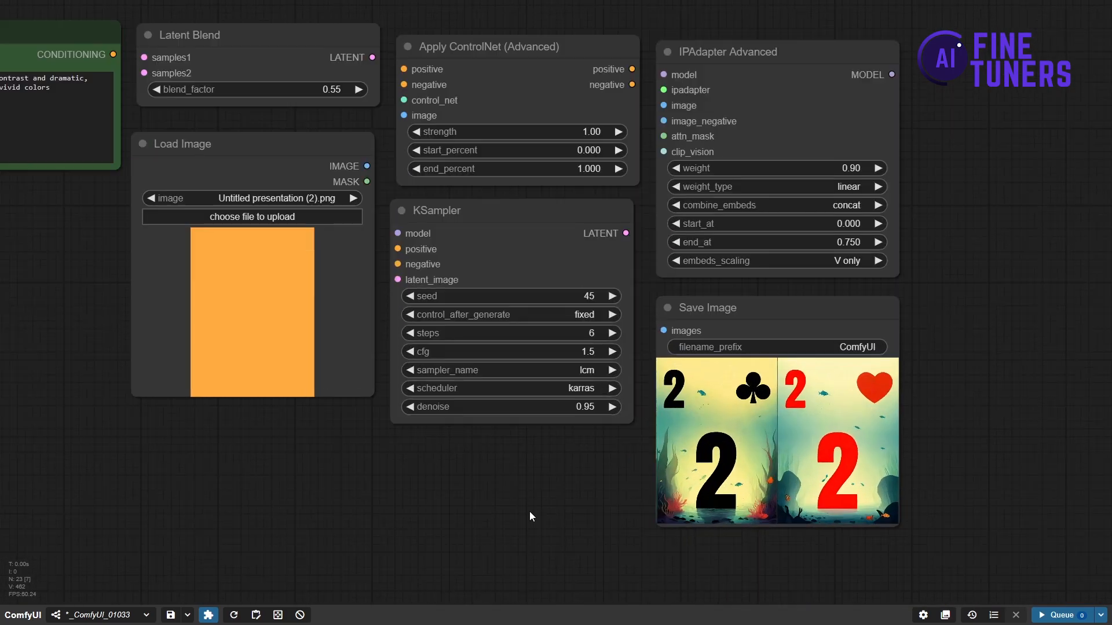
{"action": "left_click_drag", "start_coordinate": [530, 513], "coordinate": [451, 505]}
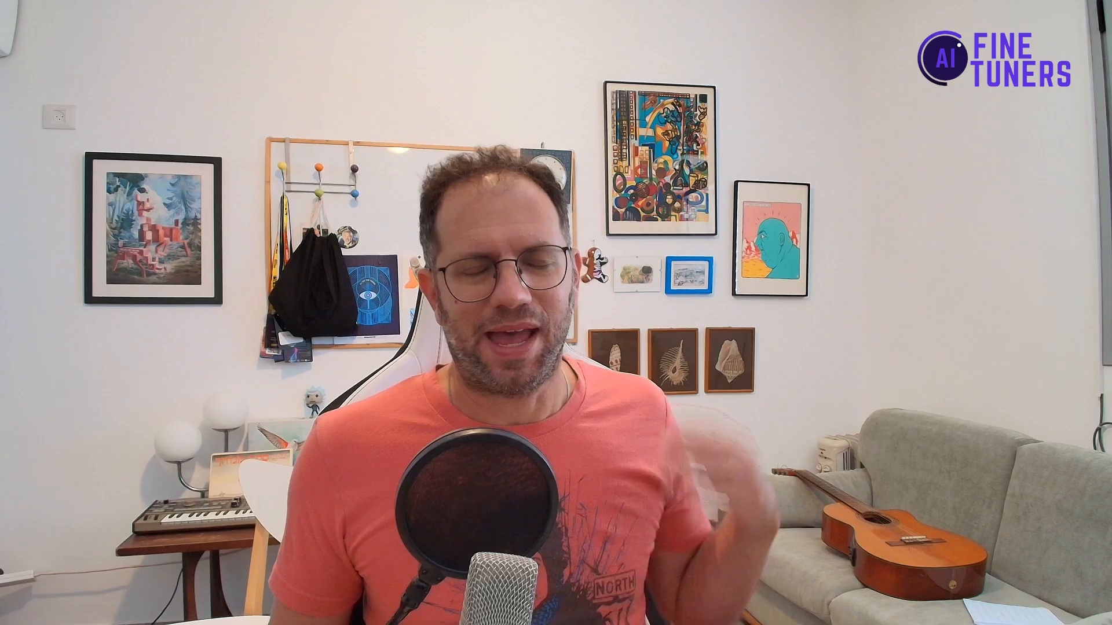